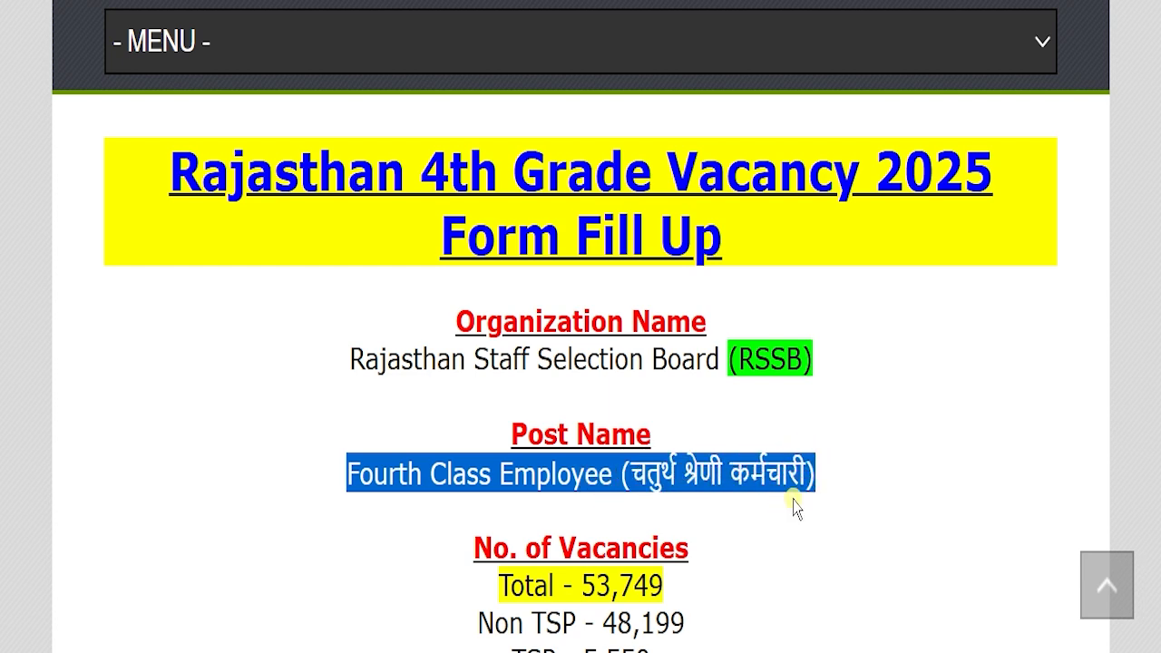
- Highlight the total number of vacancies on the Rajasthan 4th Grade Vacancy 2025 page
{"action": "left_click", "coordinate": [744, 510]}
{"action": "left_click_drag", "start_coordinate": [427, 580], "coordinate": [682, 578]}
{"action": "left_click", "coordinate": [723, 564]}
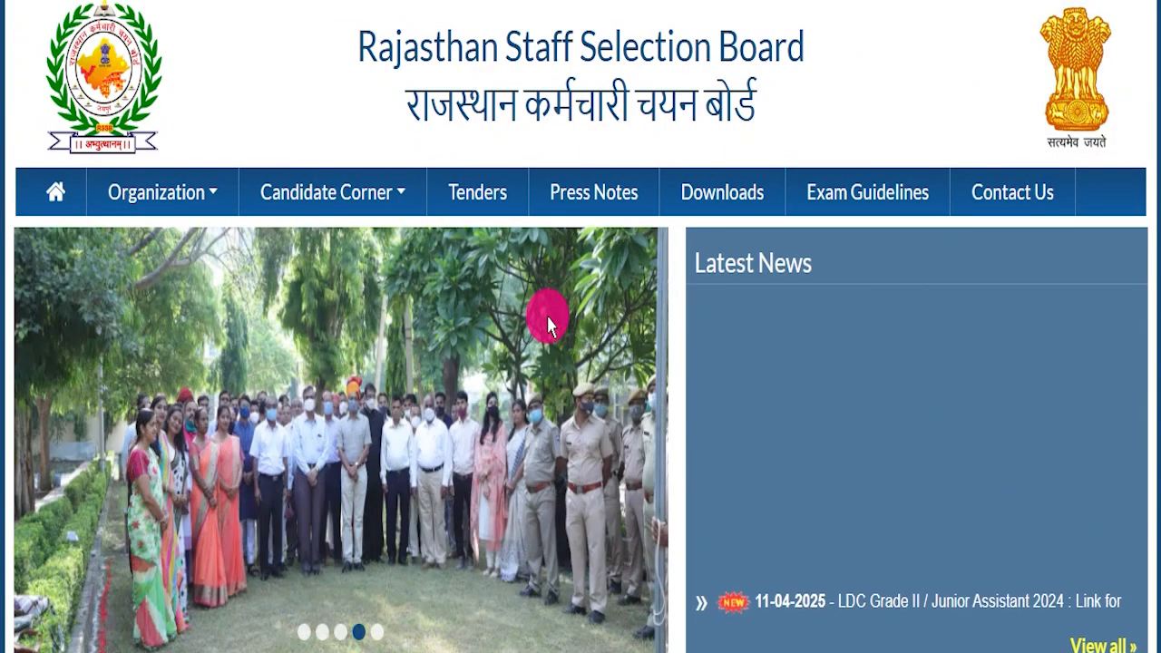
- Look over the Rajasthan Staff Selection Board home page, including the latest news and its service links
{"action": "scroll", "coordinate": [546, 322], "scroll_direction": "down", "scroll_amount": 2}
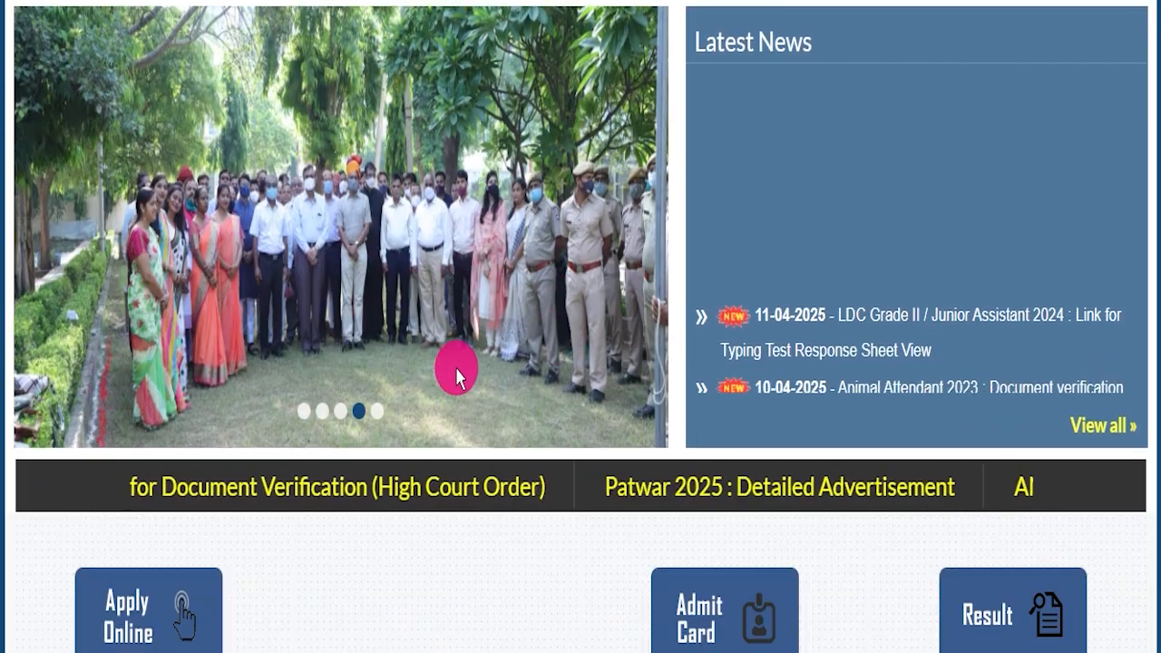
{"action": "scroll", "coordinate": [459, 372], "scroll_direction": "down", "scroll_amount": 3}
{"action": "scroll", "coordinate": [441, 415], "scroll_direction": "up", "scroll_amount": 5}
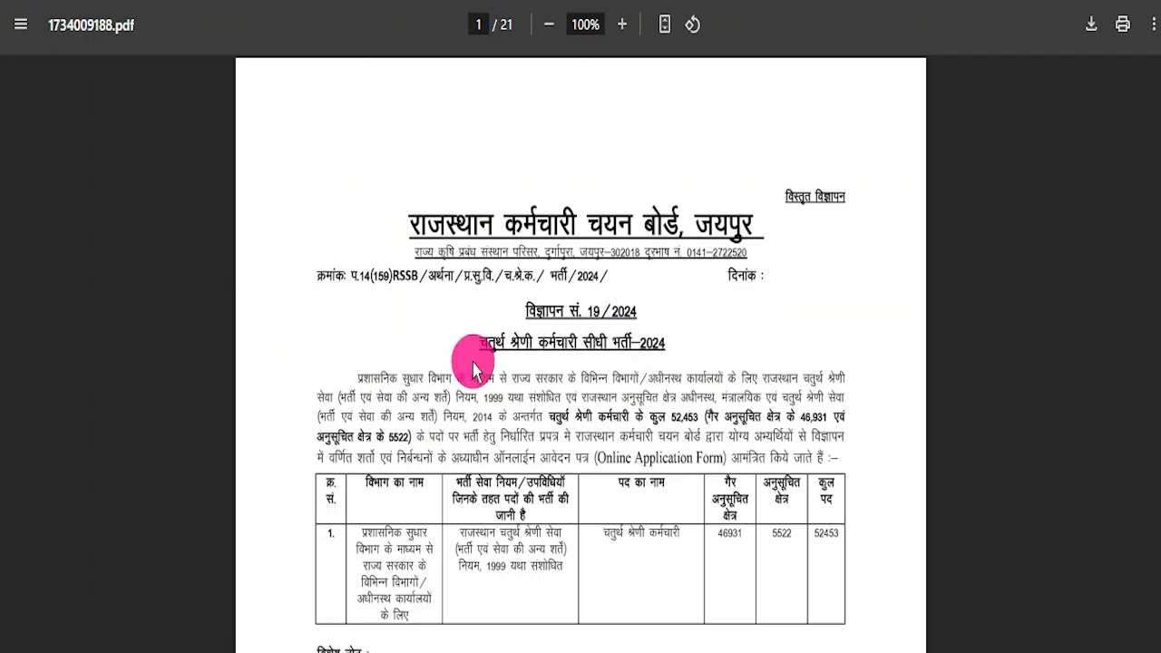
- Skim the Fourth Class Employee recruitment notification 1734009188.pdf and return to its beginning
{"action": "scroll", "coordinate": [544, 358], "scroll_direction": "down", "scroll_amount": 10}
{"action": "scroll", "coordinate": [523, 365], "scroll_direction": "down", "scroll_amount": 15}
{"action": "scroll", "coordinate": [558, 419], "scroll_direction": "up", "scroll_amount": 20}
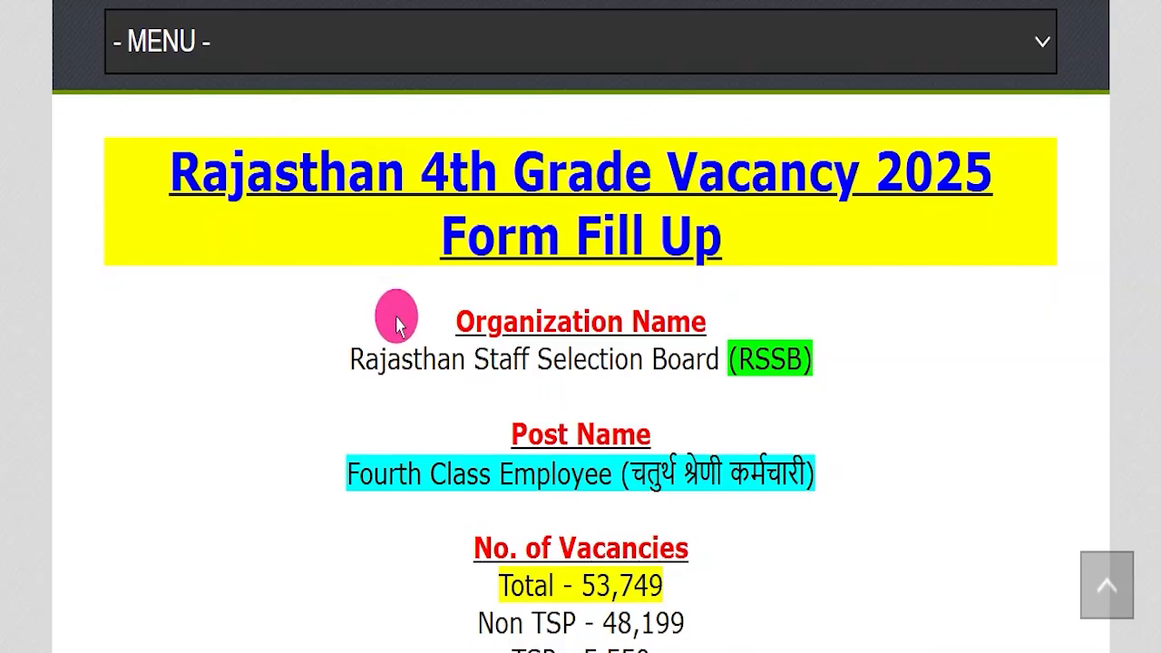
- Highlight the Rajasthan 4th Grade Vacancy 2025 heading and review the page from the site header down to that heading
{"action": "left_click_drag", "start_coordinate": [130, 171], "coordinate": [824, 228]}
{"action": "left_click", "coordinate": [825, 228]}
{"action": "scroll", "coordinate": [387, 249], "scroll_direction": "up", "scroll_amount": 15}
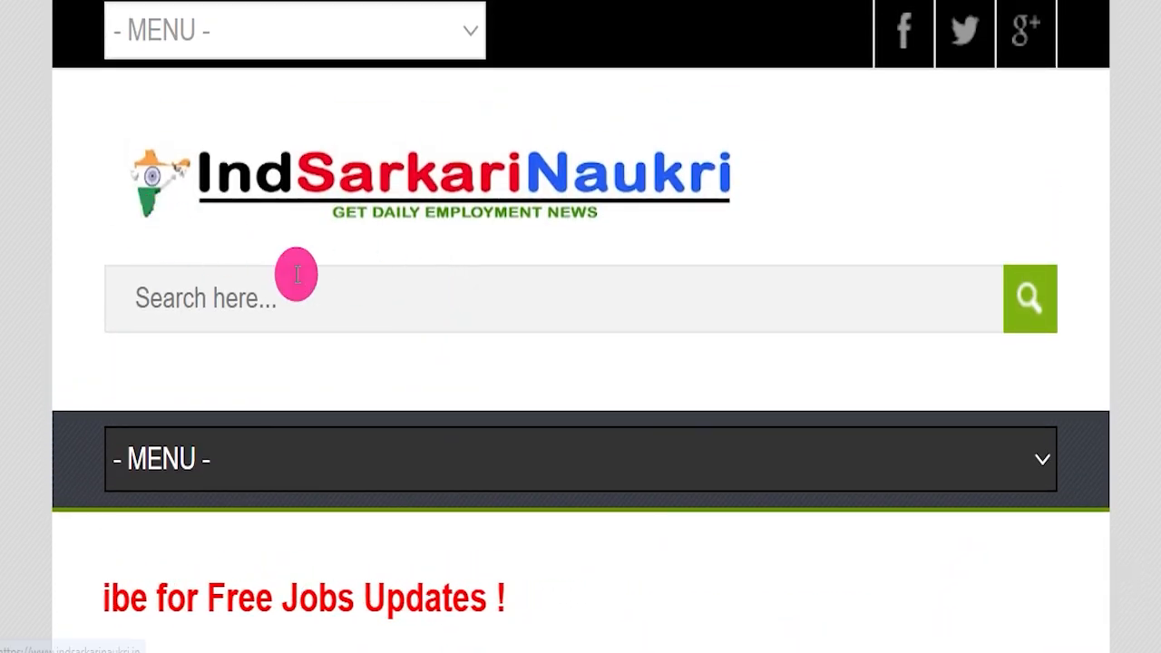
{"action": "scroll", "coordinate": [506, 339], "scroll_direction": "down", "scroll_amount": 13}
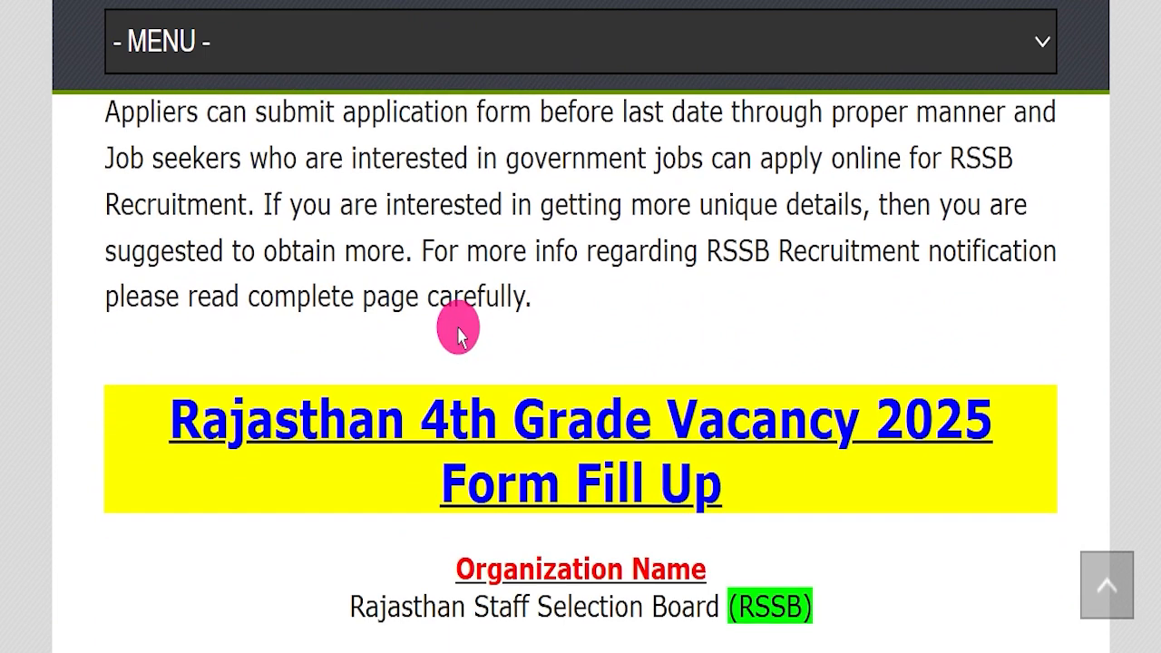
{"action": "scroll", "coordinate": [458, 331], "scroll_direction": "down", "scroll_amount": 2}
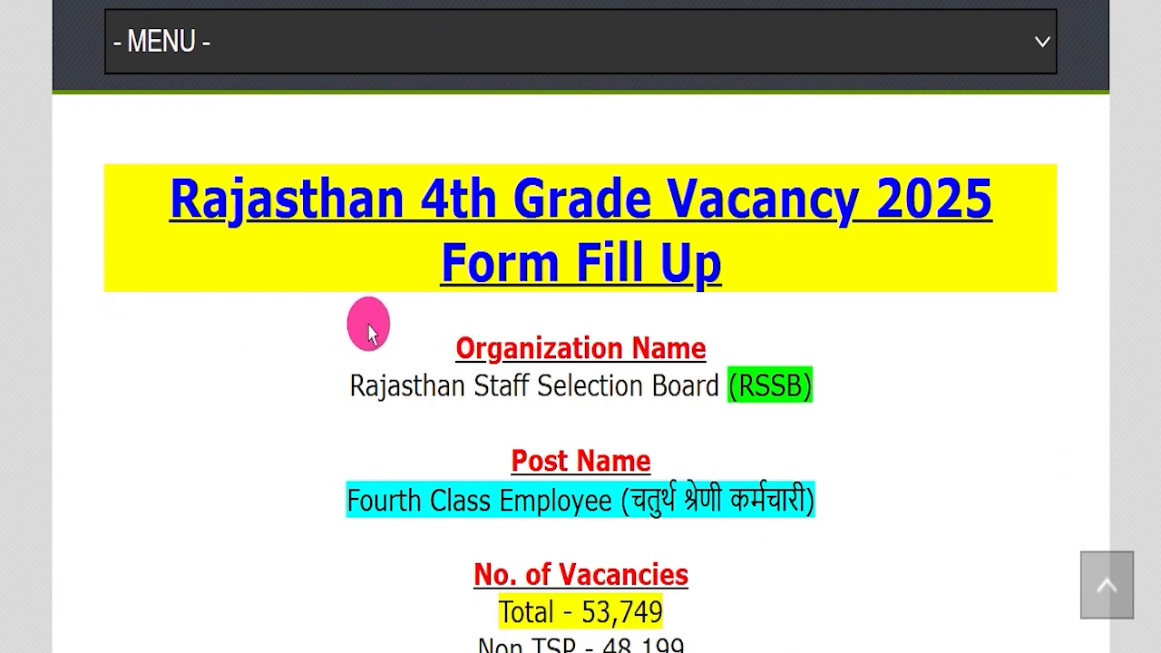
{"action": "scroll", "coordinate": [370, 332], "scroll_direction": "down", "scroll_amount": 1}
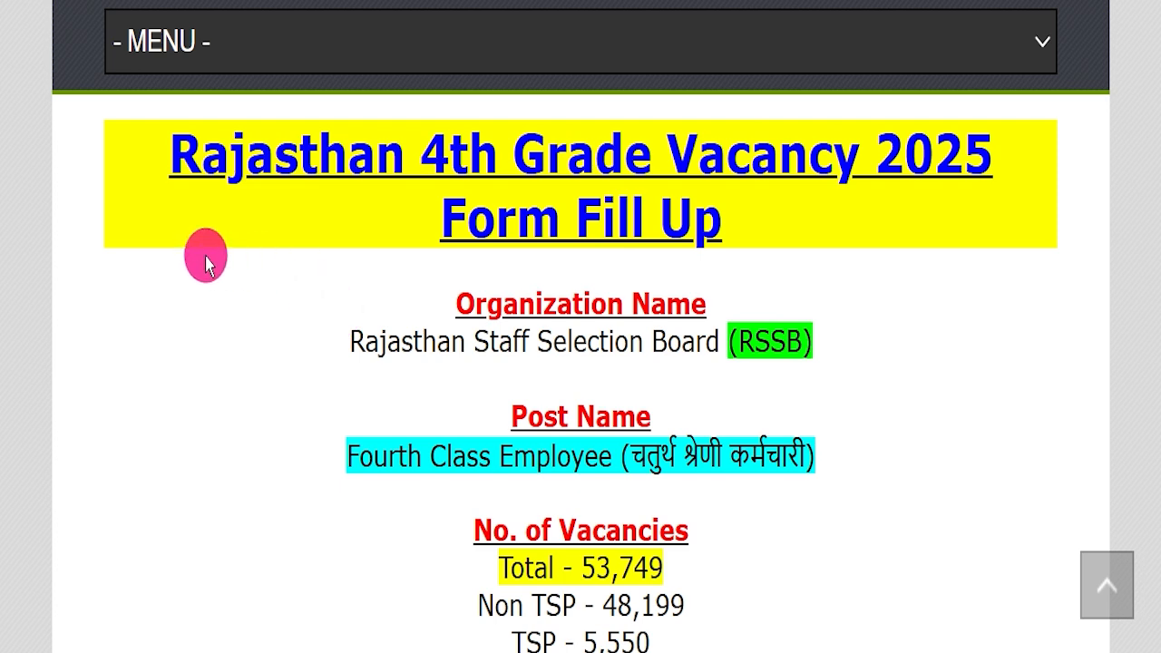
- Highlight in turn the page heading, organization name, post name and total vacancies of the 4th Grade recruitment
{"action": "left_click_drag", "start_coordinate": [125, 133], "coordinate": [925, 204]}
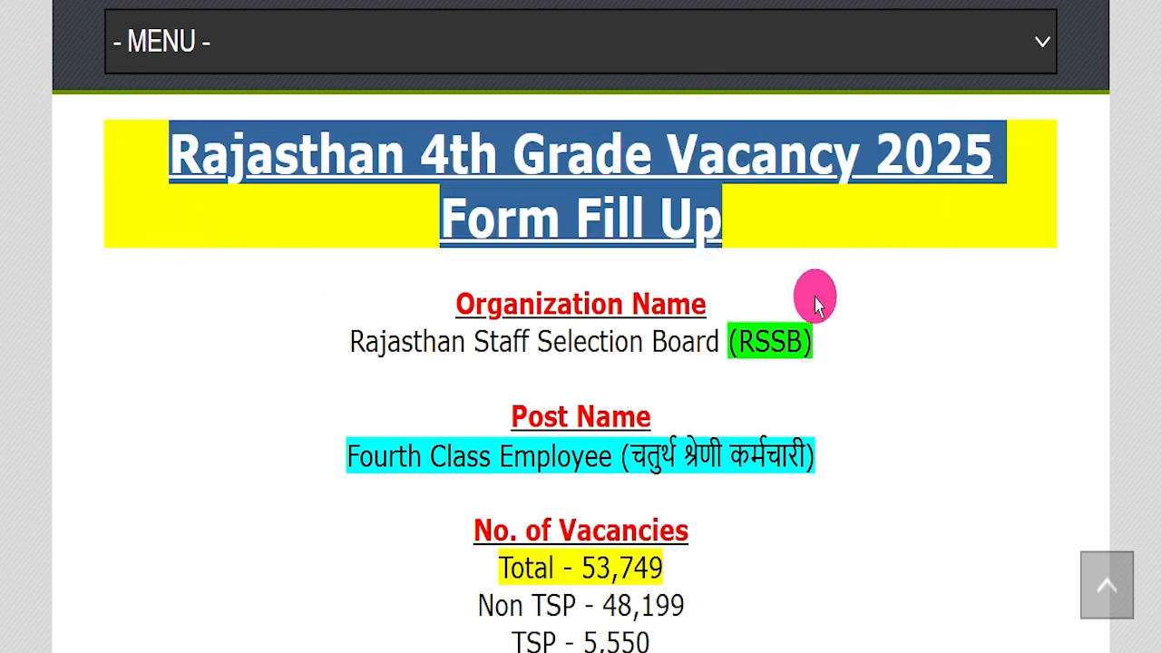
{"action": "left_click_drag", "start_coordinate": [275, 316], "coordinate": [866, 318]}
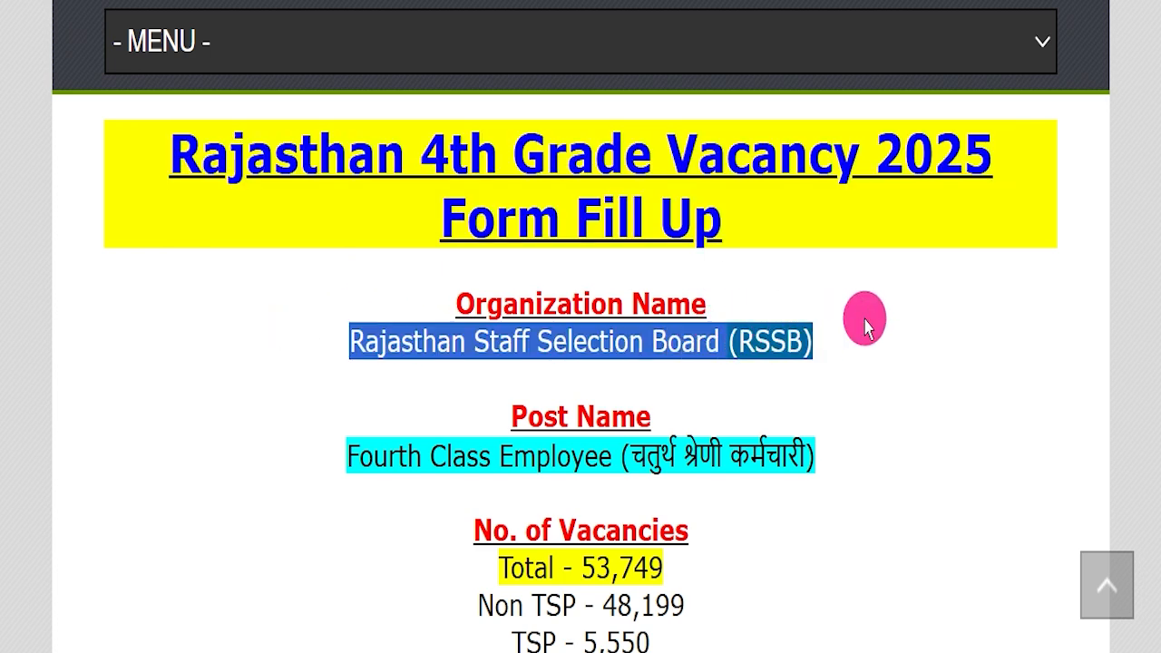
{"action": "scroll", "coordinate": [858, 339], "scroll_direction": "down", "scroll_amount": 2}
{"action": "left_click_drag", "start_coordinate": [315, 333], "coordinate": [808, 339]}
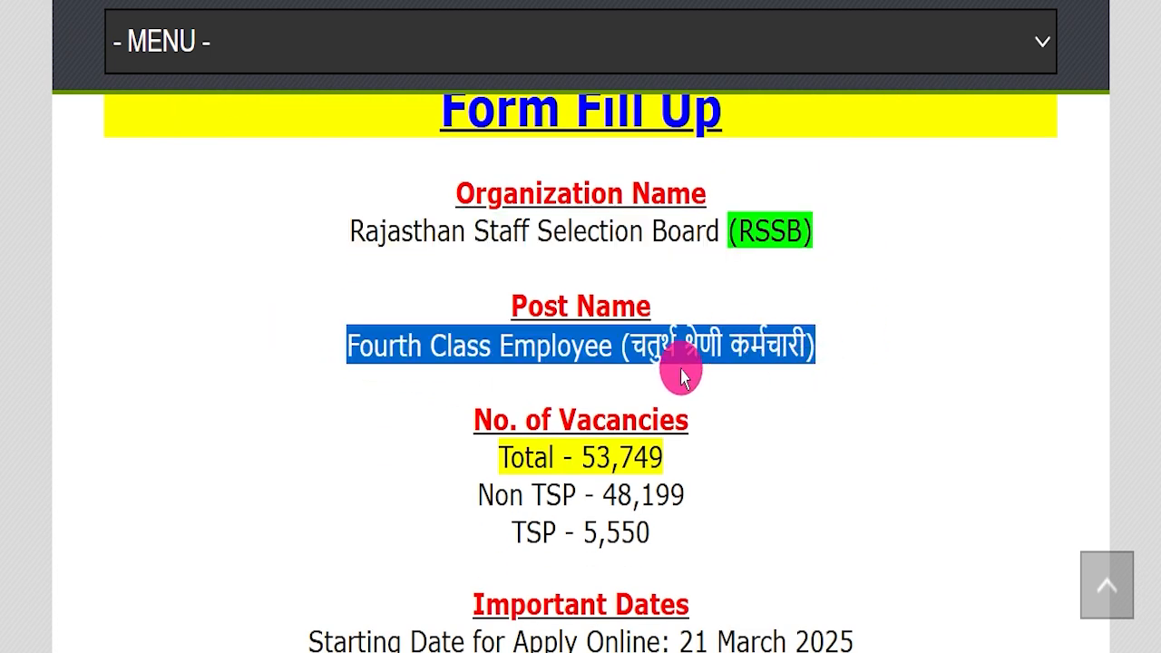
{"action": "left_click_drag", "start_coordinate": [453, 451], "coordinate": [739, 446]}
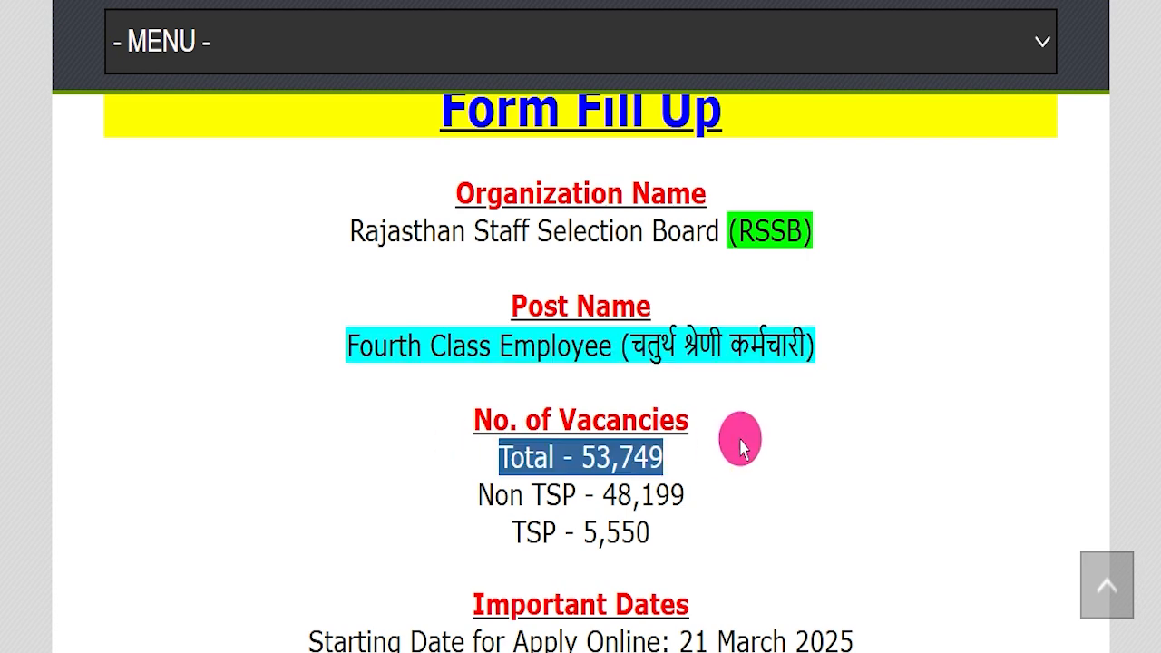
- Mark the last date for applying online under Important Dates with a red underline and tick, and clear the marks
{"action": "scroll", "coordinate": [772, 303], "scroll_direction": "down", "scroll_amount": 4}
{"action": "scroll", "coordinate": [892, 242], "scroll_direction": "down", "scroll_amount": 2}
{"action": "left_click", "coordinate": [889, 227]}
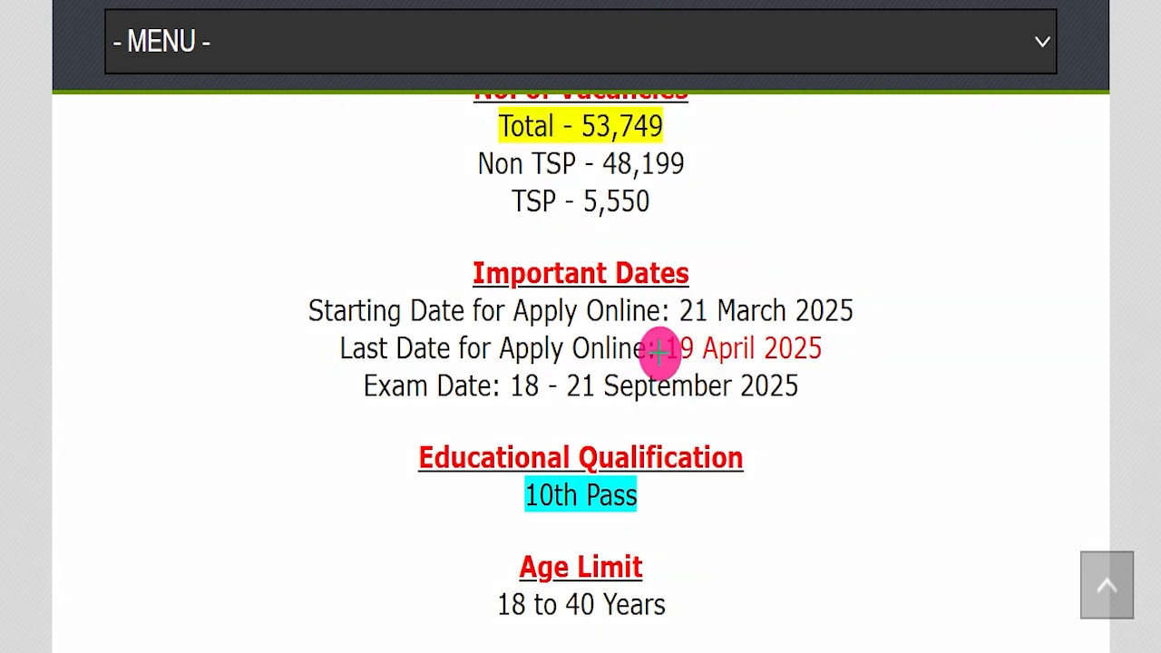
{"action": "mouse_move", "coordinate": [646, 351]}
{"action": "left_mouse_down"}
{"action": "mouse_move", "coordinate": [827, 348]}
{"action": "mouse_move", "coordinate": [920, 265]}
{"action": "left_mouse_up"}
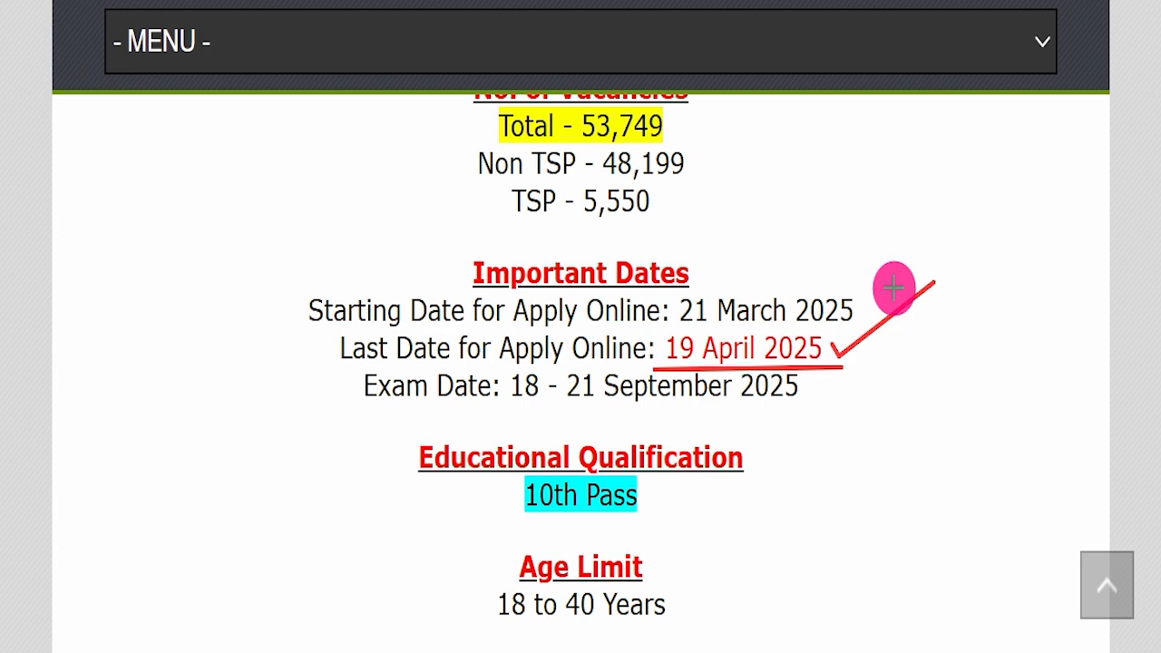
{"action": "key", "text": "Escape"}
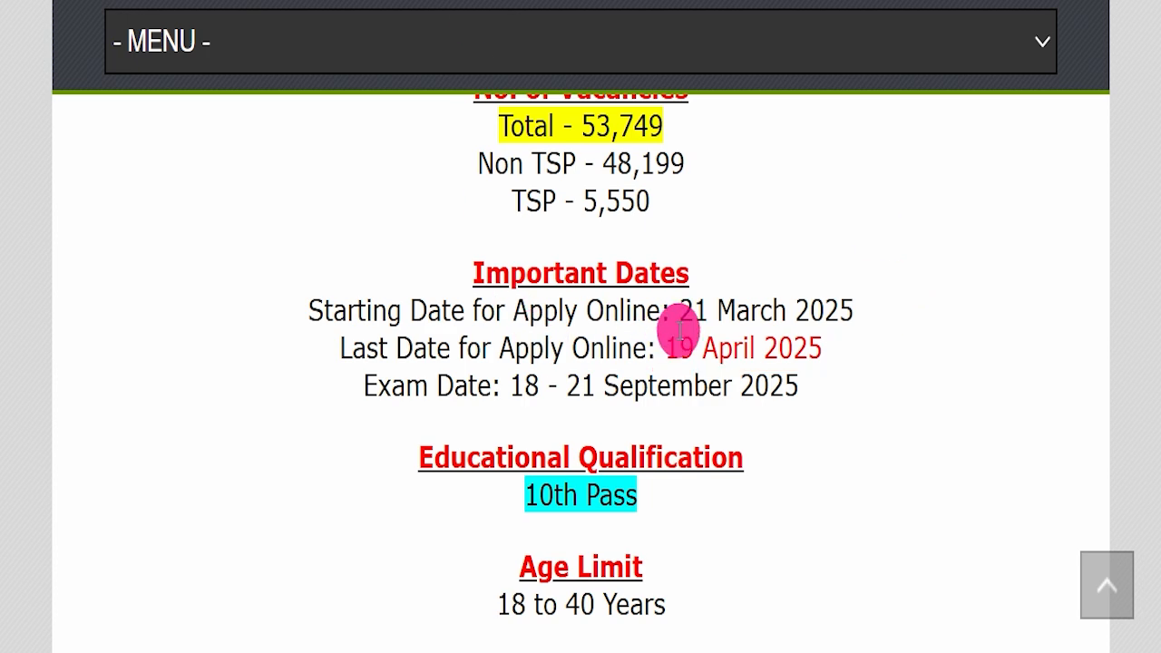
- Highlight the educational qualification, age limit and application fee details for the recruitment
{"action": "scroll", "coordinate": [680, 334], "scroll_direction": "down", "scroll_amount": 3}
{"action": "left_click_drag", "start_coordinate": [451, 267], "coordinate": [766, 266]}
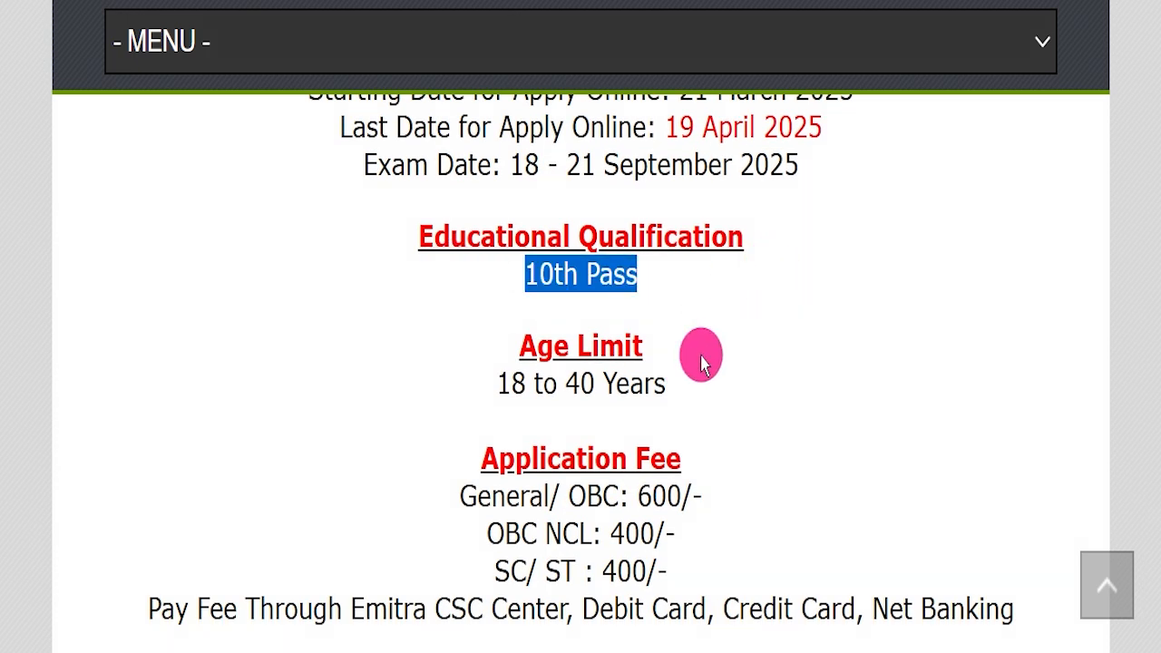
{"action": "left_click_drag", "start_coordinate": [427, 375], "coordinate": [758, 385]}
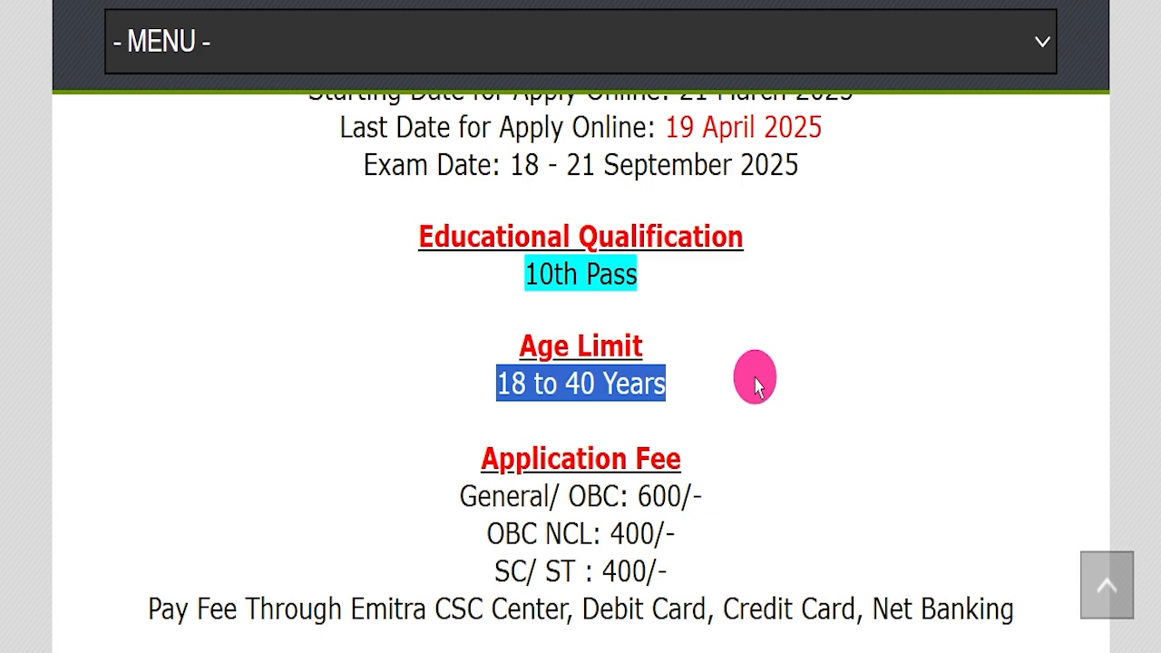
{"action": "scroll", "coordinate": [758, 384], "scroll_direction": "down", "scroll_amount": 3}
{"action": "left_click_drag", "start_coordinate": [440, 269], "coordinate": [738, 339]}
{"action": "left_click", "coordinate": [759, 397]}
{"action": "scroll", "coordinate": [544, 393], "scroll_direction": "down", "scroll_amount": 3}
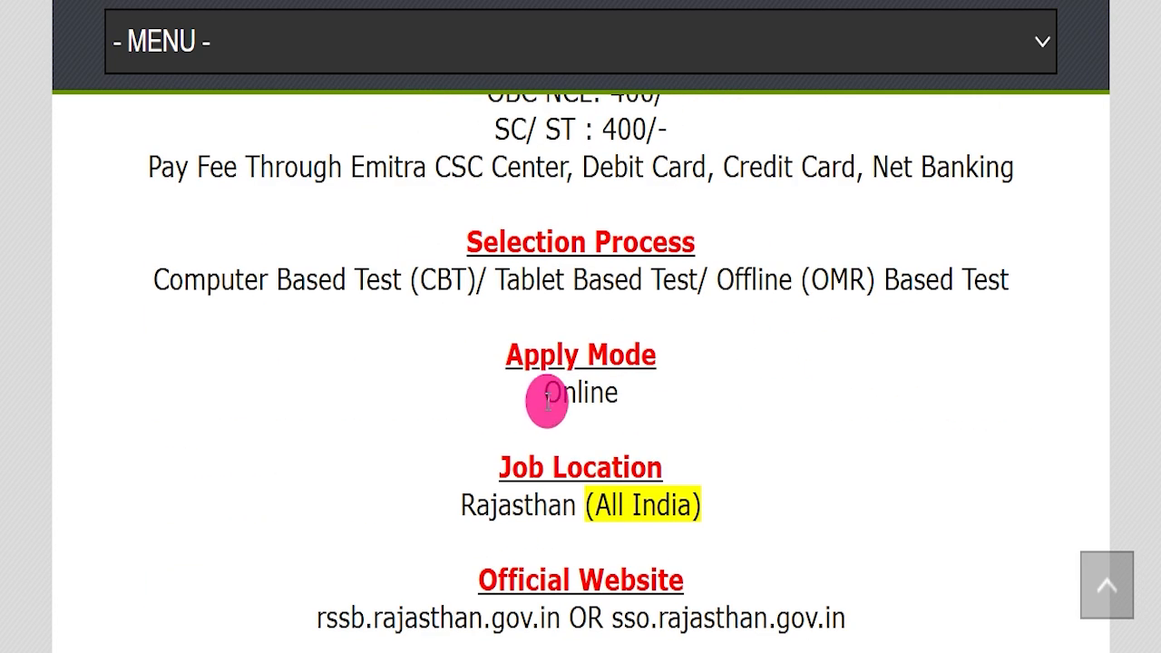
- Highlight the apply mode, the job location and the sso.rajasthan.gov.in official website address
{"action": "left_click_drag", "start_coordinate": [494, 395], "coordinate": [681, 383]}
{"action": "scroll", "coordinate": [689, 362], "scroll_direction": "down", "scroll_amount": 2}
{"action": "left_click_drag", "start_coordinate": [442, 397], "coordinate": [754, 381]}
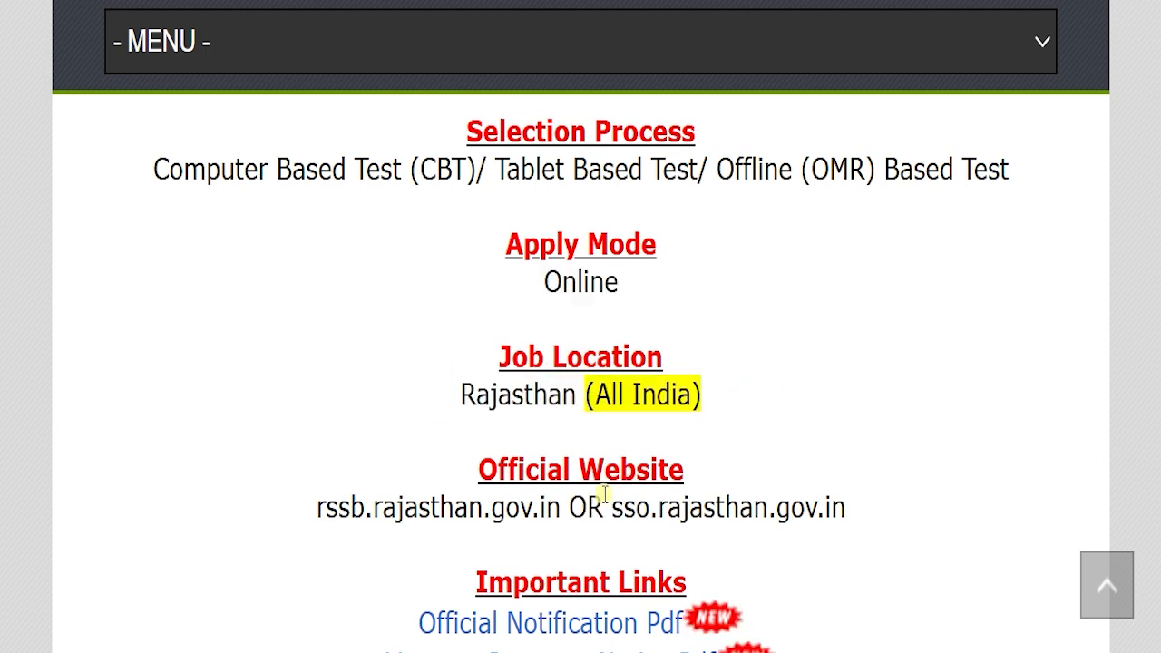
{"action": "left_click_drag", "start_coordinate": [604, 500], "coordinate": [918, 504]}
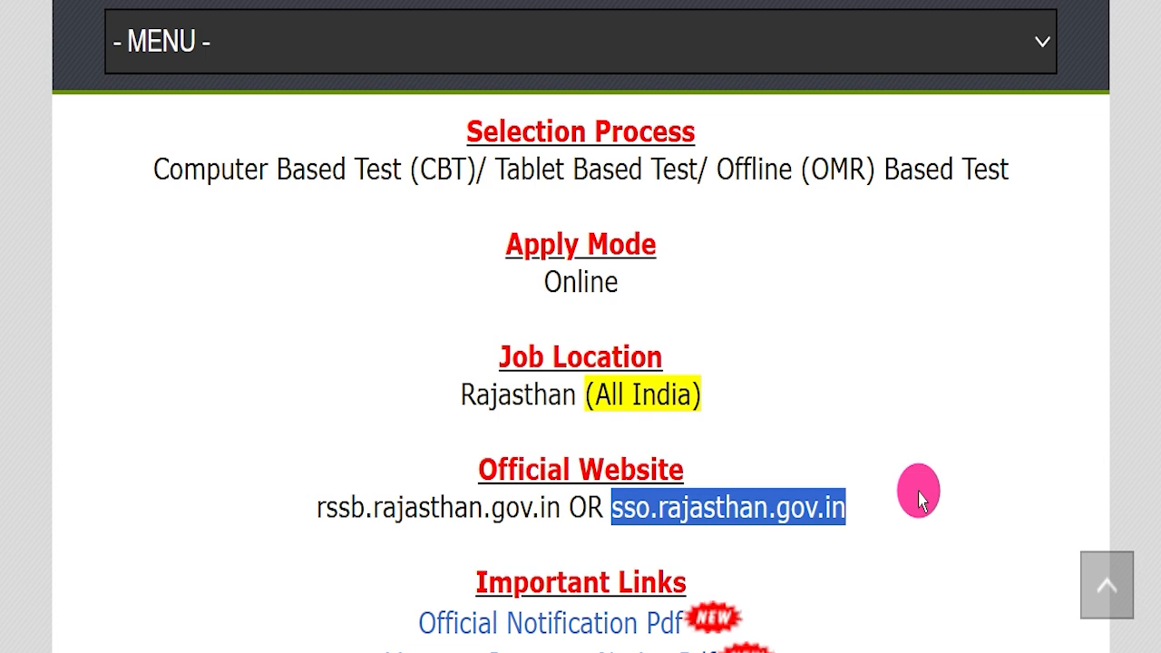
{"action": "left_click", "coordinate": [919, 500]}
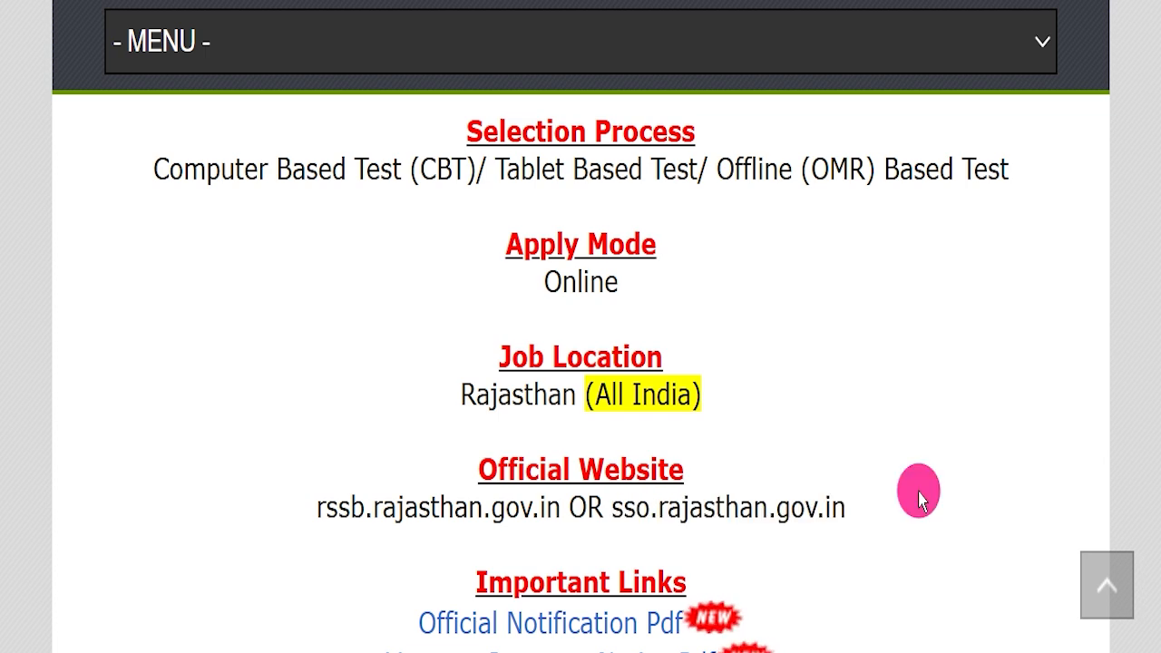
- Find the Important Links section and highlight the Official Notification Pdf link
{"action": "scroll", "coordinate": [914, 480], "scroll_direction": "down", "scroll_amount": 2}
{"action": "scroll", "coordinate": [913, 474], "scroll_direction": "up", "scroll_amount": 1}
{"action": "left_click_drag", "start_coordinate": [484, 462], "coordinate": [819, 536]}
{"action": "left_click_drag", "start_coordinate": [389, 481], "coordinate": [671, 490]}
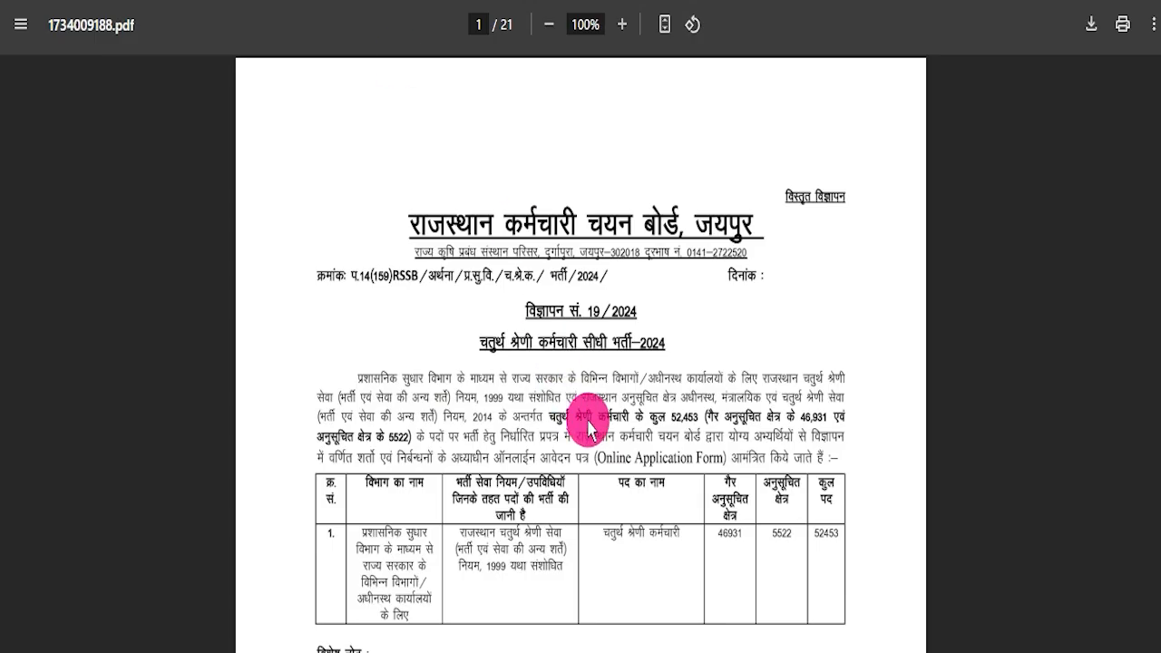
- Read through the official notification PDF, covering the application instructions and the special provisions
{"action": "scroll", "coordinate": [591, 420], "scroll_direction": "down", "scroll_amount": 5}
{"action": "scroll", "coordinate": [622, 426], "scroll_direction": "down", "scroll_amount": 15}
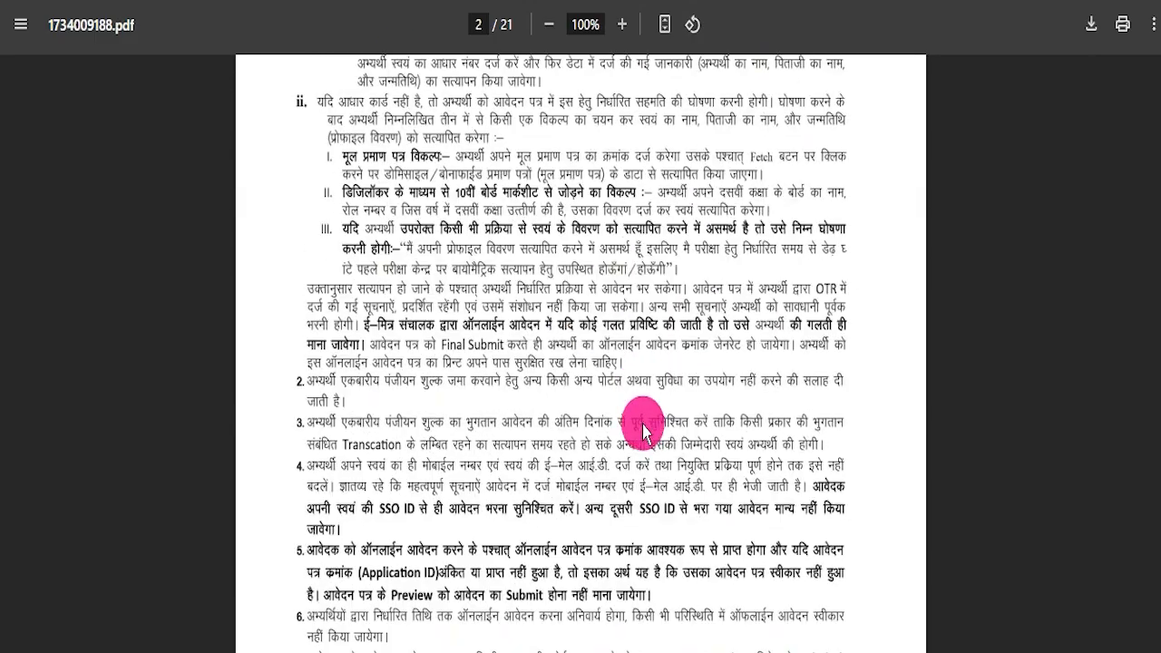
{"action": "scroll", "coordinate": [688, 439], "scroll_direction": "down", "scroll_amount": 20}
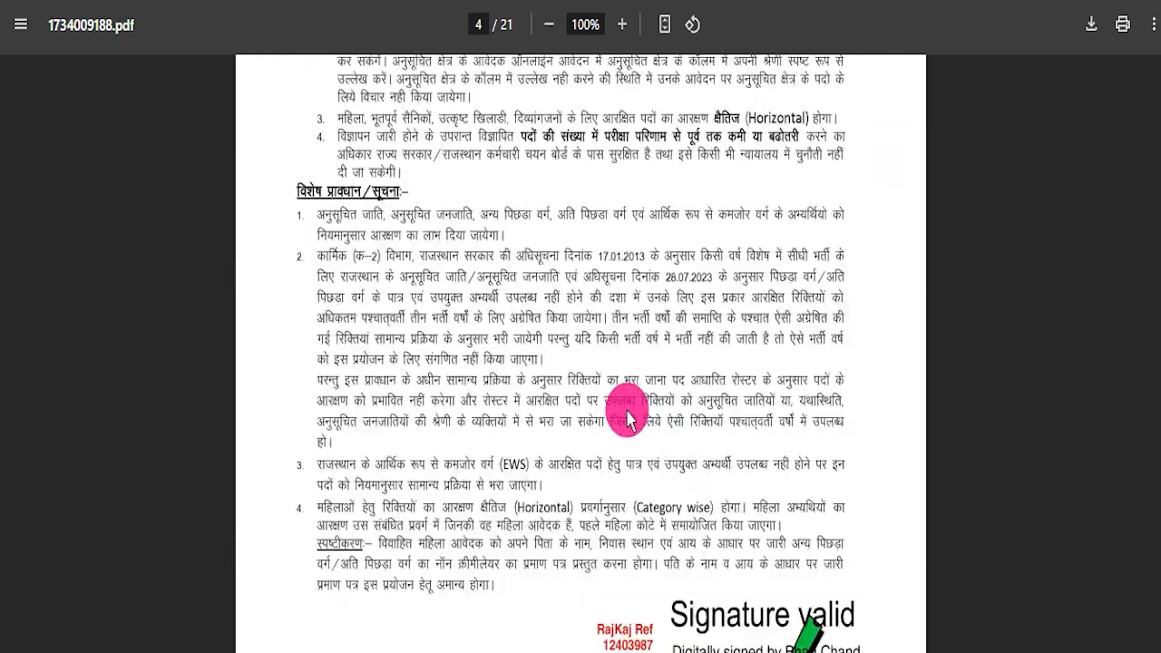
{"action": "scroll", "coordinate": [654, 413], "scroll_direction": "down", "scroll_amount": 20}
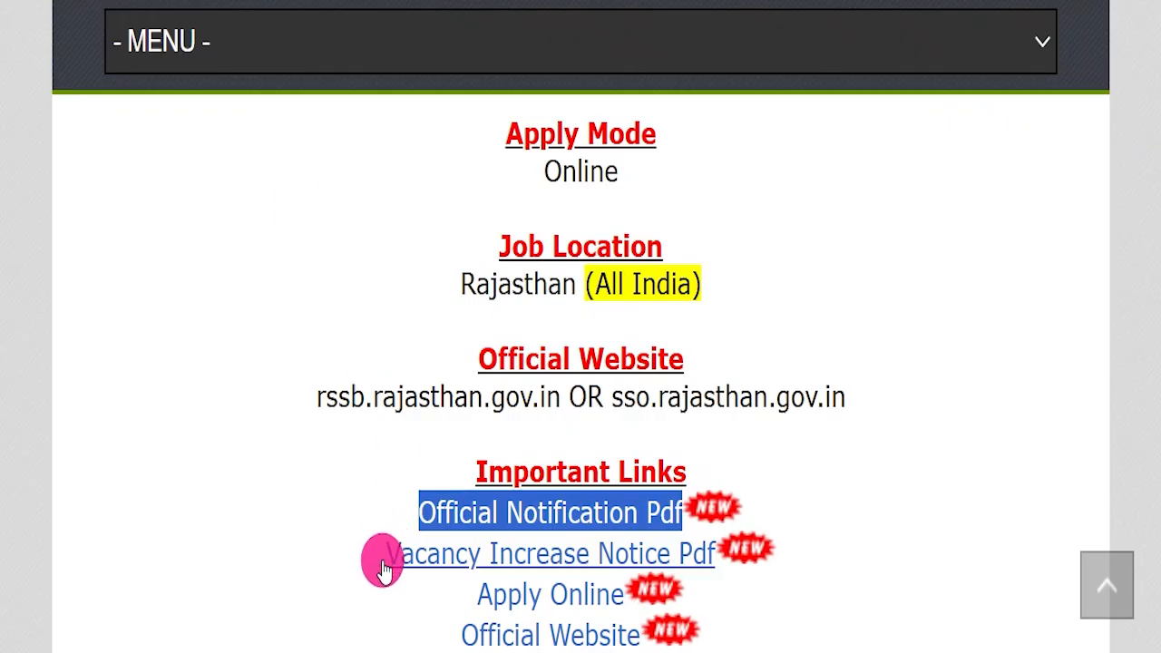
- Open the Apply Online link under Important Links to reach the Rajasthan Single Sign On portal
{"action": "left_click_drag", "start_coordinate": [478, 594], "coordinate": [611, 575]}
{"action": "left_click", "coordinate": [605, 590]}
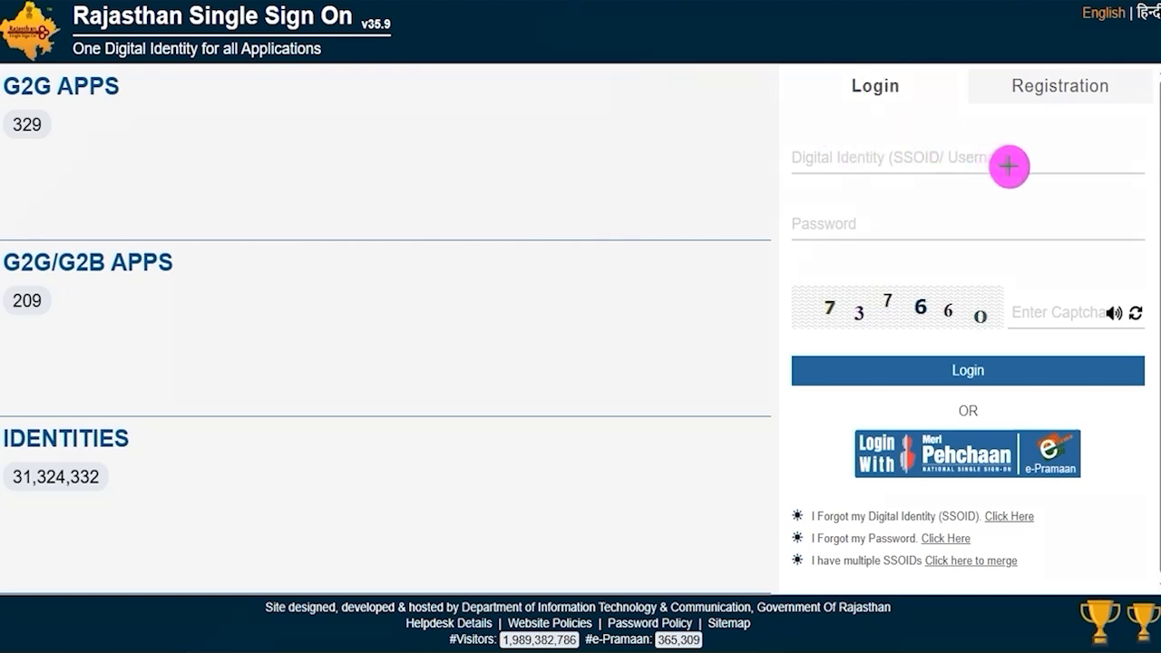
- Annotate the SSOID, password, captcha and Login controls with red marks, and clear the marks
{"action": "left_click_drag", "start_coordinate": [1029, 161], "coordinate": [1094, 129]}
{"action": "mouse_move", "coordinate": [993, 227]}
{"action": "left_mouse_down"}
{"action": "mouse_move", "coordinate": [1018, 242]}
{"action": "mouse_move", "coordinate": [1055, 198]}
{"action": "left_mouse_up"}
{"action": "left_click_drag", "start_coordinate": [849, 327], "coordinate": [939, 323]}
{"action": "left_click_drag", "start_coordinate": [1075, 316], "coordinate": [1110, 285]}
{"action": "mouse_move", "coordinate": [998, 369]}
{"action": "left_mouse_down"}
{"action": "mouse_move", "coordinate": [1031, 366]}
{"action": "mouse_move", "coordinate": [1061, 338]}
{"action": "left_mouse_up"}
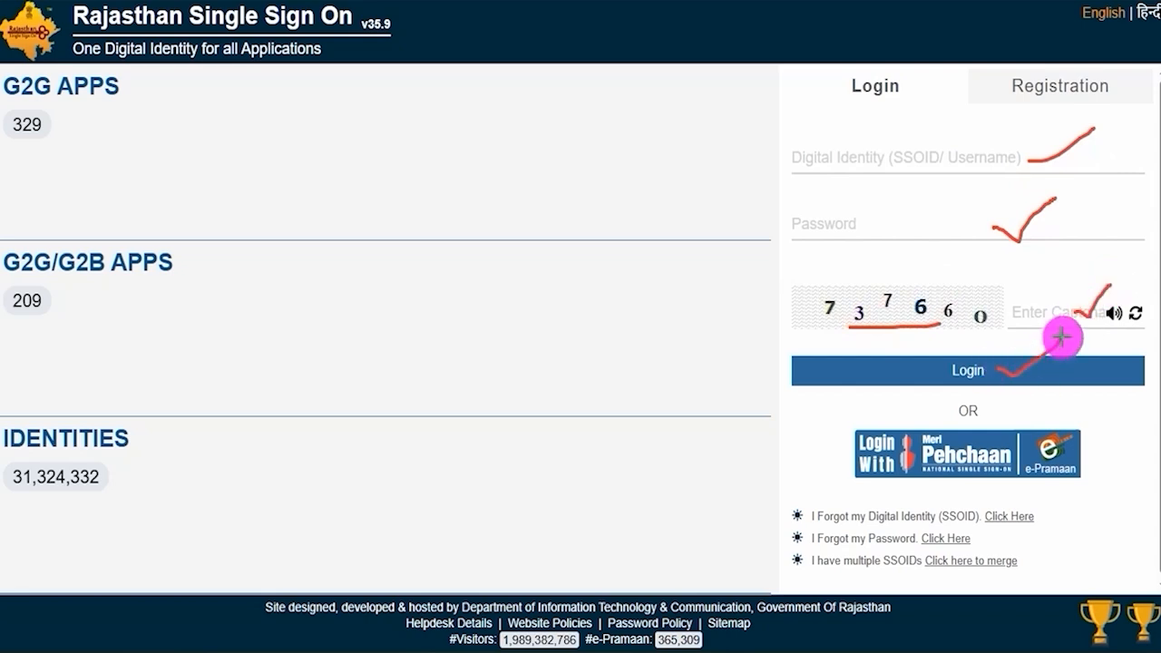
{"action": "key", "text": "e"}
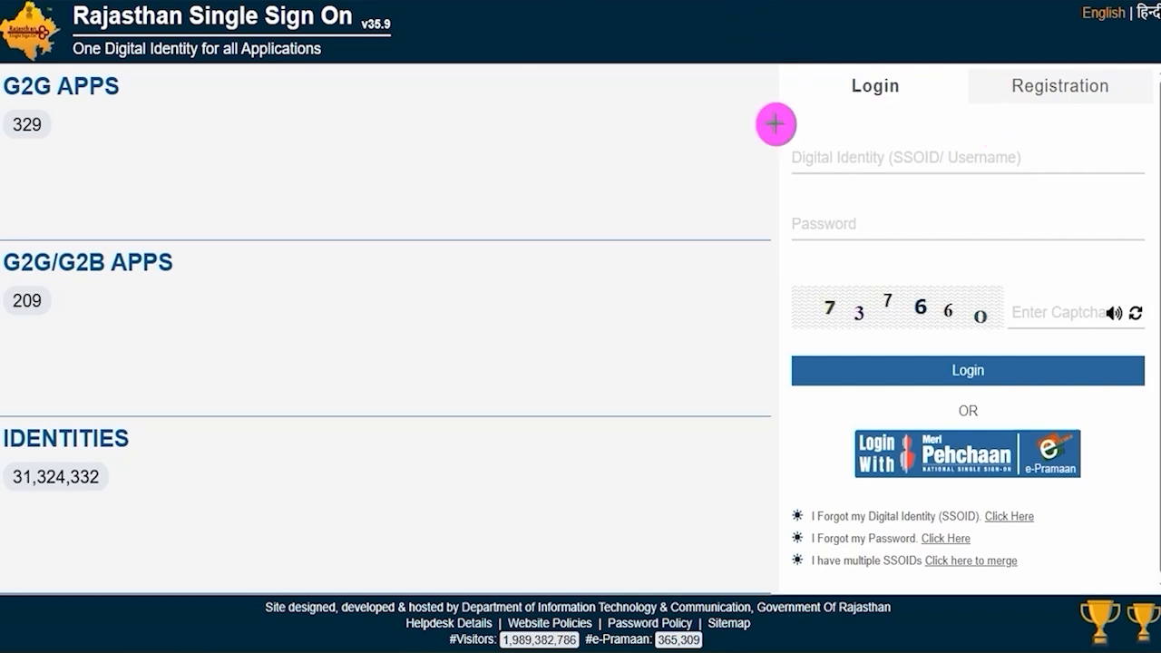
- Frame the Registration option of the Single Sign On portal in red and open the registration options
{"action": "left_click_drag", "start_coordinate": [999, 64], "coordinate": [1115, 103]}
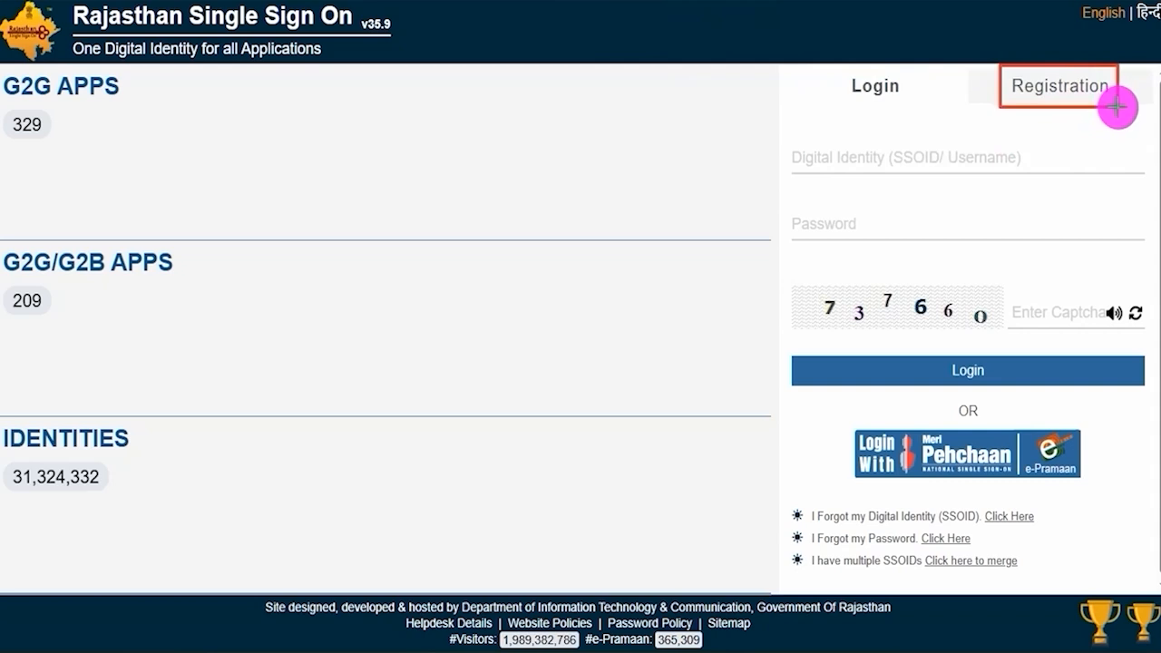
{"action": "mouse_move", "coordinate": [992, 65]}
{"action": "left_mouse_down"}
{"action": "mouse_move", "coordinate": [1115, 78]}
{"action": "mouse_move", "coordinate": [1131, 110]}
{"action": "left_mouse_up"}
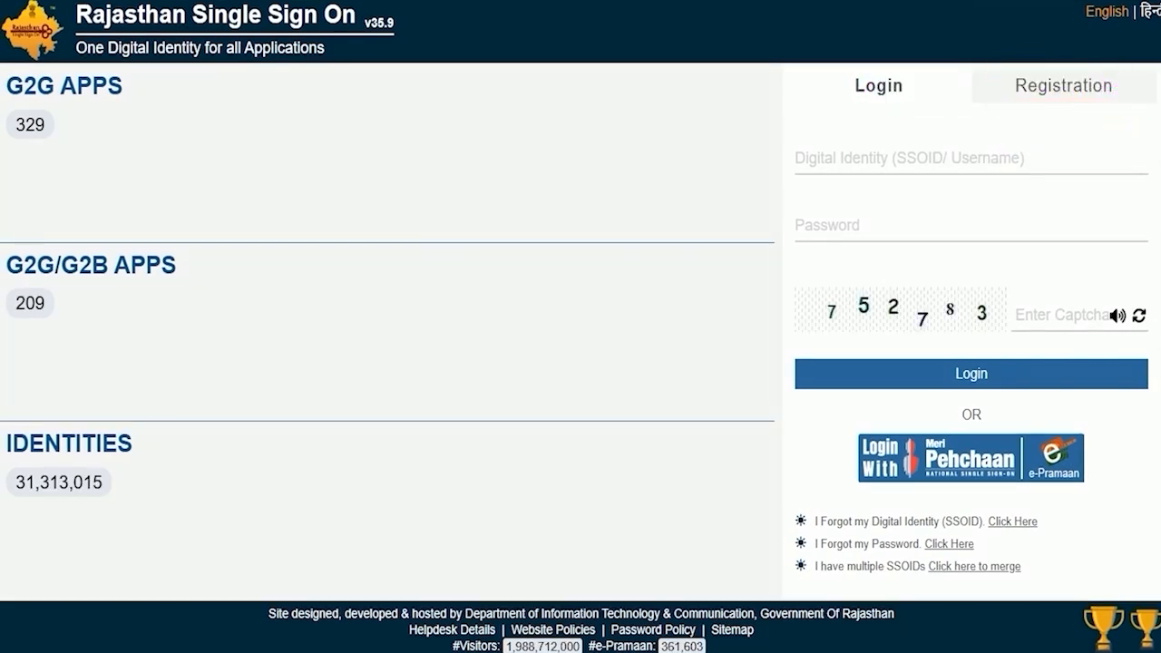
{"action": "left_click", "coordinate": [1037, 80]}
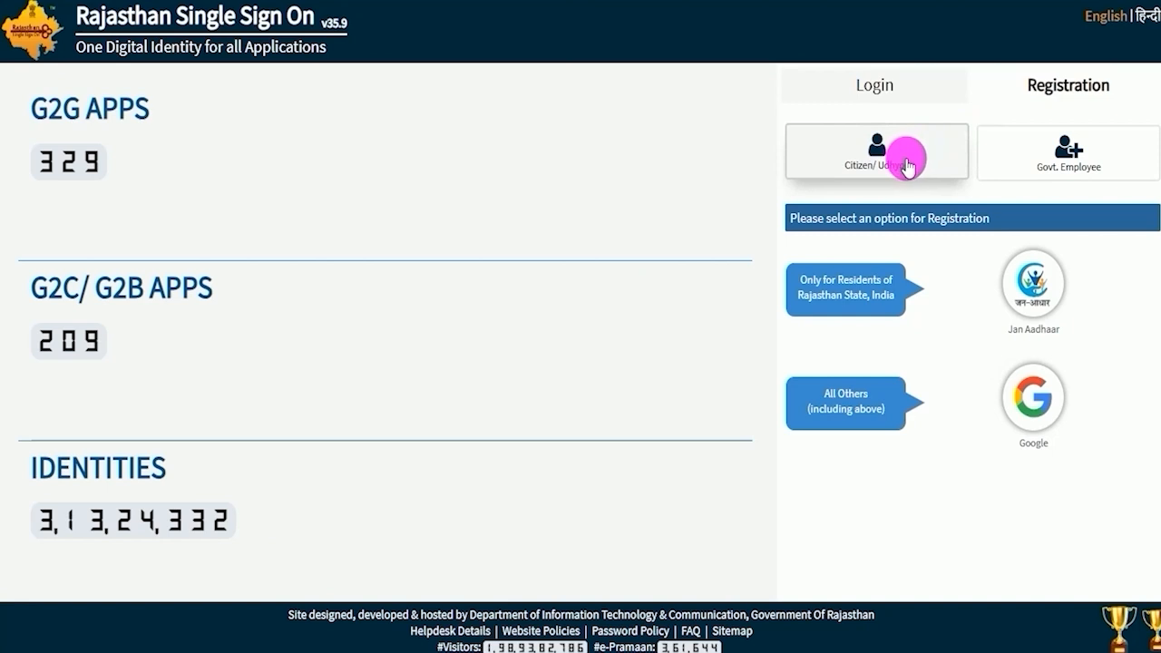
- Choose Govt. Employee registration through SIPF and show the SIPF Number and SIPF Password fields
{"action": "left_click", "coordinate": [1034, 156]}
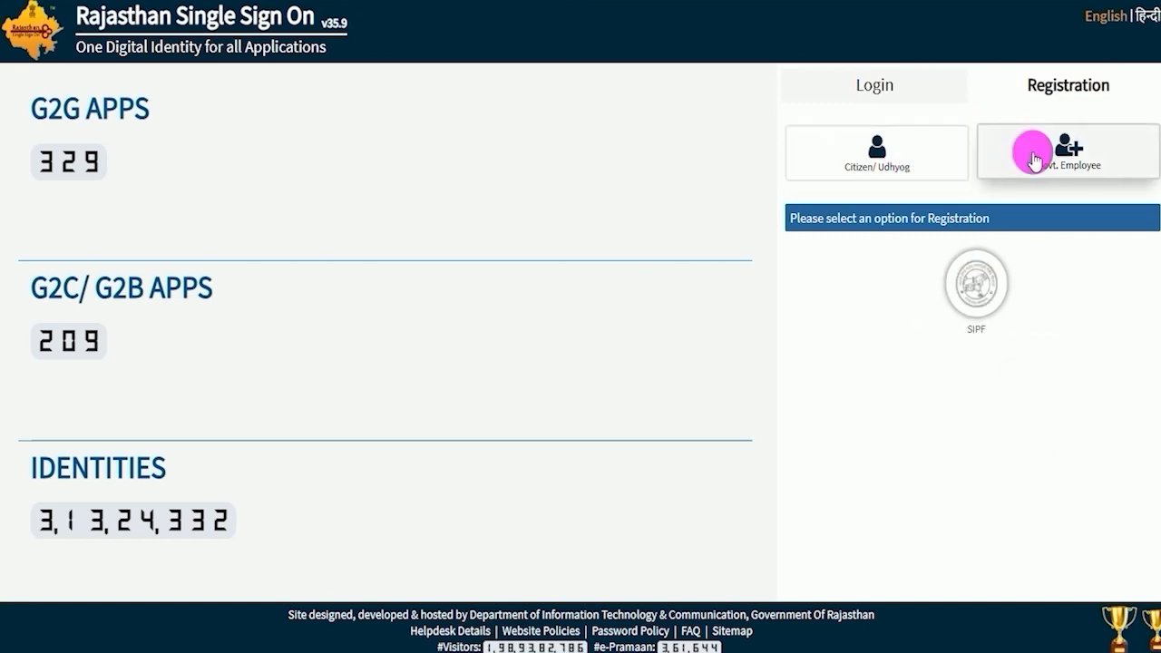
{"action": "left_click", "coordinate": [977, 293]}
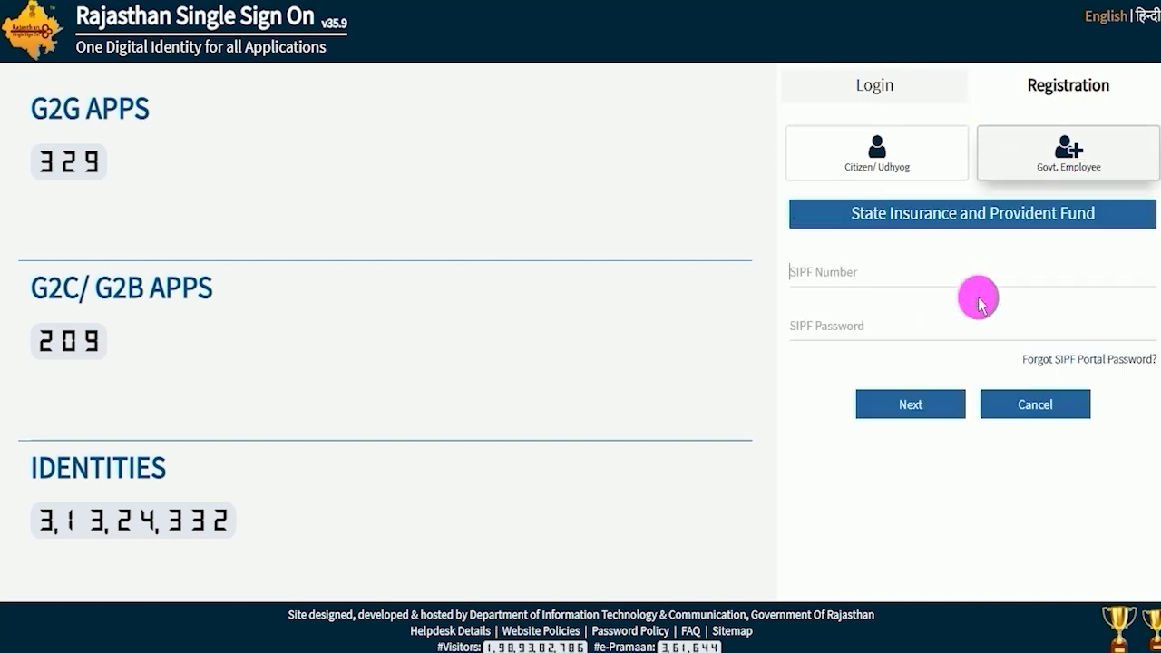
{"action": "left_click", "coordinate": [852, 275]}
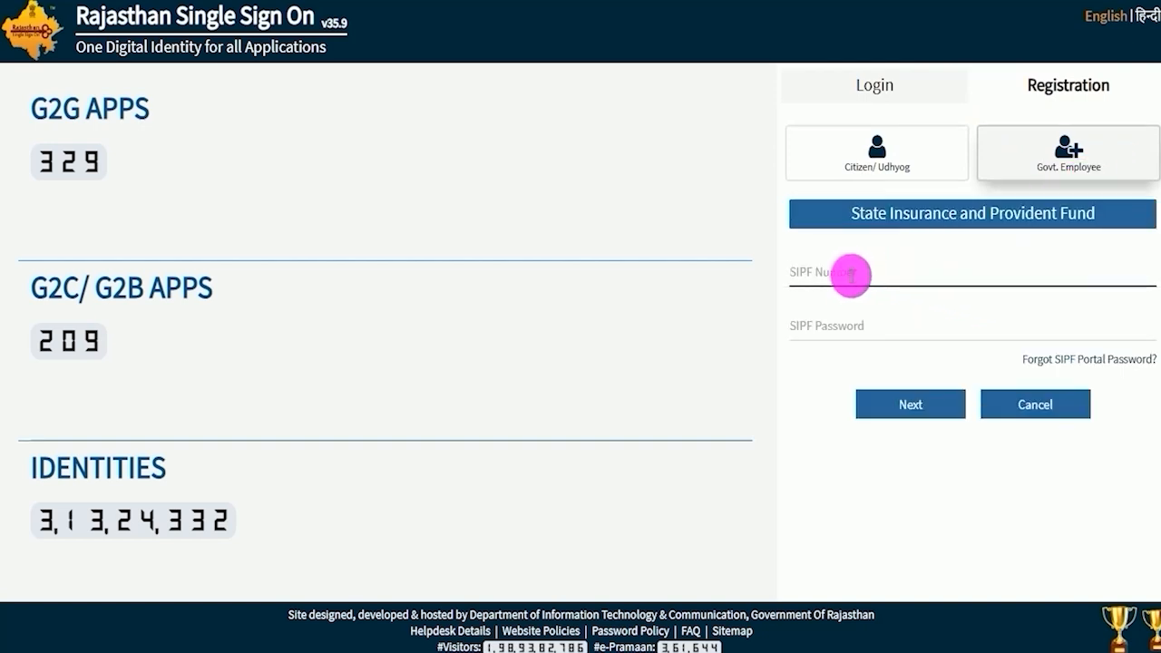
{"action": "left_click", "coordinate": [834, 332]}
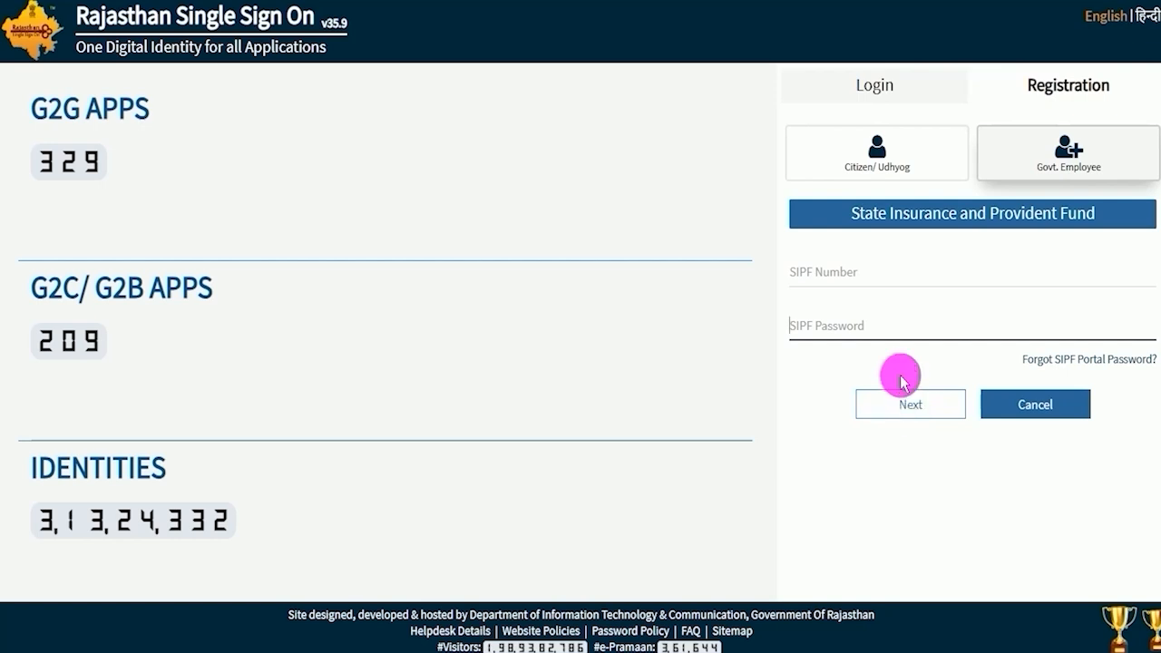
- Choose Citizen/Udhyog registration through Google and sign in with the account's email to reach the registration form
{"action": "left_click", "coordinate": [869, 160]}
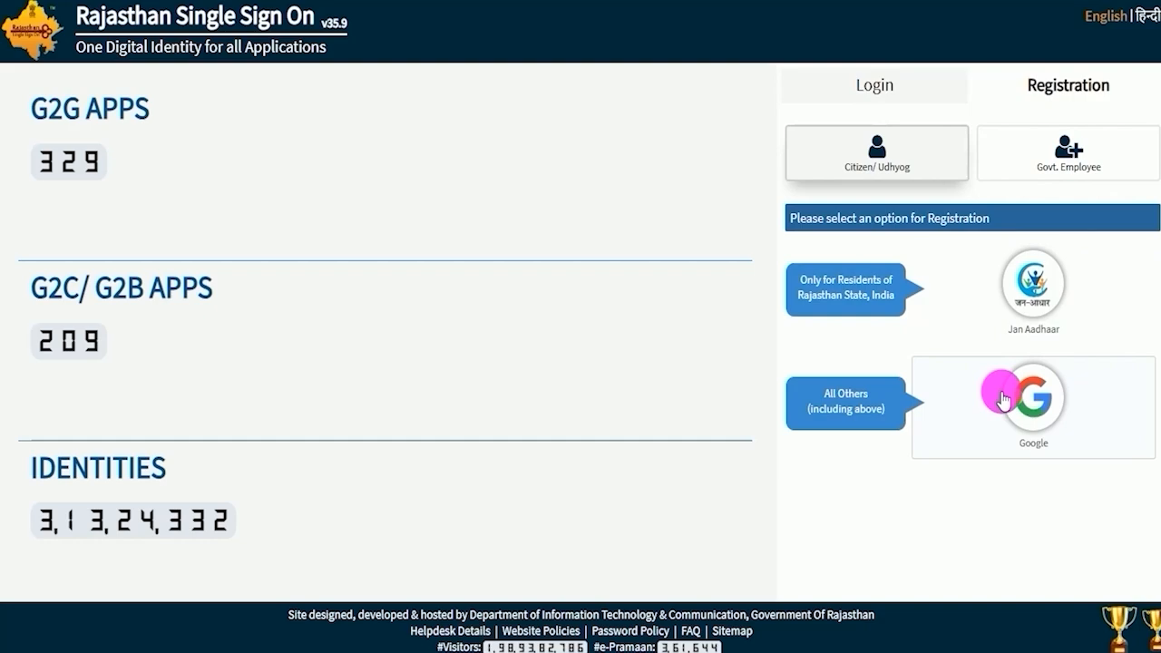
{"action": "left_click", "coordinate": [1031, 418]}
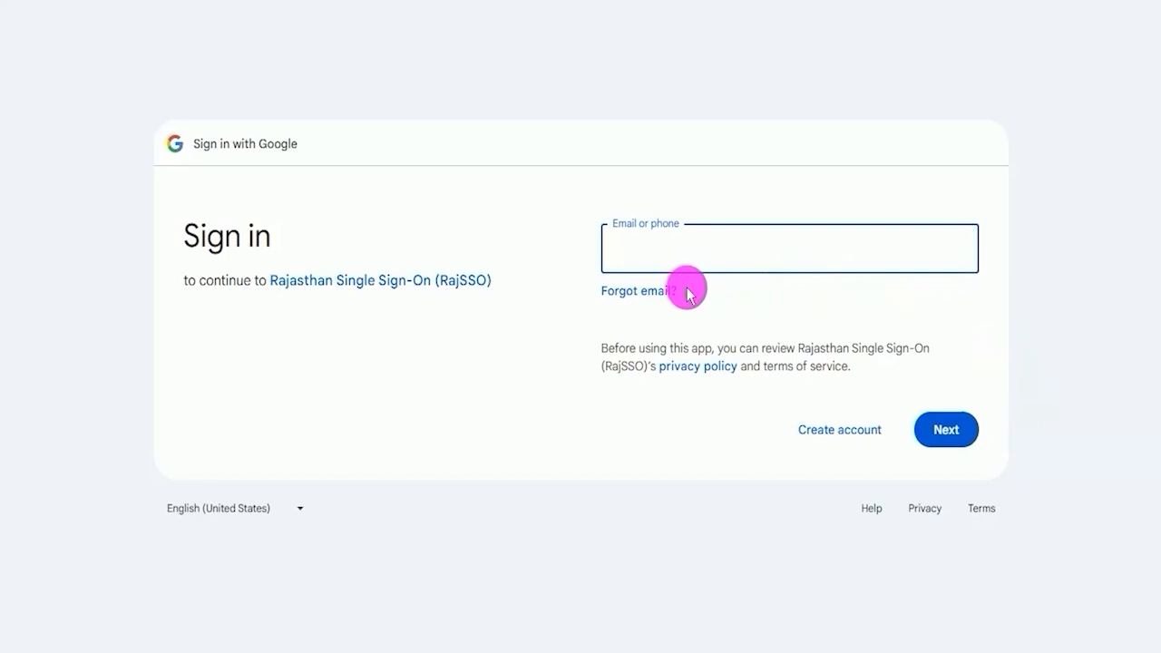
{"action": "left_click", "coordinate": [720, 253]}
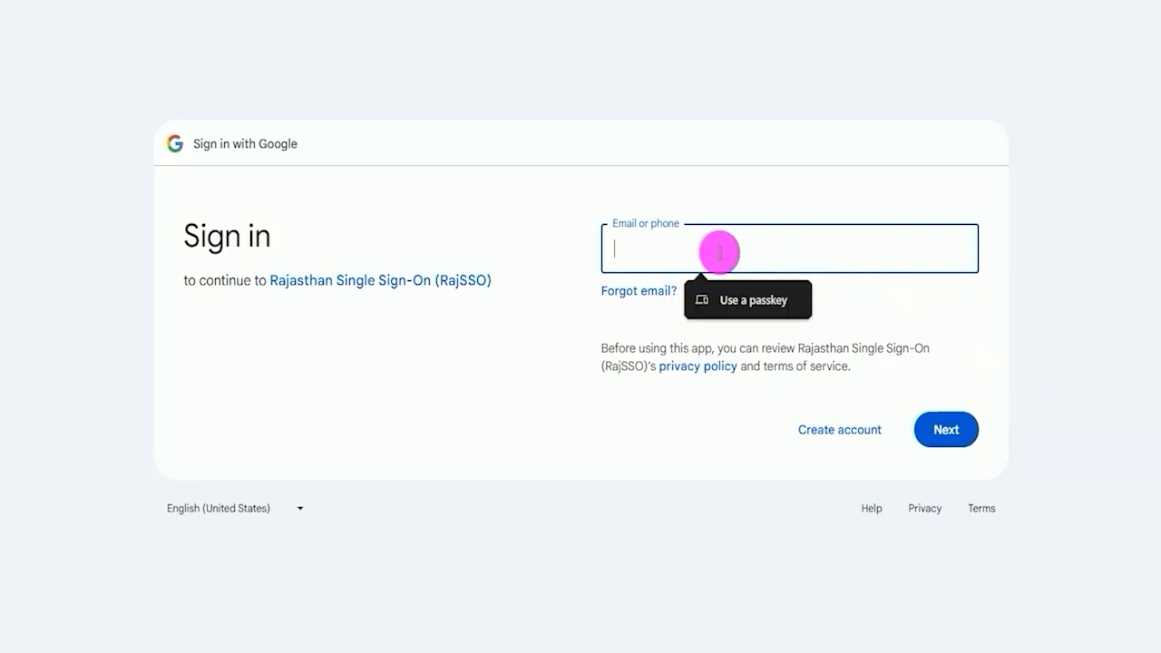
{"action": "left_click", "coordinate": [698, 436]}
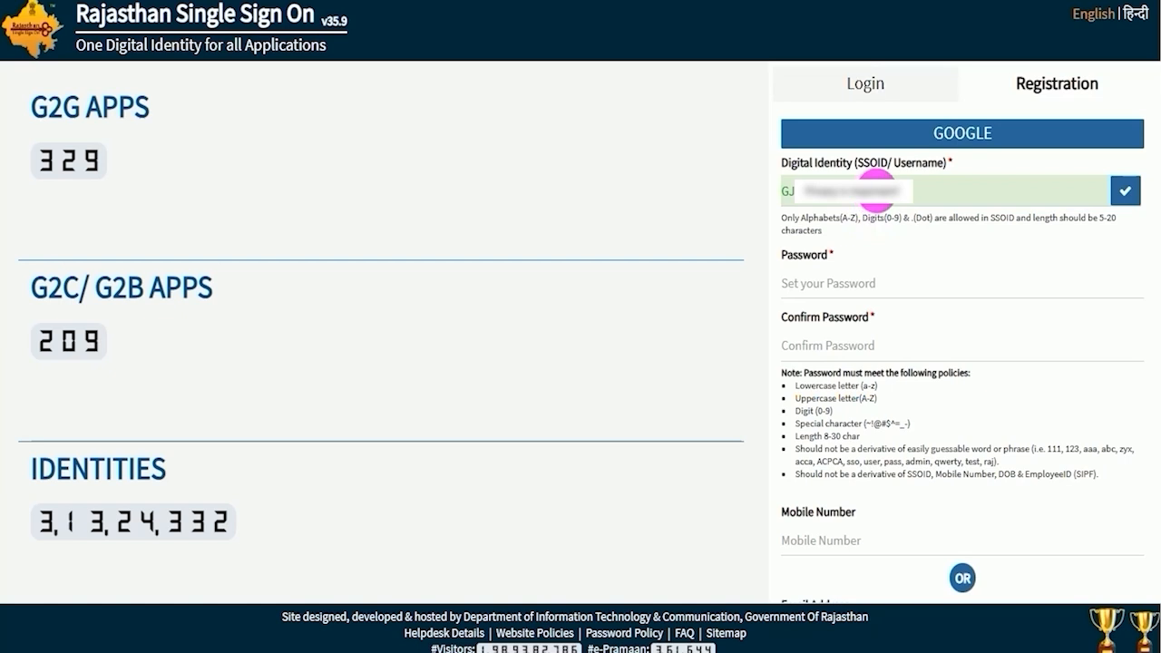
- Examine the Digital Identity (SSOID/Username) entry, the Password field and the password policies in the Google registration form
{"action": "double_click", "coordinate": [877, 192]}
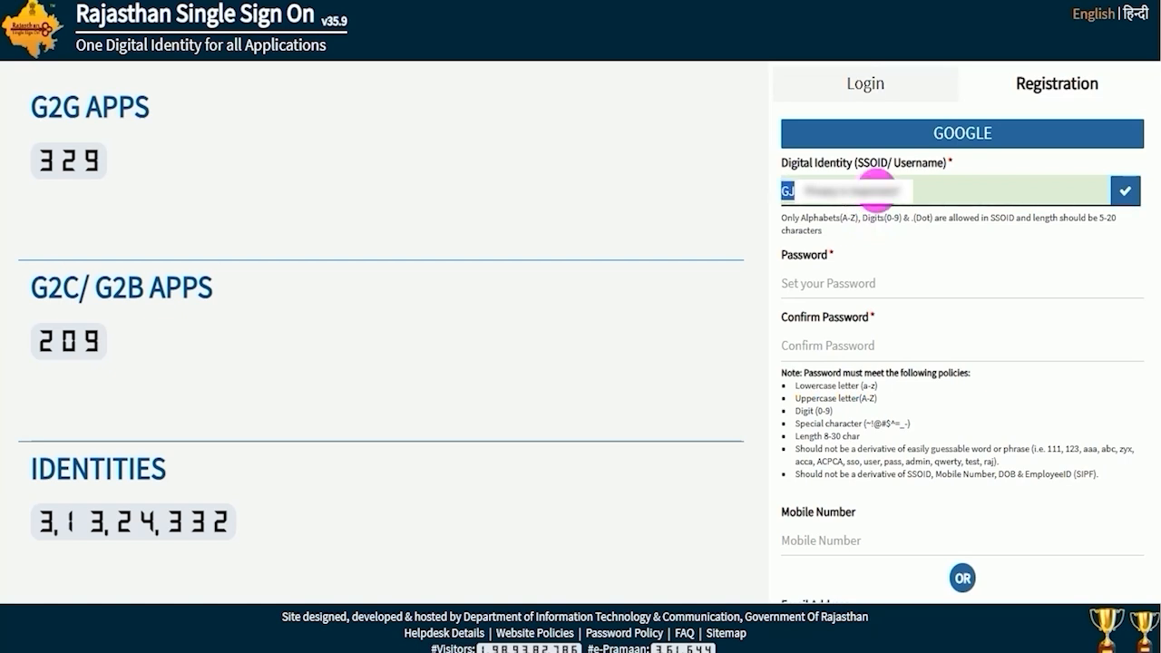
{"action": "left_click", "coordinate": [877, 191]}
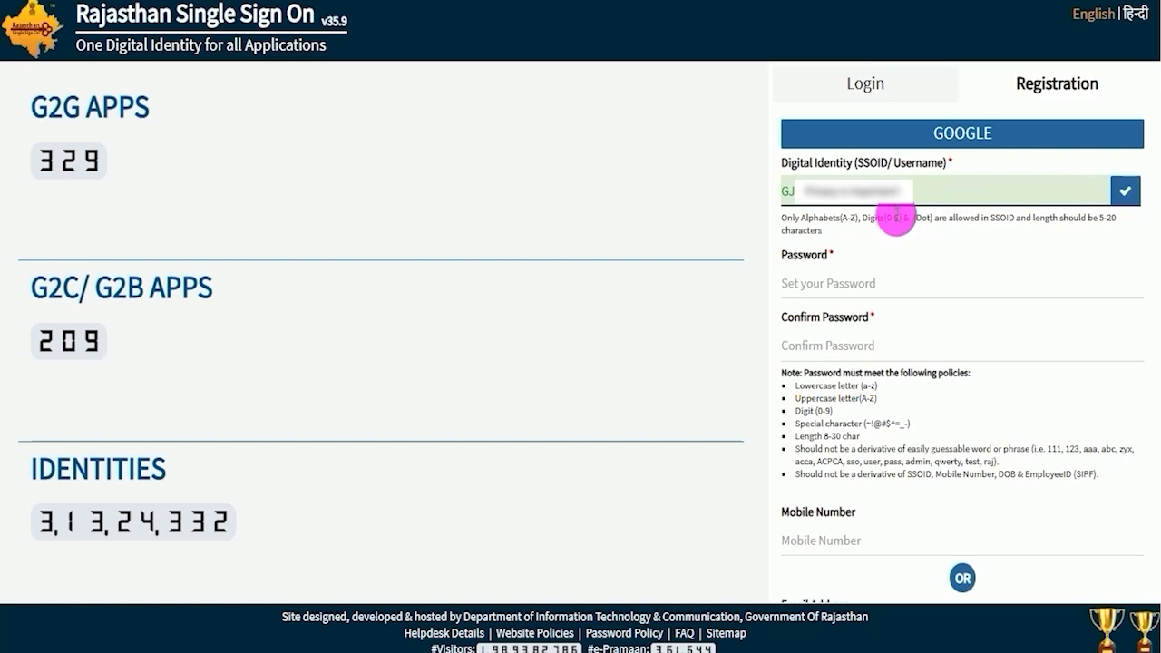
{"action": "left_click", "coordinate": [862, 283]}
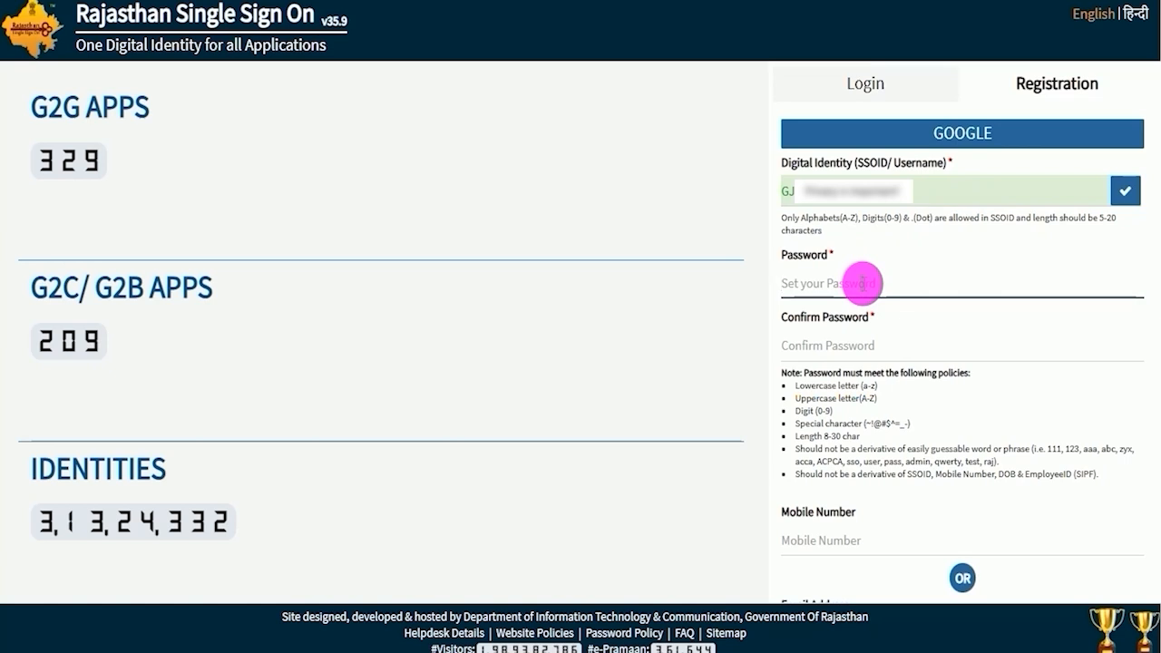
{"action": "left_click", "coordinate": [855, 437]}
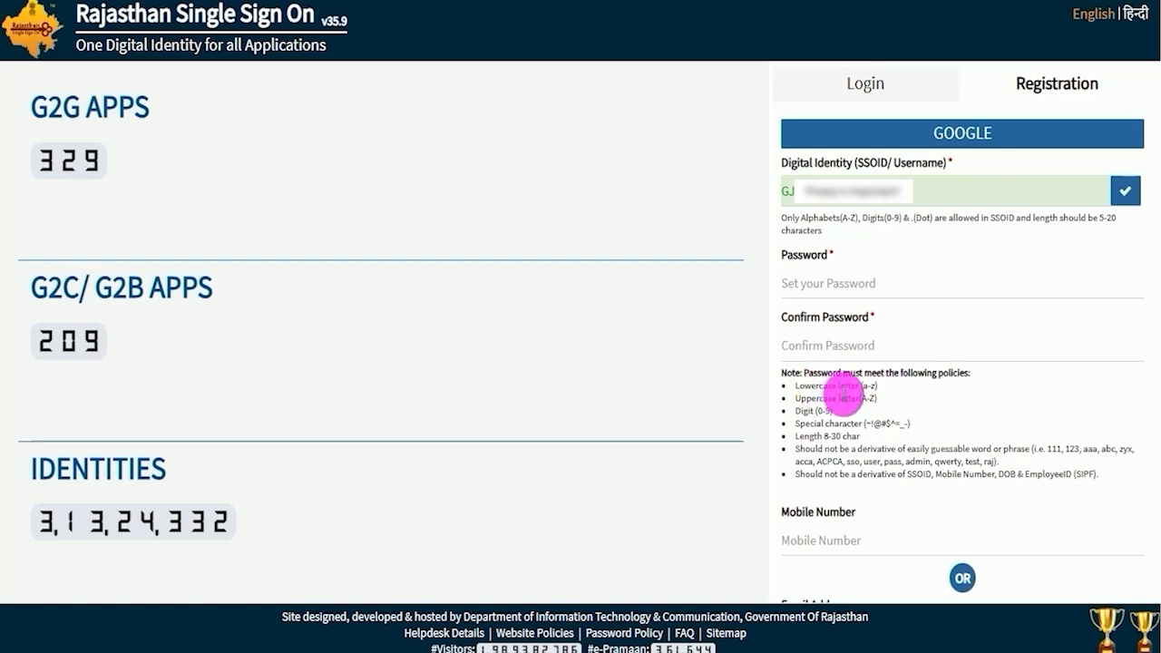
- Switch to Notepad and highlight the characters of the sample password written there
{"action": "left_click", "coordinate": [341, 652]}
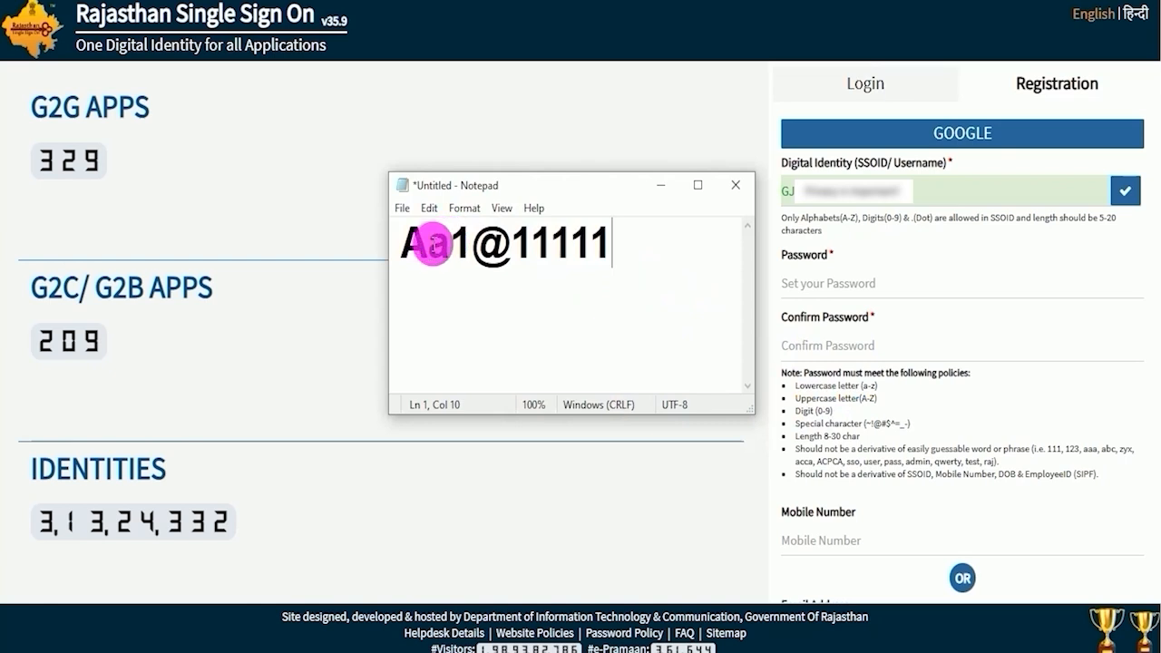
{"action": "left_click", "coordinate": [414, 243]}
{"action": "key", "text": "shift+Right"}
{"action": "left_click_drag", "start_coordinate": [415, 243], "coordinate": [617, 242]}
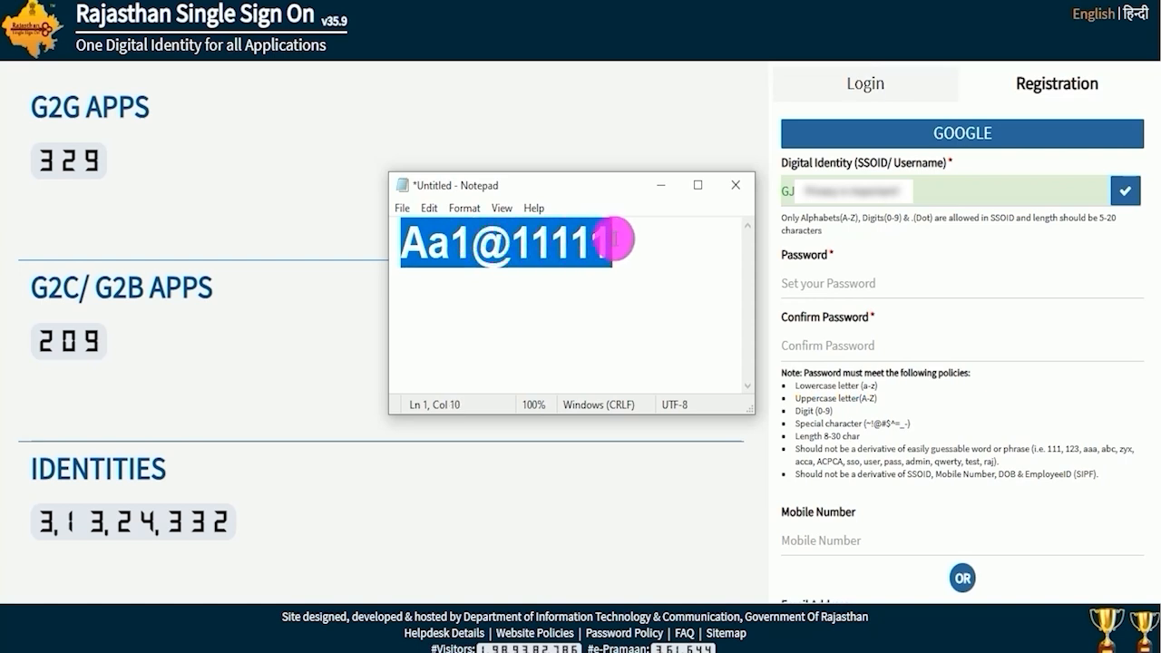
- Fill in the password, its confirmation and the mobile number in the registration form
{"action": "left_click", "coordinate": [804, 345]}
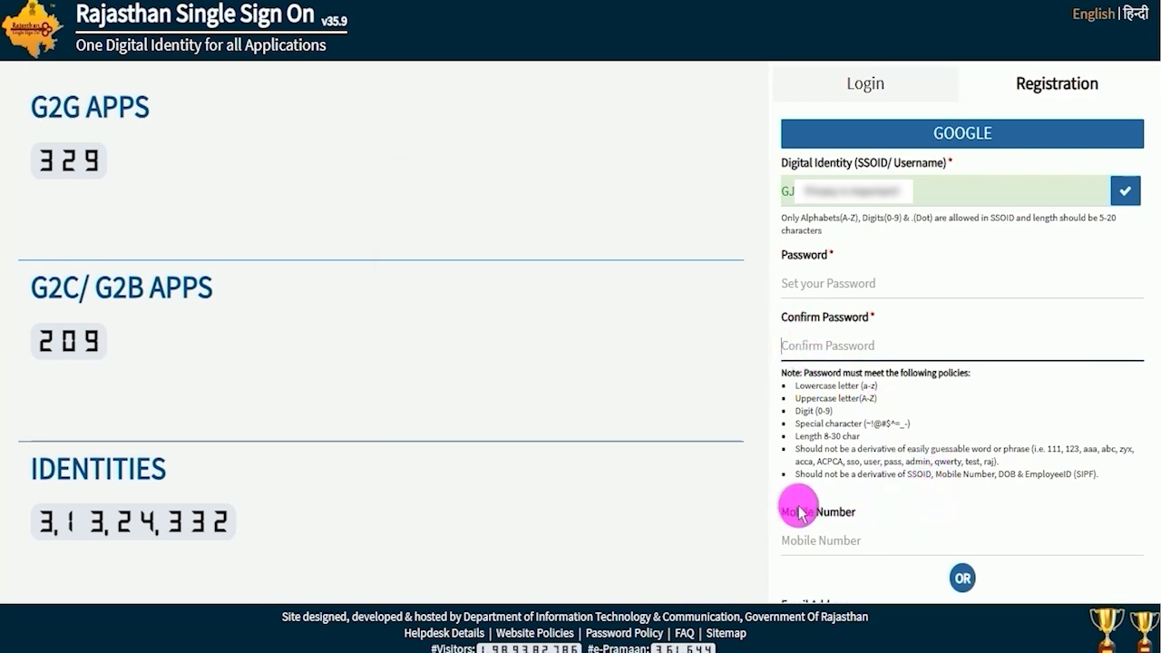
{"action": "left_click", "coordinate": [830, 531]}
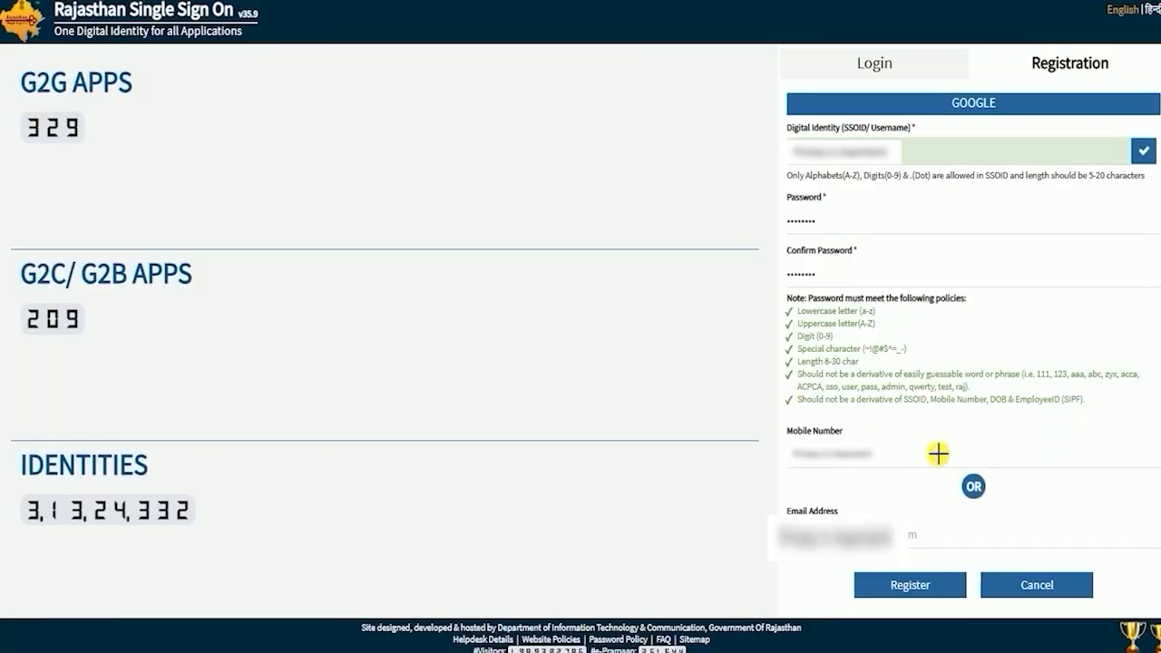
- Mark the Mobile Number, Email Address and Register controls in red, and complete the registration
{"action": "left_click_drag", "start_coordinate": [929, 537], "coordinate": [1020, 480]}
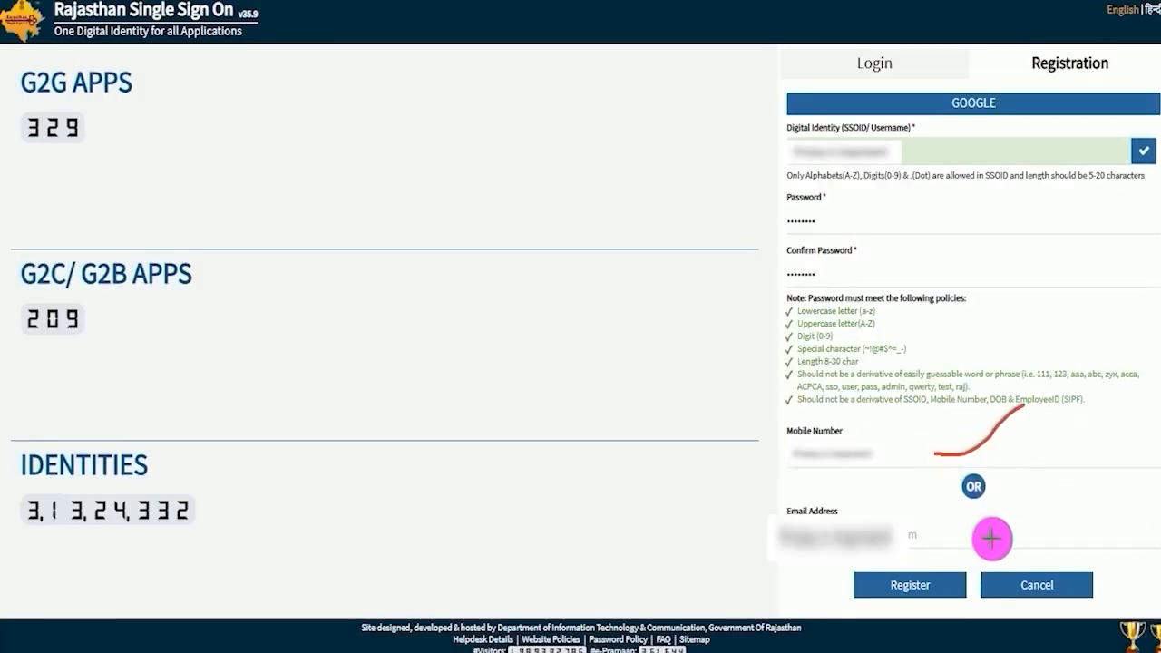
{"action": "left_click_drag", "start_coordinate": [987, 531], "coordinate": [1073, 486]}
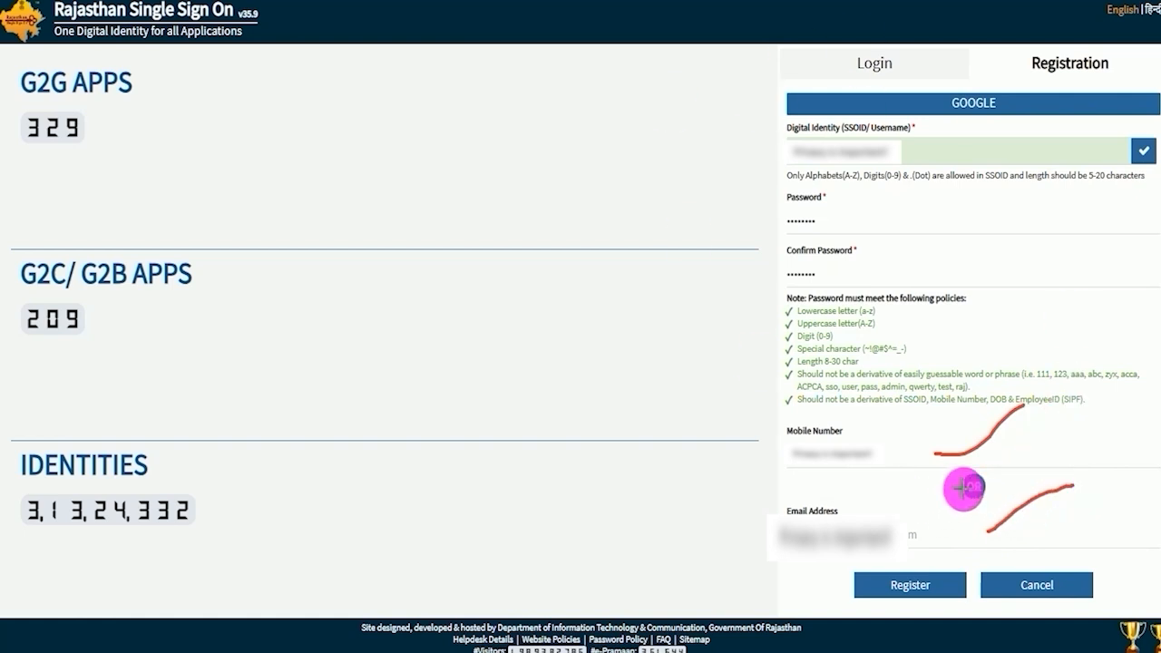
{"action": "left_click_drag", "start_coordinate": [1017, 461], "coordinate": [946, 583]}
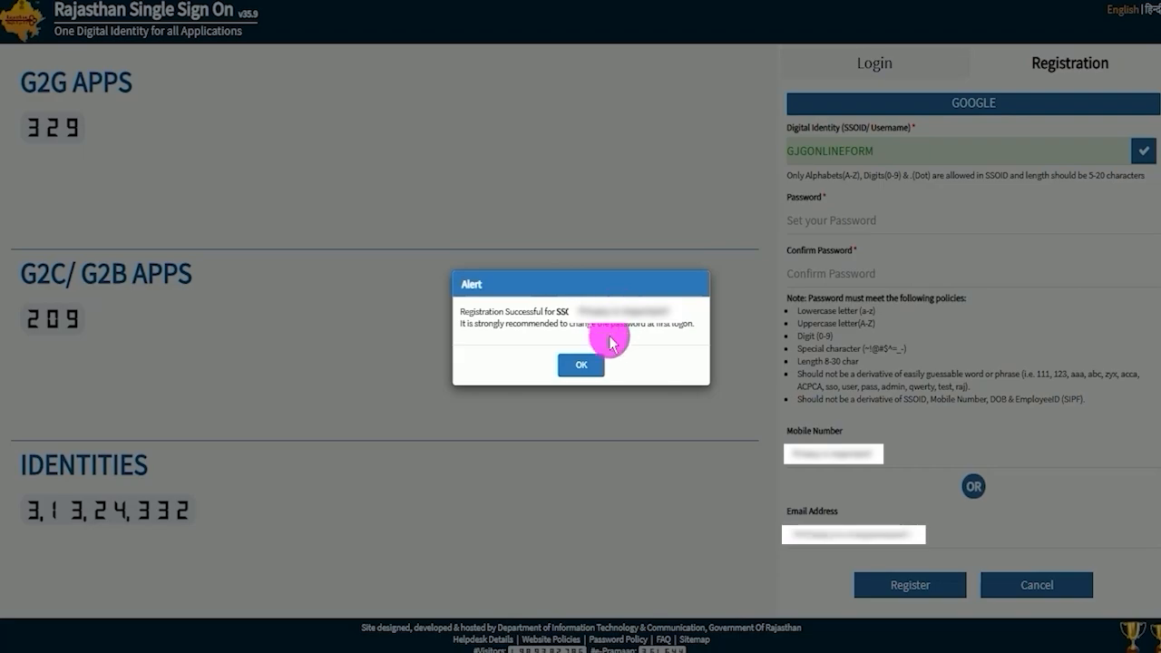
{"action": "left_click", "coordinate": [582, 363]}
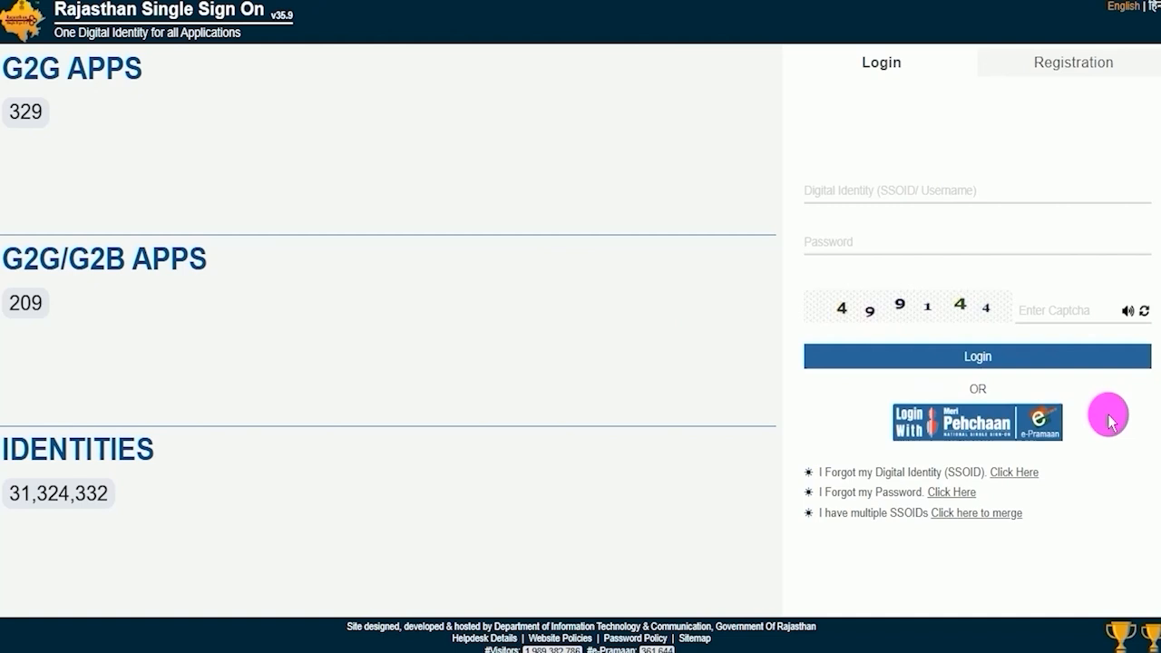
- Annotate the Password field, captcha code and captcha entry in red, and point a red arrow at Login
{"action": "left_click", "coordinate": [899, 190]}
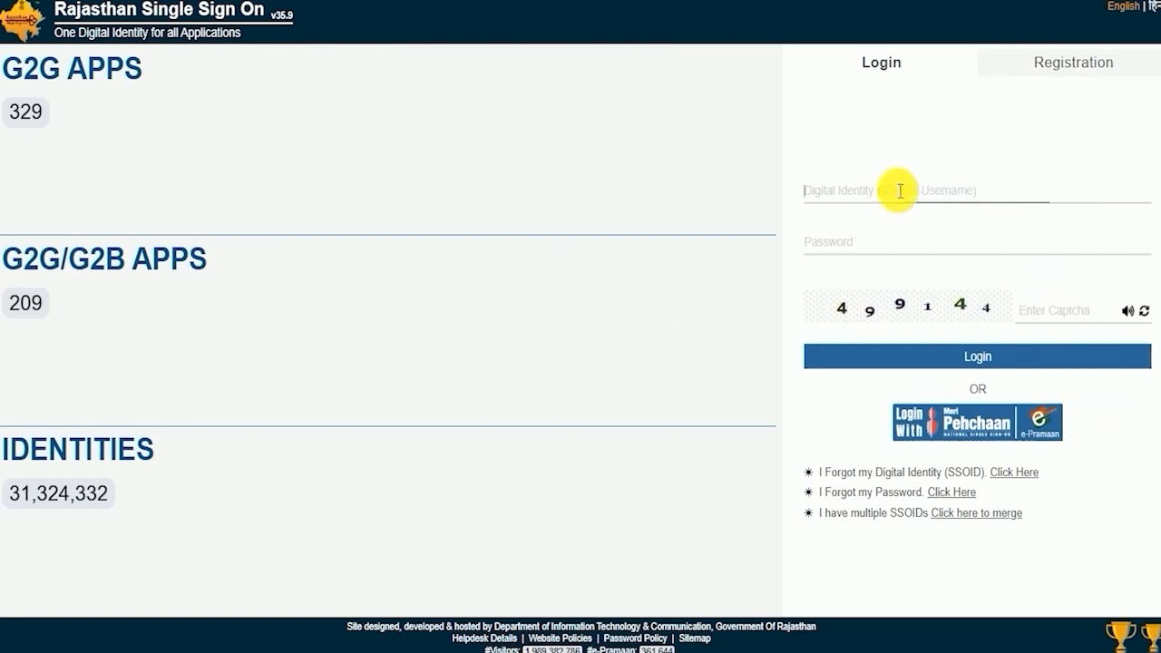
{"action": "left_click", "coordinate": [812, 211]}
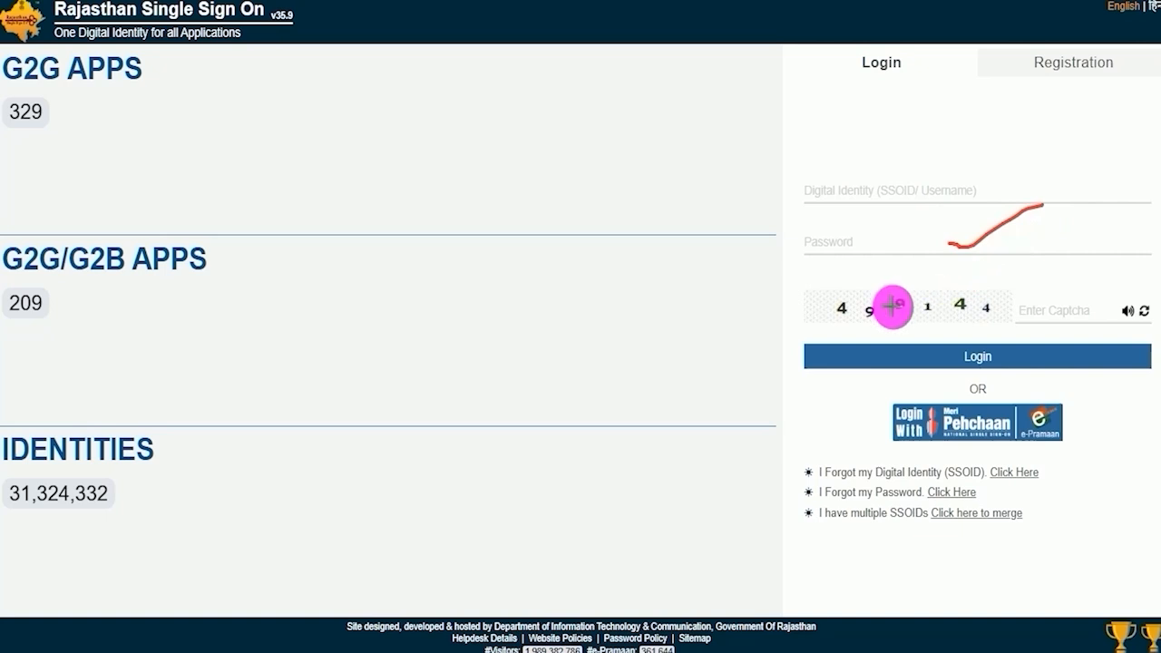
{"action": "left_click_drag", "start_coordinate": [876, 322], "coordinate": [945, 322]}
{"action": "left_click_drag", "start_coordinate": [1093, 301], "coordinate": [1149, 266]}
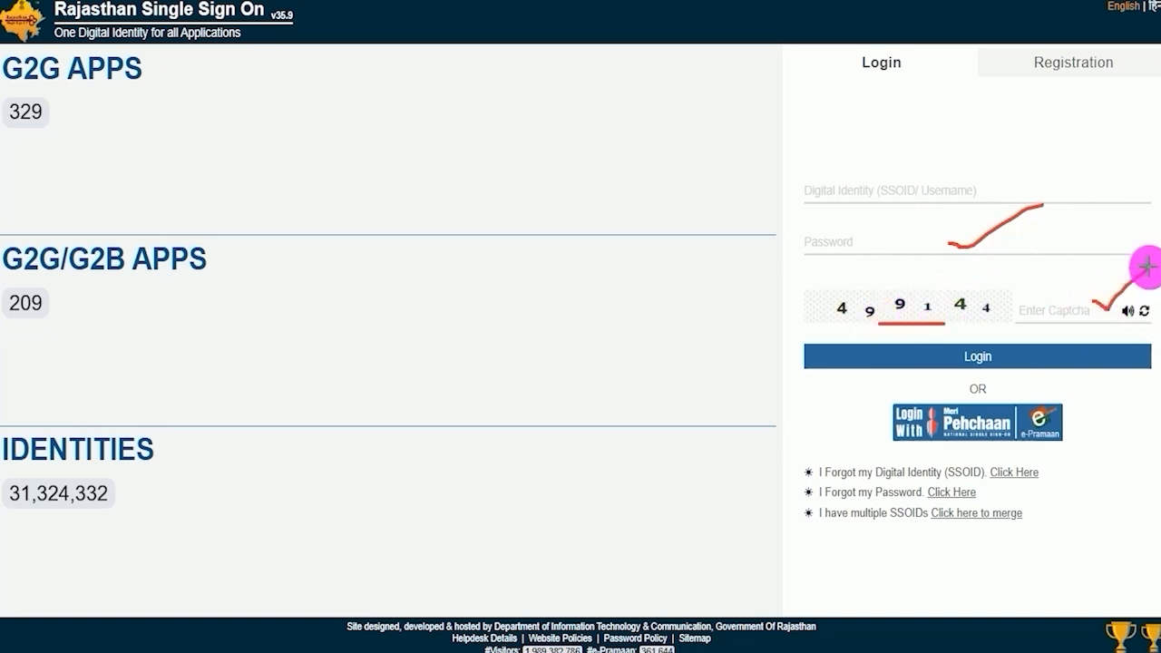
{"action": "mouse_move", "coordinate": [1071, 260]}
{"action": "left_mouse_down"}
{"action": "mouse_move", "coordinate": [1007, 332]}
{"action": "mouse_move", "coordinate": [1005, 357]}
{"action": "left_mouse_up"}
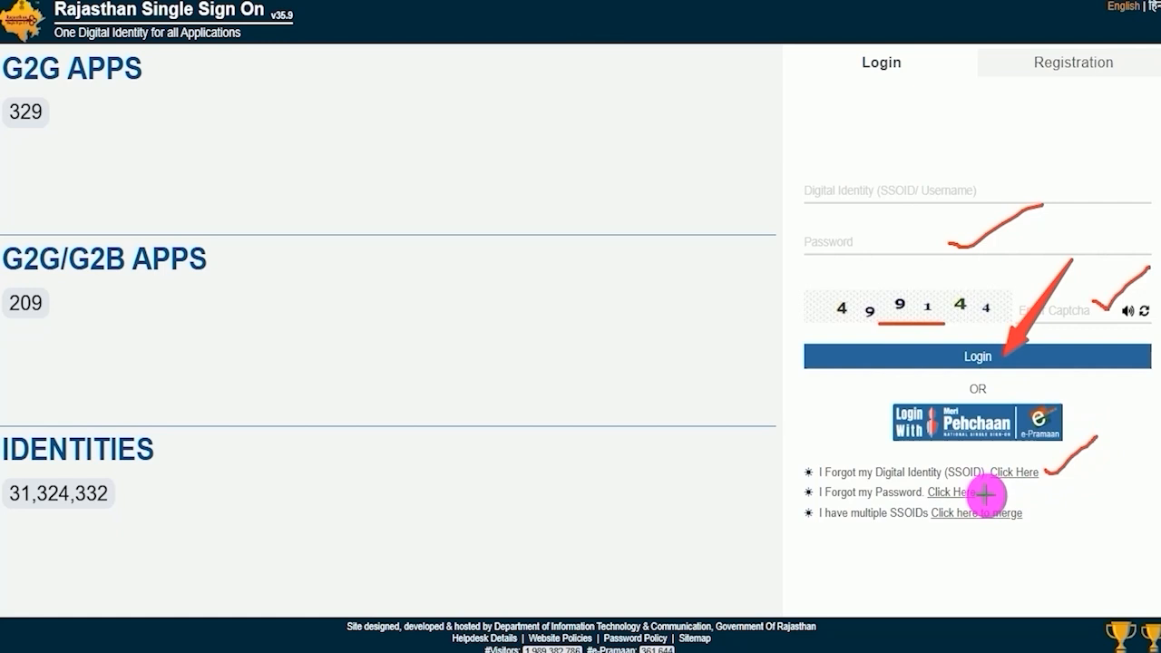
- Tick the forgotten-password and merge-SSOIDs links in red, and clear all the marks
{"action": "left_click_drag", "start_coordinate": [986, 494], "coordinate": [1011, 487]}
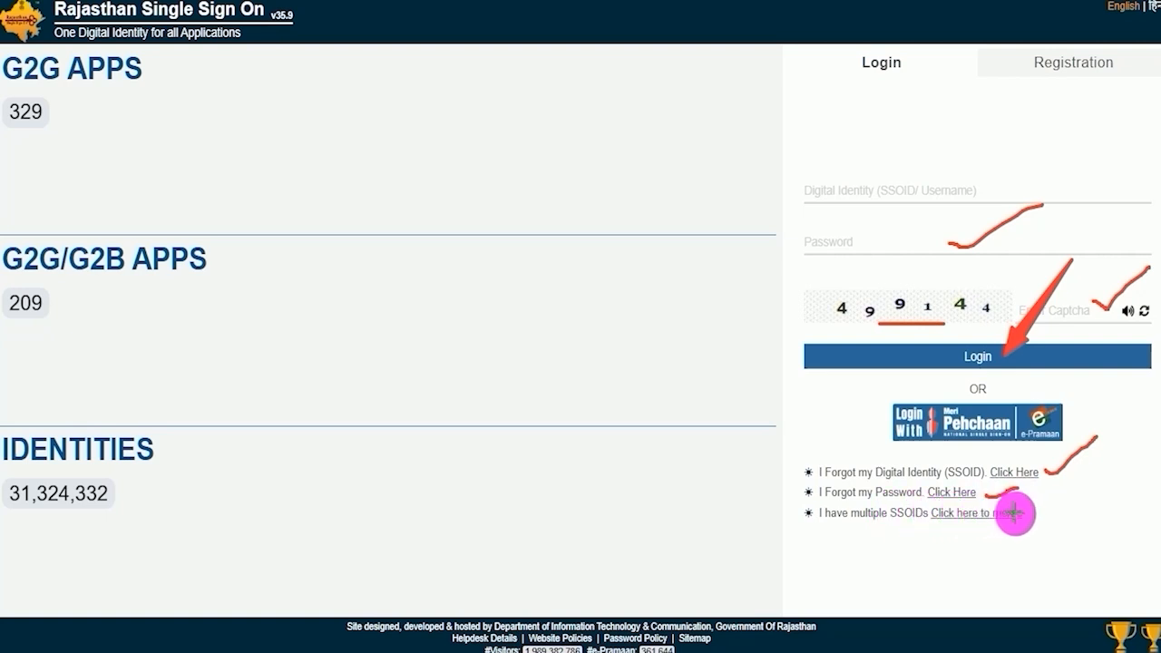
{"action": "left_click_drag", "start_coordinate": [1035, 513], "coordinate": [1087, 479]}
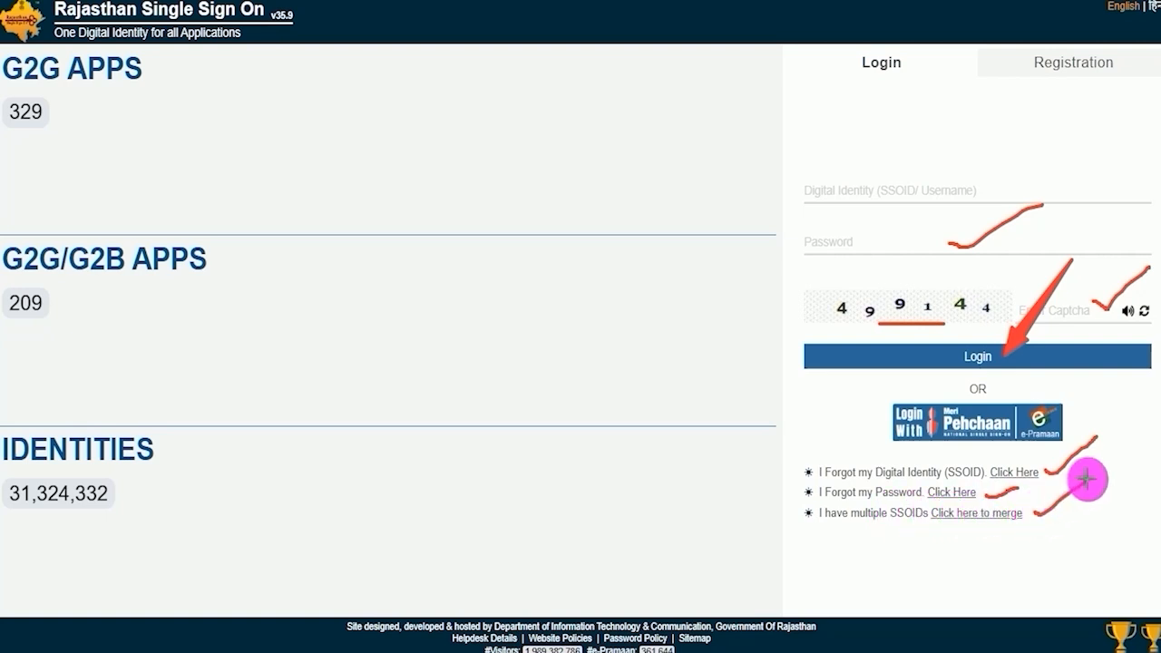
{"action": "key", "text": "Escape"}
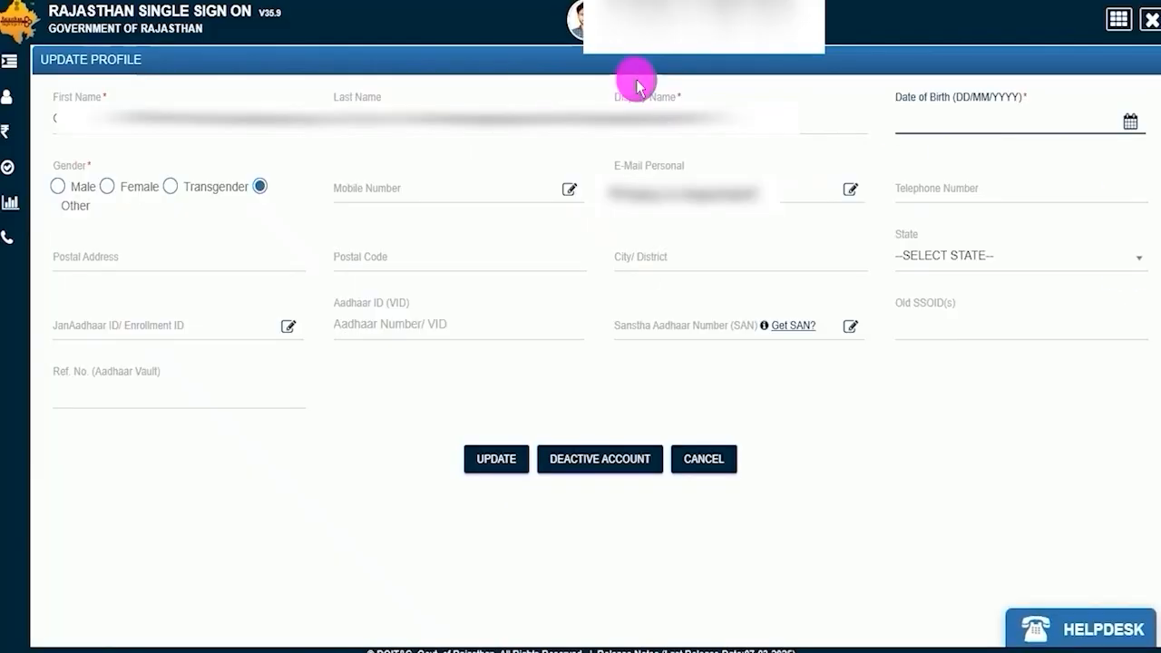
- Change the account's profile photo to the image file "16 KB"
{"action": "left_click", "coordinate": [292, 479]}
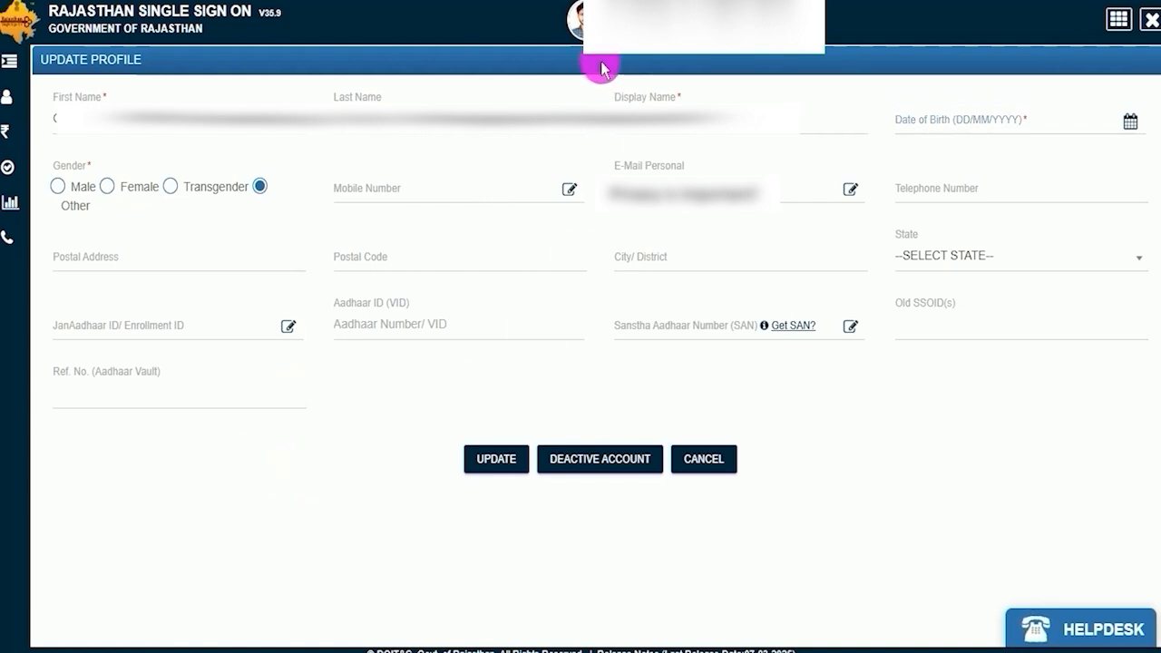
{"action": "left_click", "coordinate": [574, 20]}
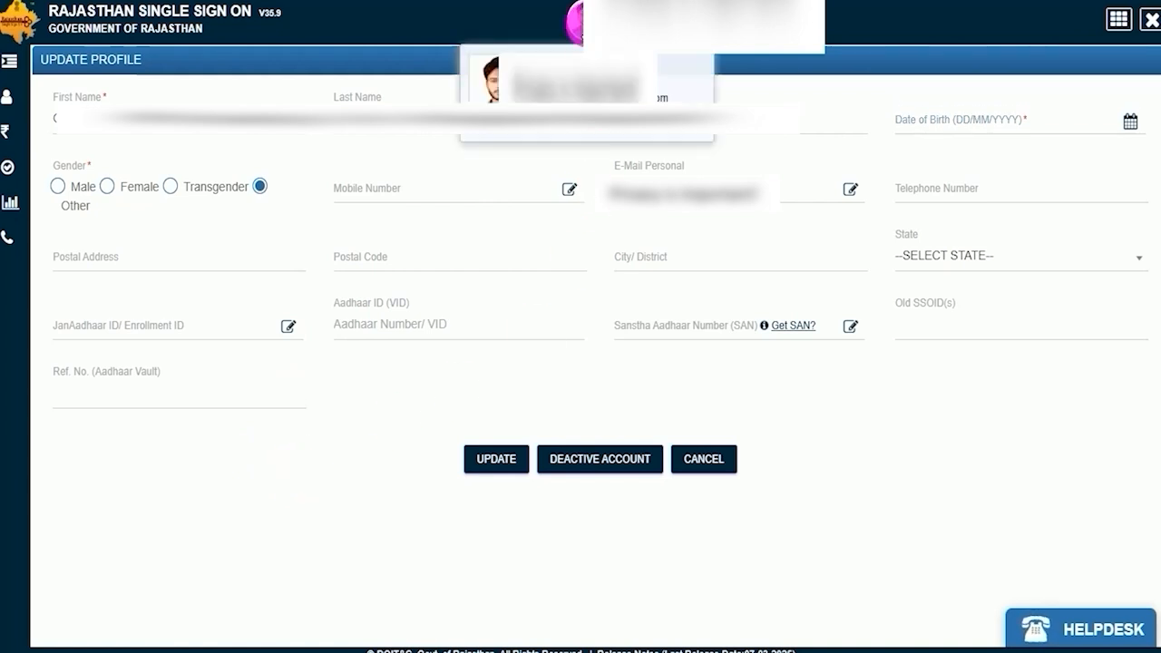
{"action": "left_click", "coordinate": [484, 79]}
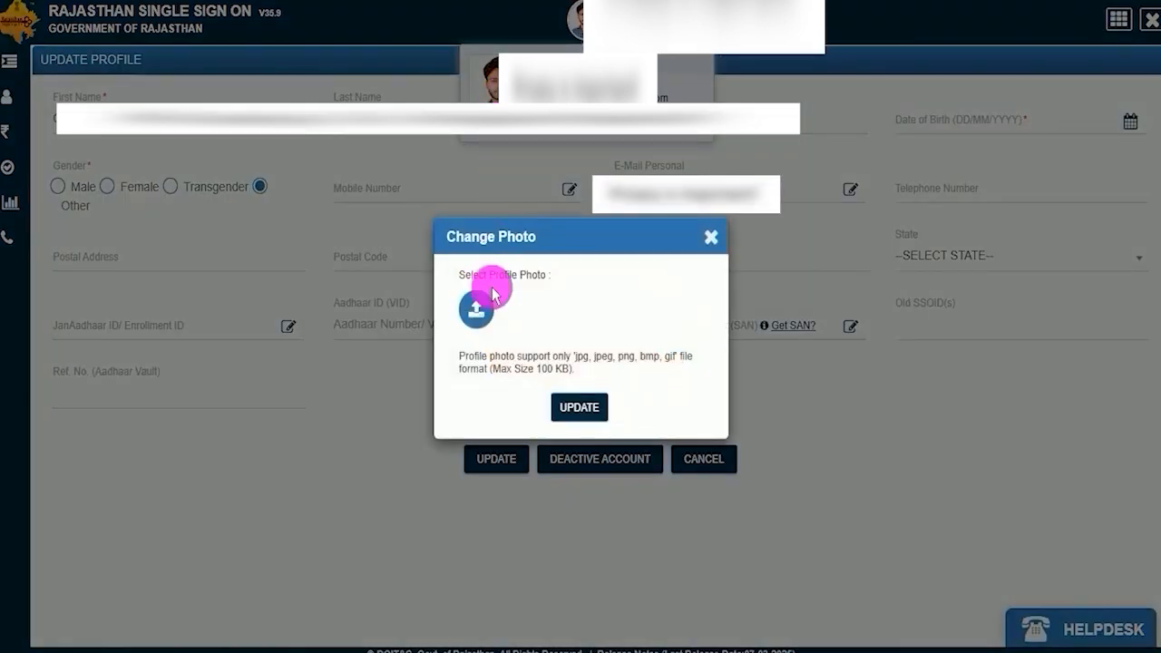
{"action": "left_click", "coordinate": [478, 315]}
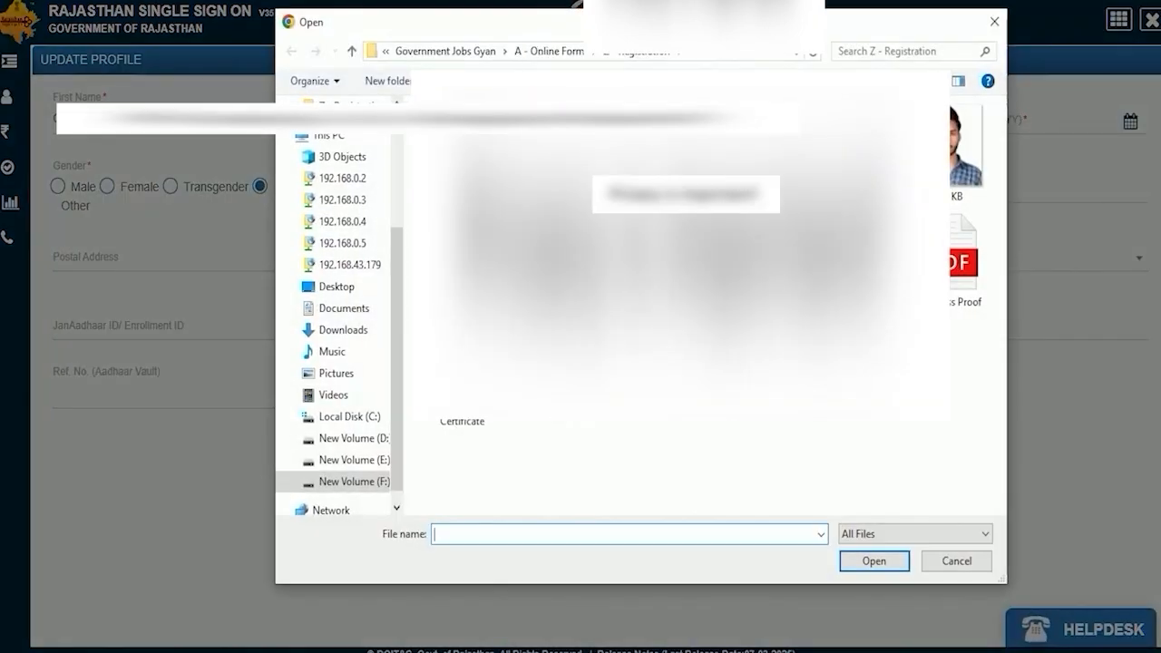
{"action": "double_click", "coordinate": [962, 145]}
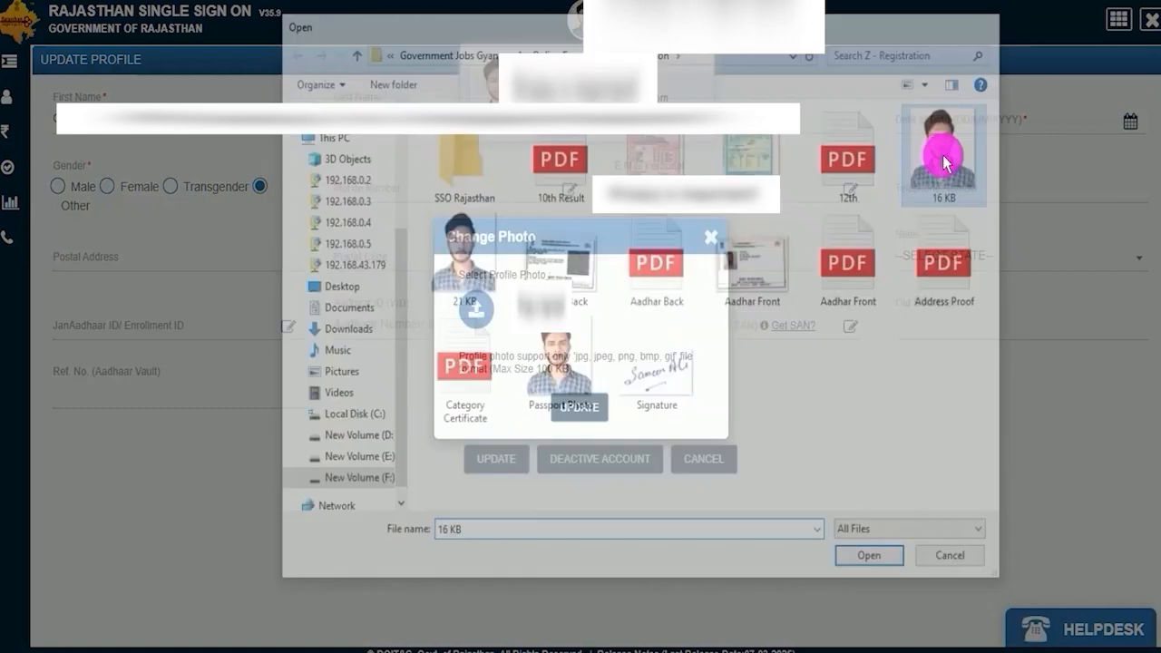
{"action": "left_click", "coordinate": [569, 404]}
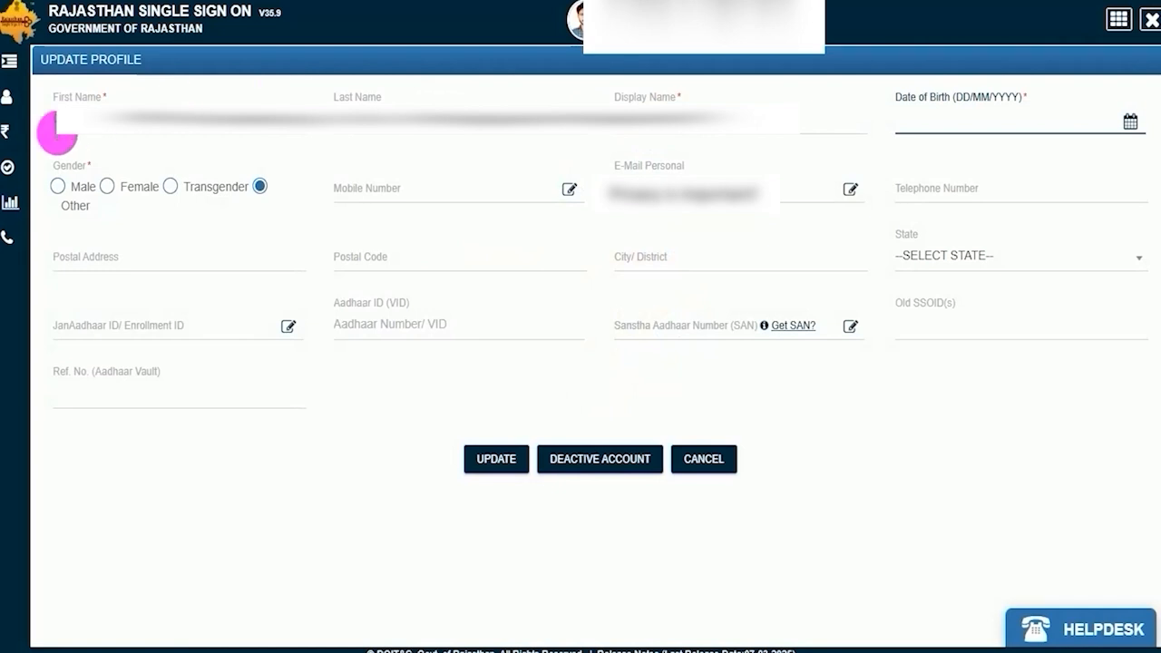
- Enter the applicant's first name, last name and display name in the profile form
{"action": "left_click_drag", "start_coordinate": [90, 121], "coordinate": [41, 121]}
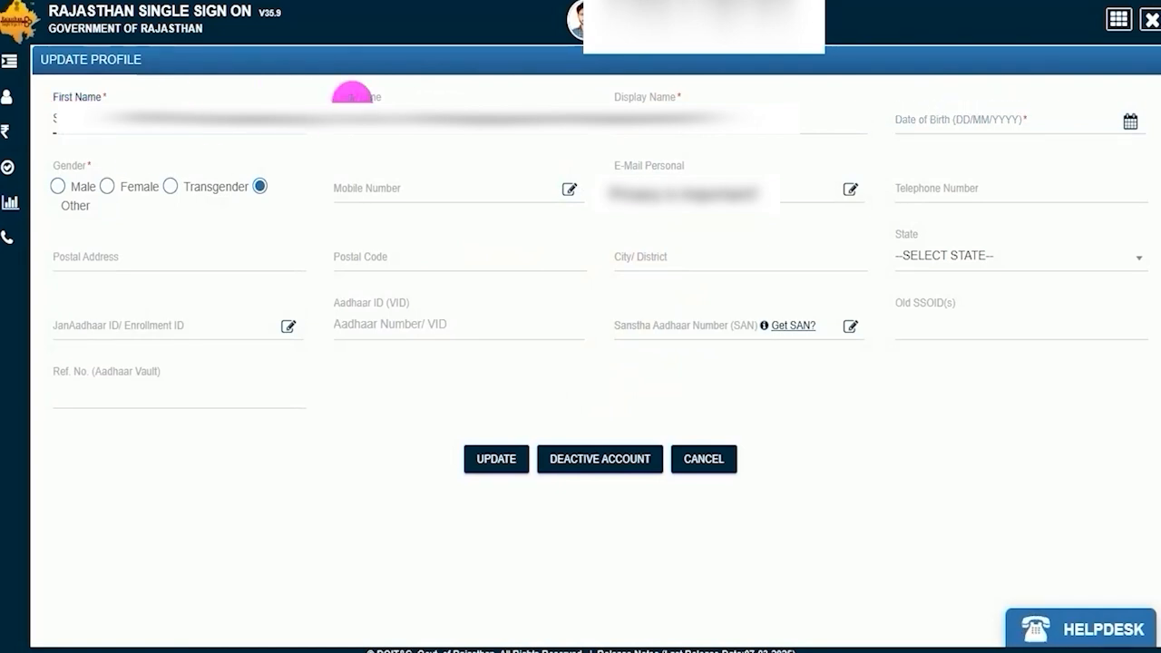
{"action": "left_click", "coordinate": [333, 129]}
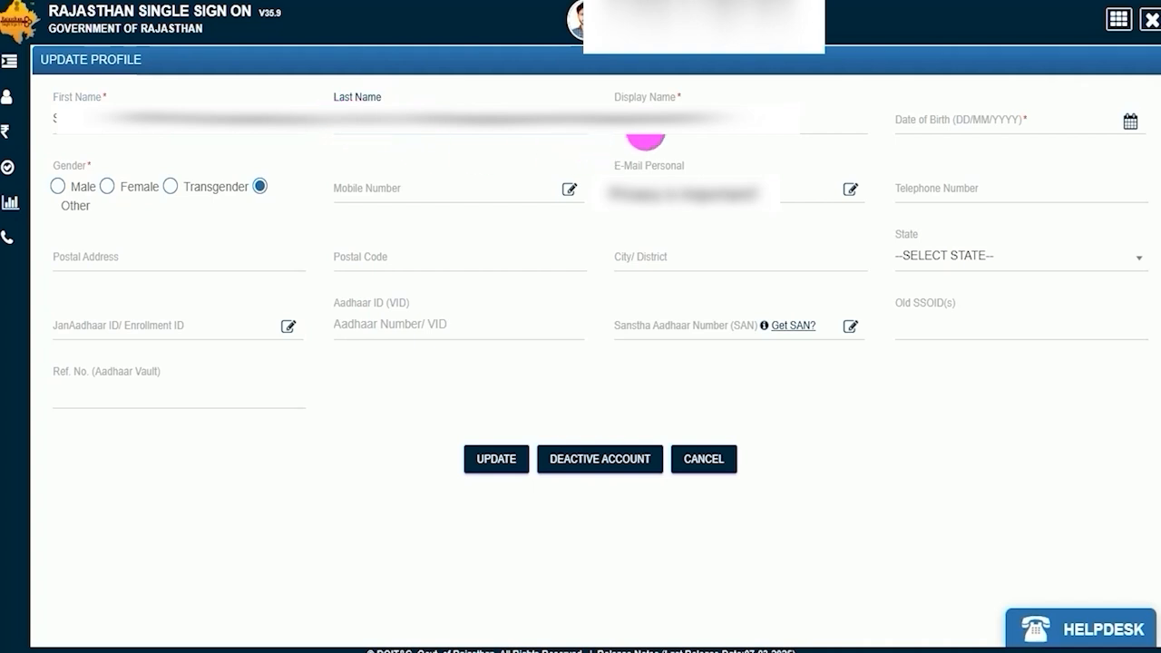
{"action": "left_click", "coordinate": [722, 116]}
{"action": "left_click", "coordinate": [651, 124]}
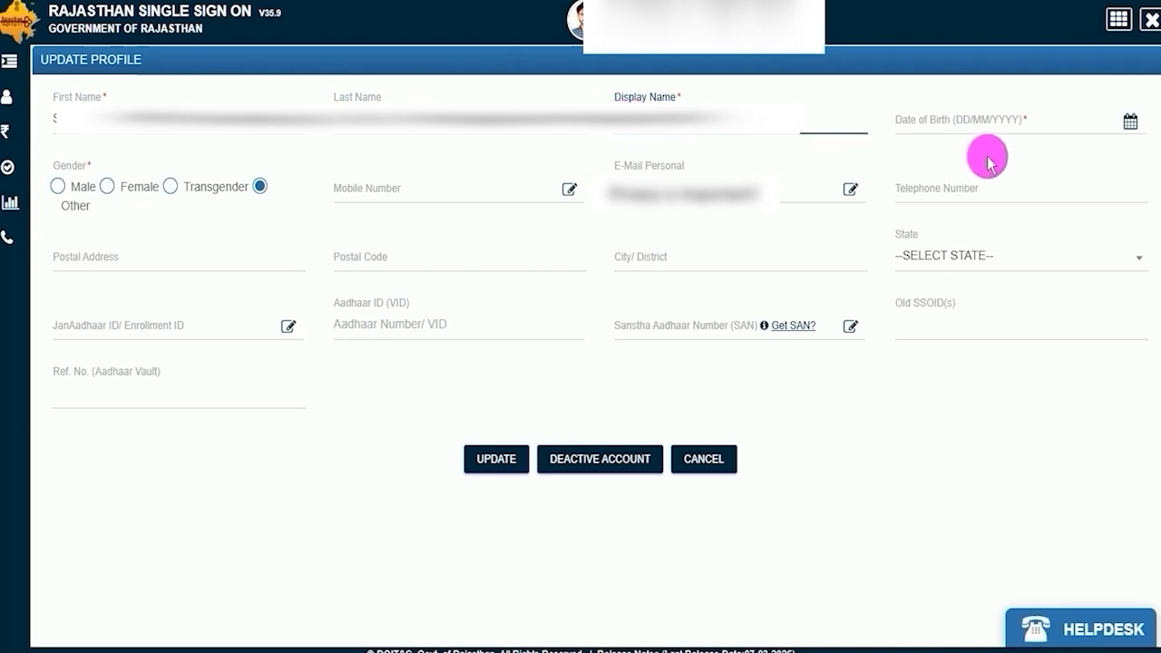
- View the Date of Birth calendar and set the gender to Male
{"action": "left_click", "coordinate": [1128, 122]}
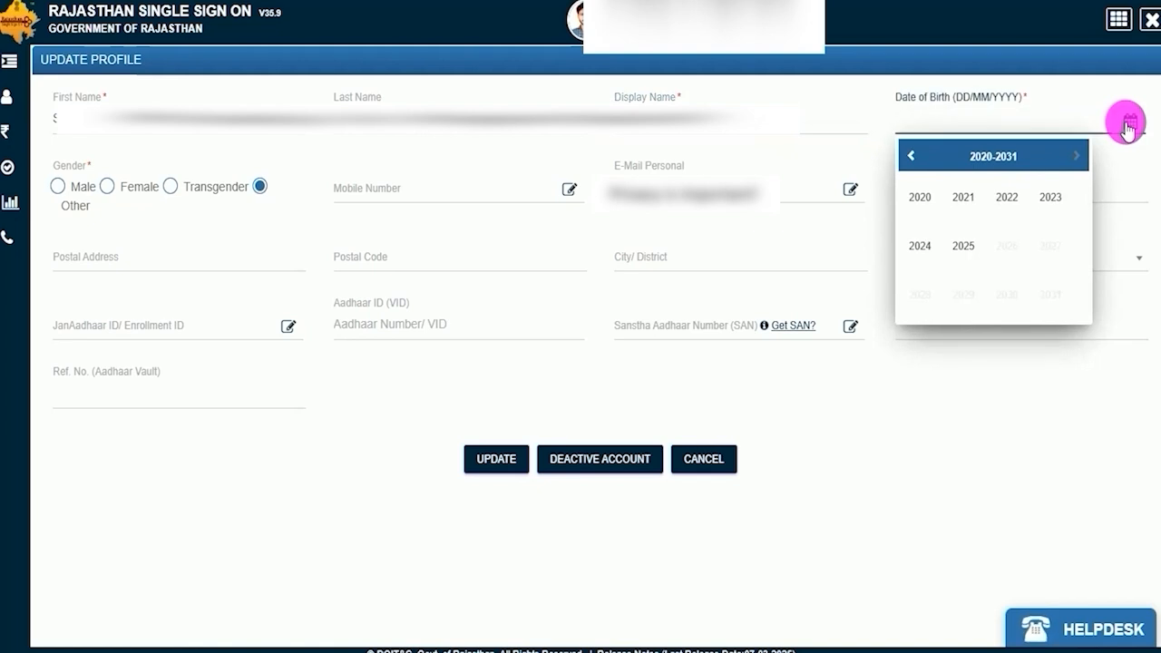
{"action": "left_click", "coordinate": [60, 190]}
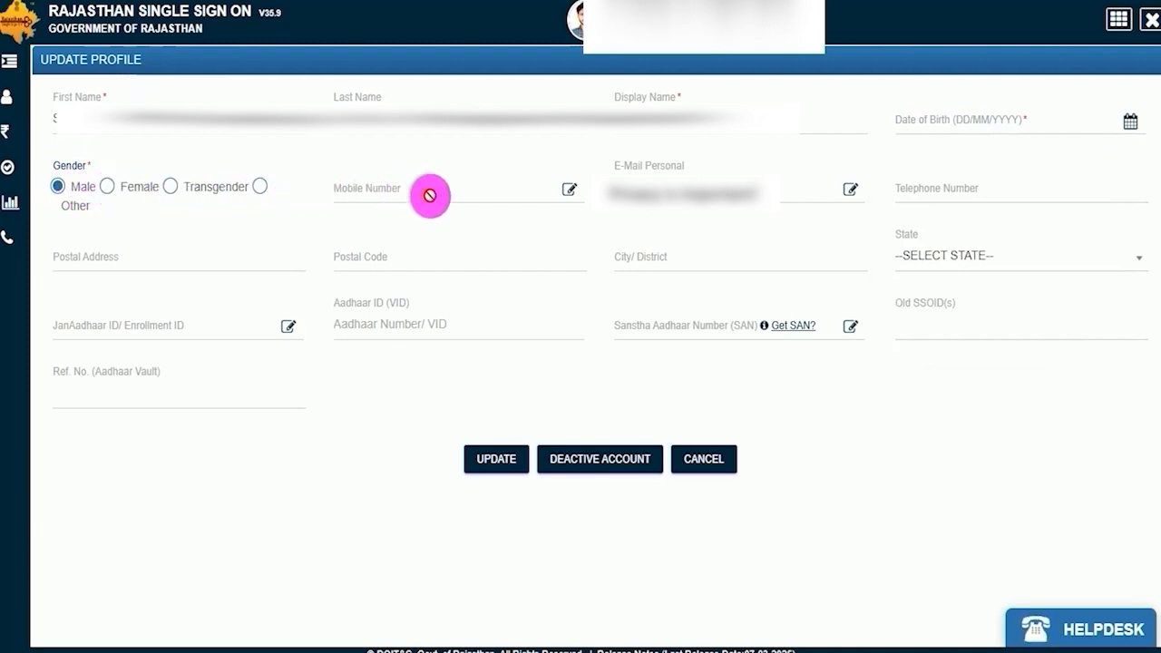
- Update the profile's mobile number, send the OTP to it, and enter and validate the received verification code
{"action": "left_click", "coordinate": [567, 190]}
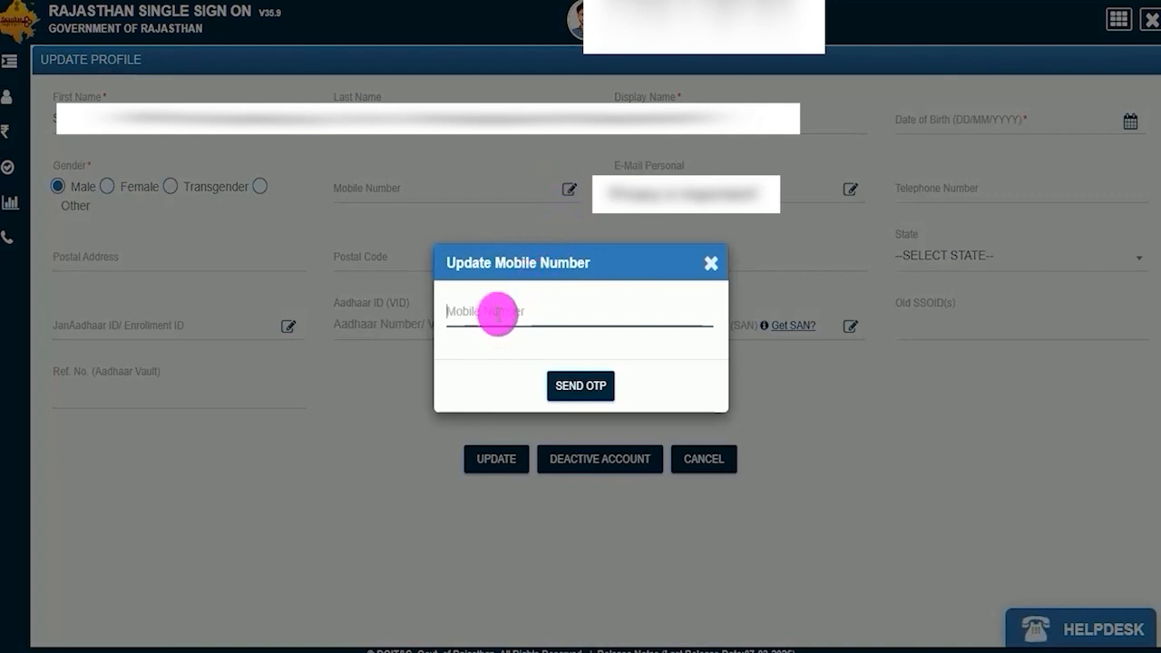
{"action": "left_click", "coordinate": [584, 386]}
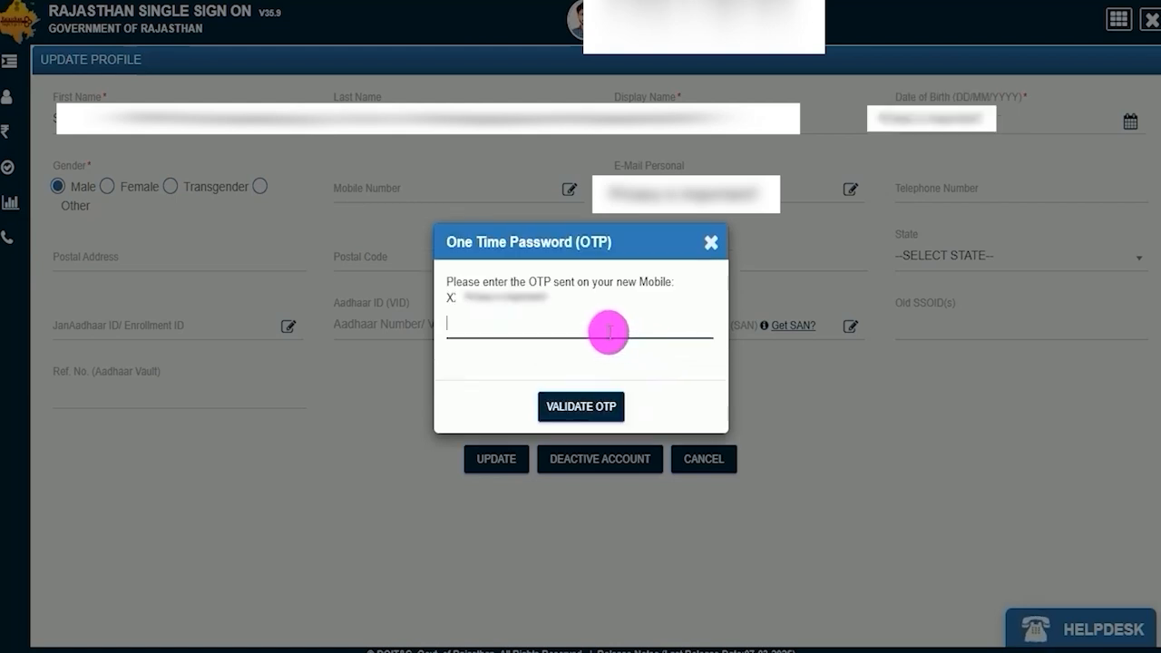
{"action": "left_click", "coordinate": [613, 136]}
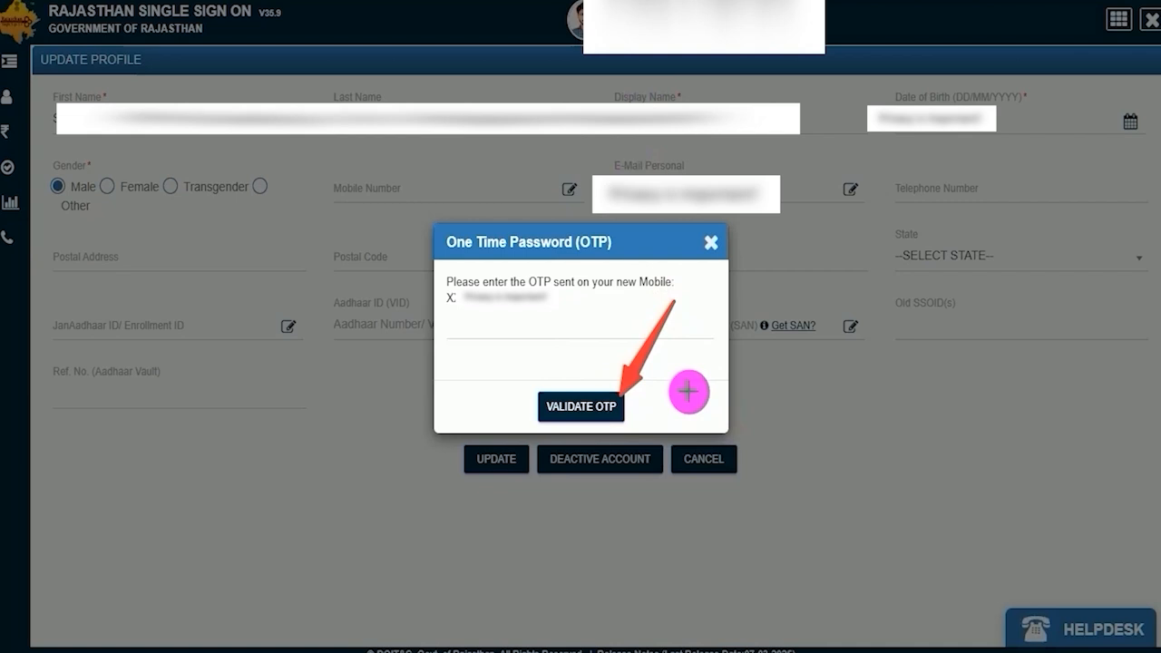
- Go through the Telephone Number and Postal Address fields, and tick the Postal Code and City/District fields in red
{"action": "left_click", "coordinate": [907, 177]}
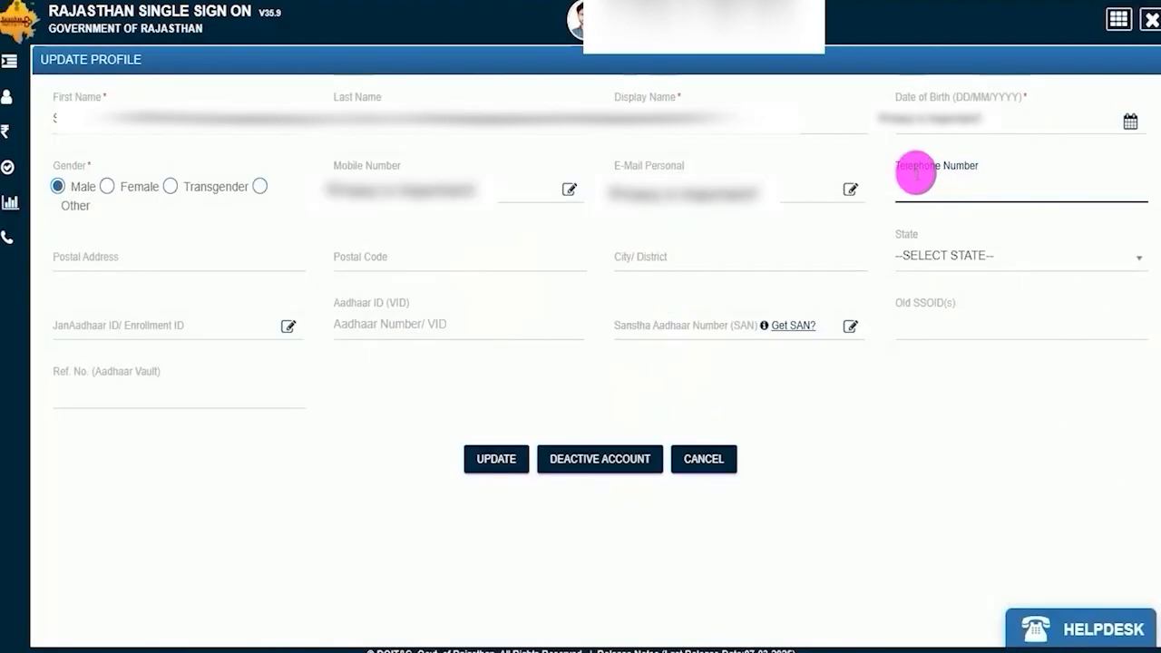
{"action": "left_click", "coordinate": [905, 168]}
{"action": "left_click", "coordinate": [939, 196]}
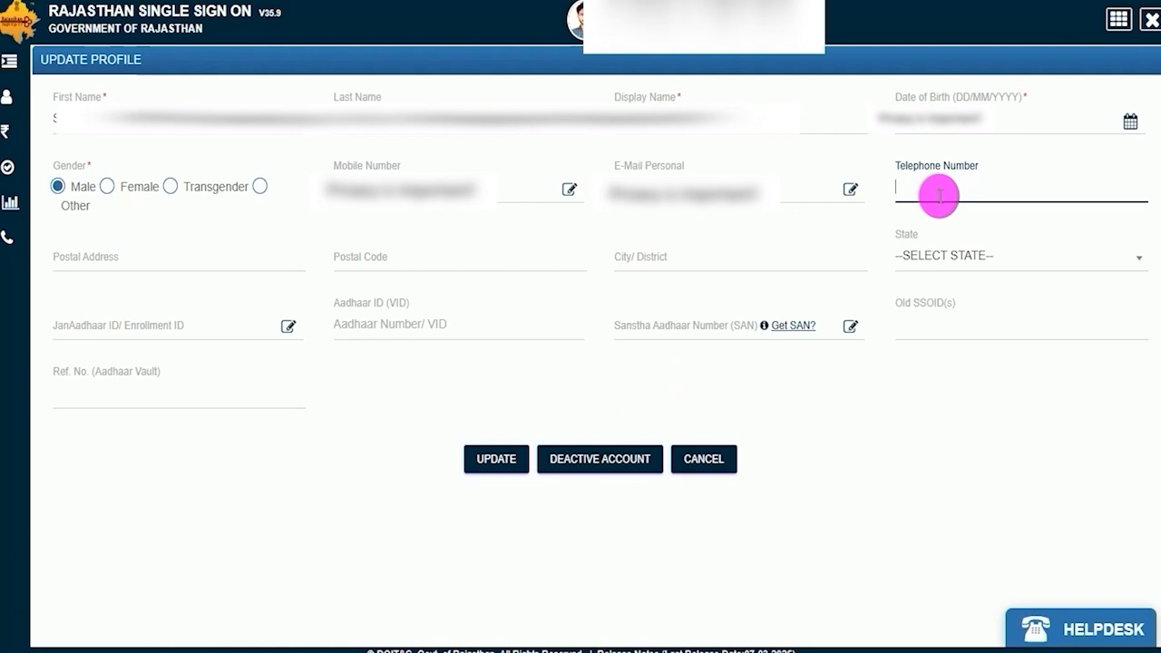
{"action": "left_click", "coordinate": [178, 261]}
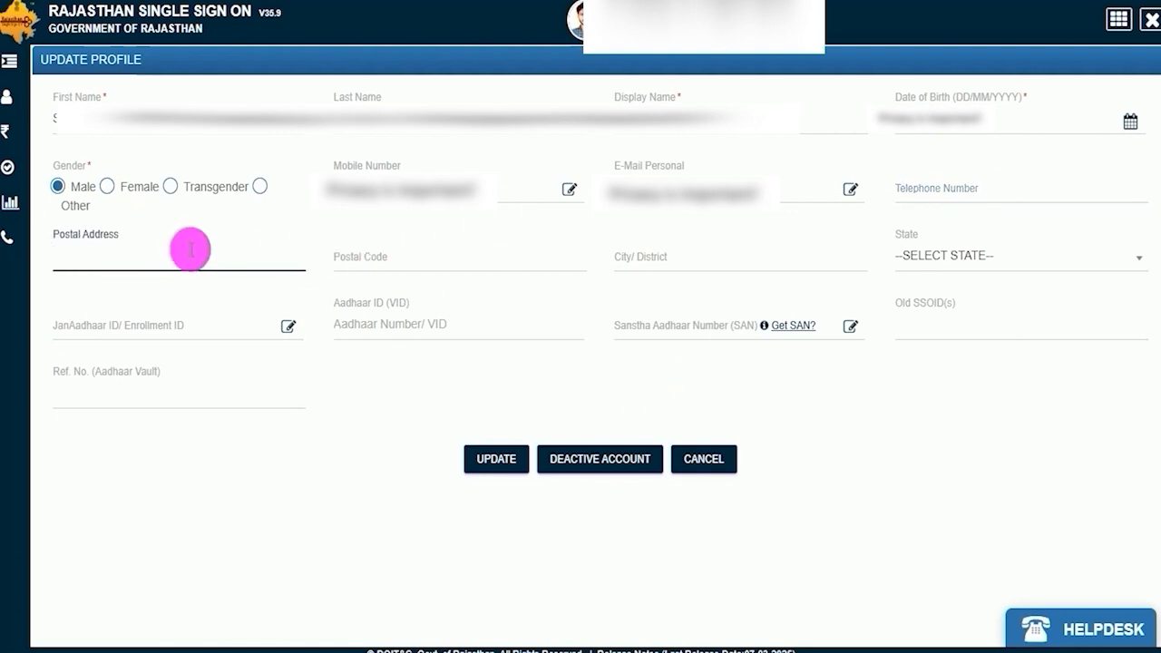
{"action": "left_click", "coordinate": [427, 275]}
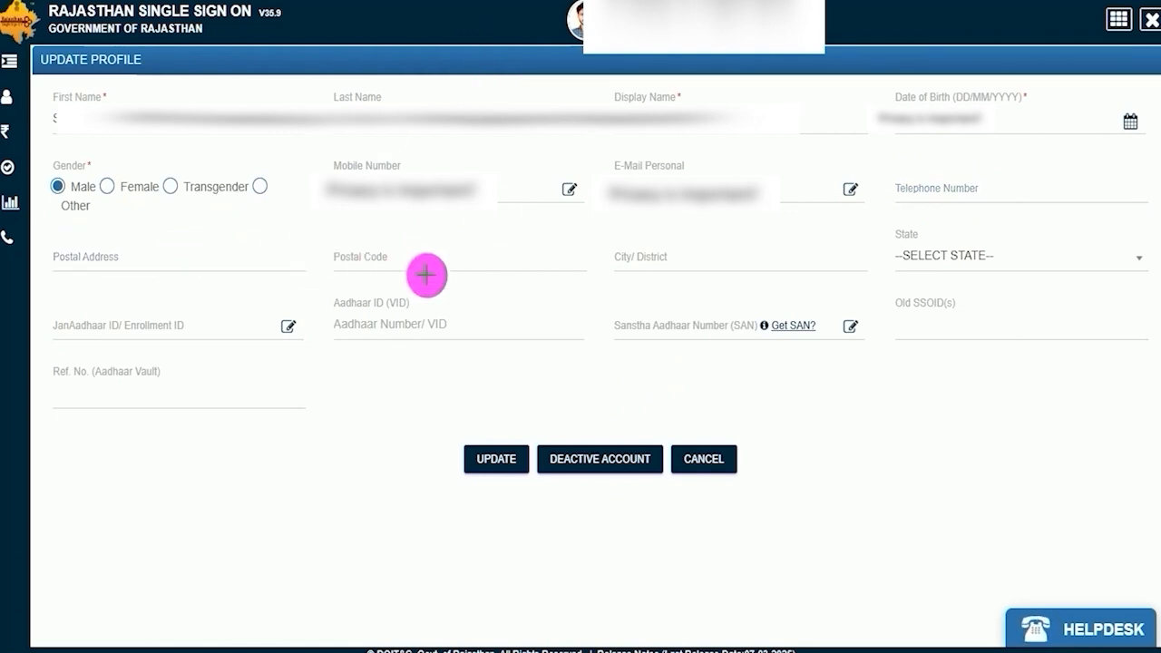
{"action": "left_click_drag", "start_coordinate": [435, 267], "coordinate": [493, 243]}
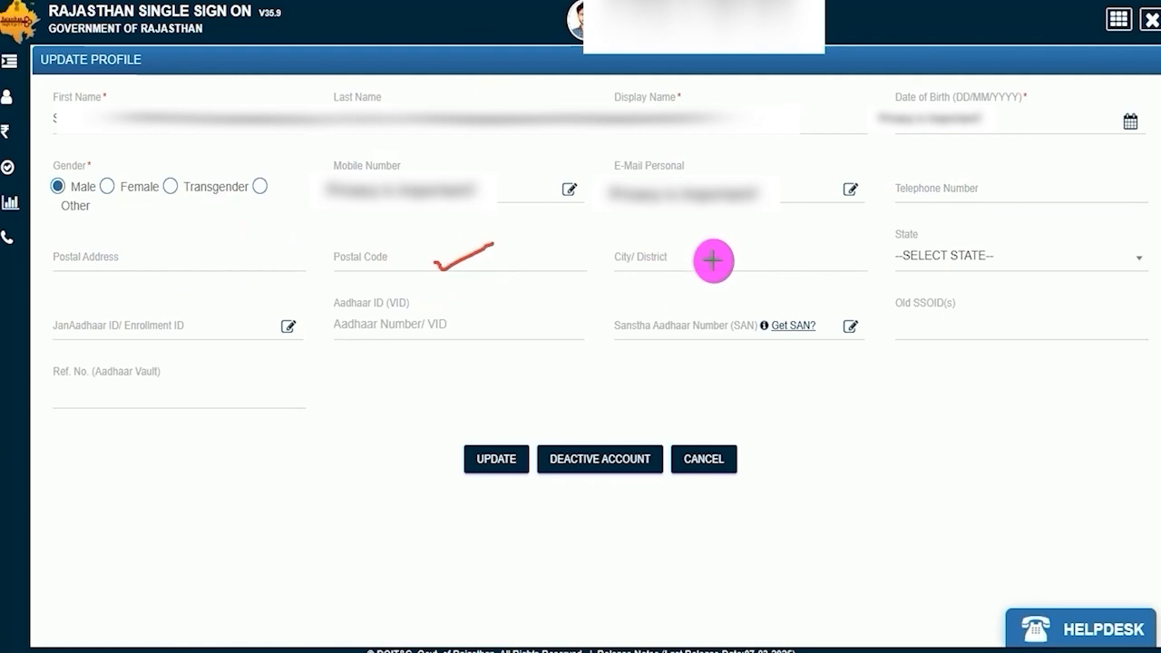
{"action": "left_click_drag", "start_coordinate": [713, 261], "coordinate": [779, 239]}
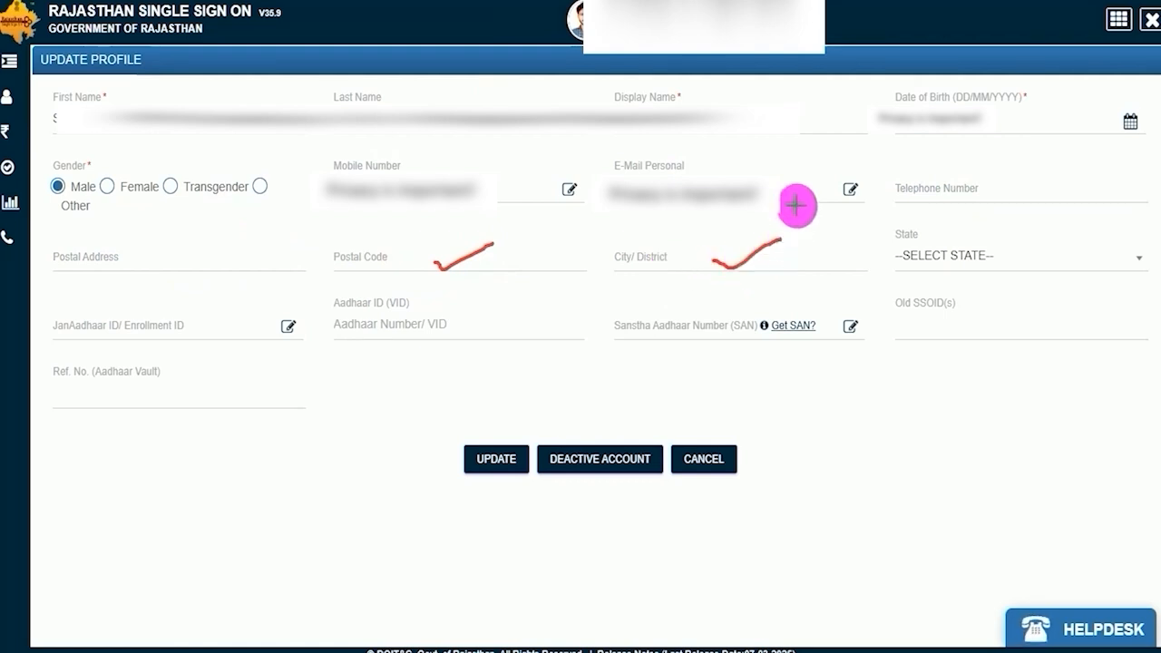
- Set the State in the profile form to UTTAR PRADESH
{"action": "left_click", "coordinate": [976, 254]}
{"action": "scroll", "coordinate": [985, 408], "scroll_direction": "down", "scroll_amount": 10}
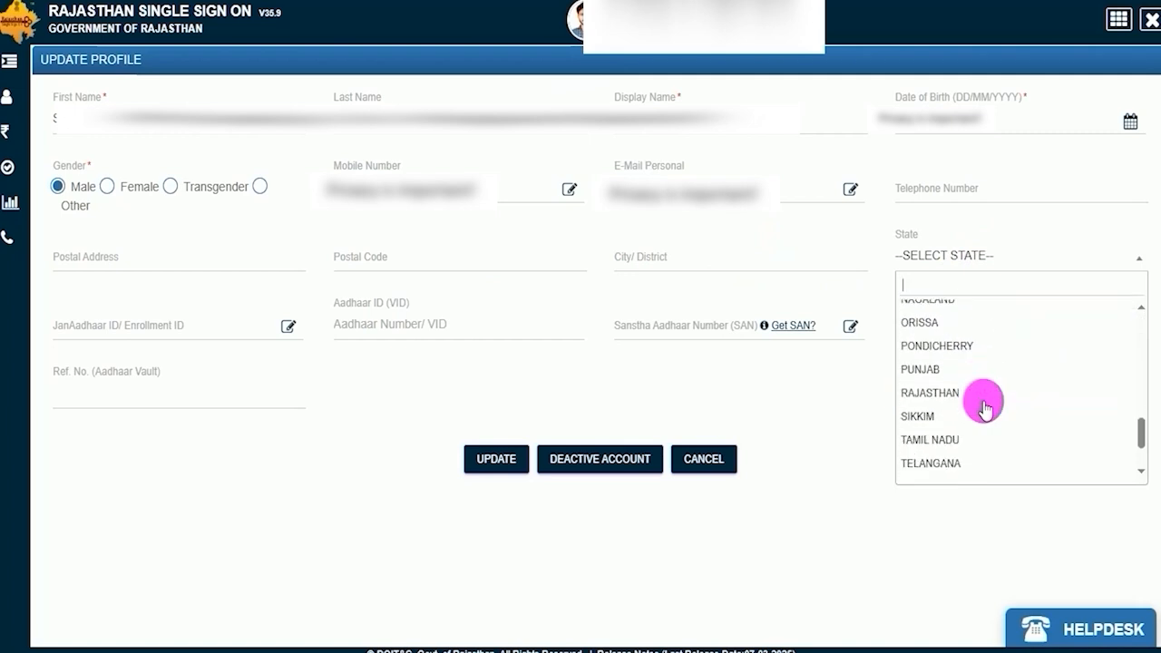
{"action": "left_click", "coordinate": [962, 412]}
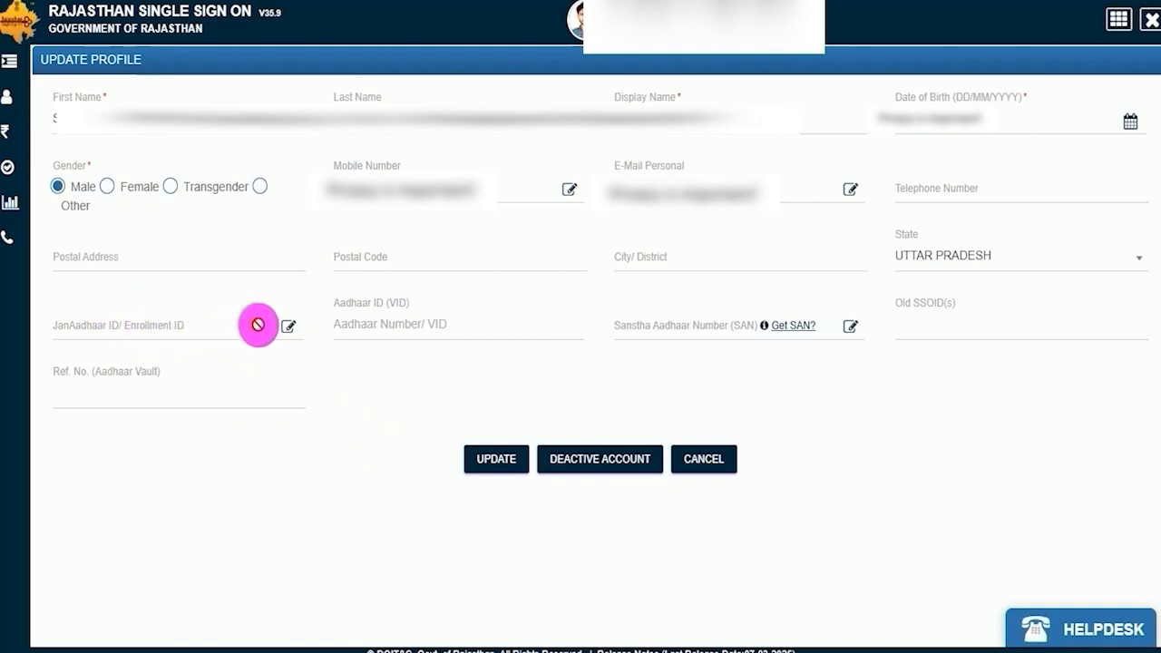
- View the update dialogs for the JanAadhaar ID/Enrollment ID and the Sanstha Aadhaar Number, and close each without entering anything
{"action": "left_click", "coordinate": [287, 326]}
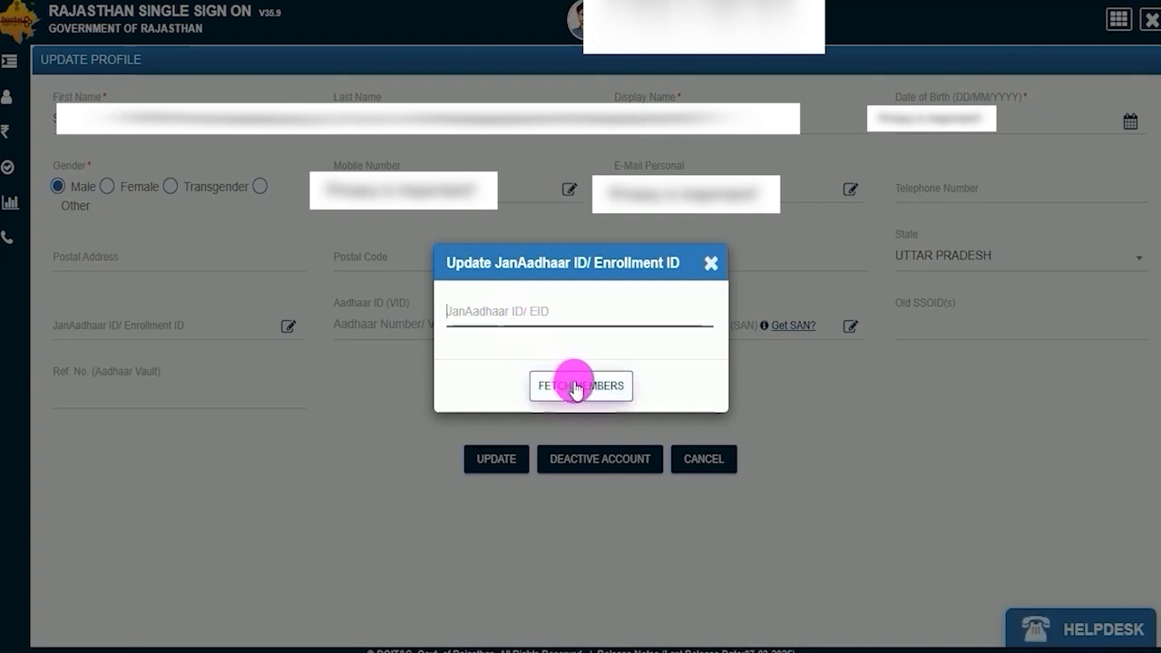
{"action": "left_click", "coordinate": [712, 264]}
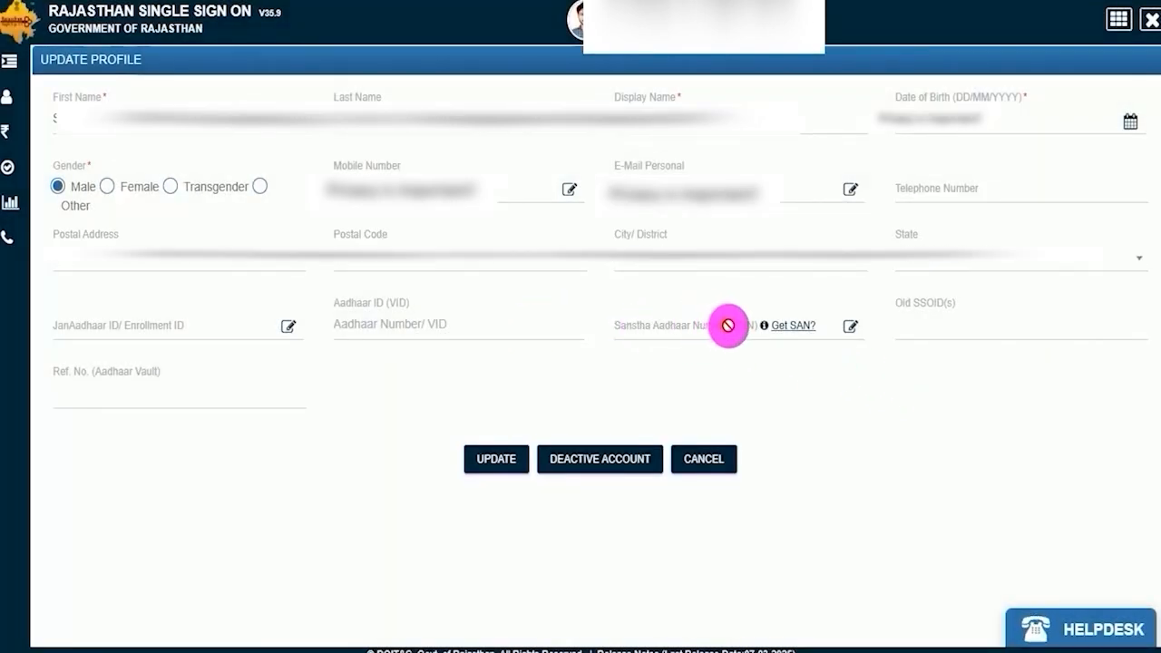
{"action": "left_click", "coordinate": [848, 326]}
{"action": "left_click", "coordinate": [502, 328]}
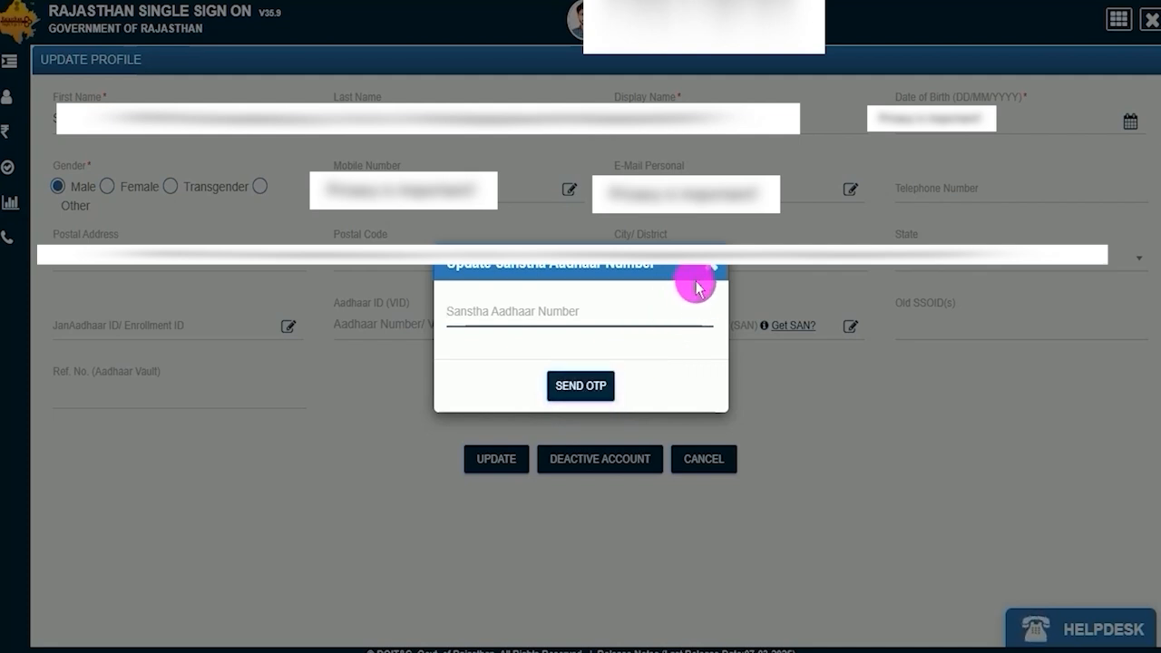
{"action": "left_click", "coordinate": [708, 266]}
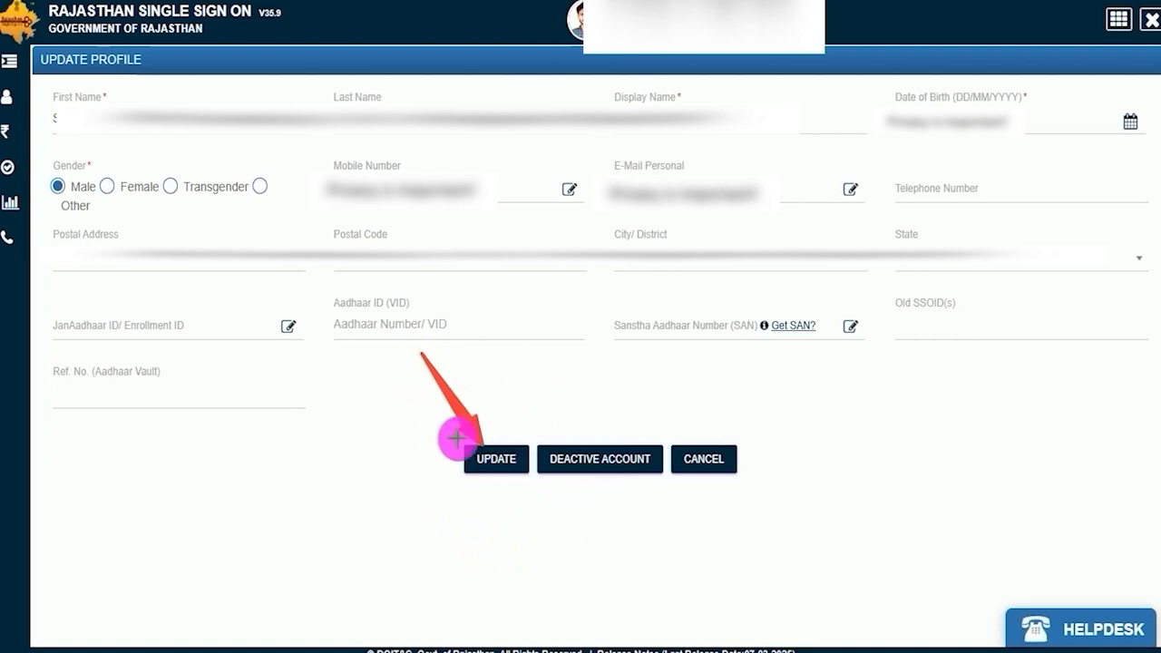
- Submit the profile update and dismiss the alert
{"action": "left_click", "coordinate": [490, 462]}
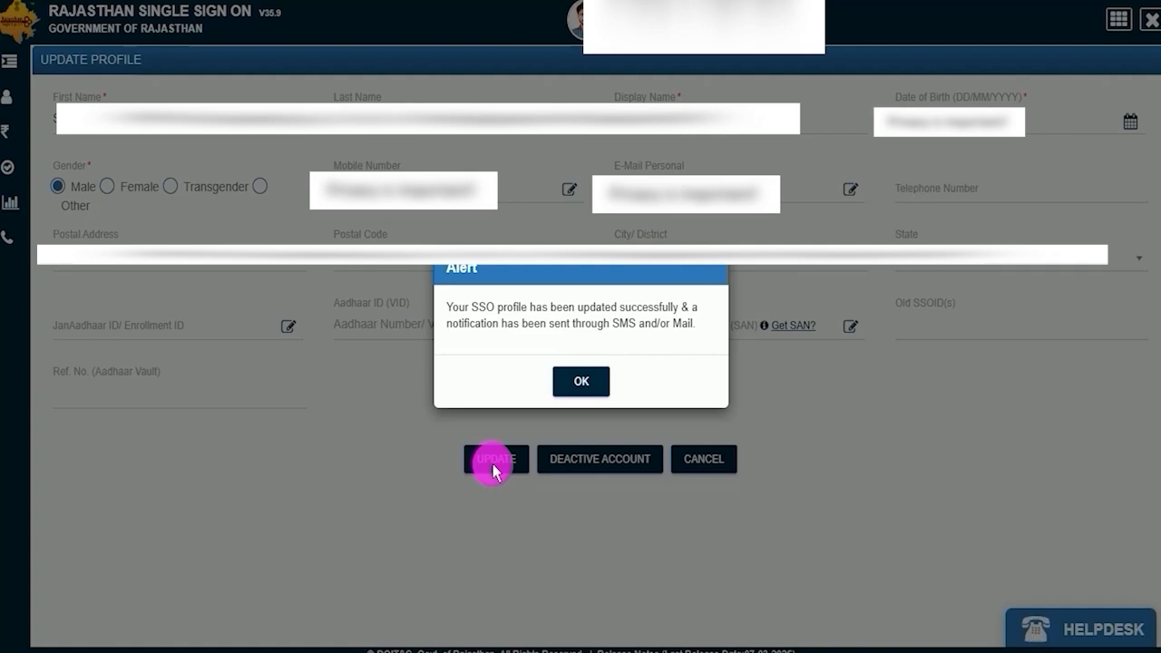
{"action": "left_click", "coordinate": [577, 385]}
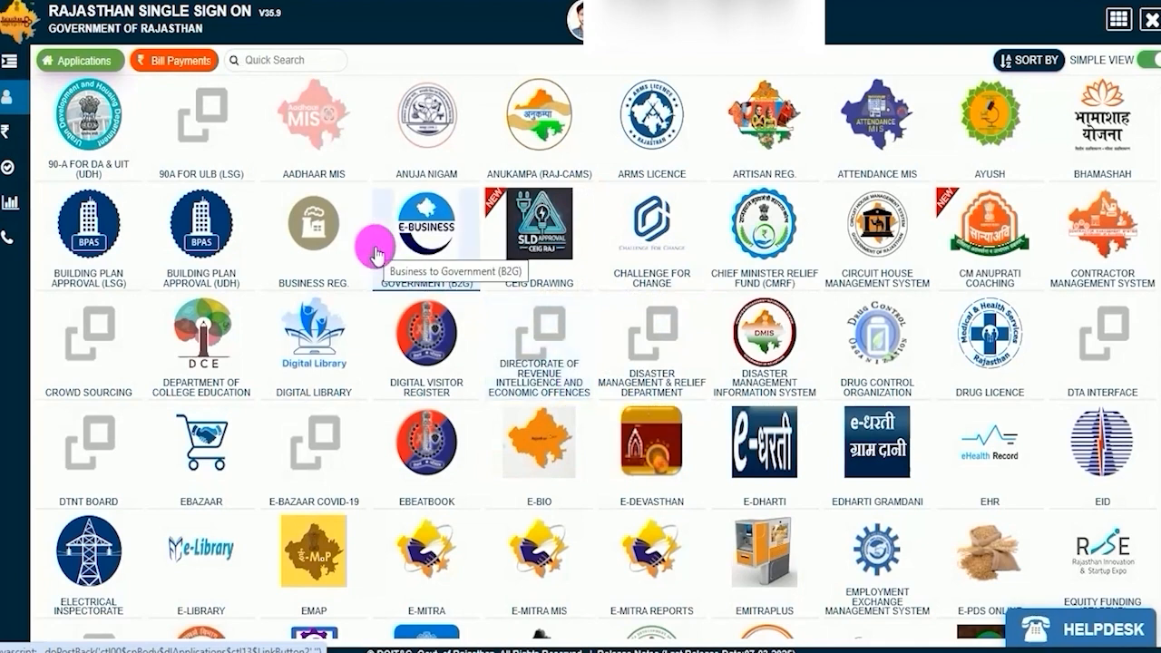
- Search the SSO applications page for "rec" and open the Recruitment Portal
{"action": "left_click", "coordinate": [795, 343]}
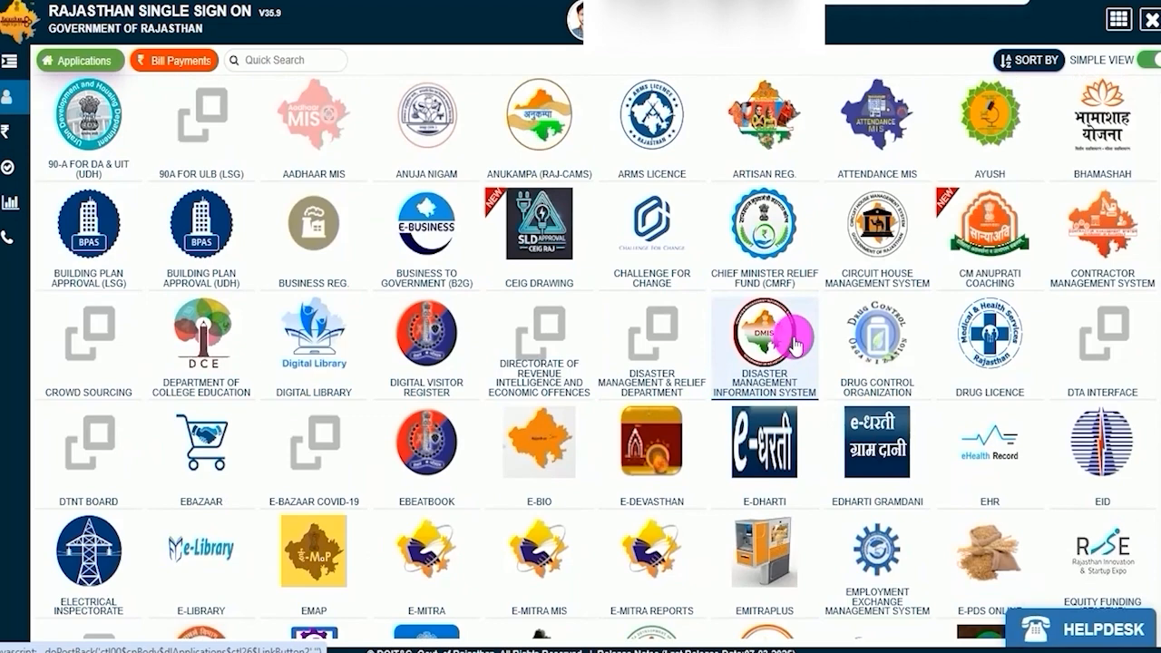
{"action": "type", "text": "rec"}
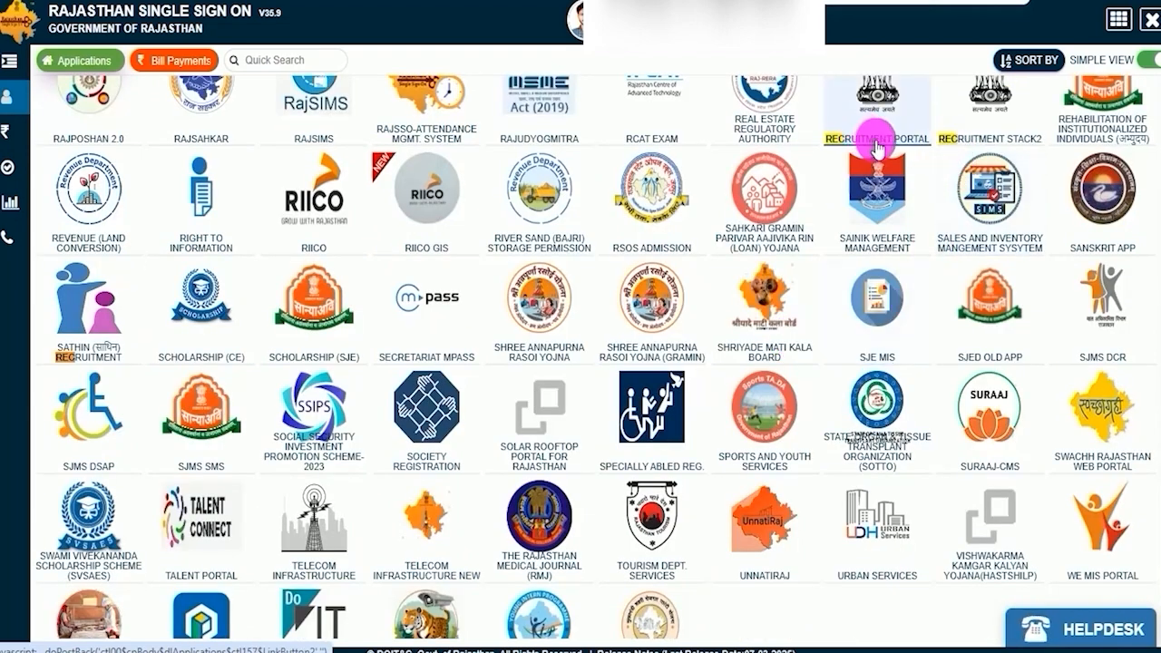
{"action": "scroll", "coordinate": [880, 222], "scroll_direction": "up", "scroll_amount": 2}
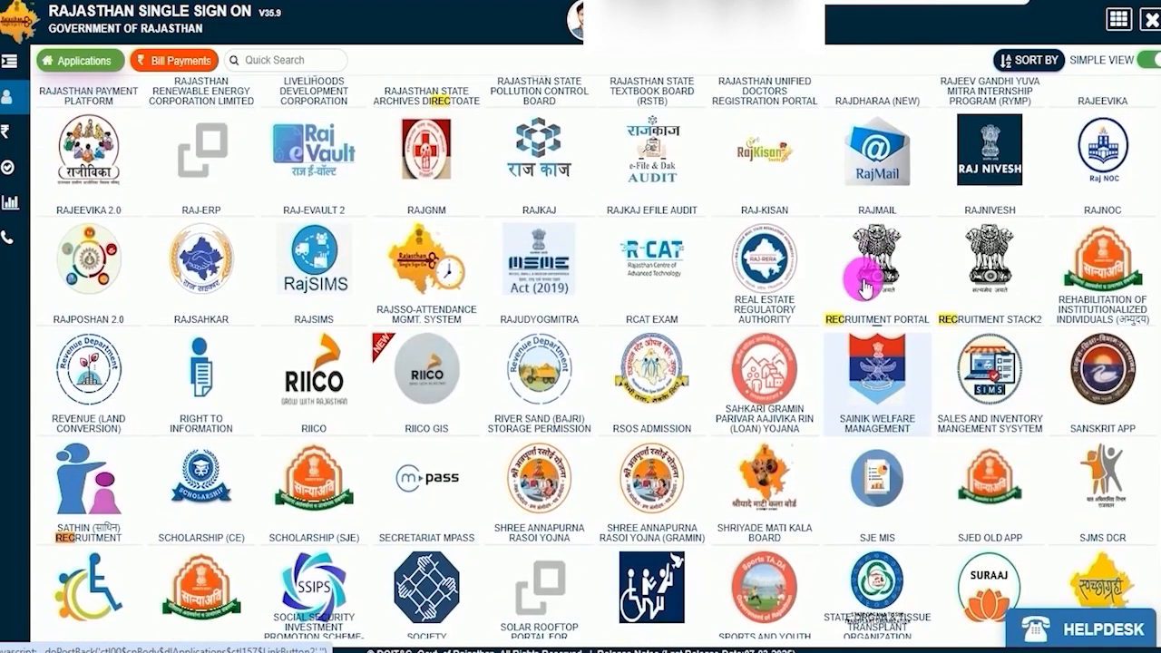
{"action": "left_click", "coordinate": [871, 325]}
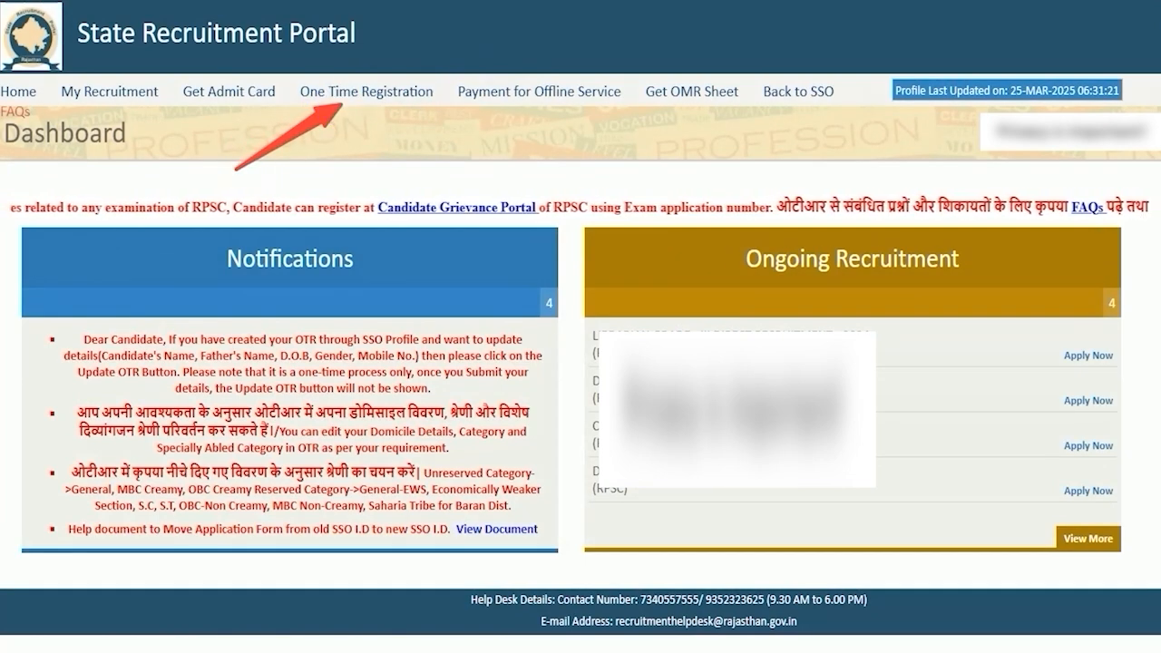
- Open the One Time Registration form and examine its Rajasthan resident question and Janaadhar/Acknowledgement ID field
{"action": "left_click", "coordinate": [381, 94]}
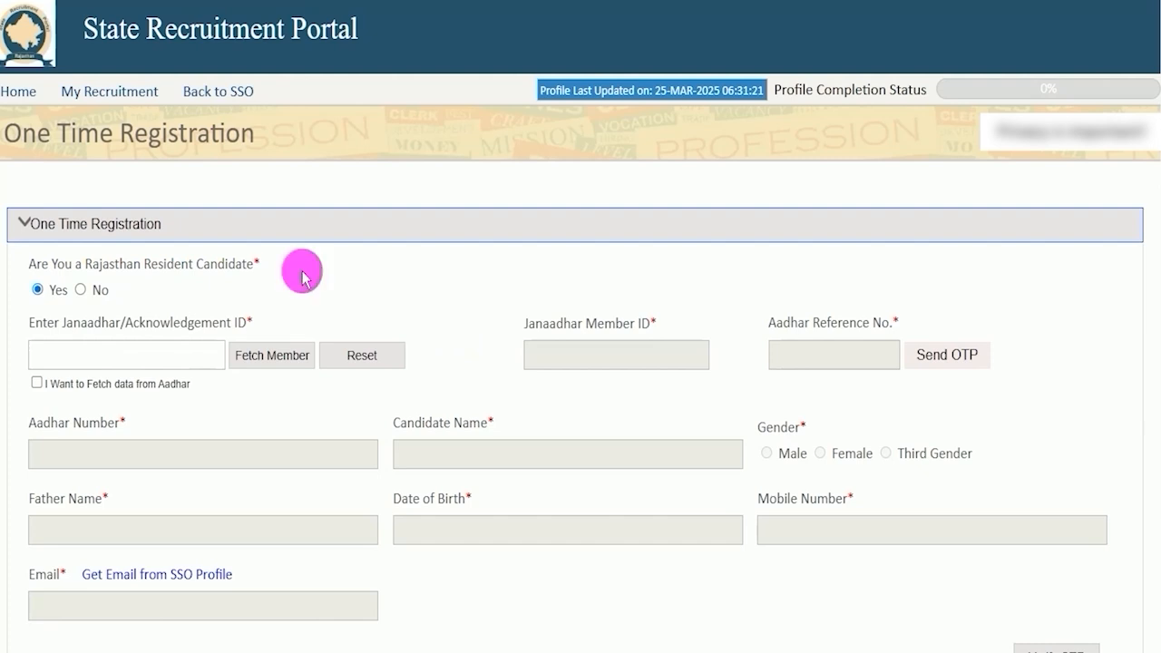
{"action": "left_click_drag", "start_coordinate": [56, 266], "coordinate": [221, 263]}
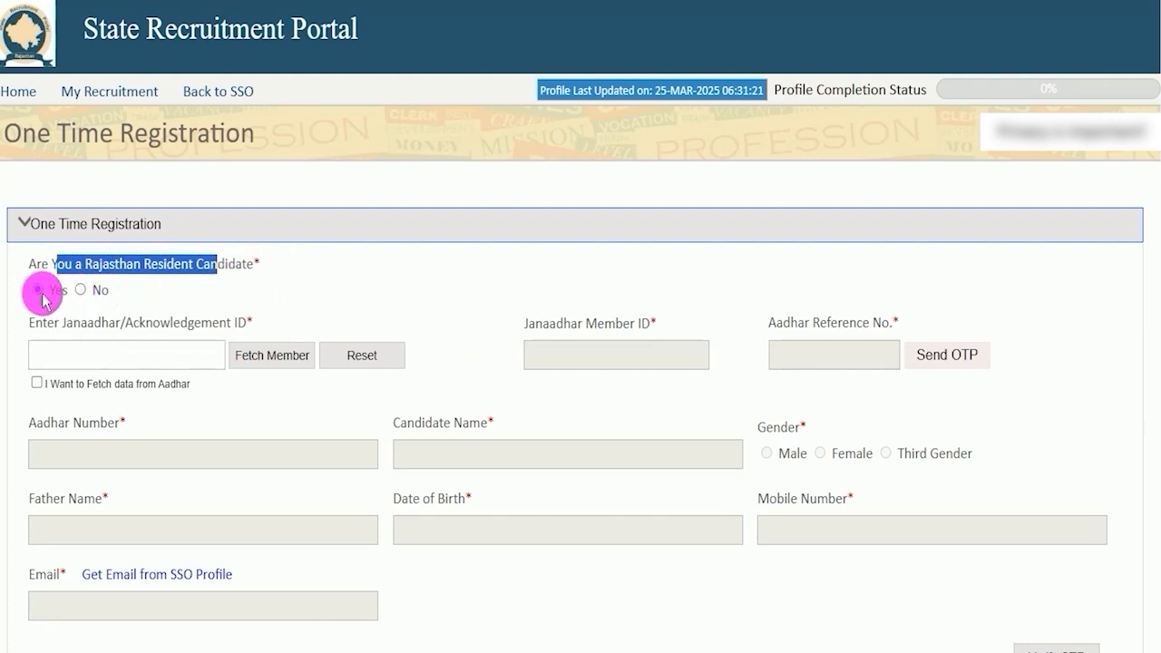
{"action": "left_click", "coordinate": [73, 354]}
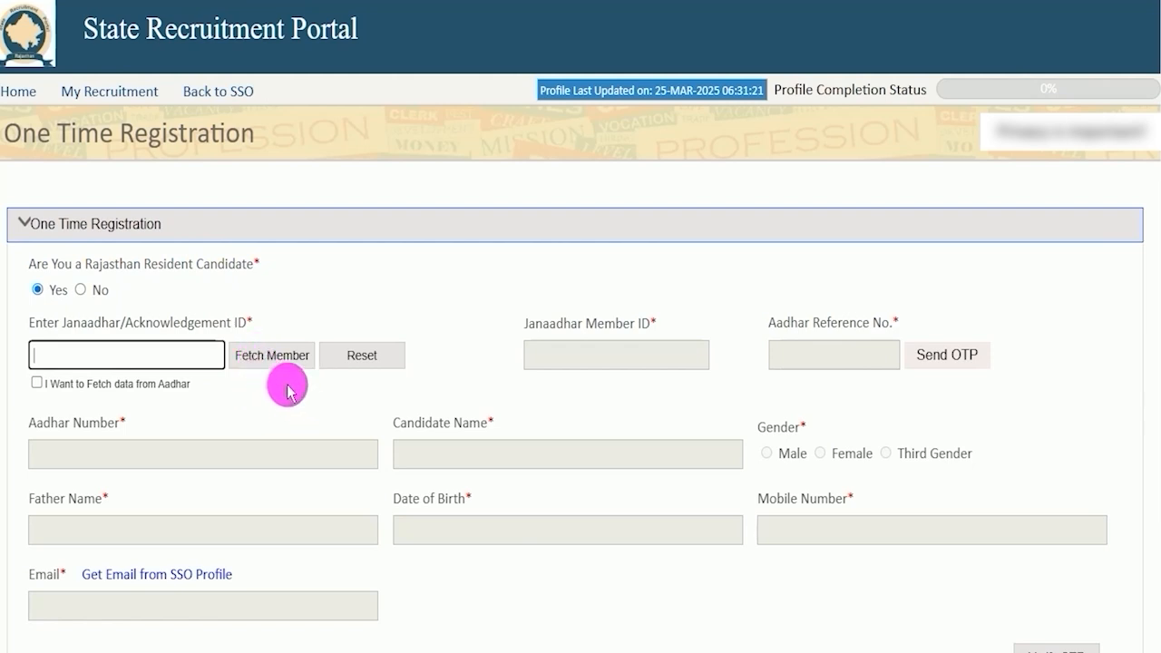
- Answer No to being a Rajasthan resident candidate and enter the candidate's Aadhaar number
{"action": "left_click", "coordinate": [81, 291]}
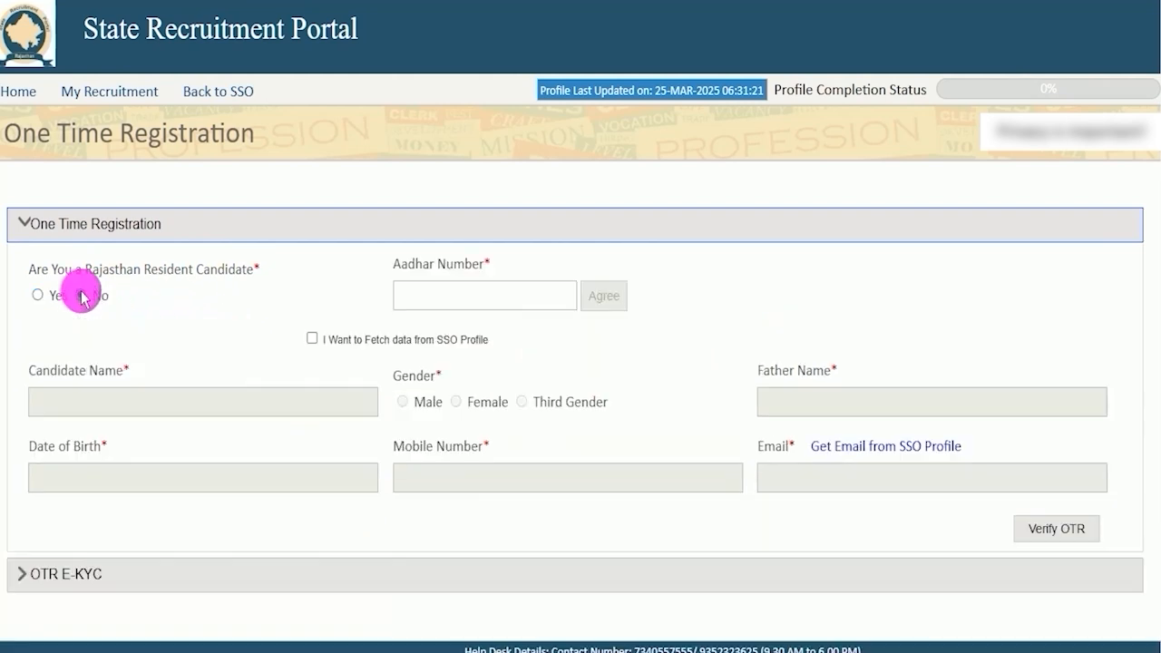
{"action": "left_click", "coordinate": [441, 294]}
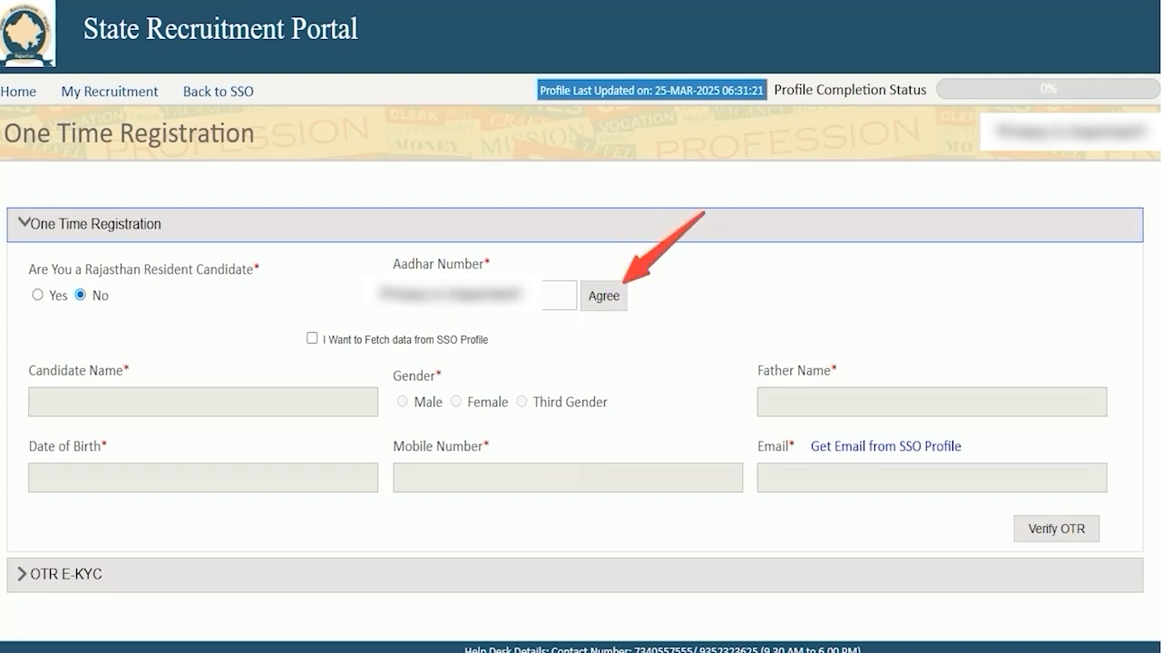
- Agree to the Aadhaar use, accept the declaration allowing the State Recruitment Portal to use the details, and proceed to OTP authentication
{"action": "left_click", "coordinate": [598, 296]}
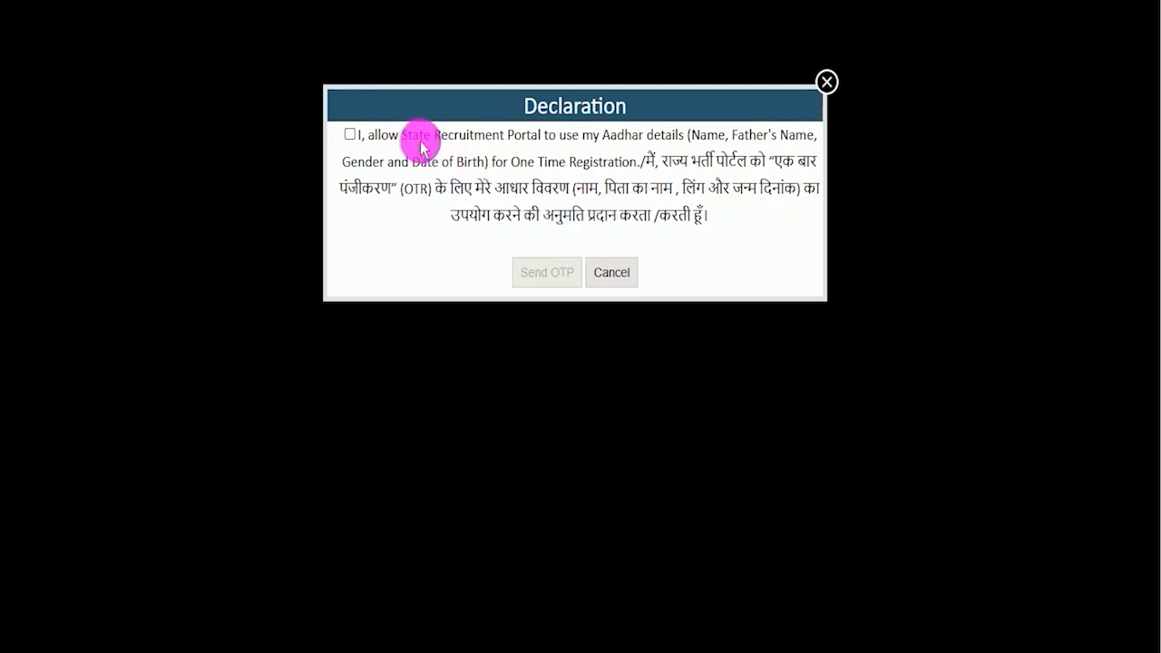
{"action": "left_click", "coordinate": [351, 135]}
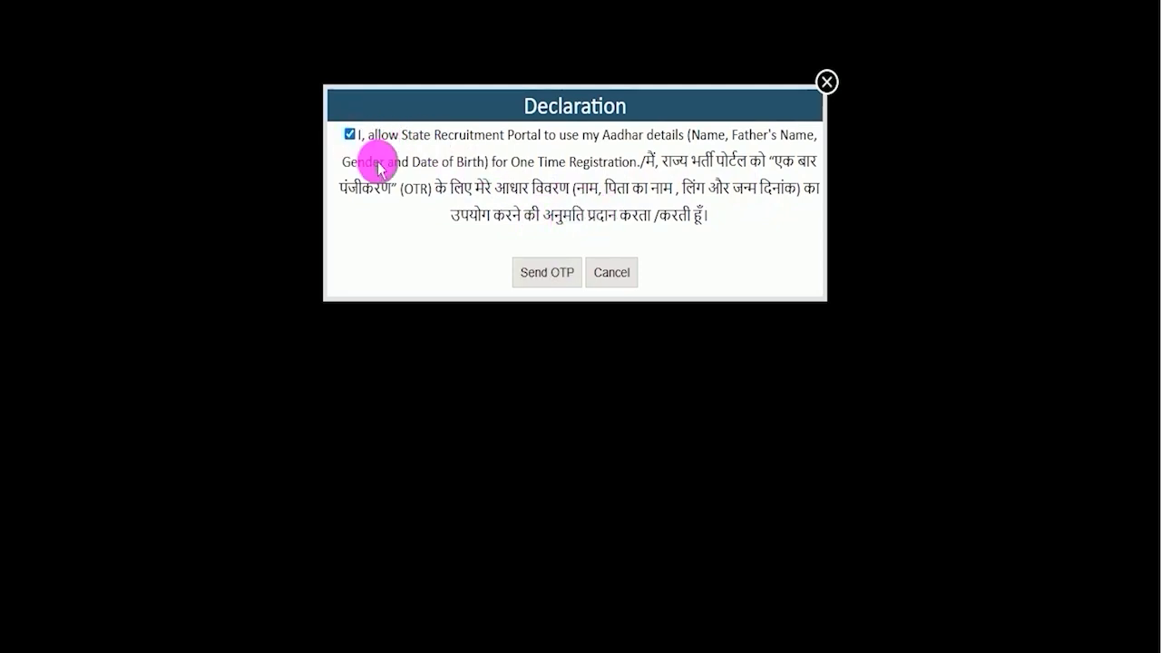
{"action": "left_click", "coordinate": [535, 273]}
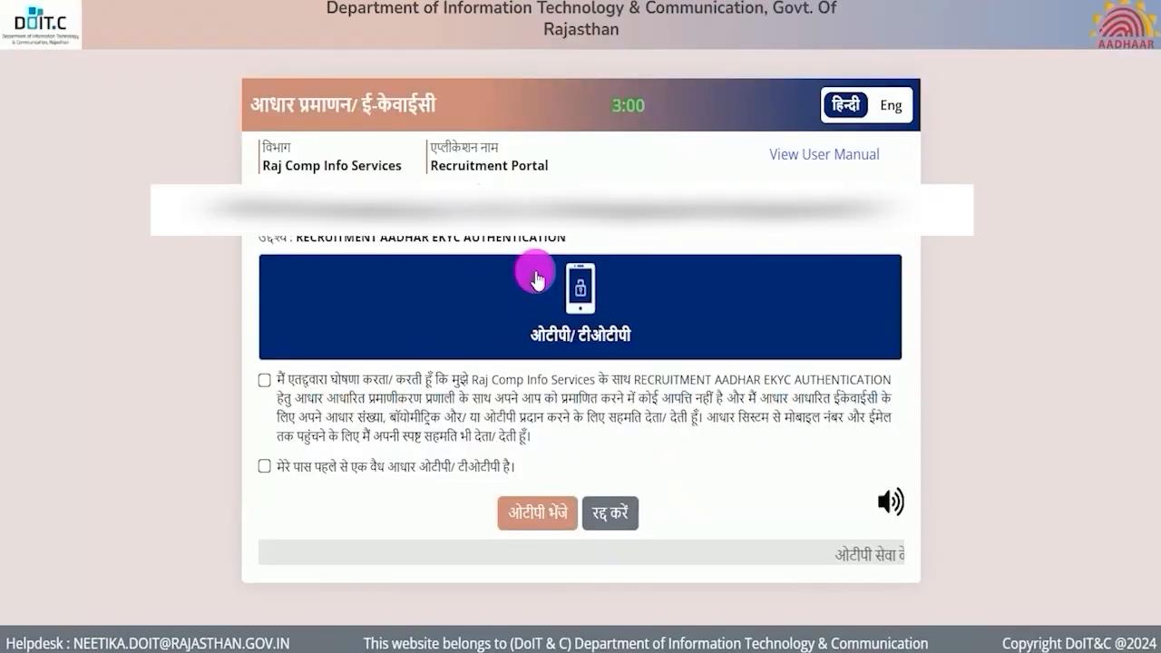
- Accept the Aadhaar e-KYC consent statement for the Recruitment Portal and request the OTP
{"action": "left_click", "coordinate": [597, 412]}
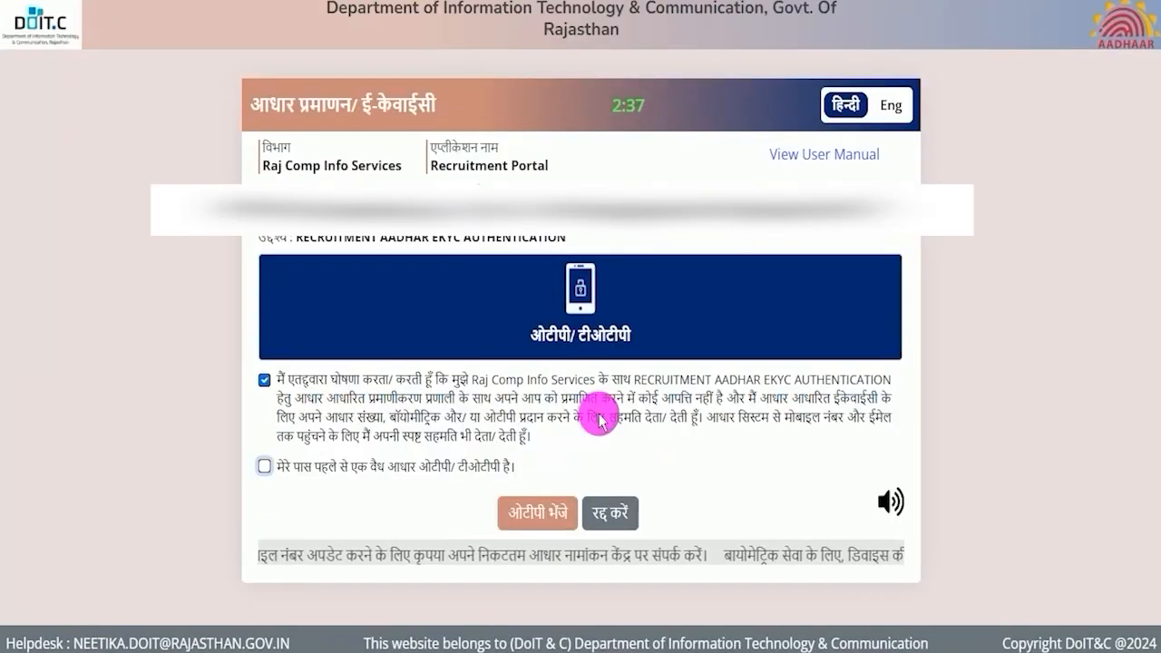
{"action": "left_click", "coordinate": [266, 381]}
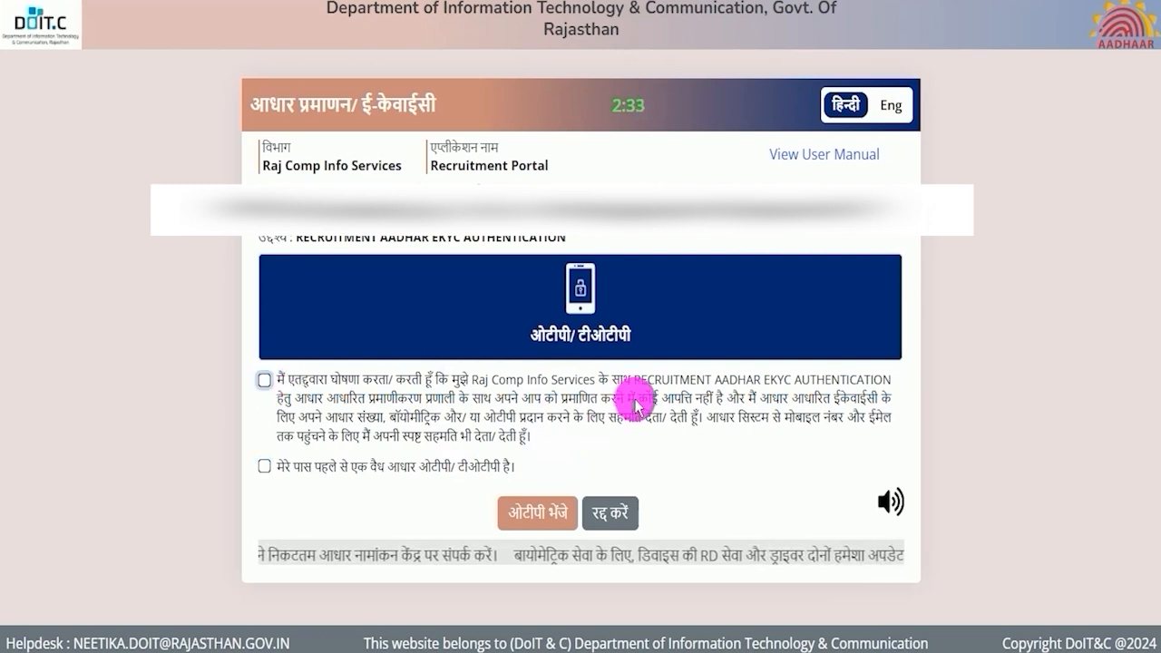
{"action": "left_click", "coordinate": [264, 381]}
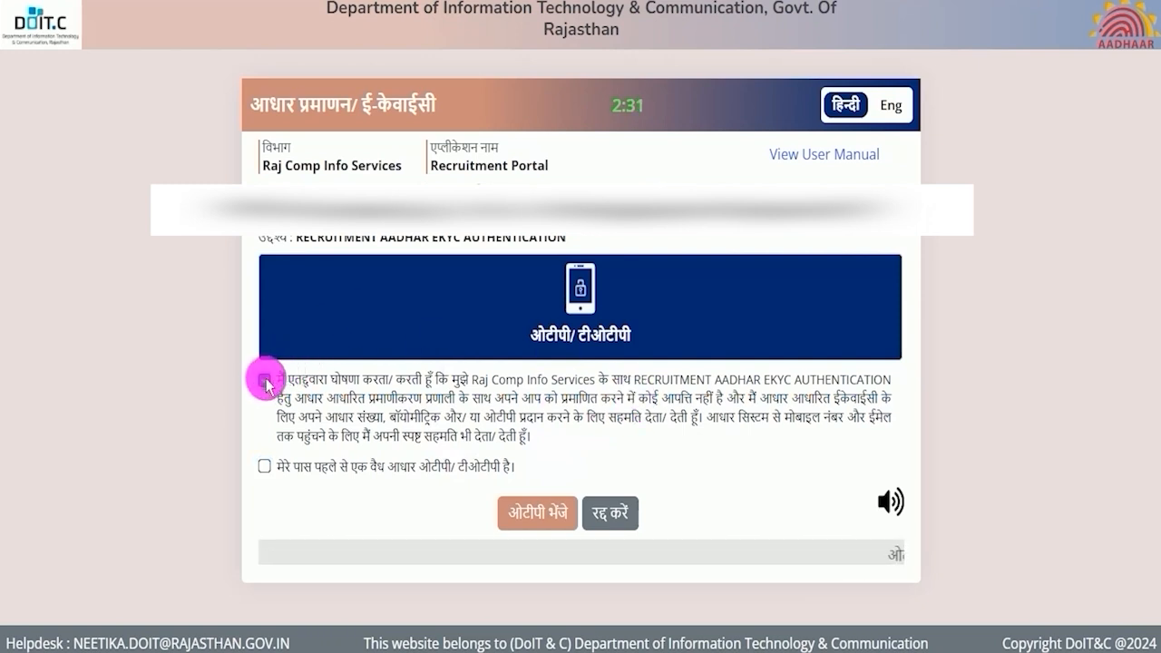
{"action": "left_click", "coordinate": [537, 513]}
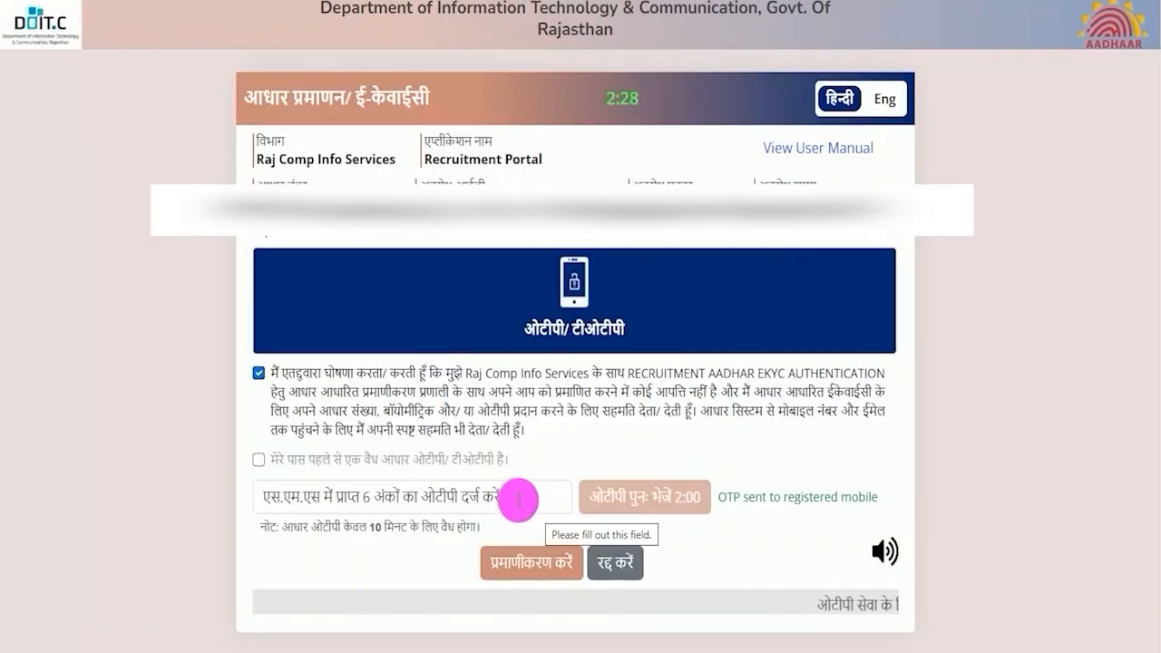
- Enter the six-digit Aadhaar OTP and complete the e-KYC authentication
{"action": "left_click", "coordinate": [513, 498]}
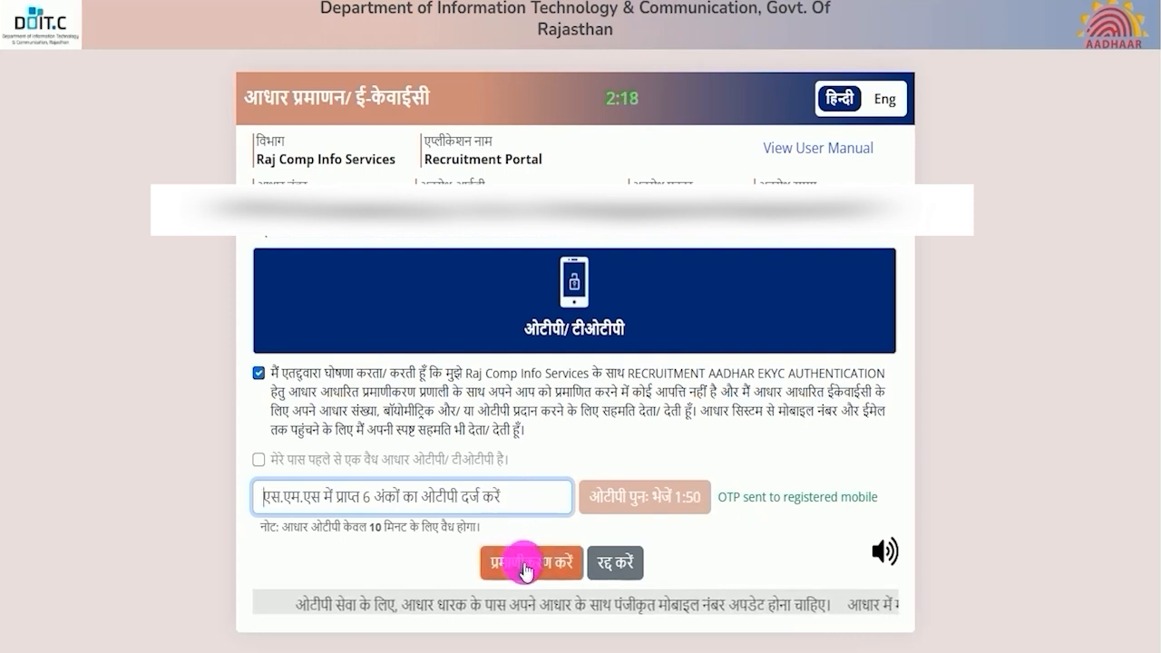
{"action": "left_click", "coordinate": [554, 524]}
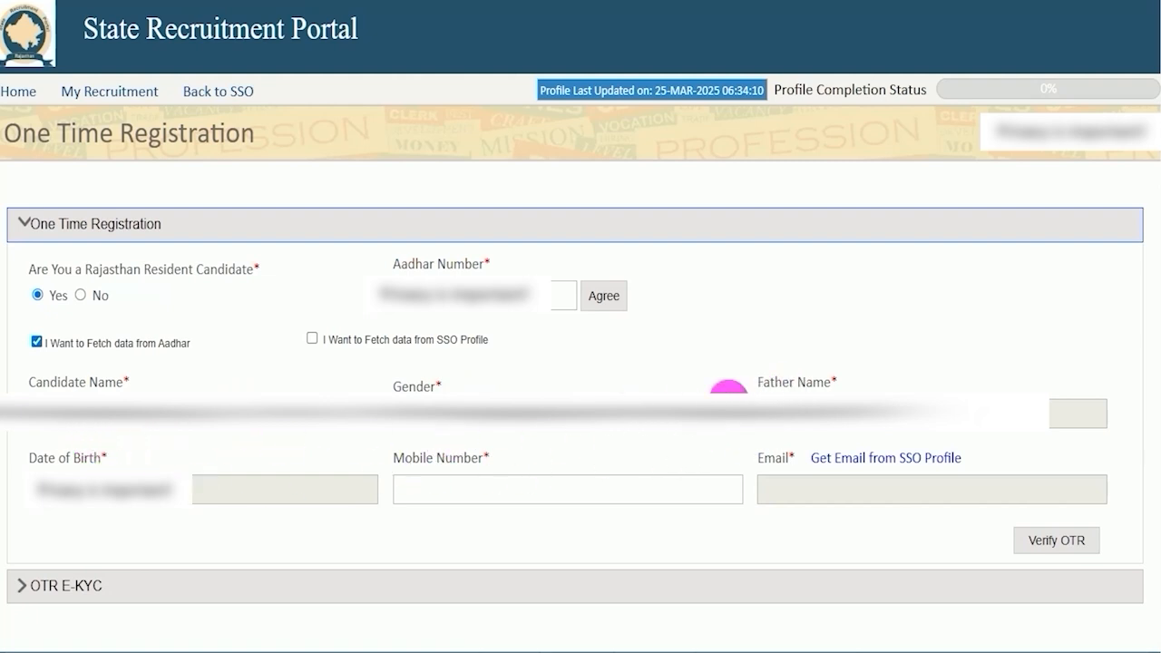
- Fill in the candidate's mobile number, verify the OTR details, and make the final submission of the candidate's name, father's name, gender and birth date
{"action": "left_click", "coordinate": [459, 492]}
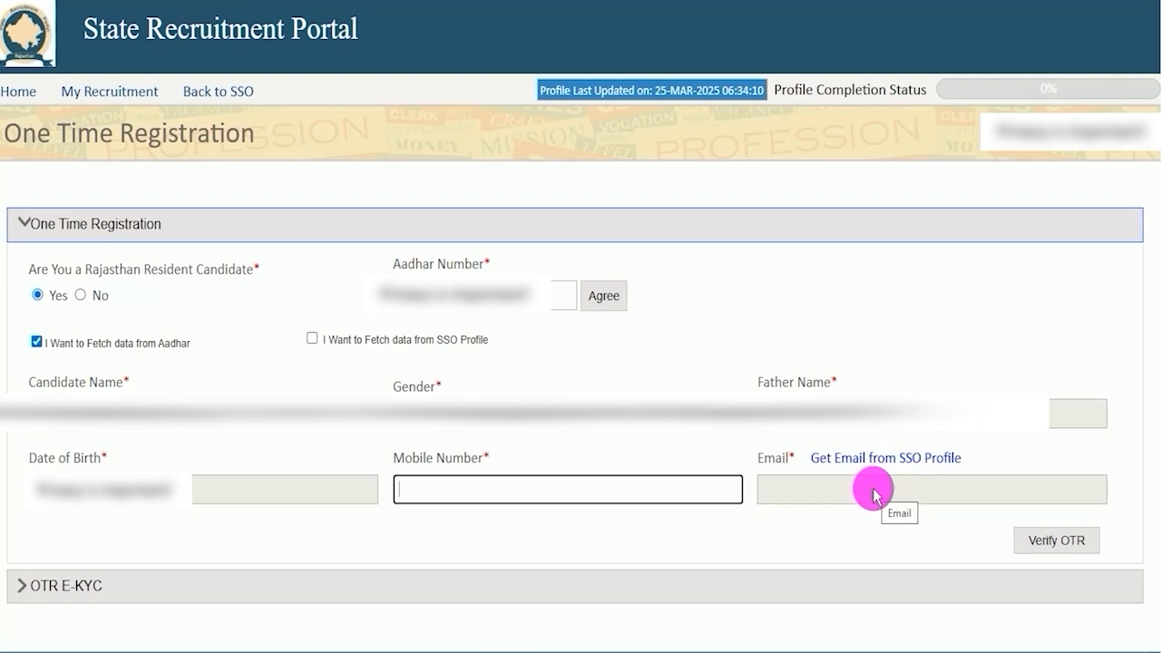
{"action": "left_click_drag", "start_coordinate": [834, 531], "coordinate": [1004, 541]}
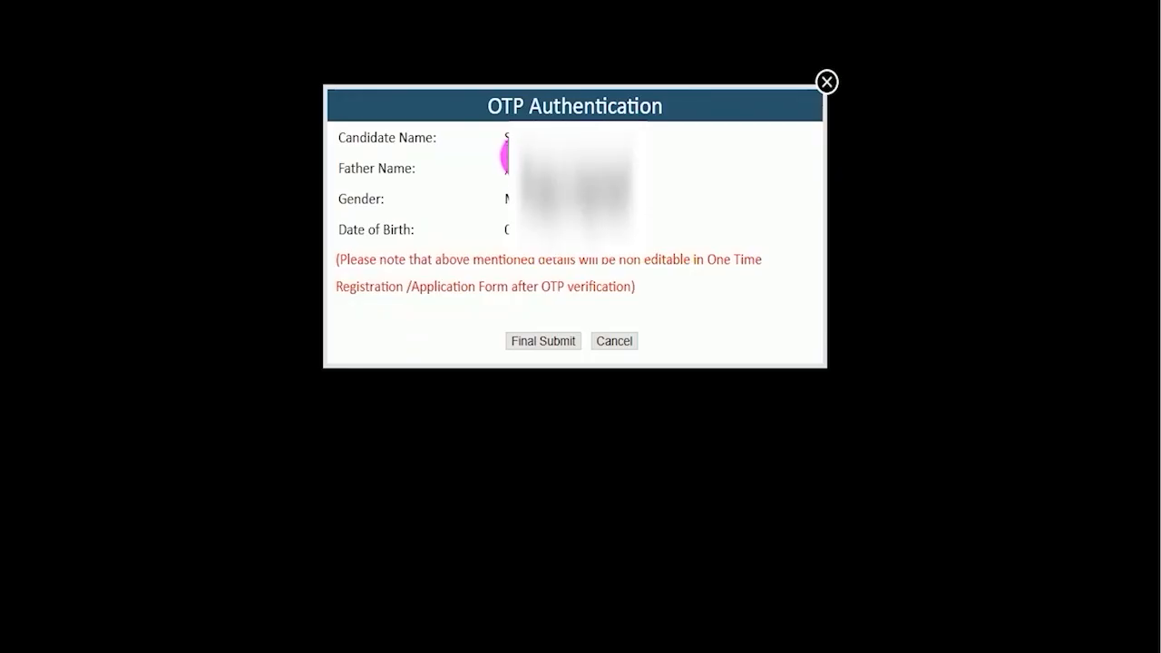
{"action": "left_click_drag", "start_coordinate": [505, 154], "coordinate": [508, 232]}
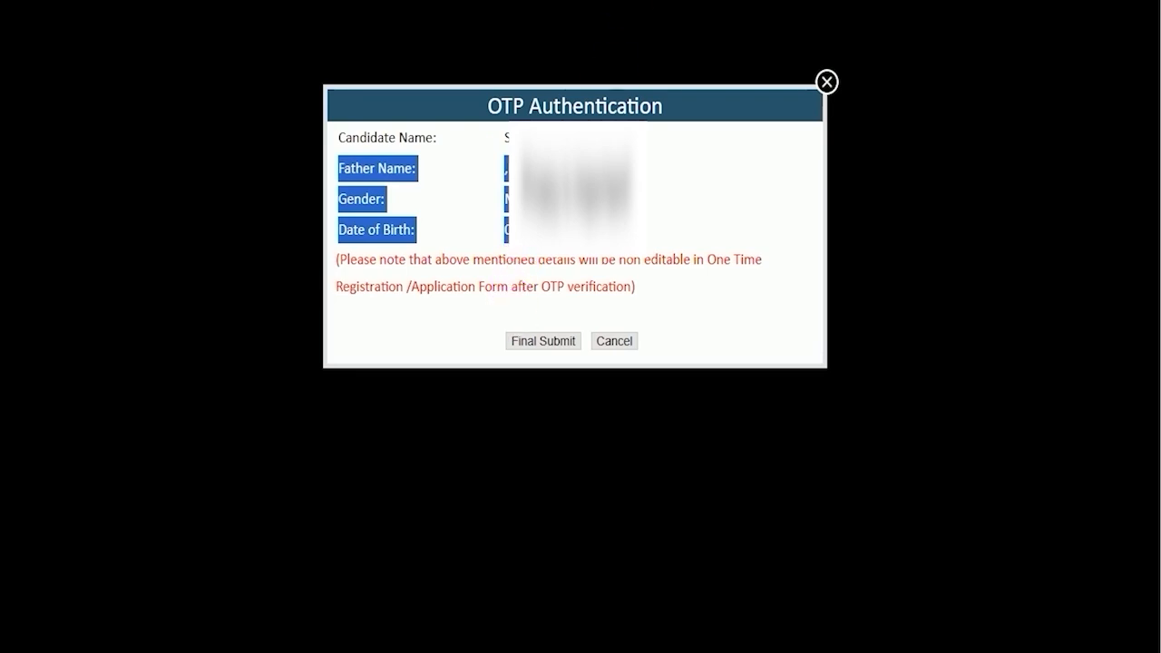
{"action": "left_click_drag", "start_coordinate": [395, 324], "coordinate": [495, 338]}
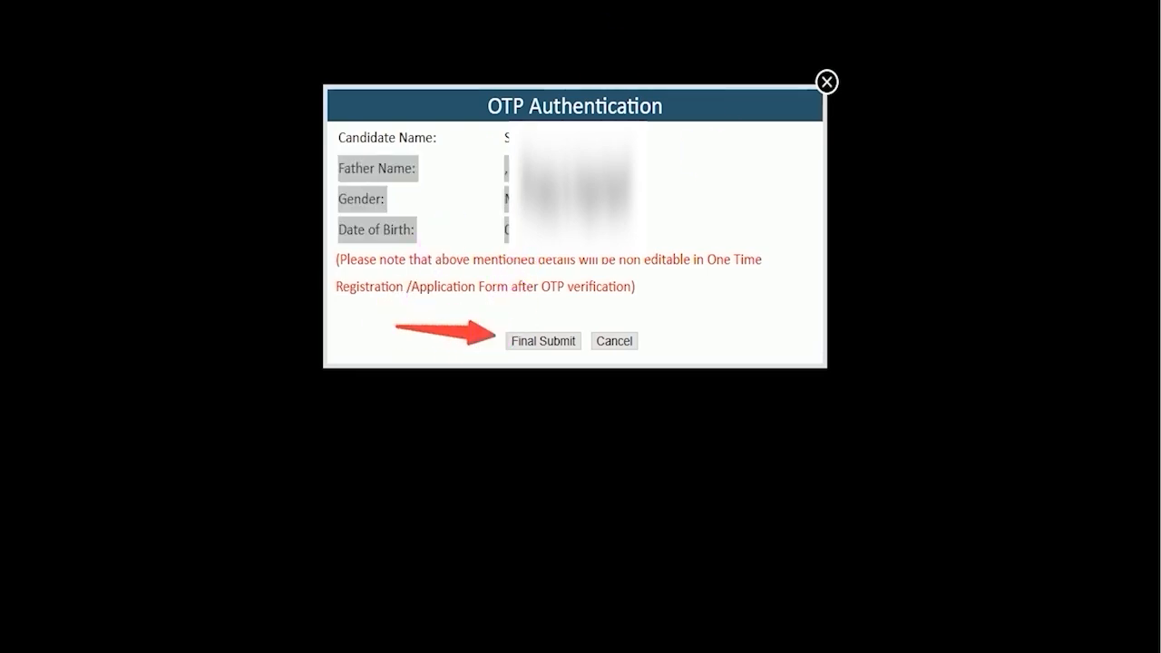
{"action": "left_click", "coordinate": [543, 340]}
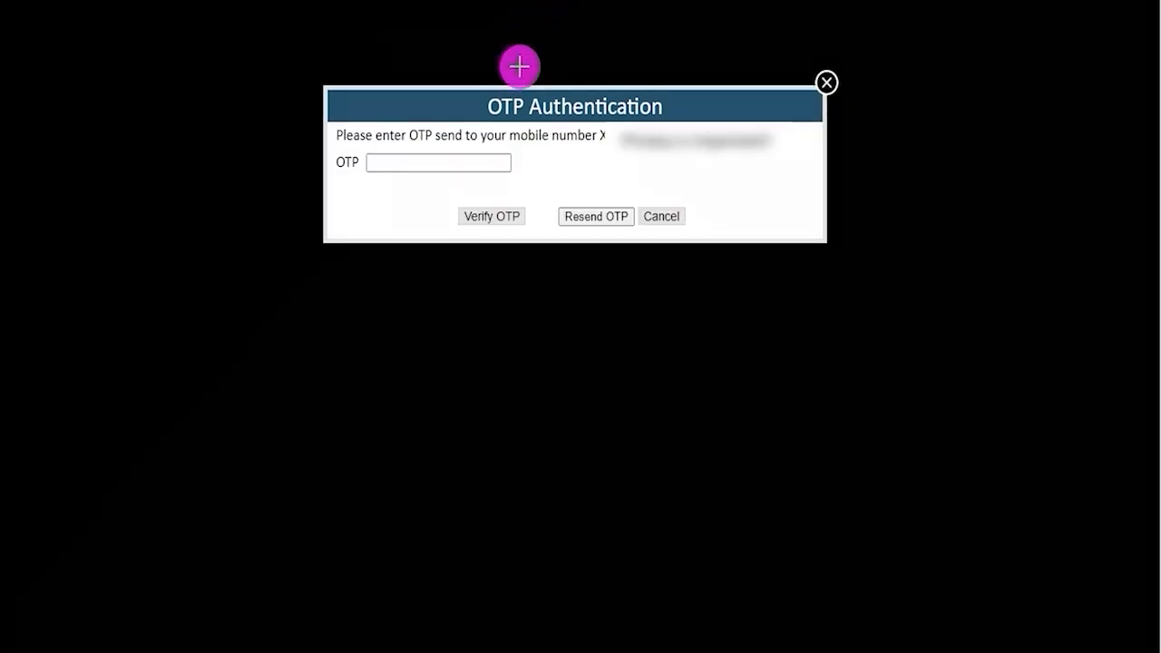
- Enter the OTP sent to the candidate's mobile, verify it, and acknowledge the issued One Time Registration Number
{"action": "left_click", "coordinate": [490, 161]}
{"action": "left_click_drag", "start_coordinate": [490, 161], "coordinate": [537, 138]}
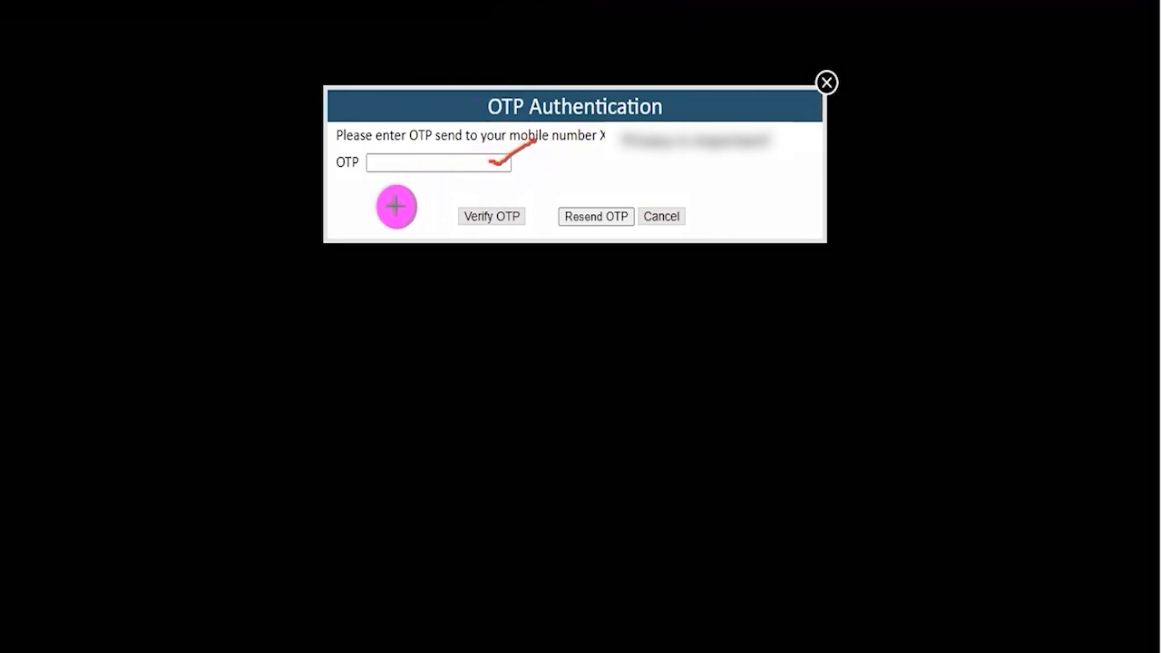
{"action": "left_click_drag", "start_coordinate": [360, 214], "coordinate": [447, 215]}
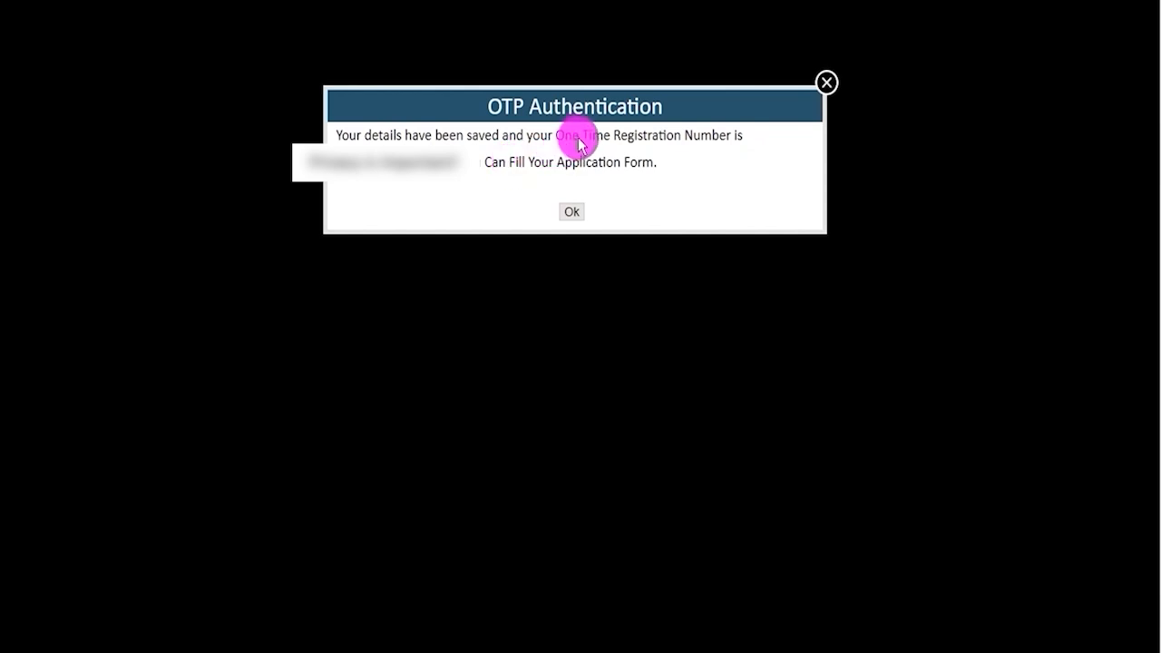
{"action": "left_click_drag", "start_coordinate": [555, 135], "coordinate": [684, 133]}
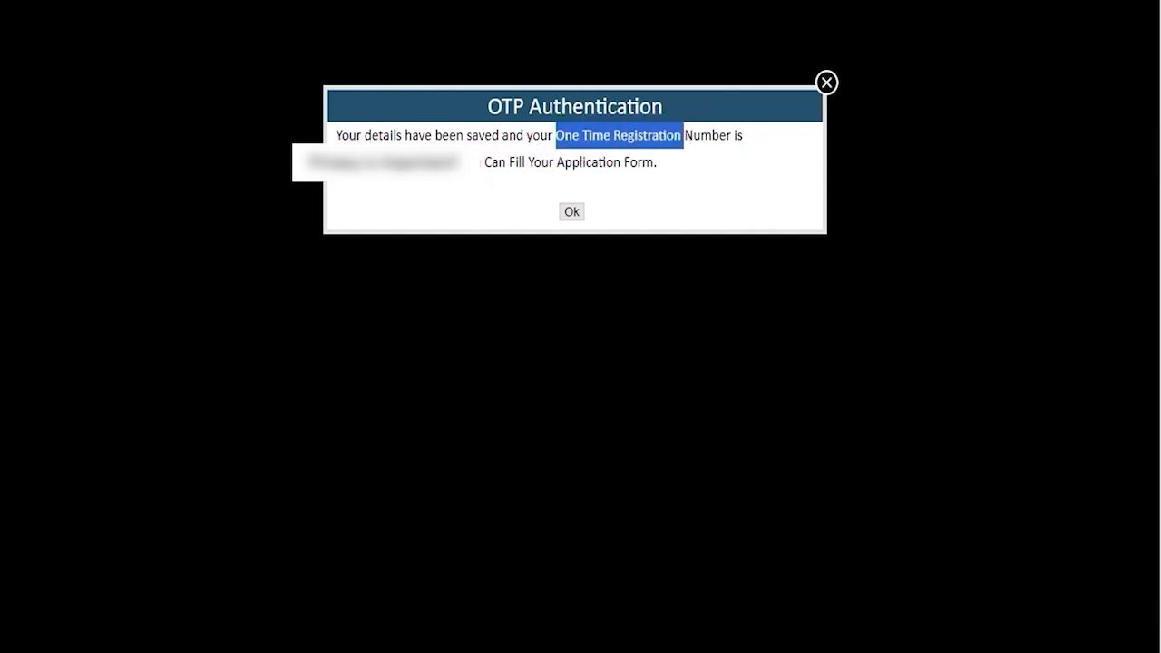
{"action": "left_click", "coordinate": [365, 160]}
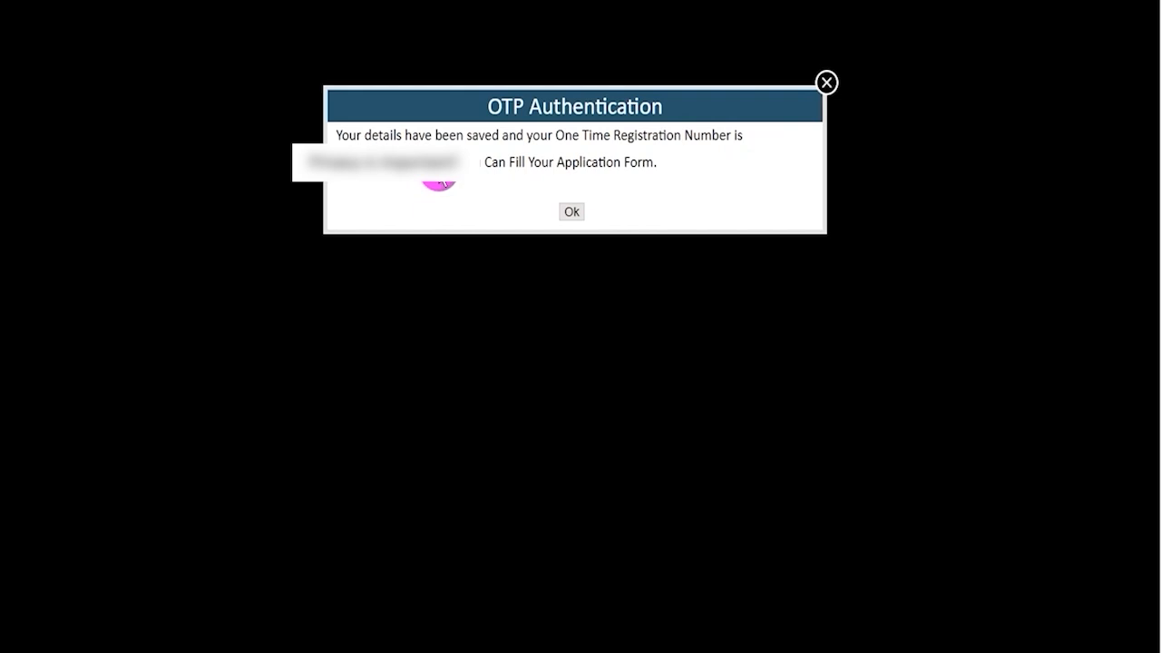
{"action": "left_click", "coordinate": [570, 212]}
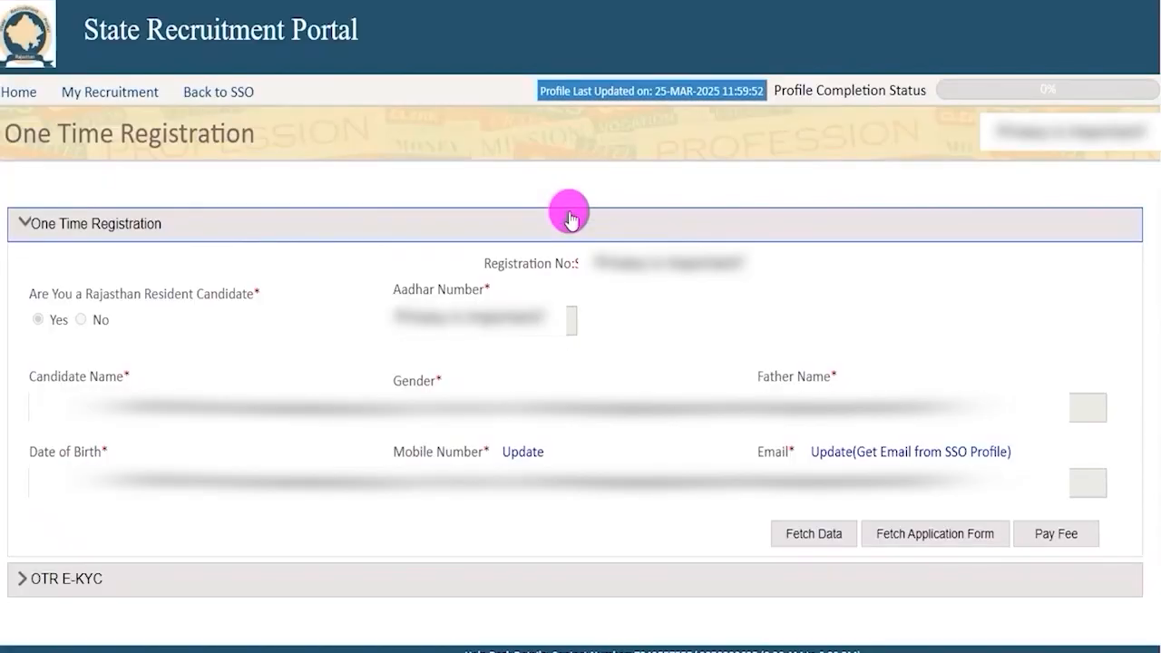
- Open the fee payment form for the One Time Registration and select the UNRESERVED category for a Rajasthan resident candidate
{"action": "scroll", "coordinate": [645, 300], "scroll_direction": "down", "scroll_amount": 1}
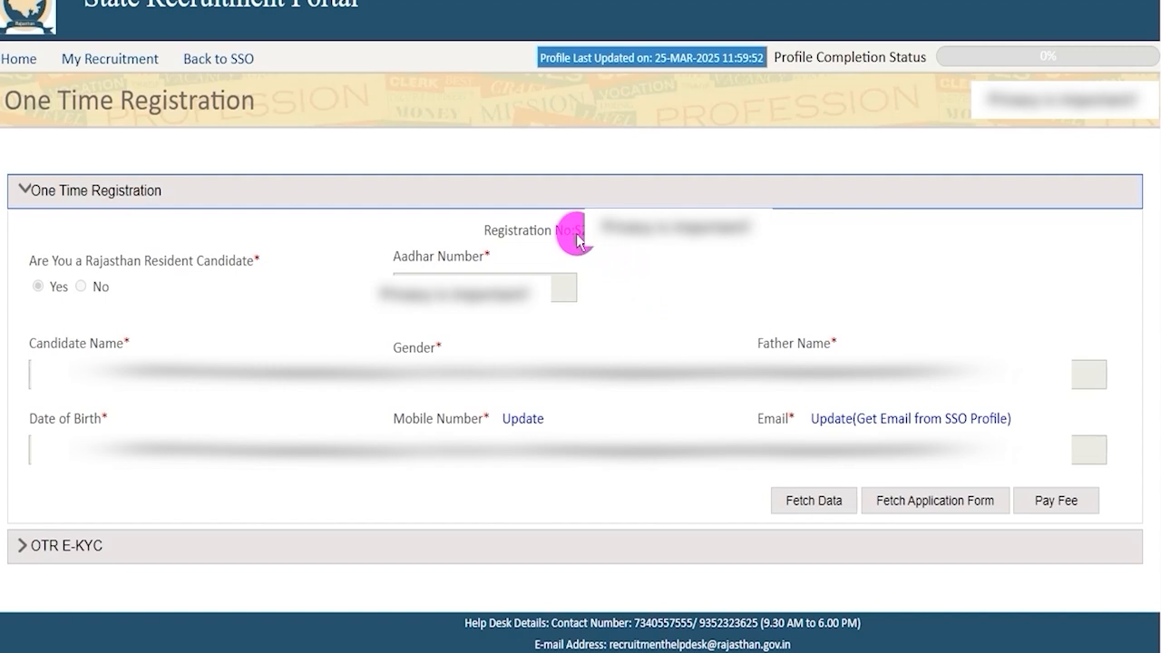
{"action": "double_click", "coordinate": [621, 232]}
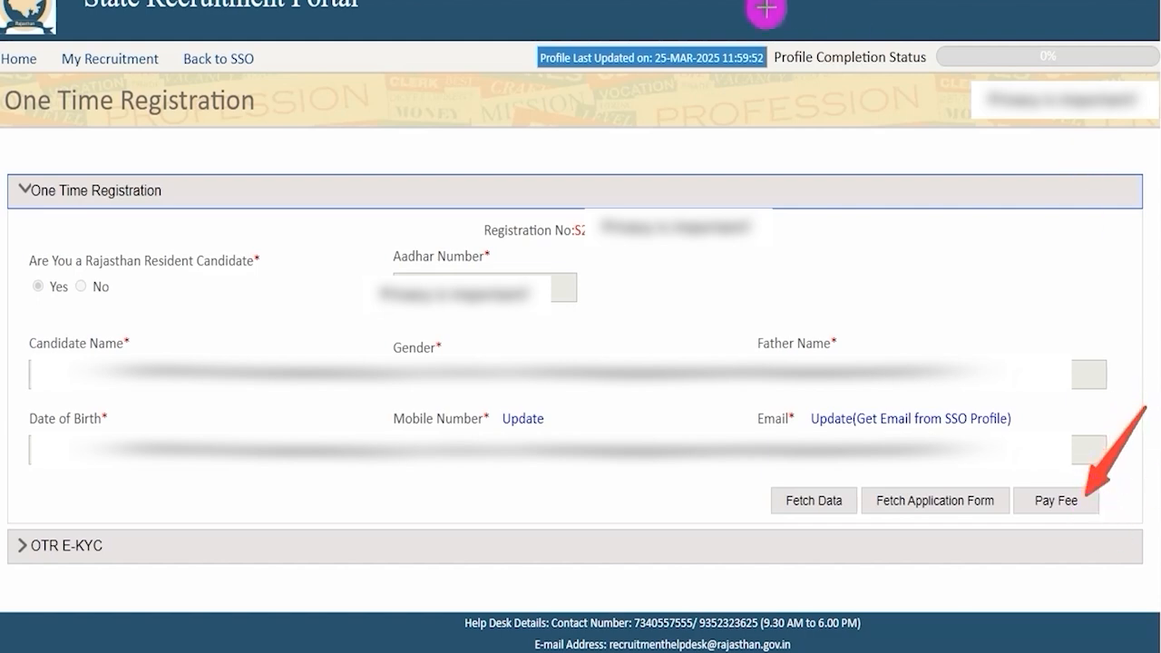
{"action": "left_click", "coordinate": [1052, 499]}
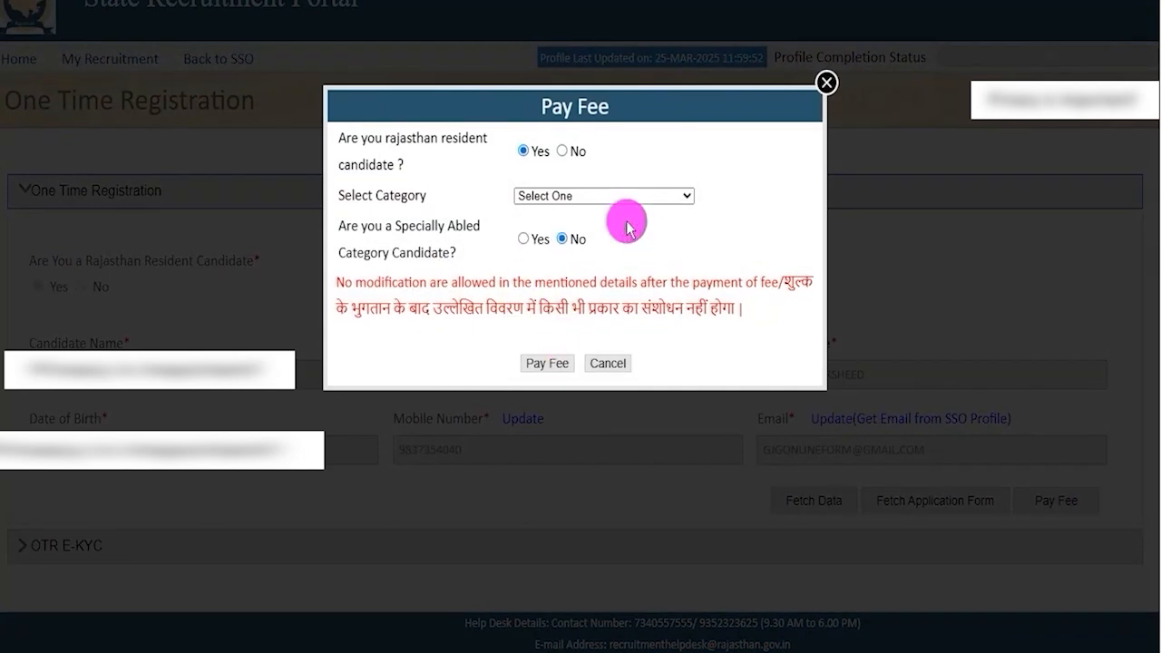
{"action": "left_click", "coordinate": [513, 149]}
{"action": "left_click_drag", "start_coordinate": [362, 138], "coordinate": [463, 138]}
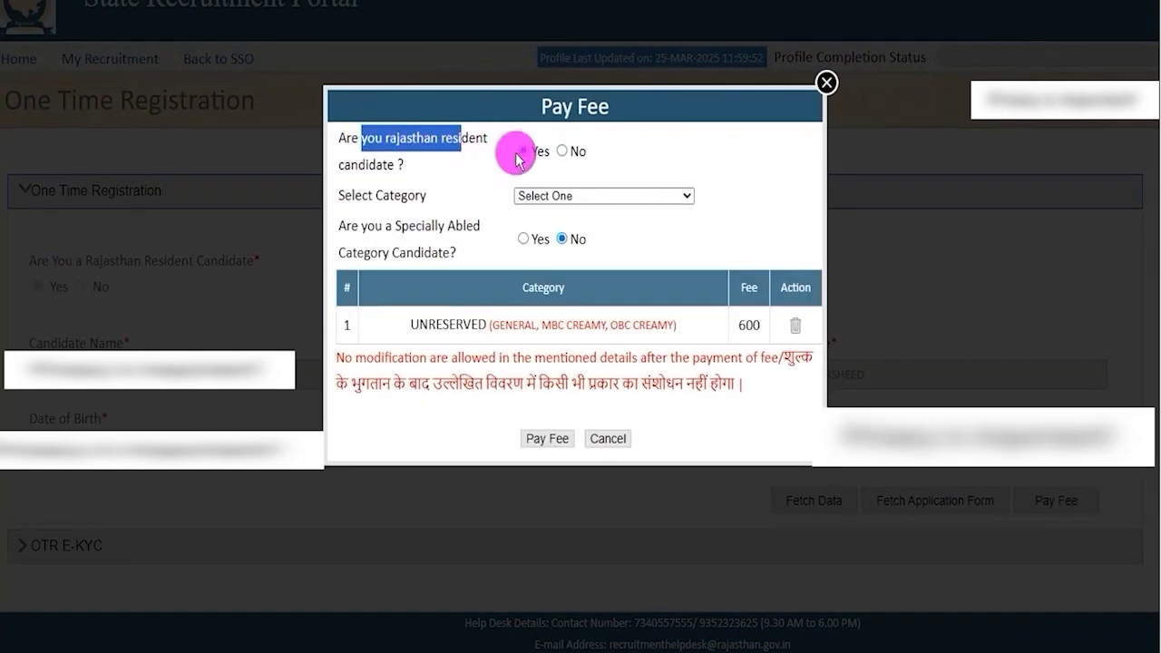
{"action": "left_click", "coordinate": [552, 198]}
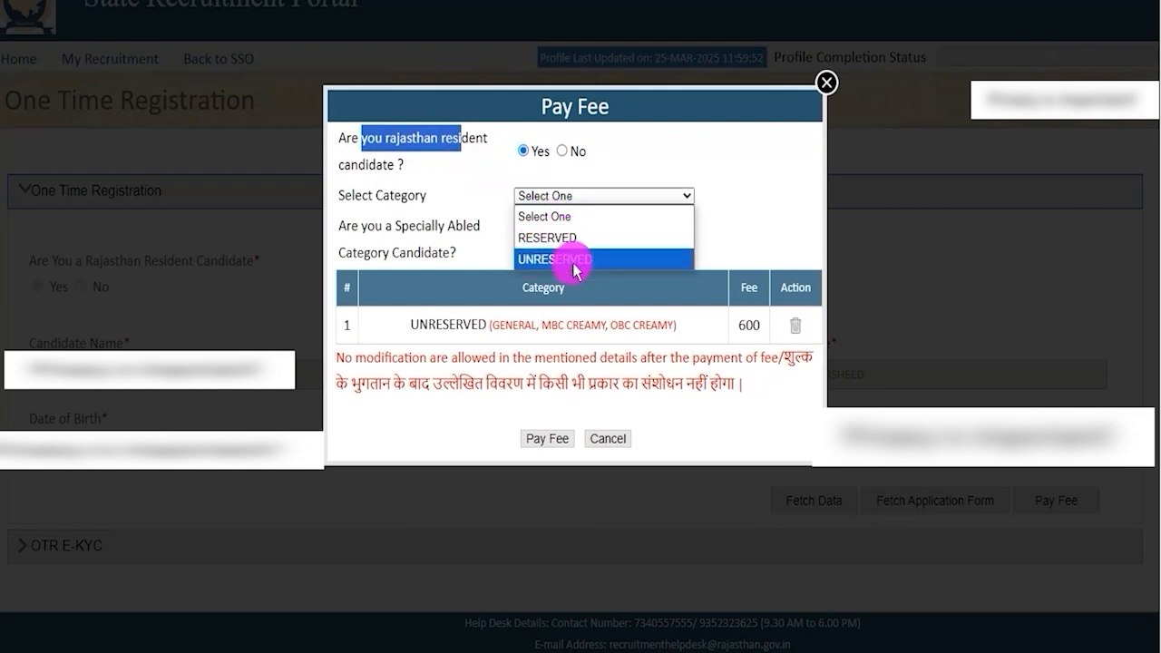
{"action": "left_click", "coordinate": [573, 260]}
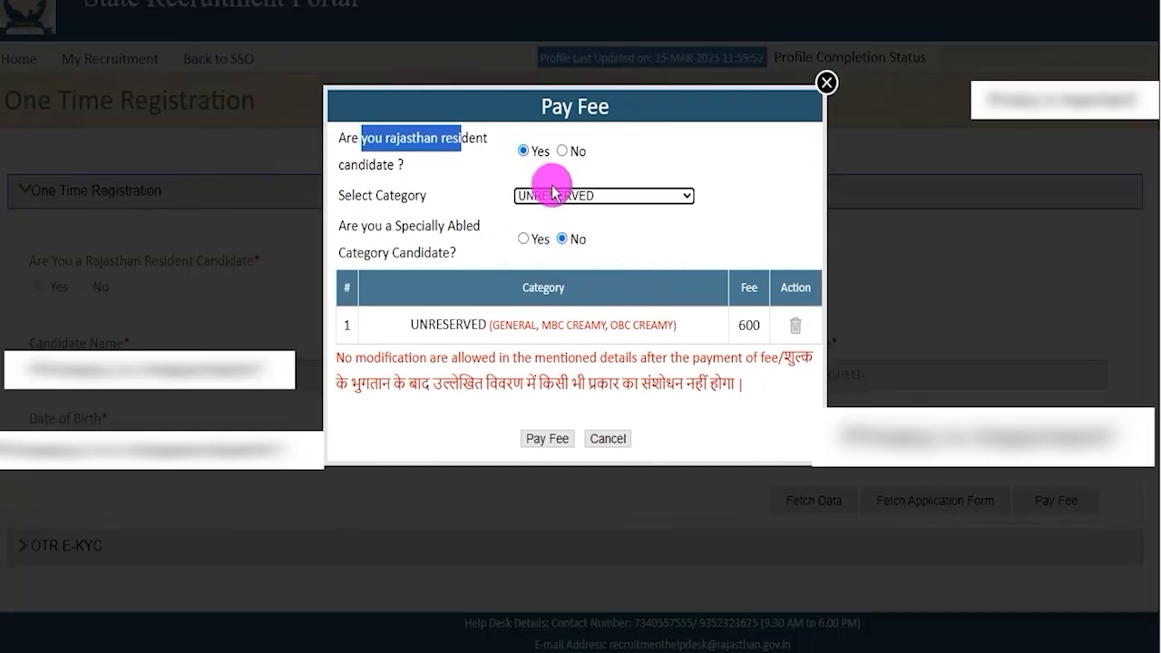
- Answer No to being a Rajasthan resident in the fee form and choose the UNRESERVED category
{"action": "left_click_drag", "start_coordinate": [414, 138], "coordinate": [483, 138]}
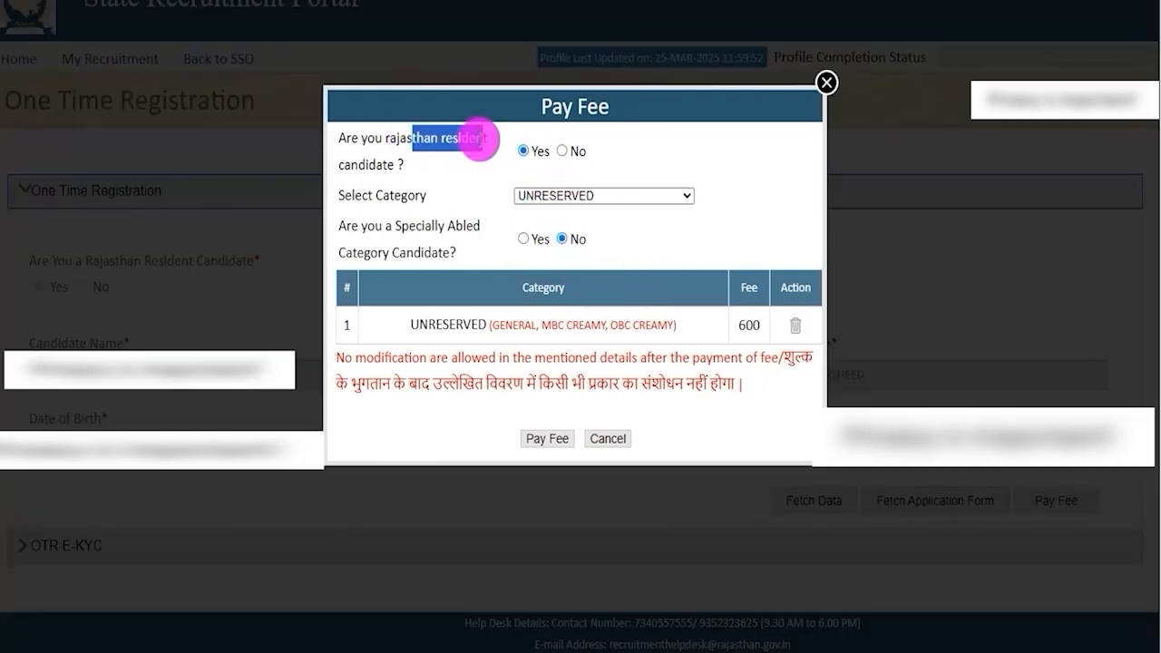
{"action": "left_click", "coordinate": [563, 152]}
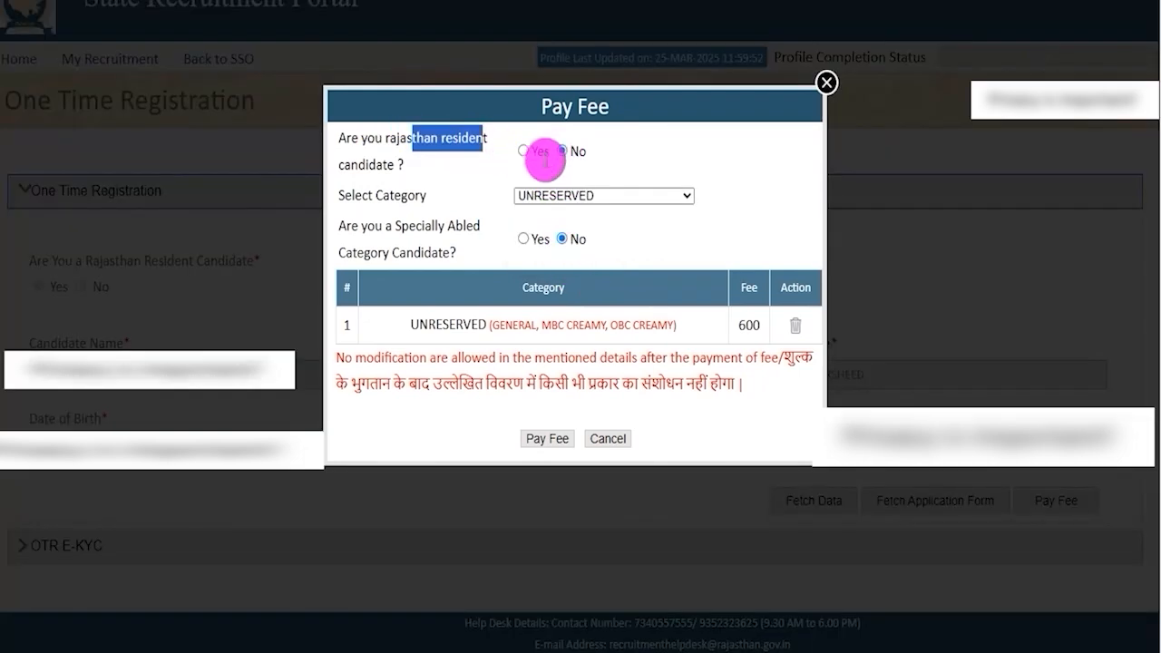
{"action": "left_click", "coordinate": [555, 196]}
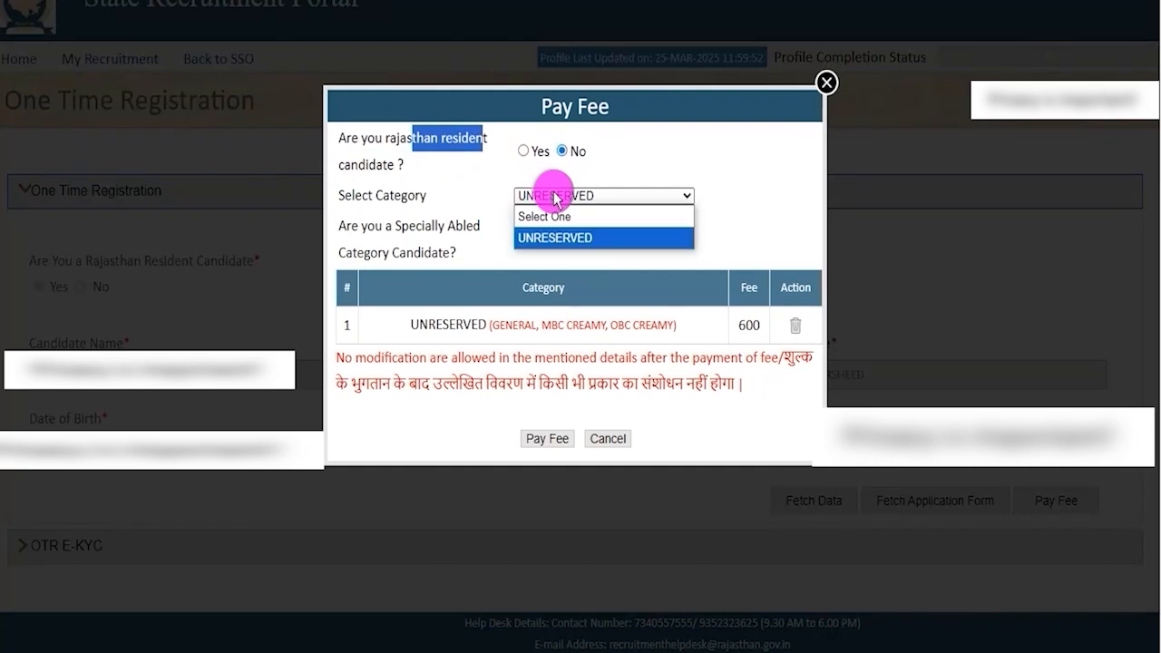
{"action": "left_click", "coordinate": [565, 240]}
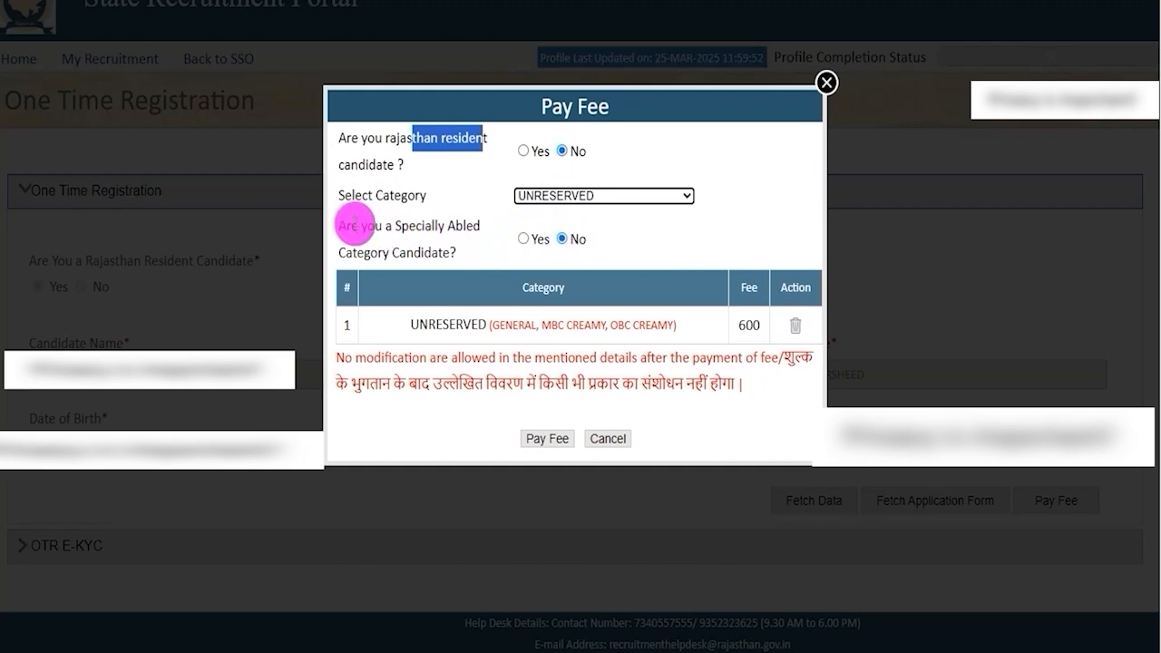
- Answer Yes to being a Specially Abled Category Candidate to check the fee, and set the answer back to No
{"action": "left_click", "coordinate": [347, 225]}
{"action": "left_click_drag", "start_coordinate": [347, 225], "coordinate": [518, 247]}
{"action": "left_click", "coordinate": [522, 239]}
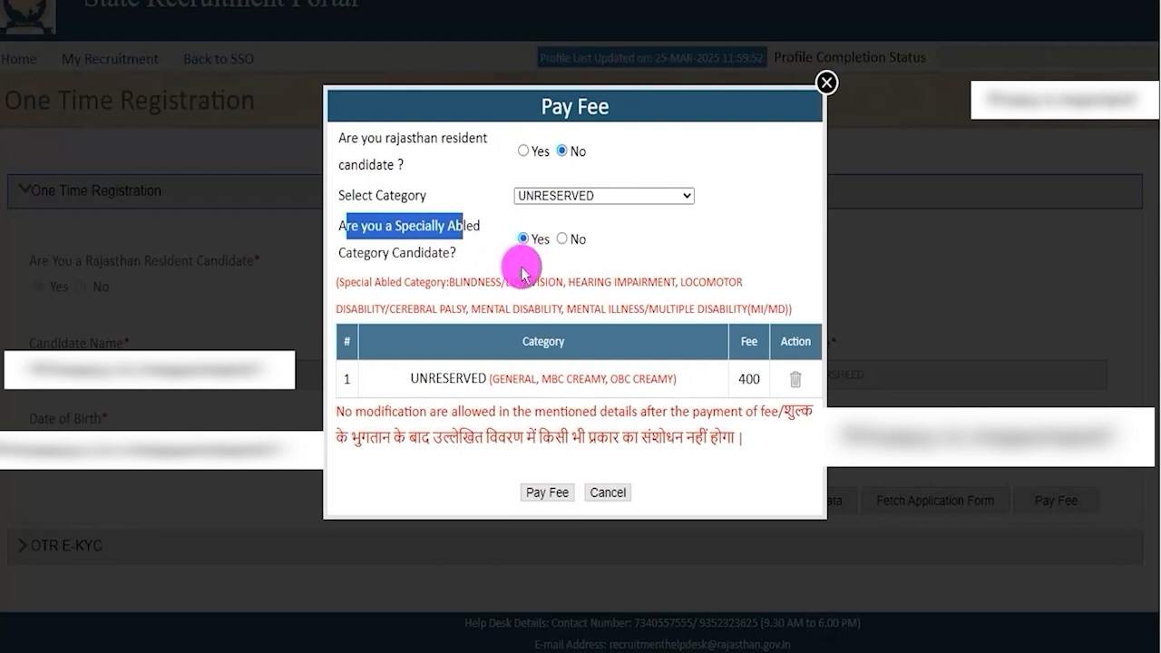
{"action": "left_click_drag", "start_coordinate": [738, 379], "coordinate": [752, 380]}
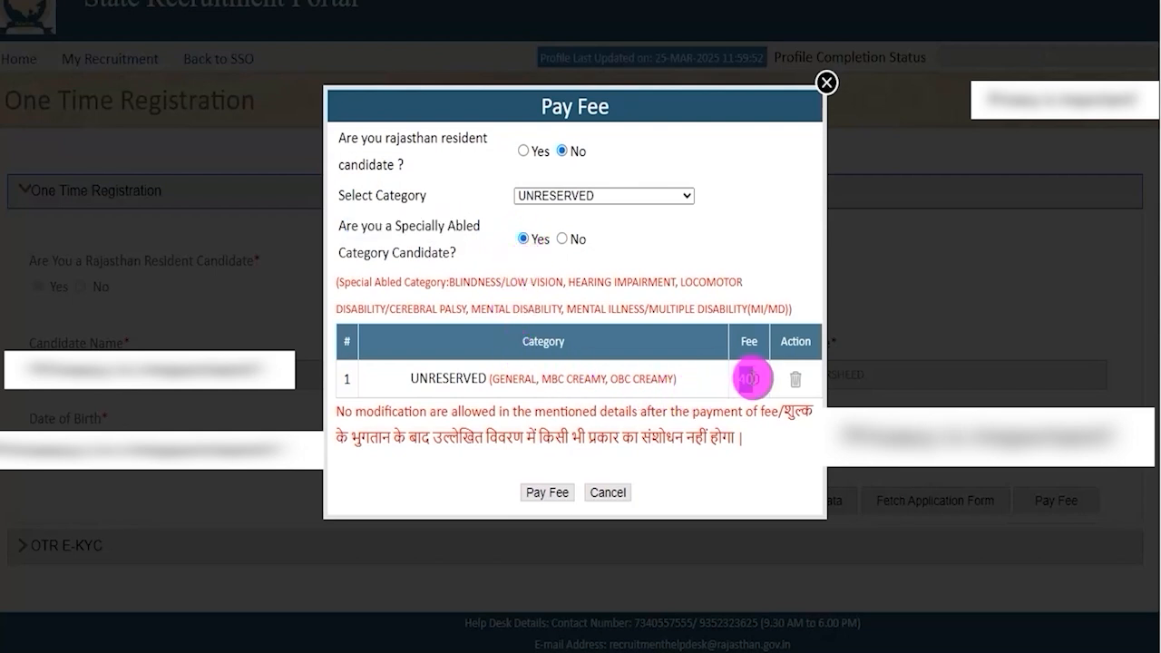
{"action": "left_click", "coordinate": [561, 240]}
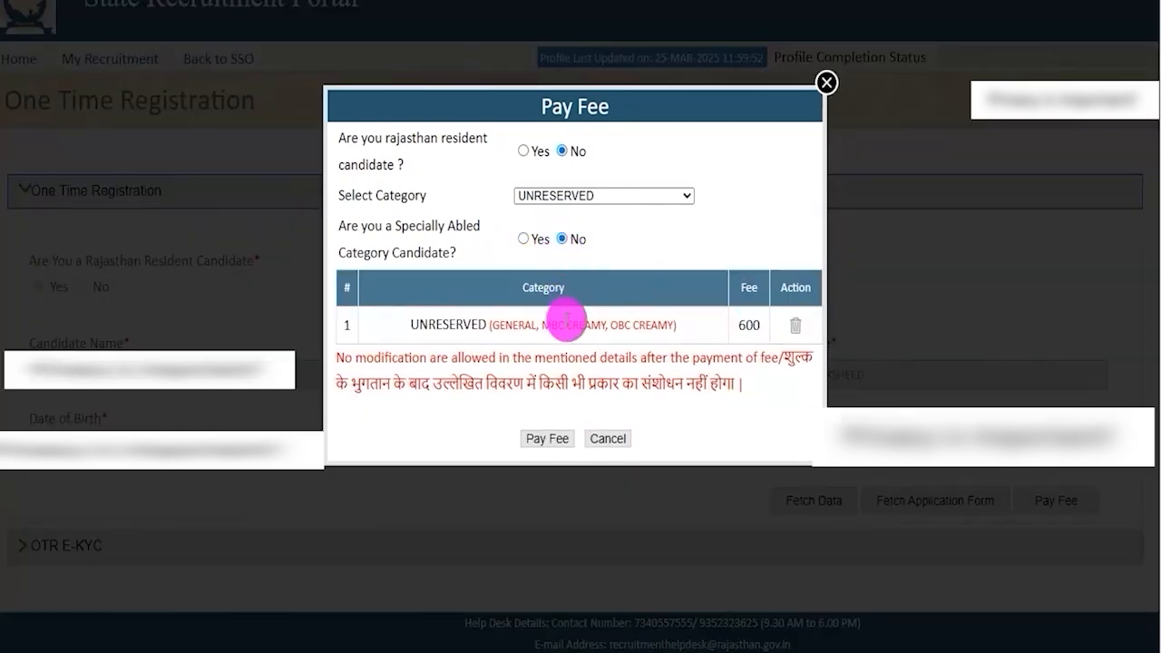
- Check the fee for the UNRESERVED category and proceed with the fee payment to the payment method page
{"action": "left_click_drag", "start_coordinate": [742, 325], "coordinate": [757, 325]}
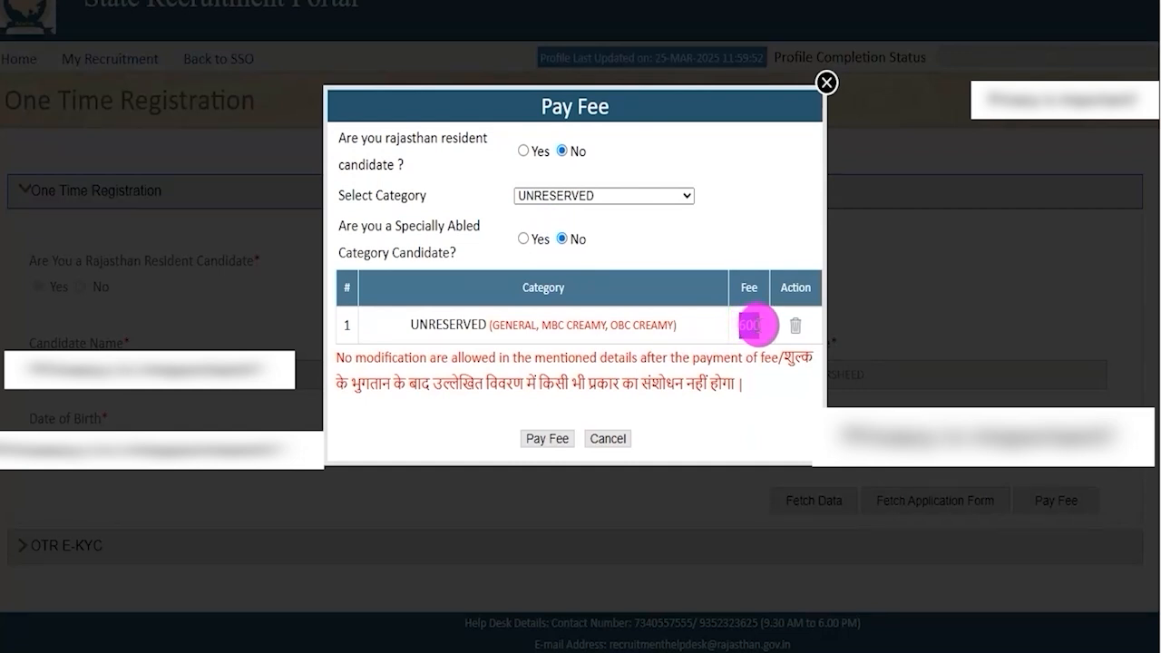
{"action": "left_click", "coordinate": [745, 325]}
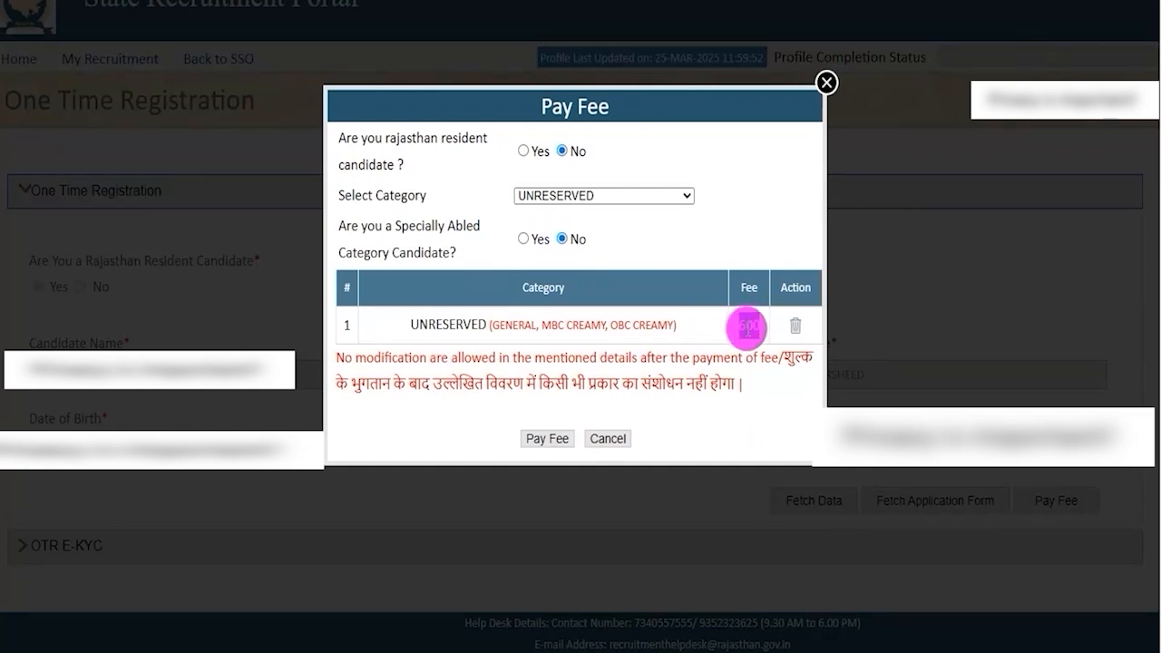
{"action": "left_click_drag", "start_coordinate": [742, 324], "coordinate": [754, 327]}
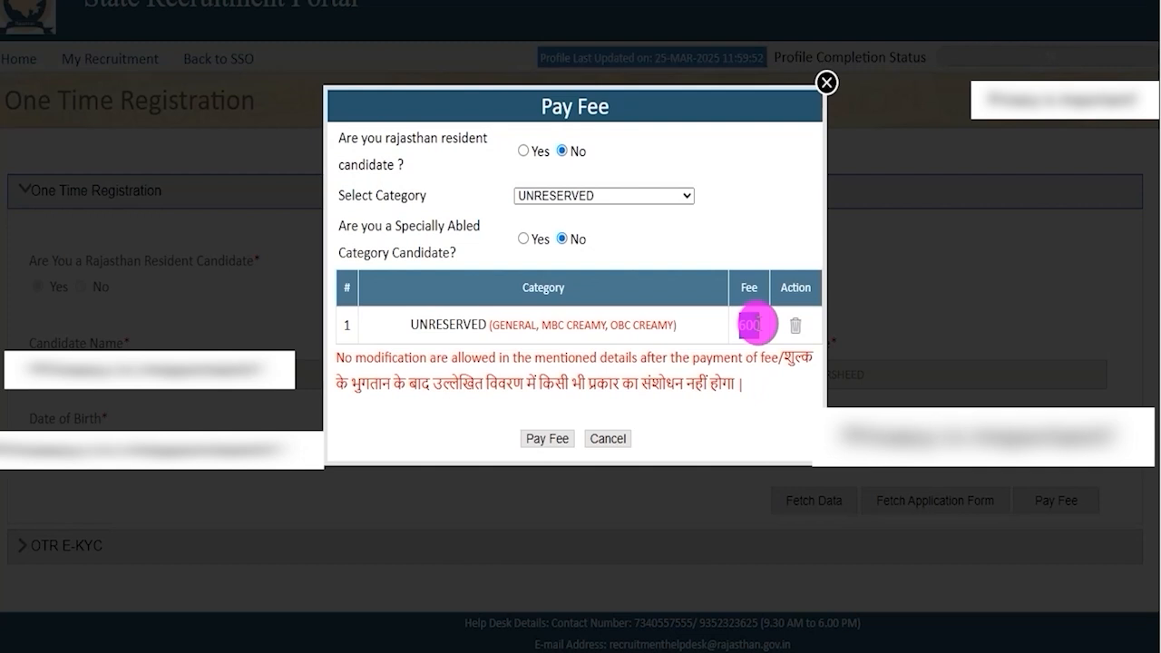
{"action": "left_click", "coordinate": [744, 326]}
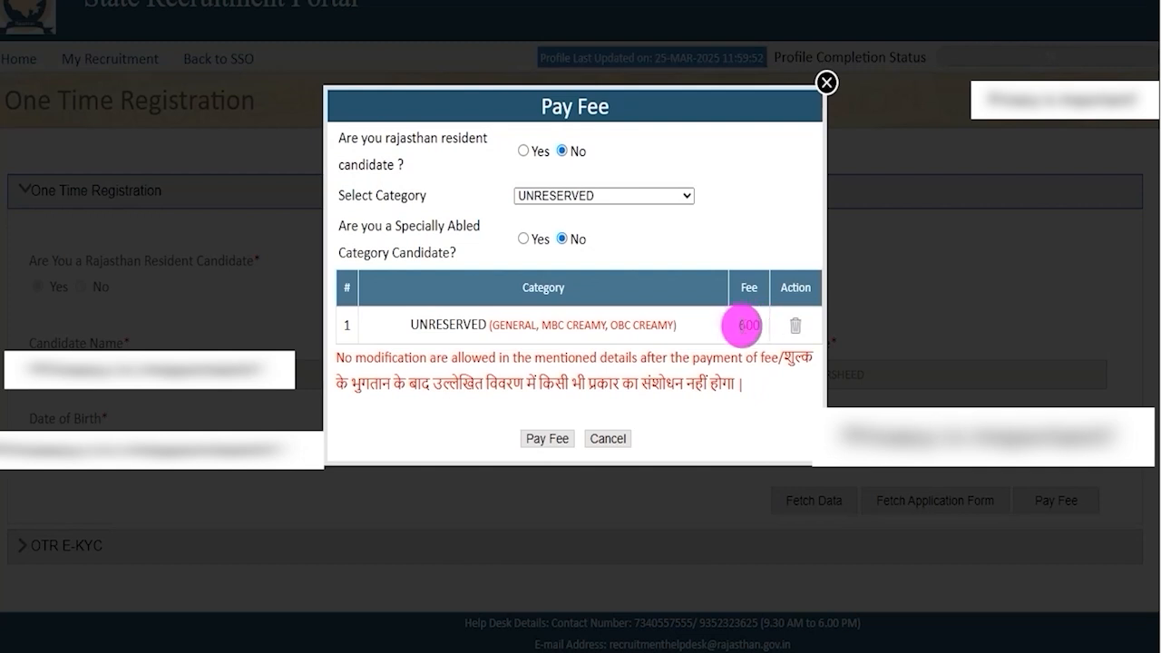
{"action": "double_click", "coordinate": [754, 324]}
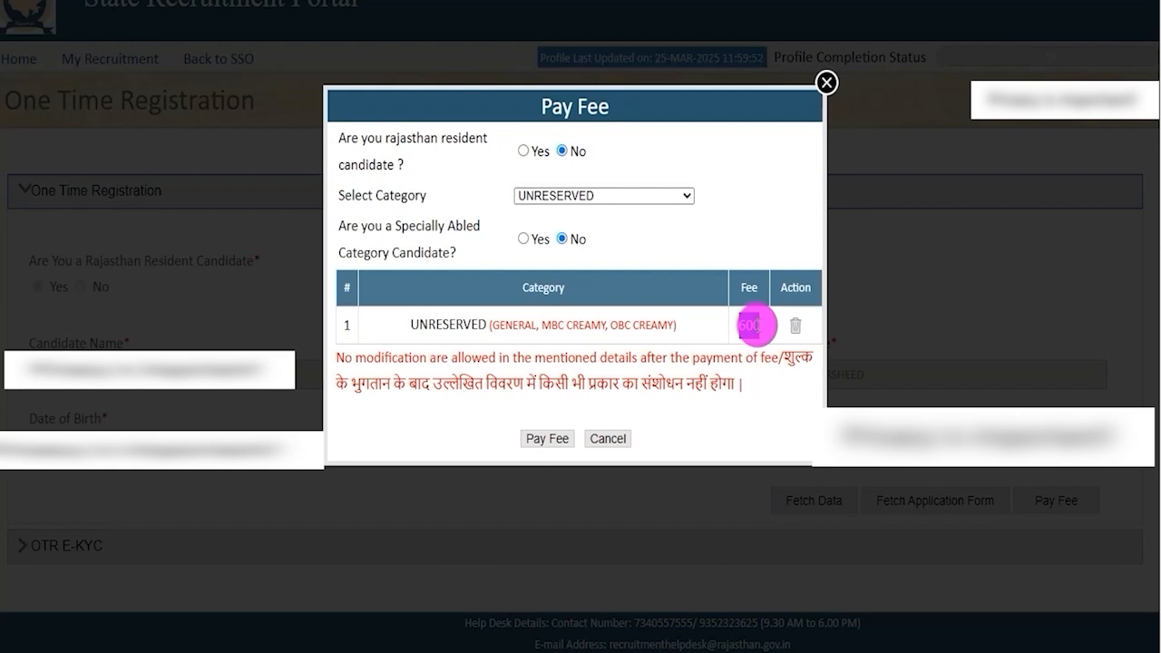
{"action": "left_click", "coordinate": [741, 329]}
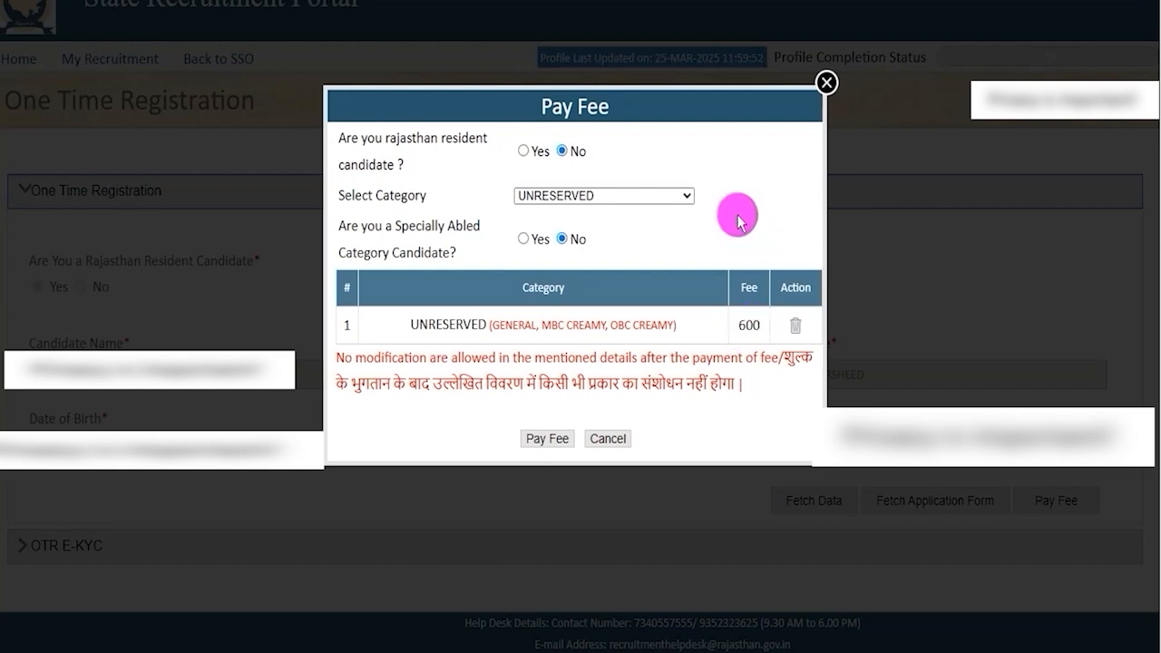
{"action": "left_click", "coordinate": [526, 439]}
{"action": "left_click", "coordinate": [650, 59]}
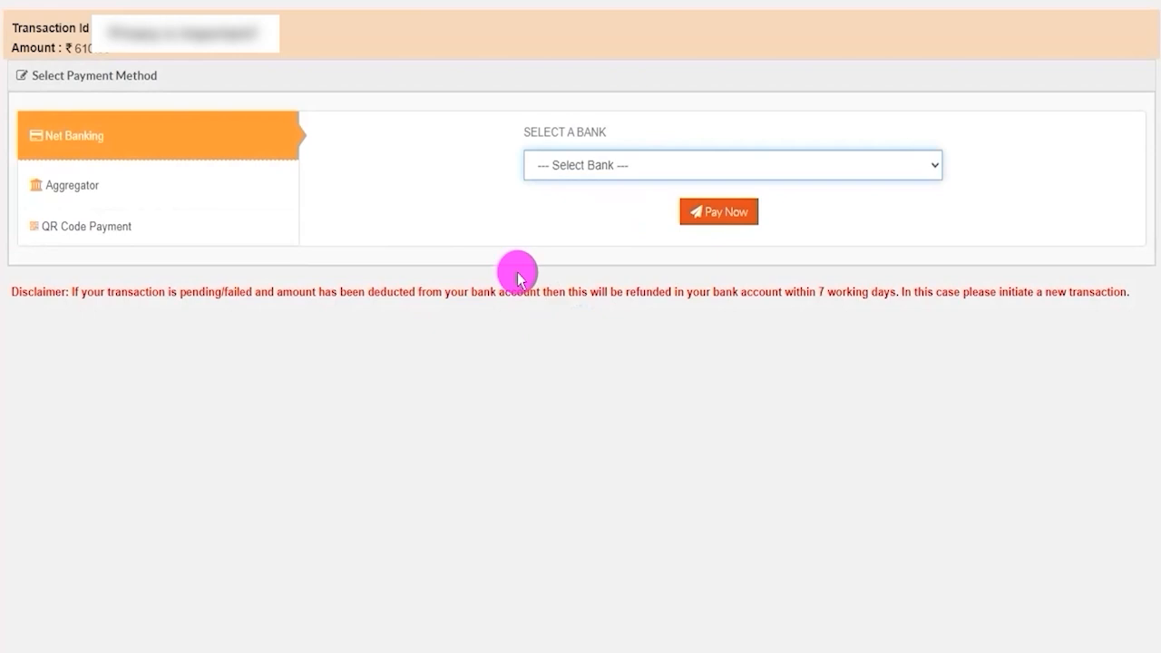
- Choose QR Code Payment as the payment method and select the PHONEPE option
{"action": "left_click", "coordinate": [535, 2]}
{"action": "left_click_drag", "start_coordinate": [191, 141], "coordinate": [290, 114]}
{"action": "left_click_drag", "start_coordinate": [176, 189], "coordinate": [233, 156]}
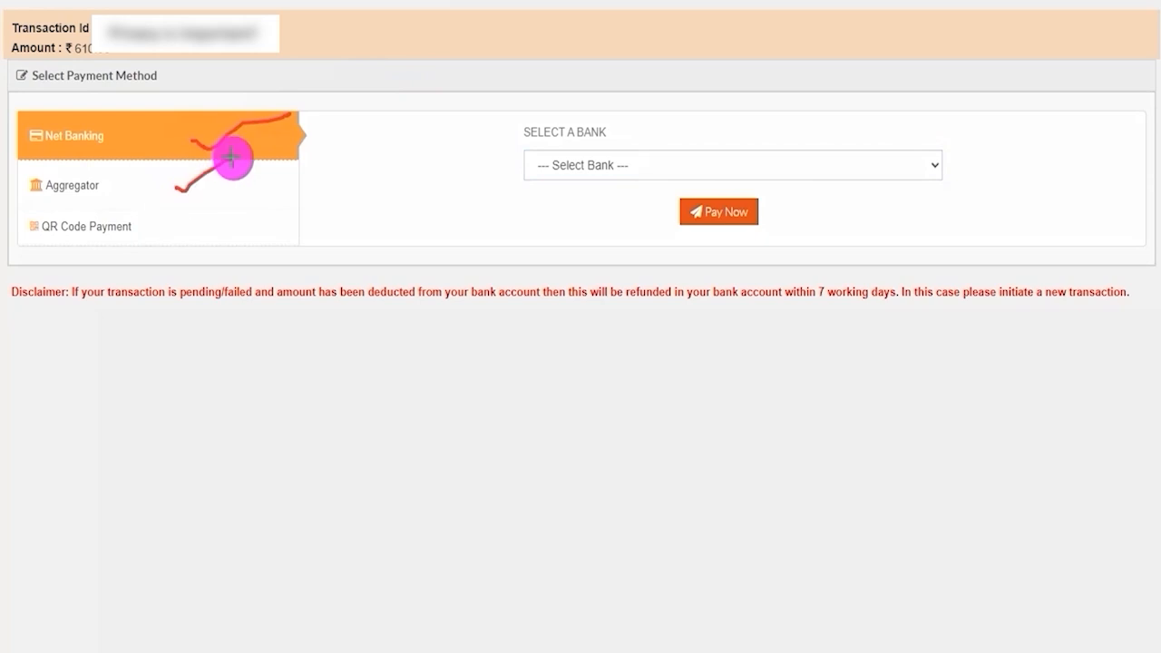
{"action": "left_click_drag", "start_coordinate": [153, 228], "coordinate": [203, 200]}
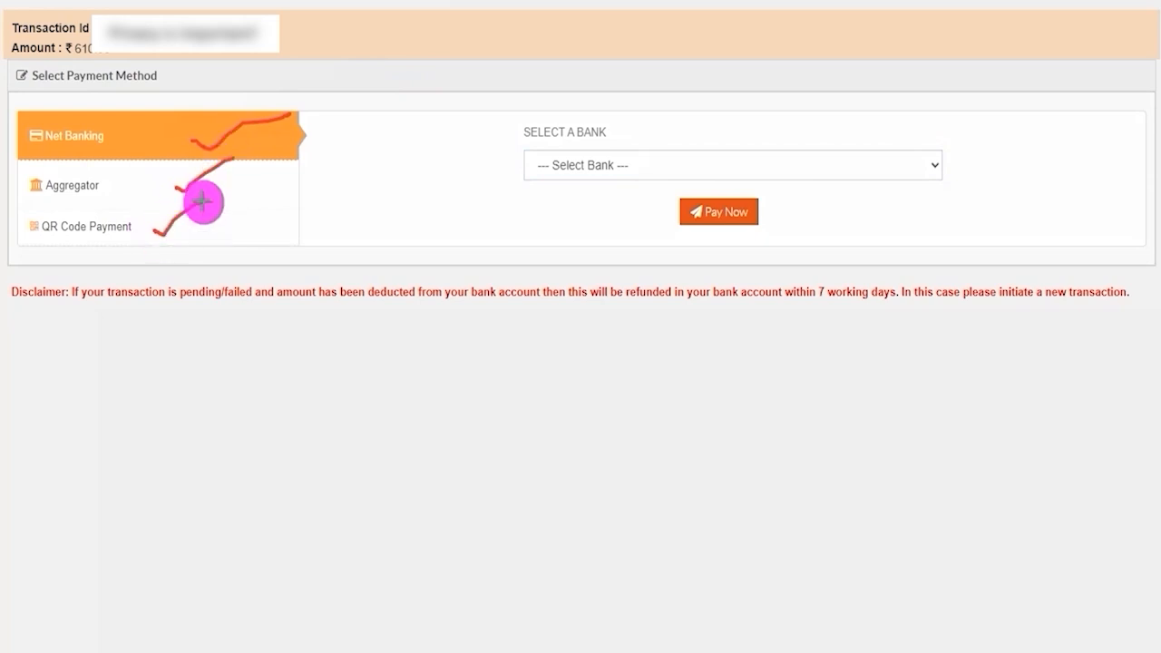
{"action": "key", "text": "Escape"}
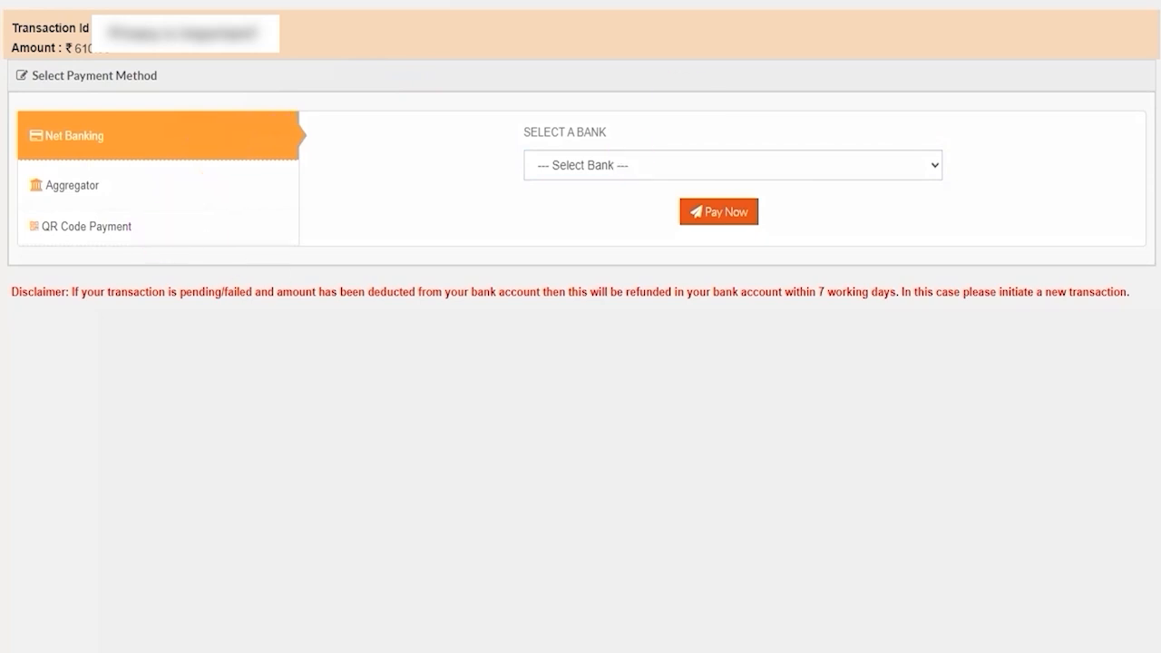
{"action": "left_click", "coordinate": [86, 234]}
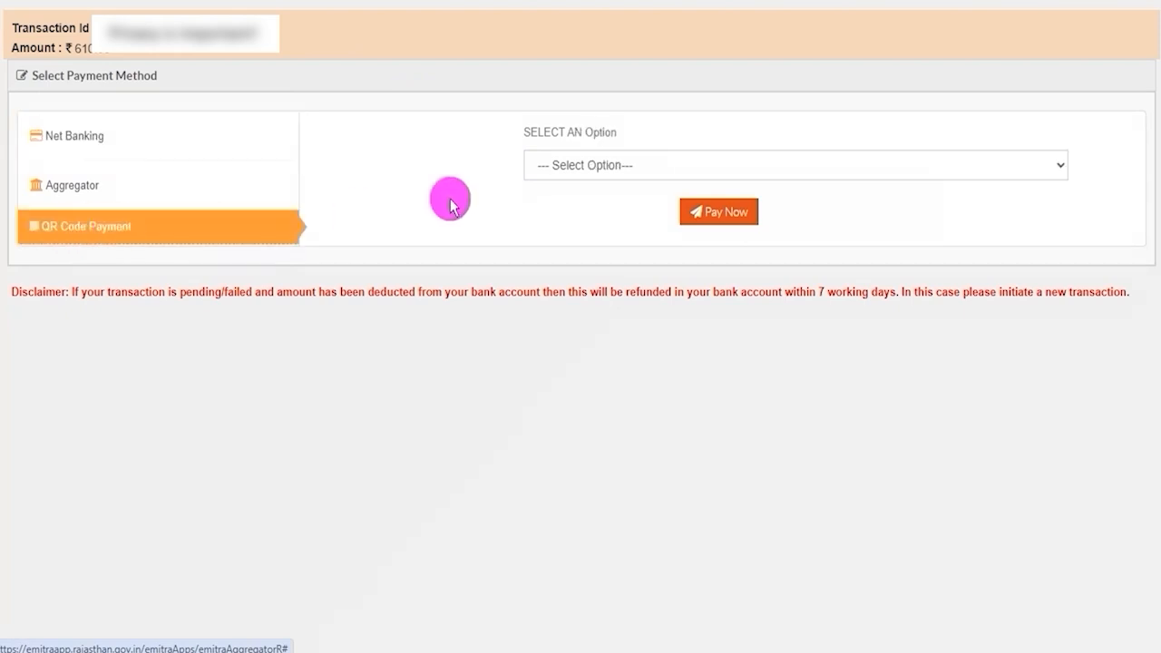
{"action": "left_click", "coordinate": [604, 164]}
{"action": "left_click", "coordinate": [582, 214]}
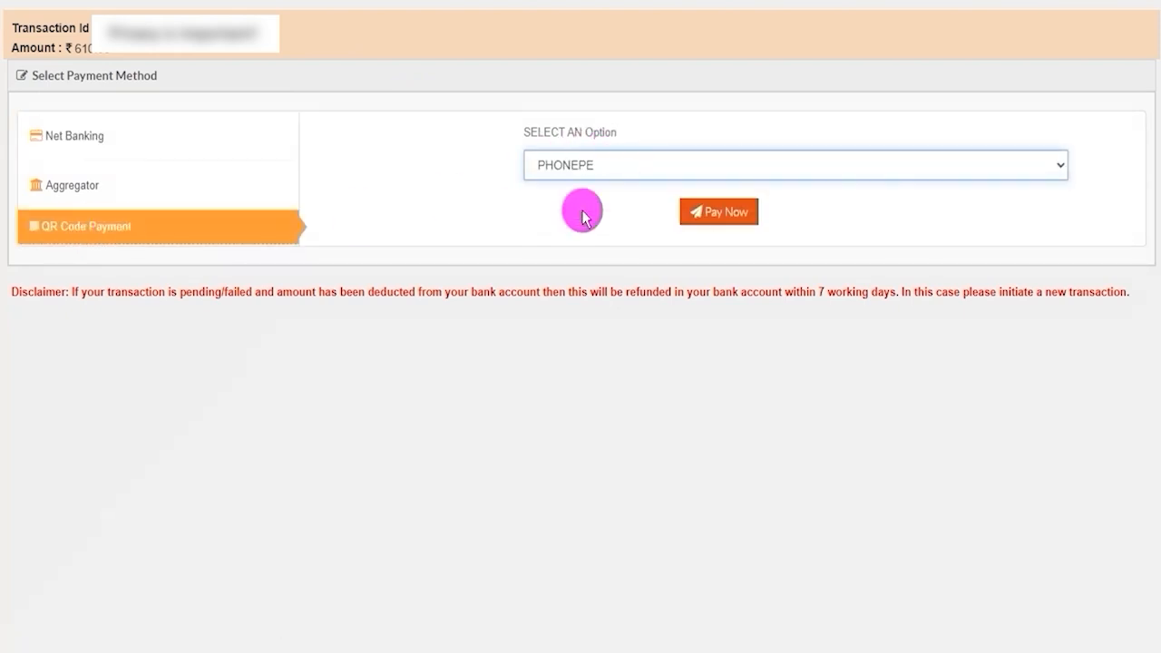
- Proceed with the PHONEPE payment and reveal the QR code for scanning on the PhonePe page
{"action": "left_click", "coordinate": [710, 215]}
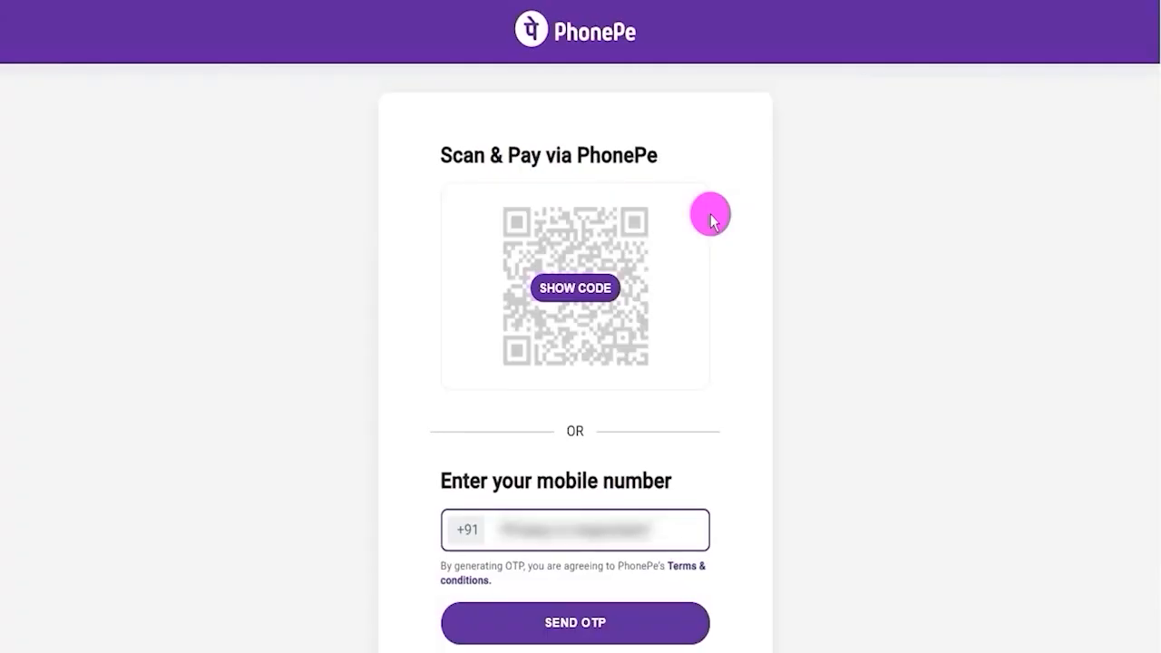
{"action": "left_click", "coordinate": [914, 345]}
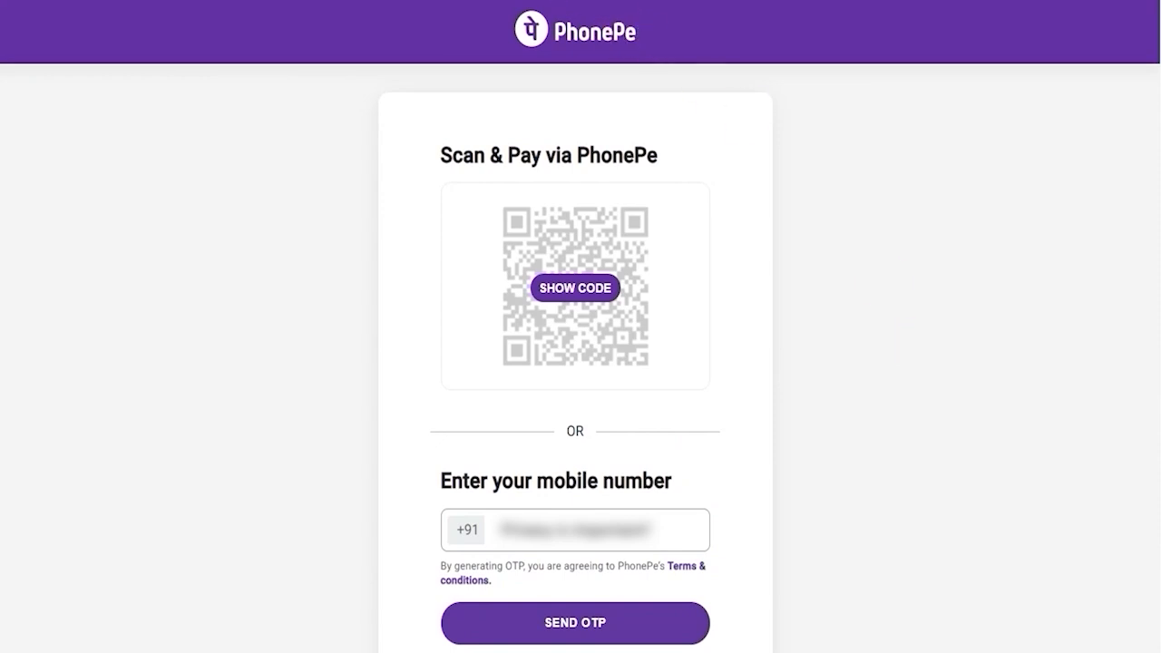
{"action": "left_click_drag", "start_coordinate": [679, 299], "coordinate": [774, 241]}
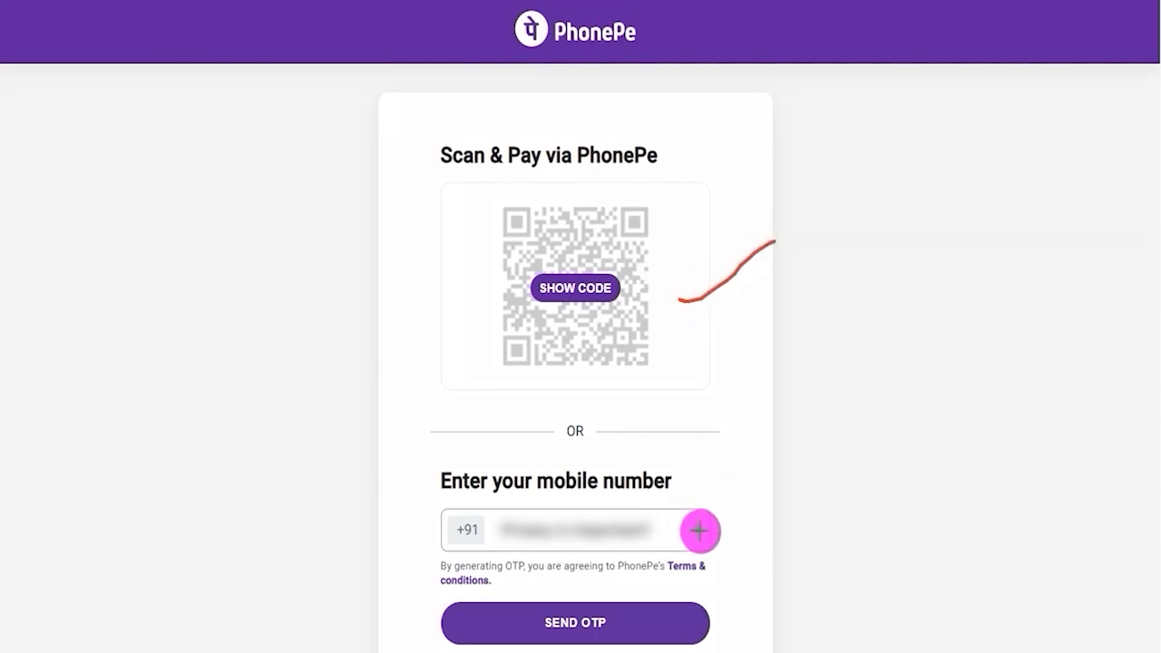
{"action": "left_click_drag", "start_coordinate": [700, 532], "coordinate": [859, 472]}
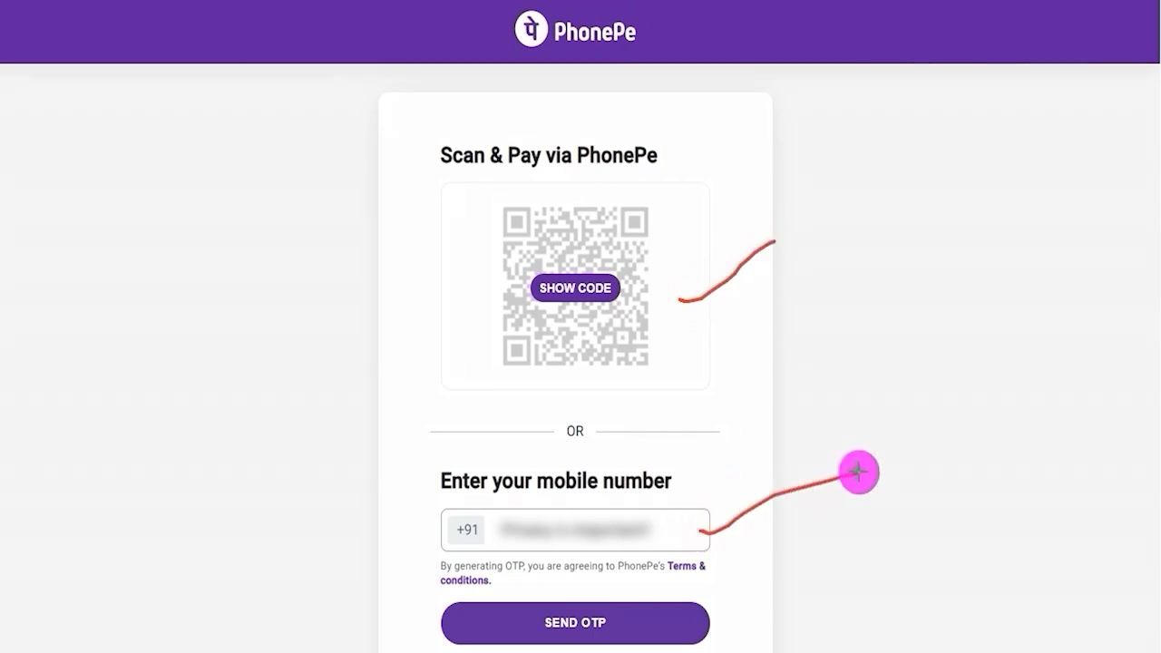
{"action": "key", "text": "Escape"}
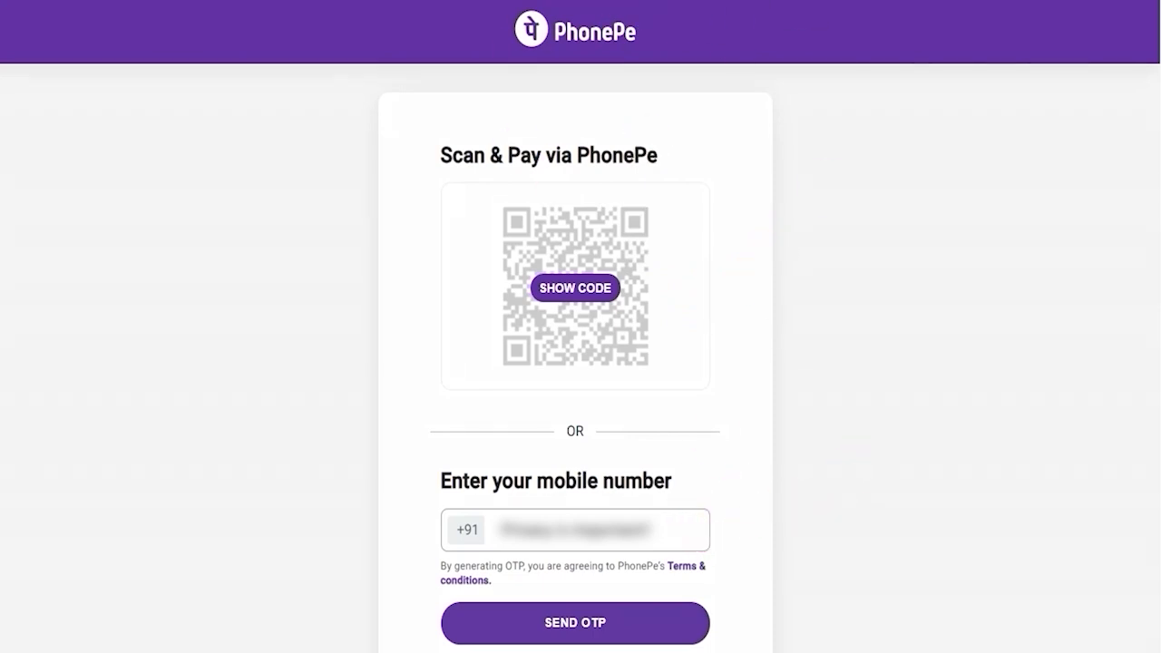
{"action": "left_click", "coordinate": [573, 290]}
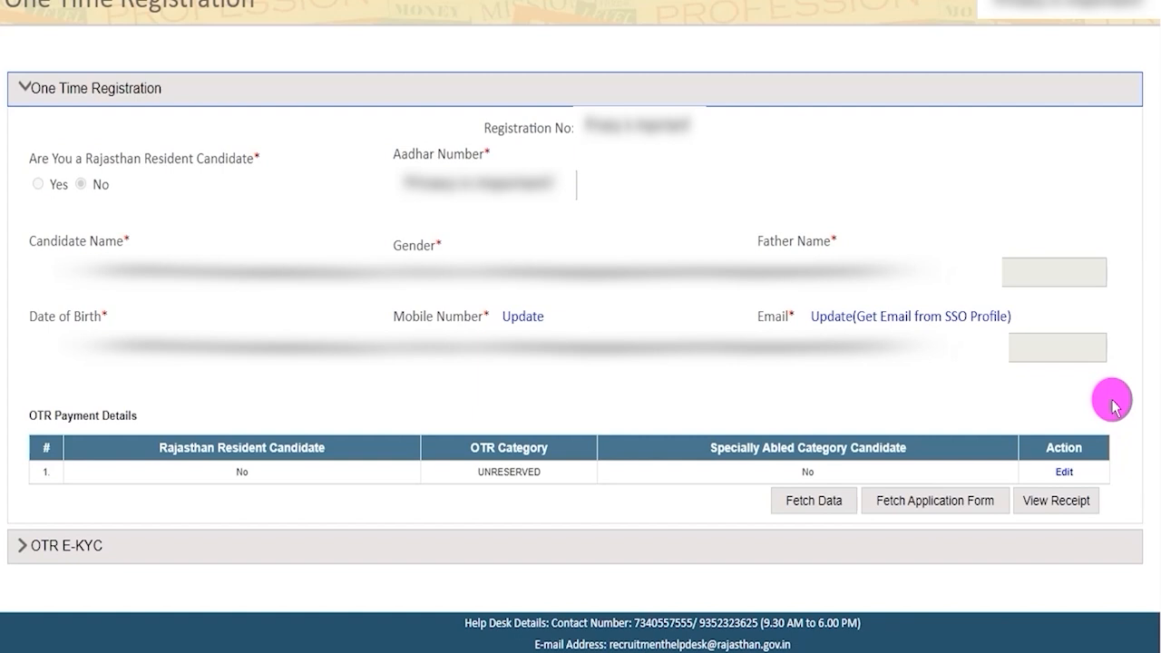
- View the receipt listing in the OTR Payment Details and close it
{"action": "left_click", "coordinate": [1060, 501]}
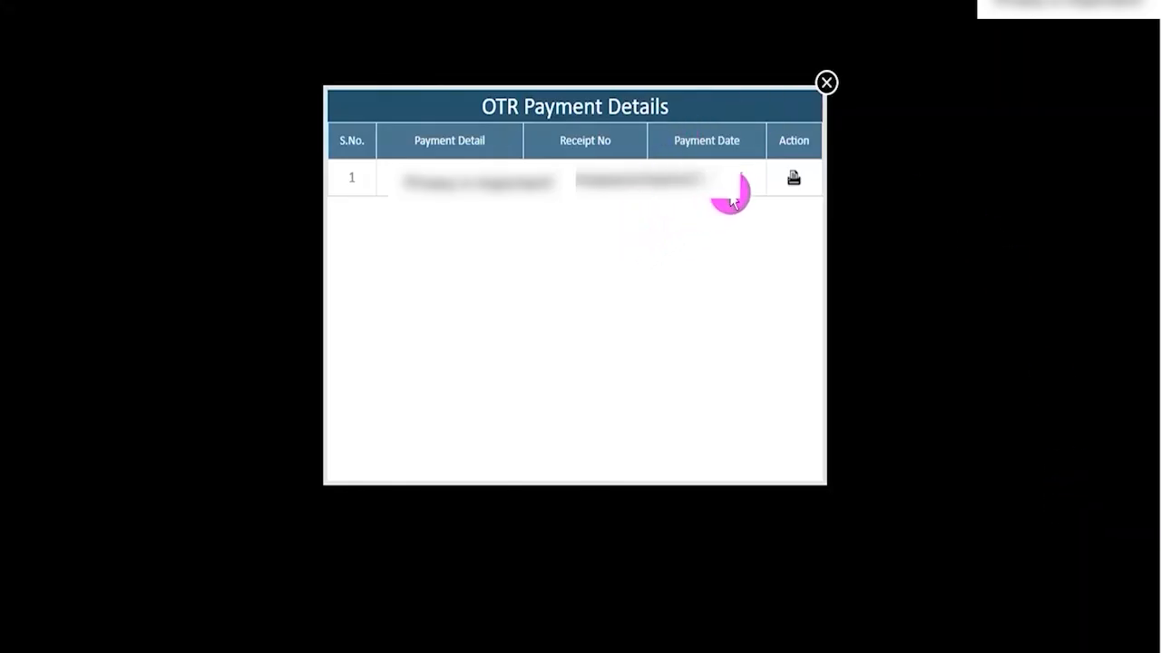
{"action": "left_click", "coordinate": [824, 85]}
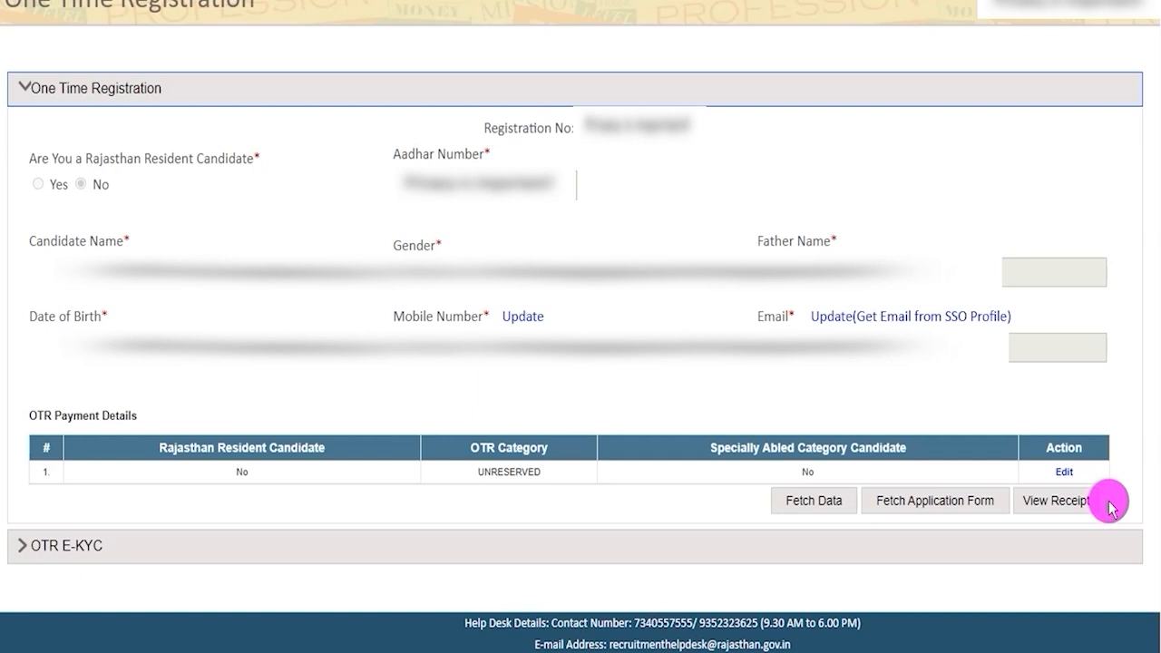
- Open the OTR E-KYC section and read the live photo instructions on blinking, glasses, background lighting and recapturing
{"action": "left_click", "coordinate": [91, 549]}
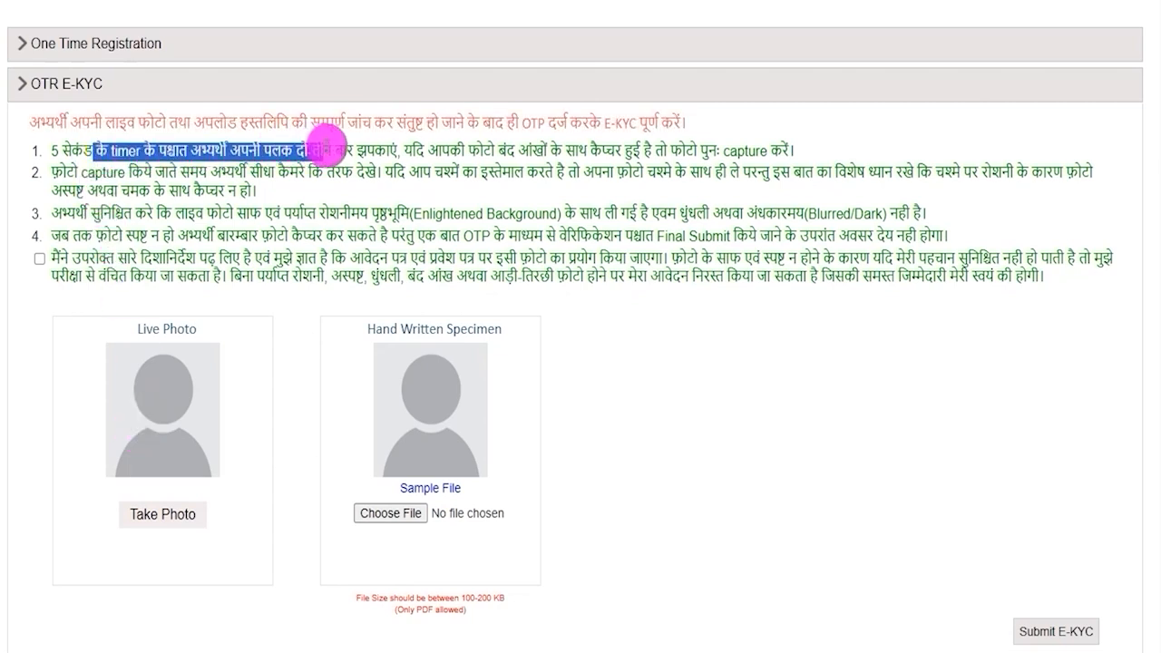
{"action": "left_click_drag", "start_coordinate": [368, 145], "coordinate": [427, 143]}
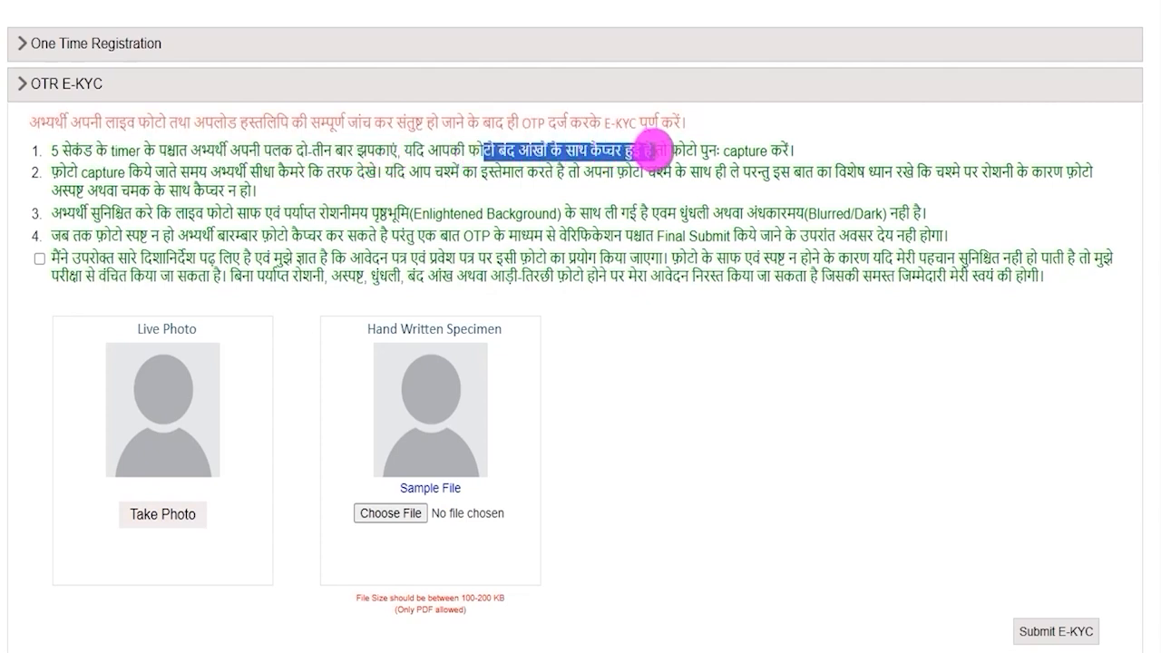
{"action": "left_click_drag", "start_coordinate": [685, 150], "coordinate": [746, 154]}
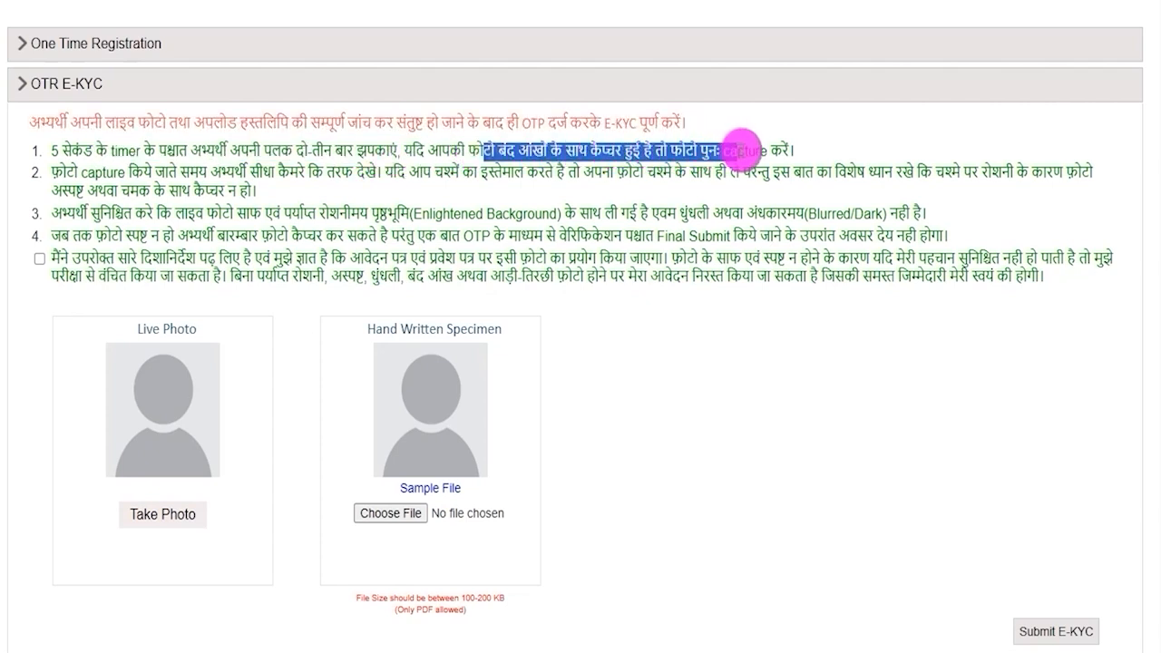
{"action": "left_click", "coordinate": [37, 149]}
{"action": "left_click_drag", "start_coordinate": [78, 172], "coordinate": [361, 171]}
{"action": "left_click_drag", "start_coordinate": [433, 173], "coordinate": [740, 177]}
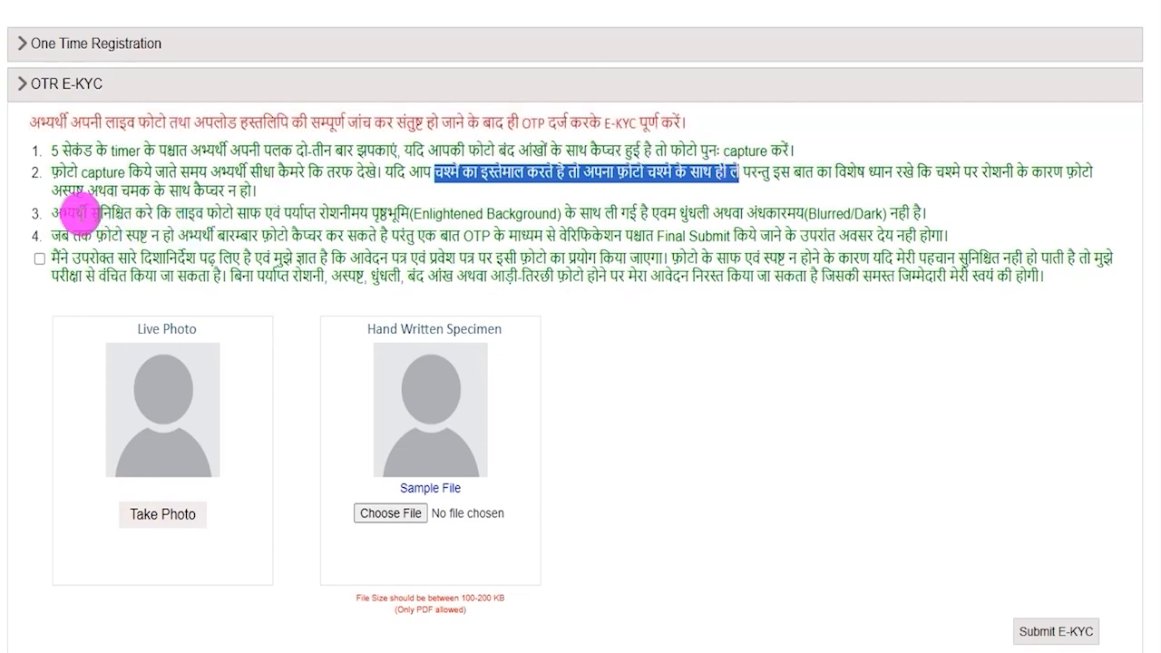
{"action": "left_click_drag", "start_coordinate": [71, 211], "coordinate": [397, 224]}
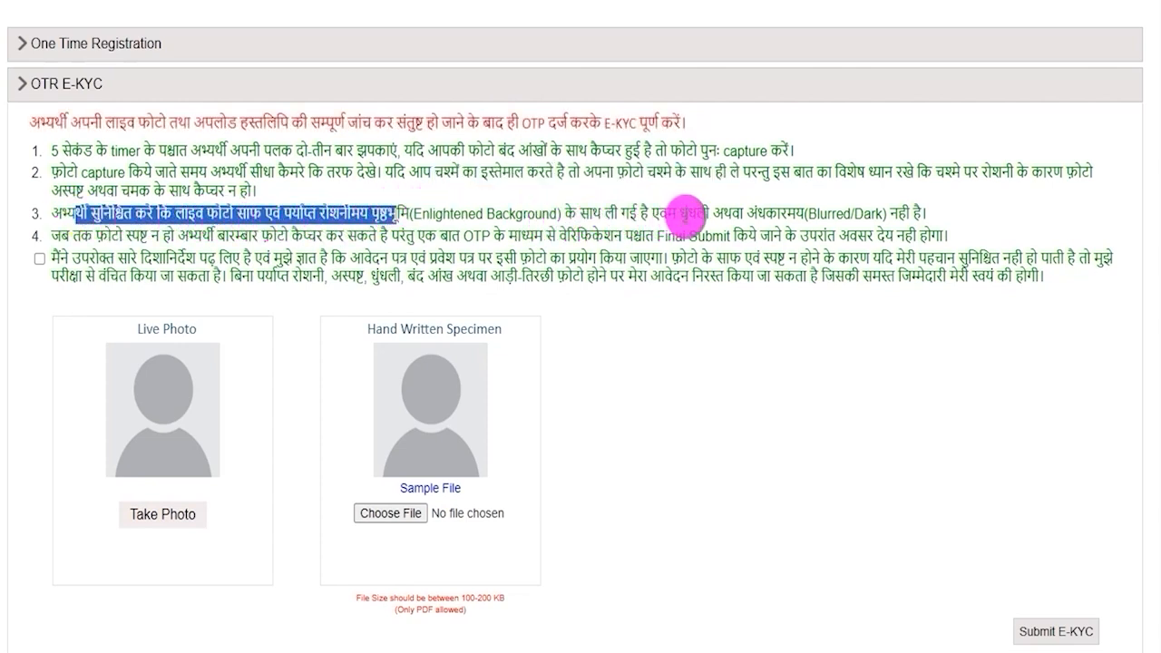
{"action": "left_click_drag", "start_coordinate": [687, 215], "coordinate": [855, 217]}
{"action": "left_click", "coordinate": [497, 237]}
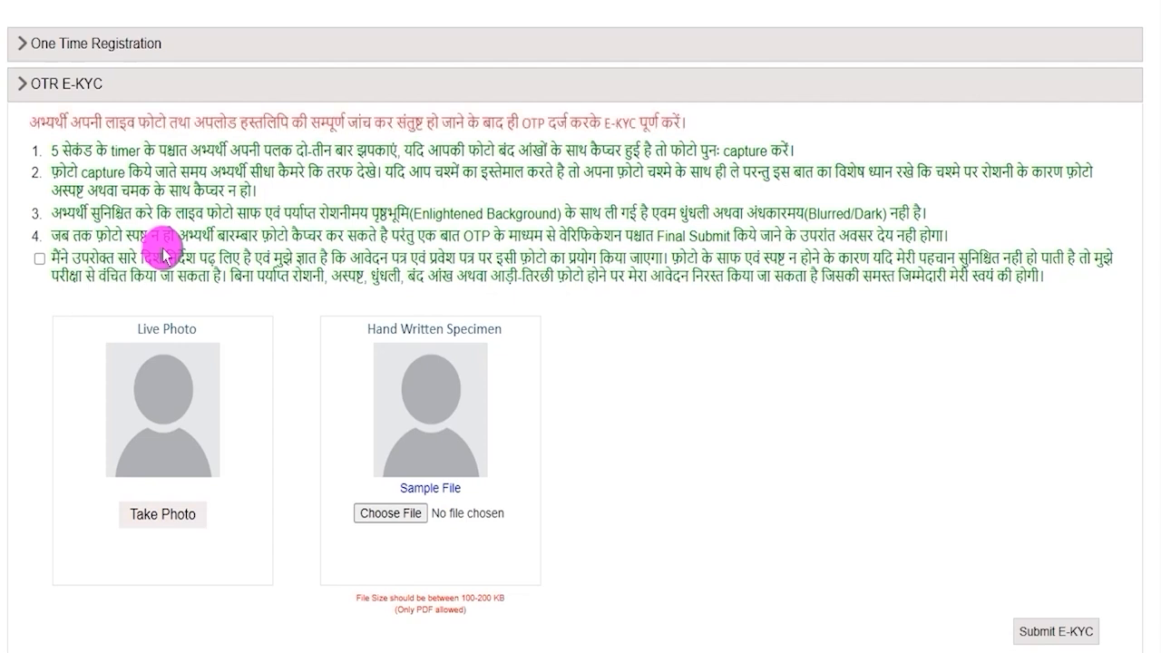
{"action": "left_click_drag", "start_coordinate": [112, 150], "coordinate": [174, 205]}
- Accept the declaration of having read the E-KYC guidelines and start taking the live photo
{"action": "left_click", "coordinate": [38, 258]}
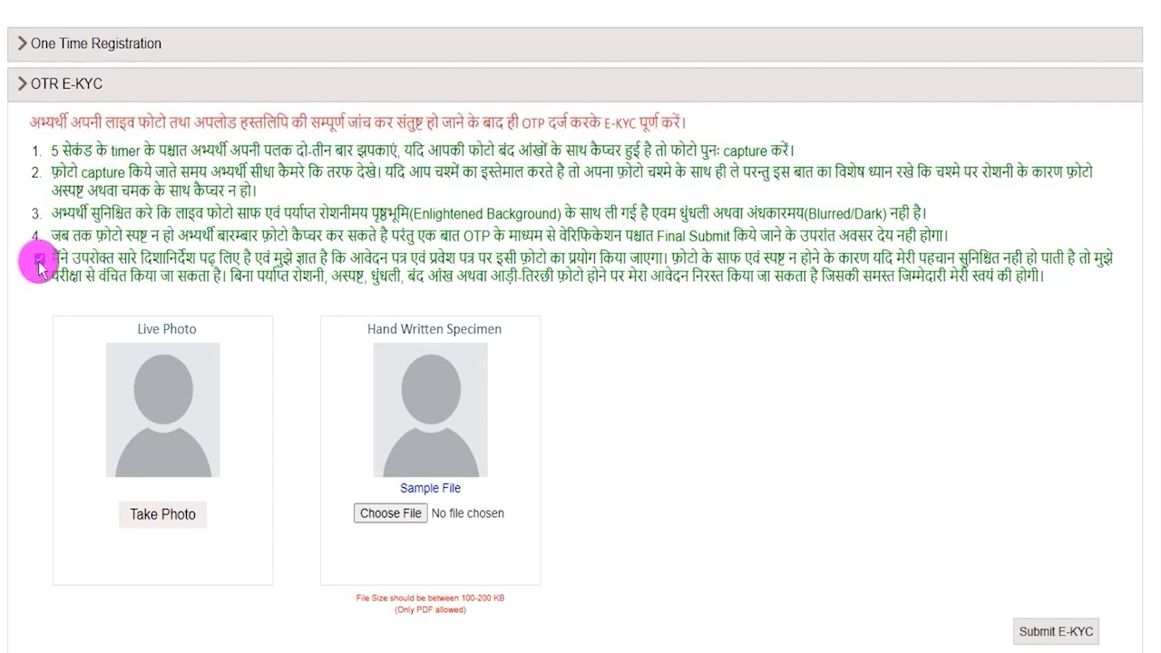
{"action": "left_click", "coordinate": [180, 514]}
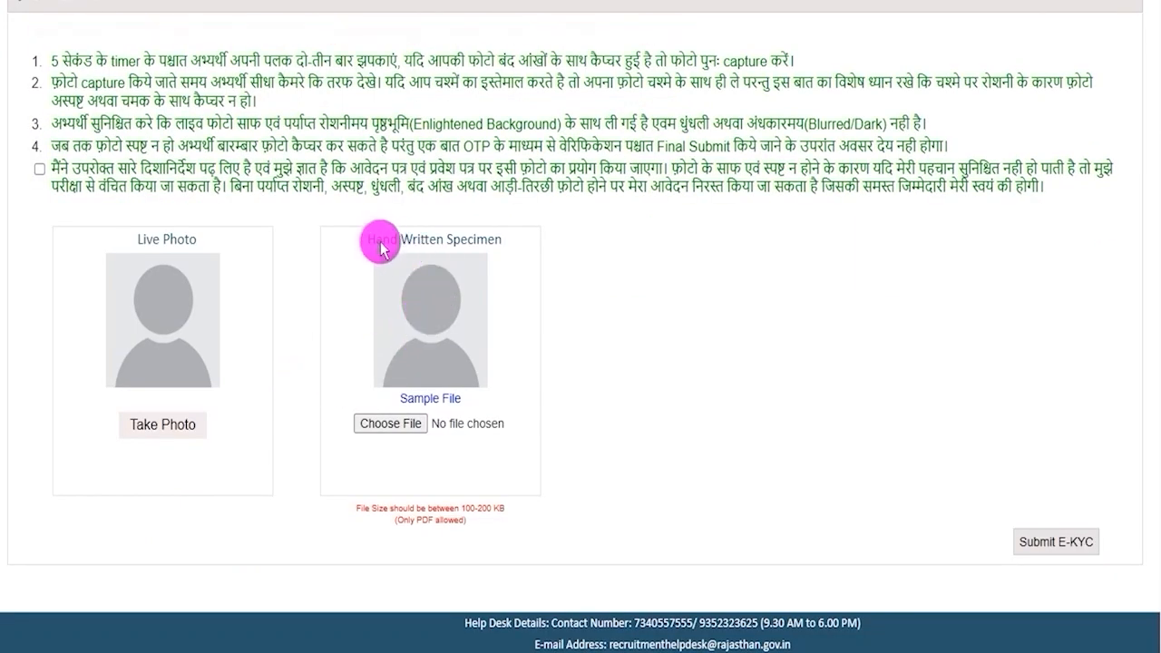
- Open the sample file for the Hand Written Specimen
{"action": "left_click_drag", "start_coordinate": [384, 241], "coordinate": [488, 247]}
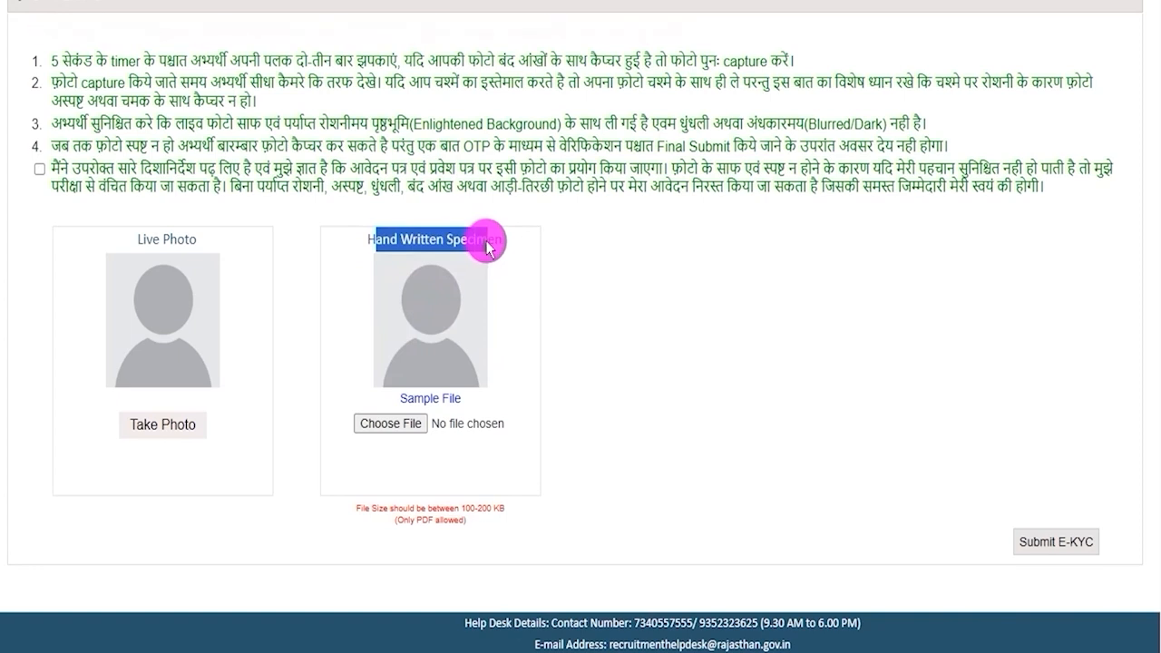
{"action": "left_click_drag", "start_coordinate": [389, 394], "coordinate": [459, 394]}
{"action": "left_click", "coordinate": [449, 398]}
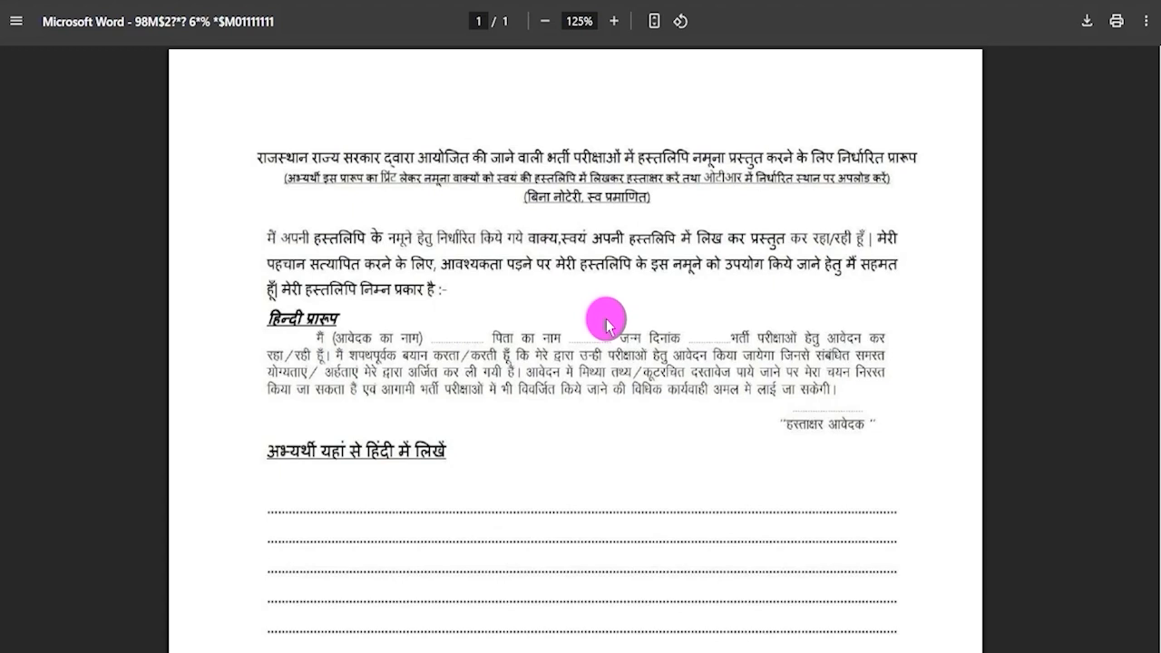
- Examine the Hindi proforma's name, father's name, birth date and signature blanks, and the lines for copying the declaration
{"action": "scroll", "coordinate": [606, 324], "scroll_direction": "down", "scroll_amount": 4}
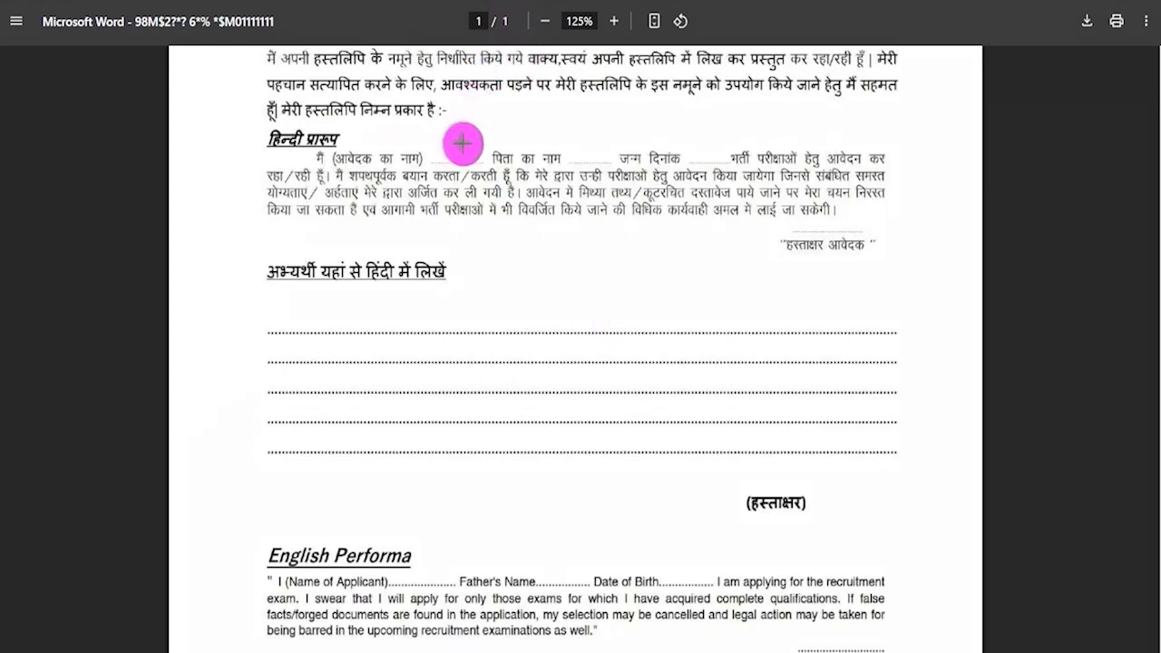
{"action": "left_click_drag", "start_coordinate": [461, 151], "coordinate": [491, 137]}
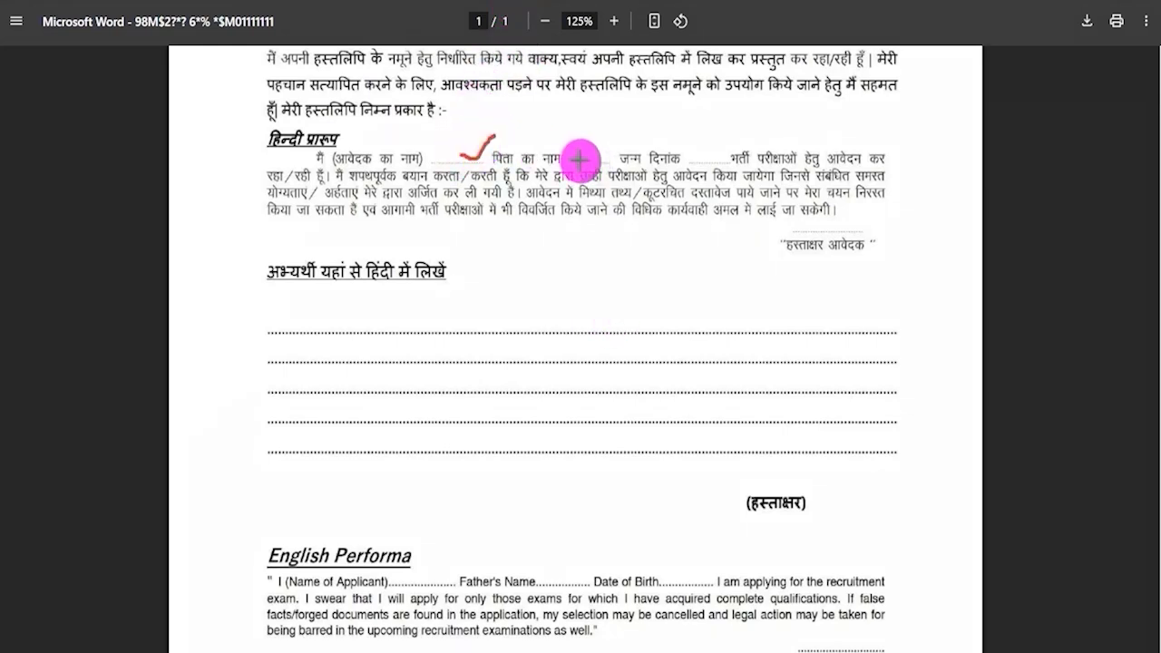
{"action": "left_click_drag", "start_coordinate": [578, 154], "coordinate": [622, 132]}
{"action": "left_click_drag", "start_coordinate": [688, 160], "coordinate": [725, 136]}
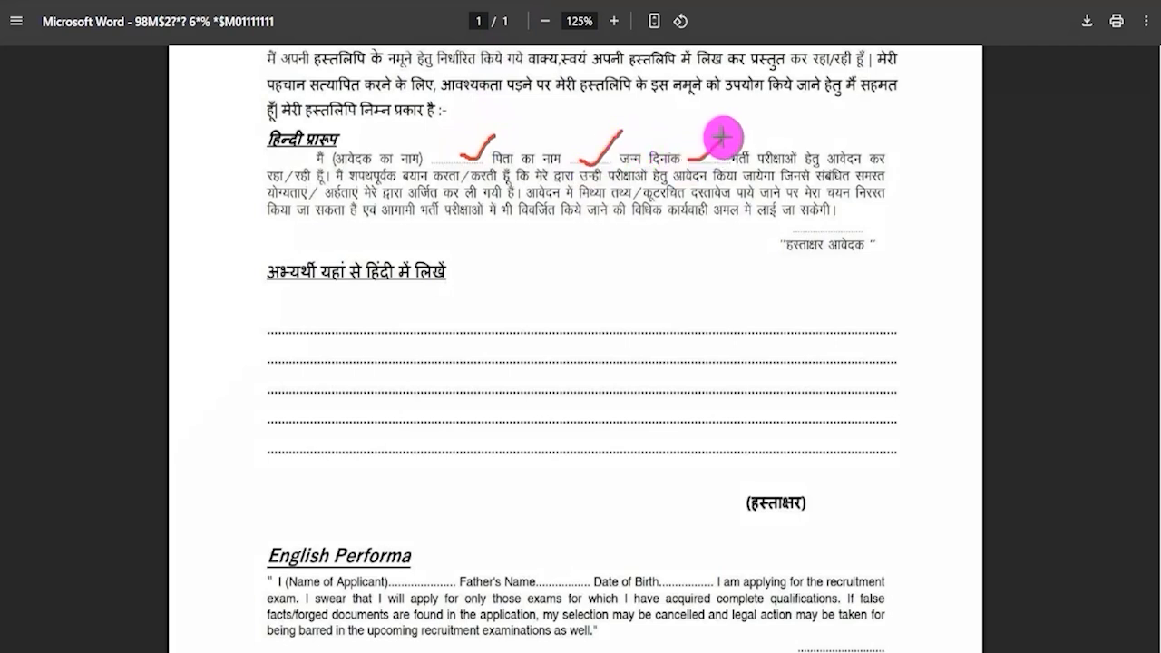
{"action": "left_click_drag", "start_coordinate": [873, 228], "coordinate": [944, 187]}
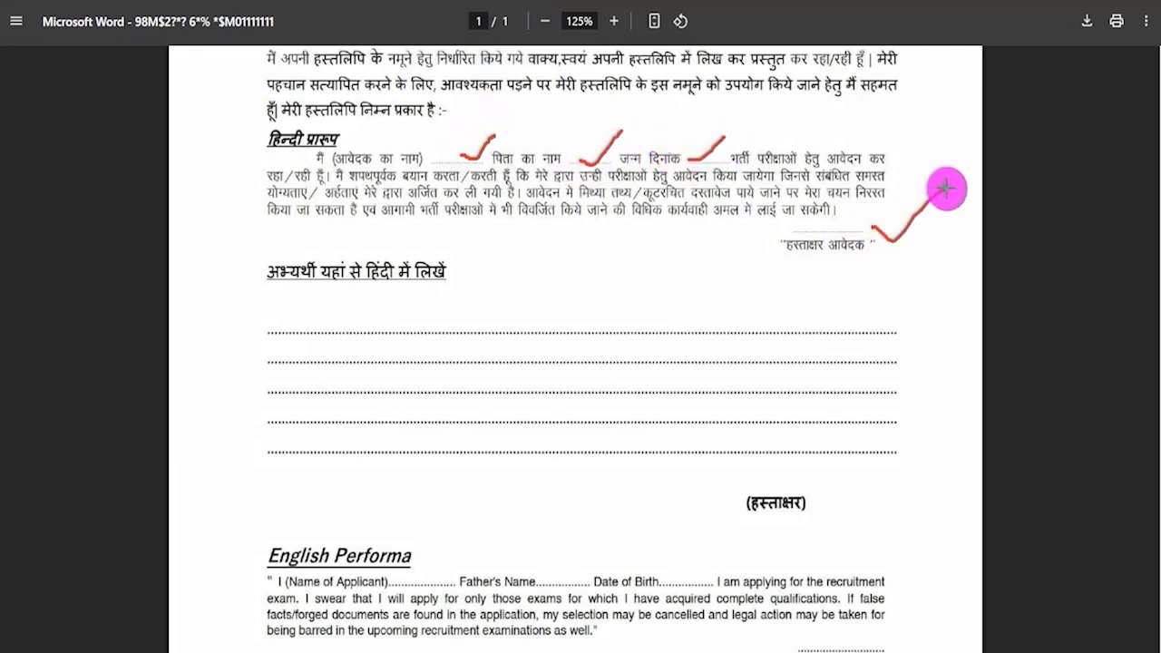
{"action": "mouse_move", "coordinate": [260, 150]}
{"action": "left_mouse_down"}
{"action": "mouse_move", "coordinate": [623, 176]}
{"action": "mouse_move", "coordinate": [910, 258]}
{"action": "left_mouse_up"}
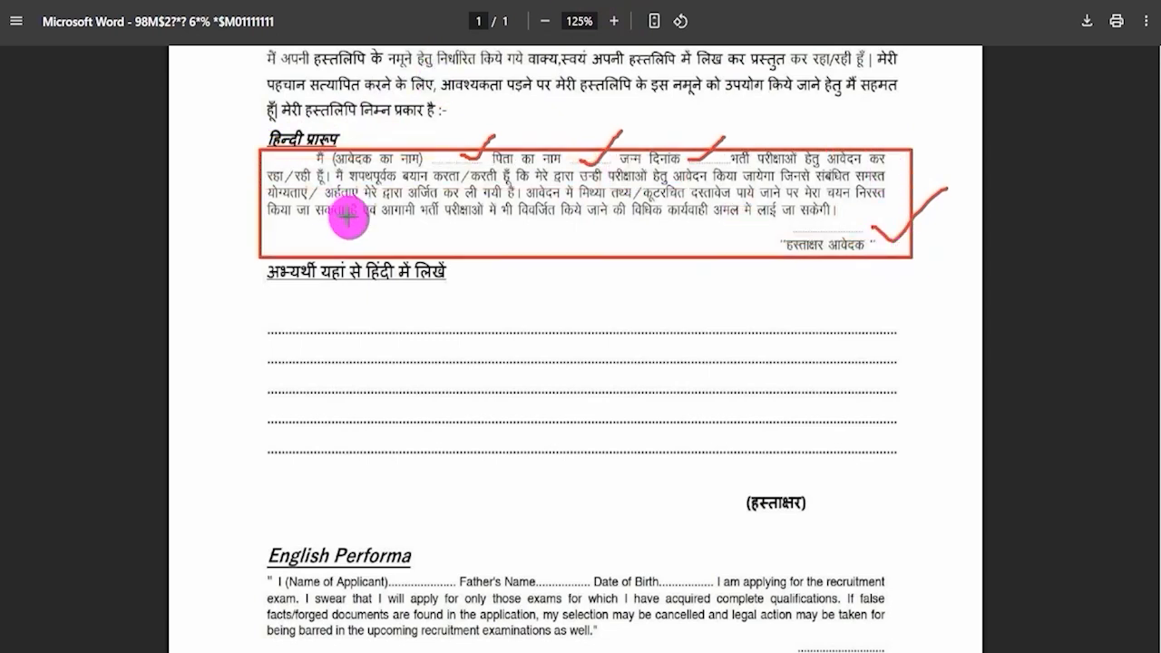
{"action": "mouse_move", "coordinate": [253, 320]}
{"action": "left_mouse_down"}
{"action": "mouse_move", "coordinate": [689, 409]}
{"action": "mouse_move", "coordinate": [912, 476]}
{"action": "left_mouse_up"}
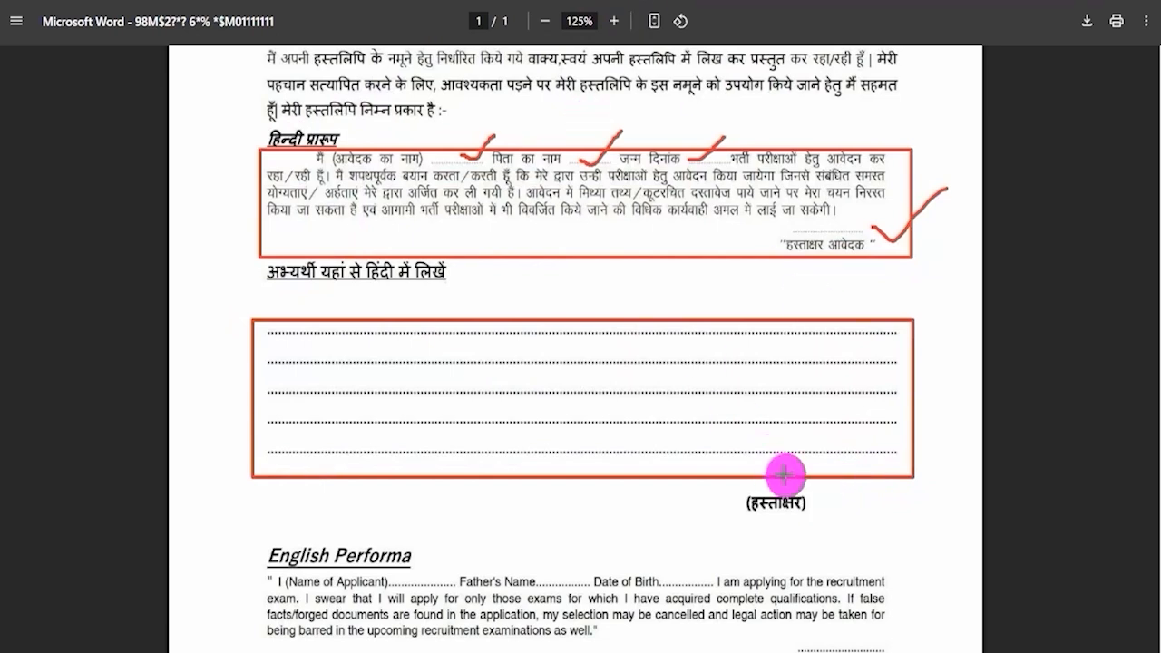
{"action": "left_click_drag", "start_coordinate": [808, 495], "coordinate": [875, 436]}
{"action": "key", "text": "Escape"}
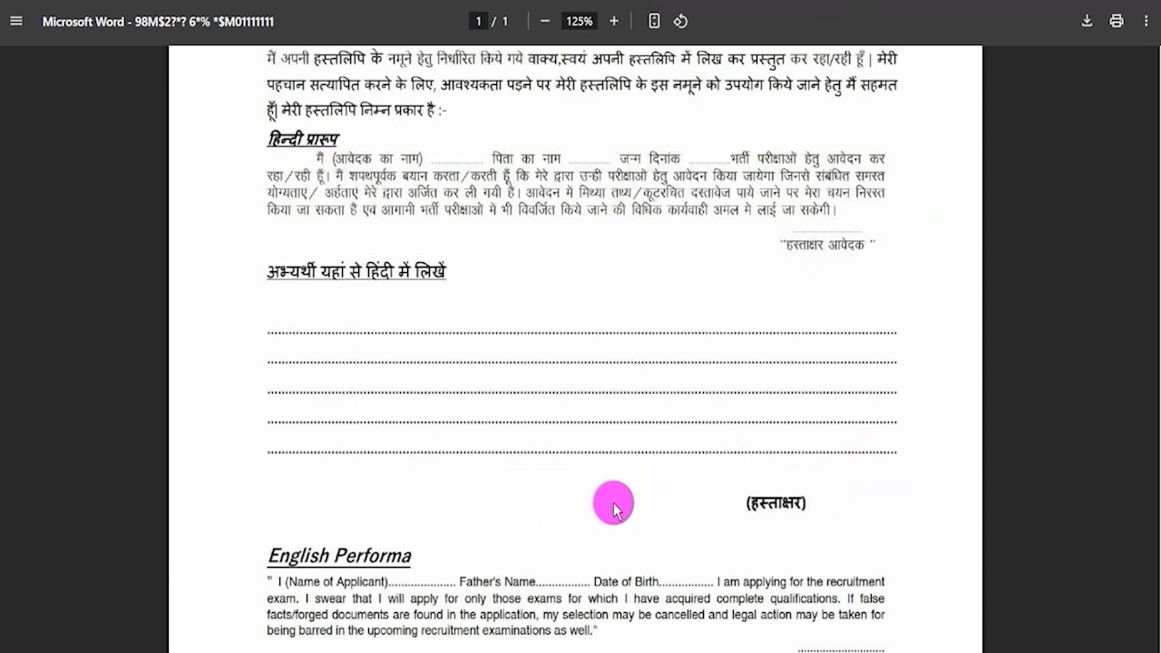
- Examine the English Performa's name, father's name, date of birth and signature blanks, and its declaration text
{"action": "scroll", "coordinate": [644, 518], "scroll_direction": "down", "scroll_amount": 4}
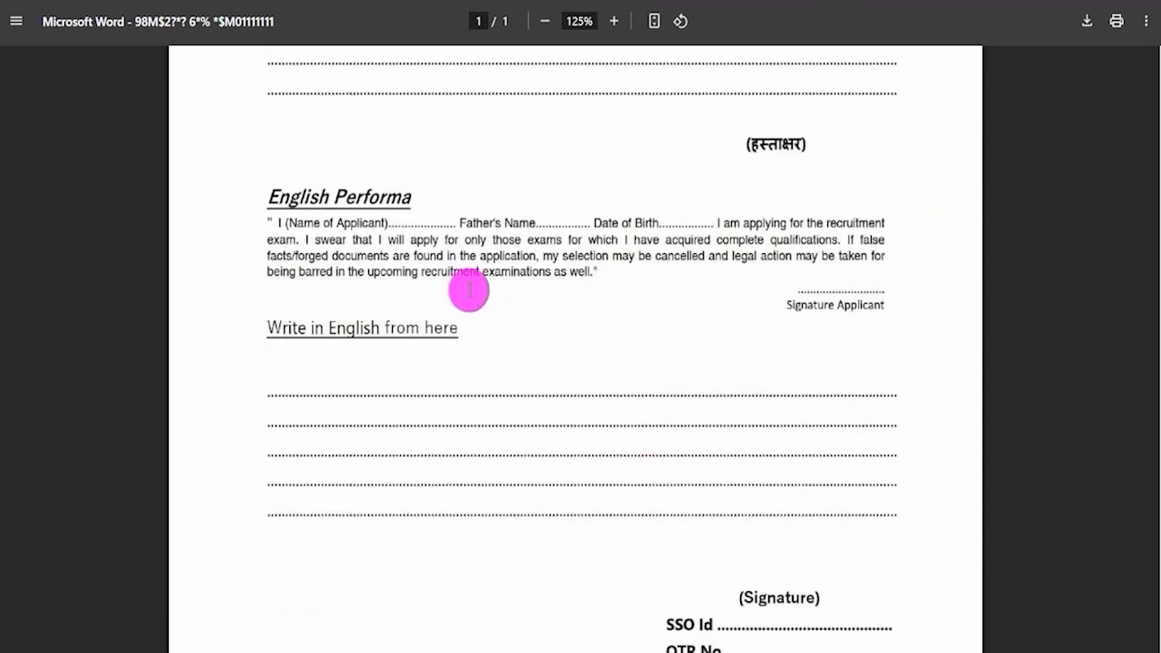
{"action": "left_click_drag", "start_coordinate": [259, 187], "coordinate": [381, 194]}
{"action": "left_click", "coordinate": [359, 197]}
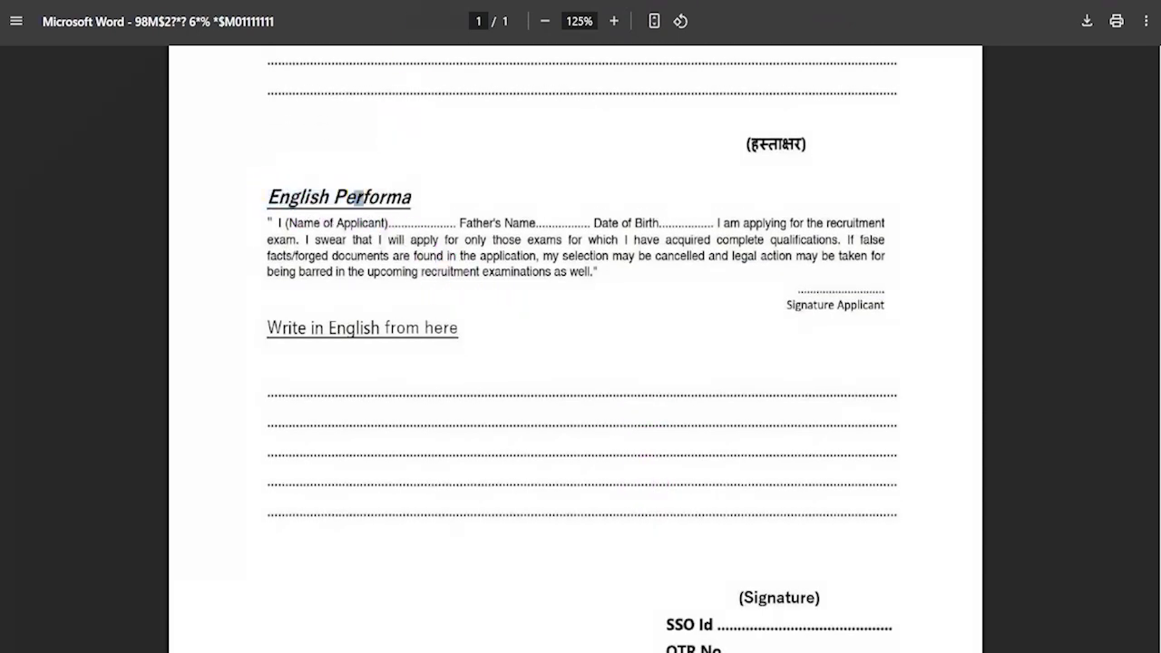
{"action": "scroll", "coordinate": [594, 182], "scroll_direction": "down", "scroll_amount": 1}
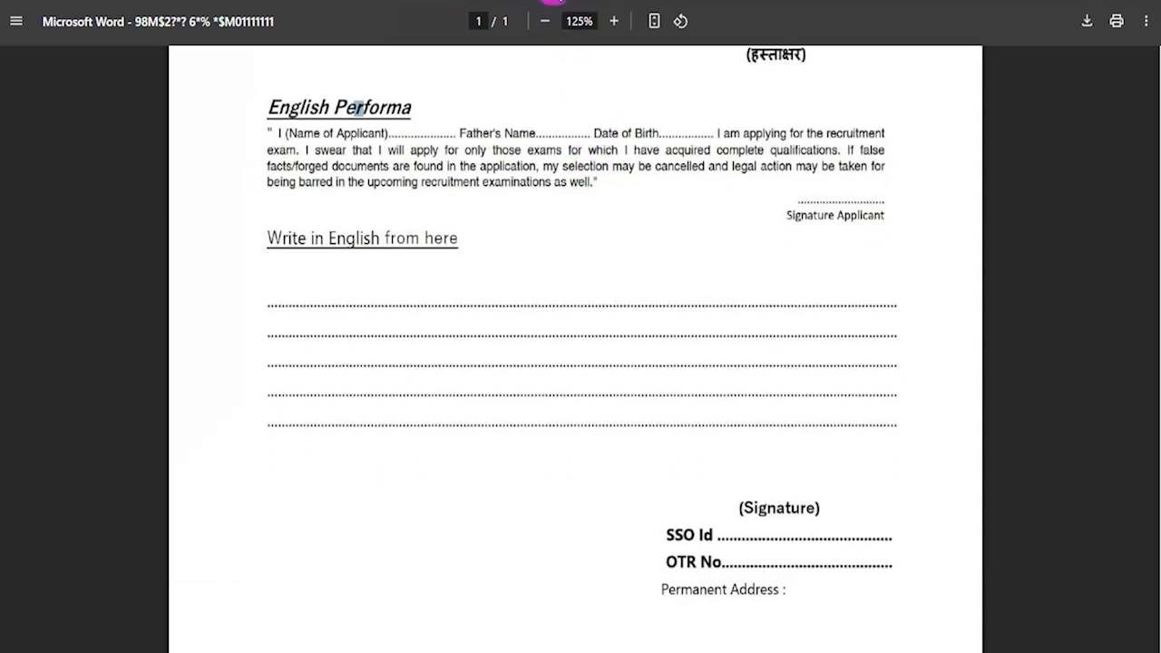
{"action": "left_click_drag", "start_coordinate": [428, 126], "coordinate": [472, 97]}
{"action": "left_click_drag", "start_coordinate": [538, 127], "coordinate": [582, 104]}
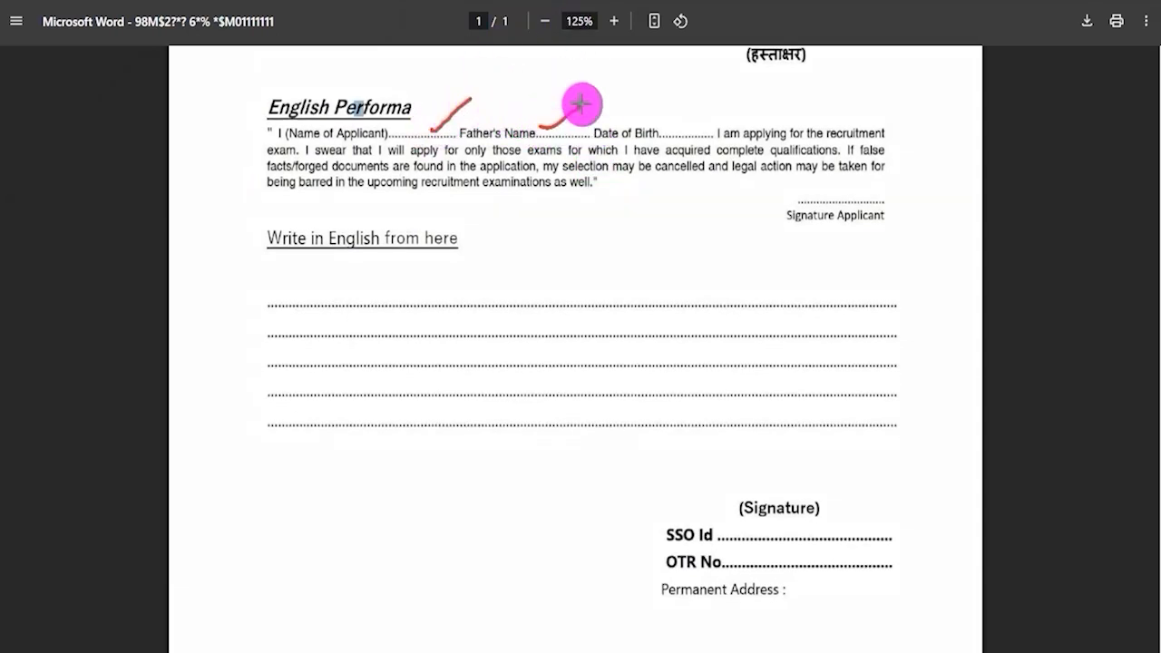
{"action": "left_click_drag", "start_coordinate": [669, 121], "coordinate": [723, 96]}
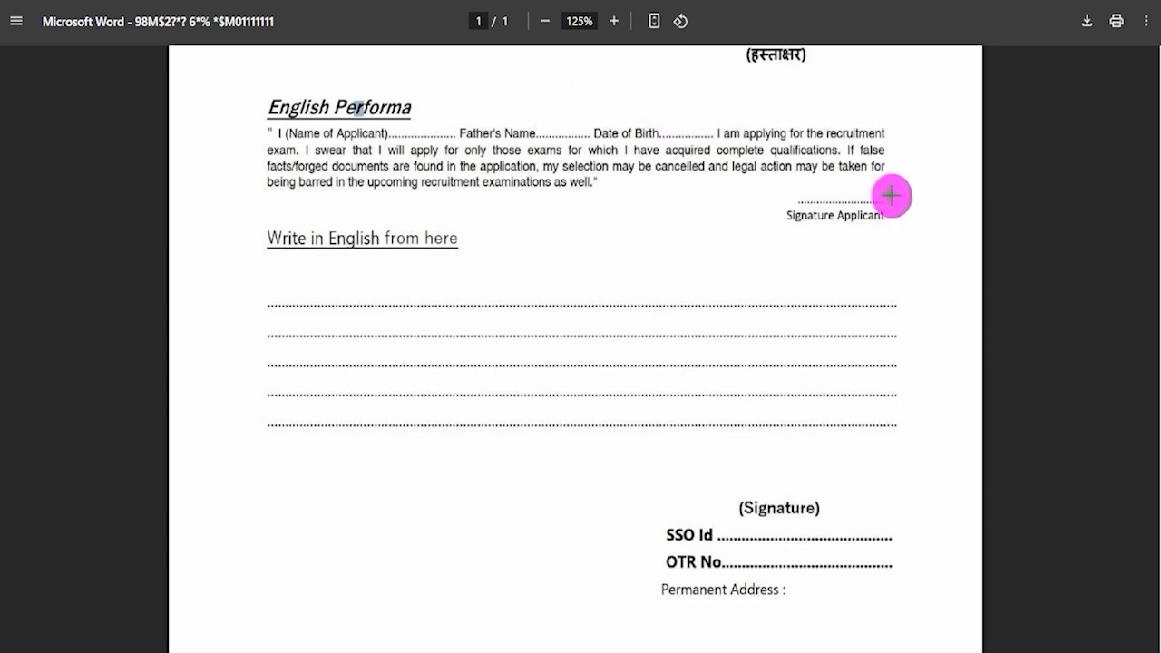
{"action": "left_click_drag", "start_coordinate": [893, 200], "coordinate": [967, 144]}
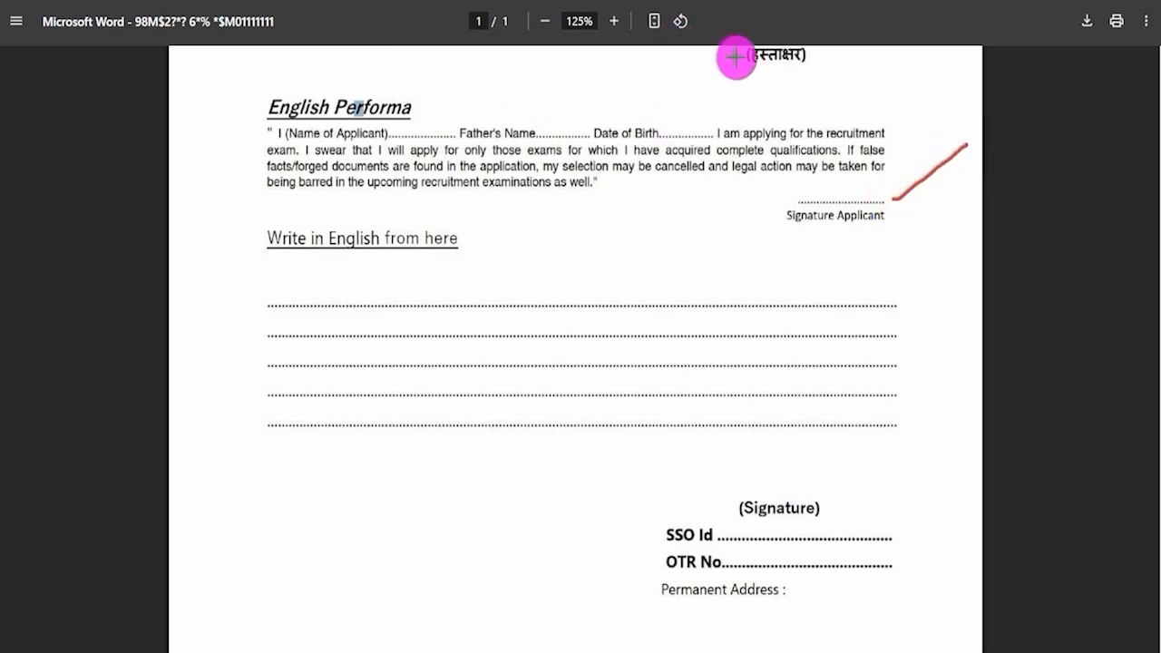
{"action": "mouse_move", "coordinate": [227, 78]}
{"action": "left_mouse_down"}
{"action": "mouse_move", "coordinate": [803, 218]}
{"action": "mouse_move", "coordinate": [899, 223]}
{"action": "mouse_move", "coordinate": [917, 211]}
{"action": "left_mouse_up"}
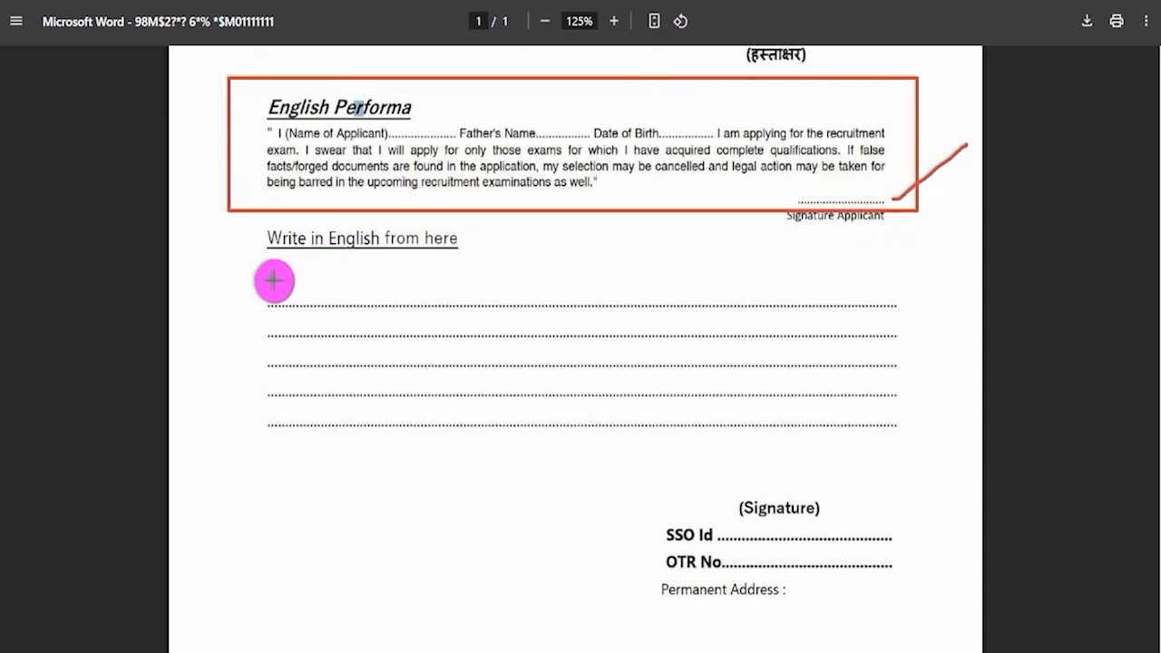
- Examine the lines for copying the declaration in English, and the signature, SSO Id, OTR No and Permanent Address blanks
{"action": "left_click_drag", "start_coordinate": [254, 291], "coordinate": [916, 459]}
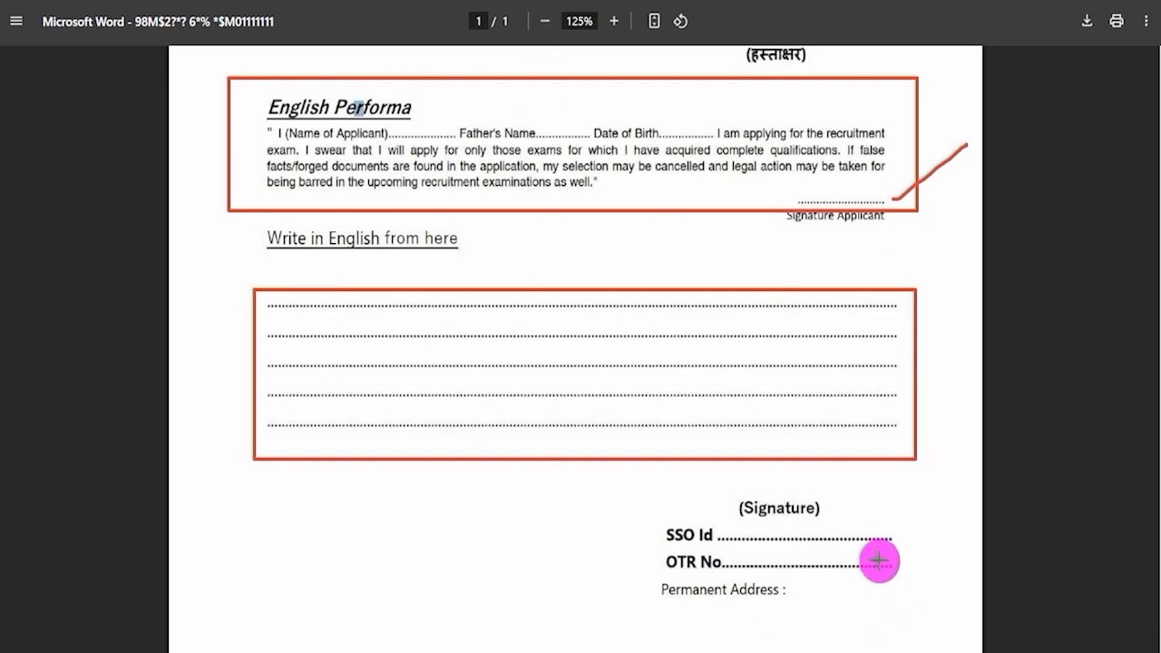
{"action": "left_click_drag", "start_coordinate": [867, 531], "coordinate": [929, 486]}
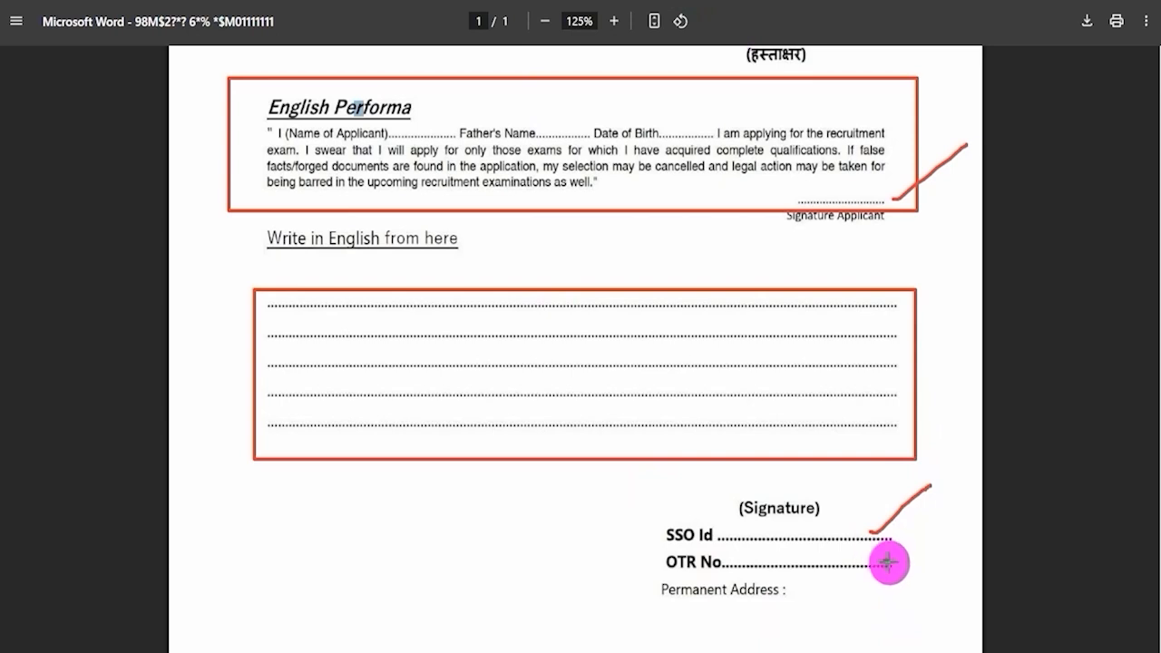
{"action": "left_click_drag", "start_coordinate": [886, 559], "coordinate": [938, 518]}
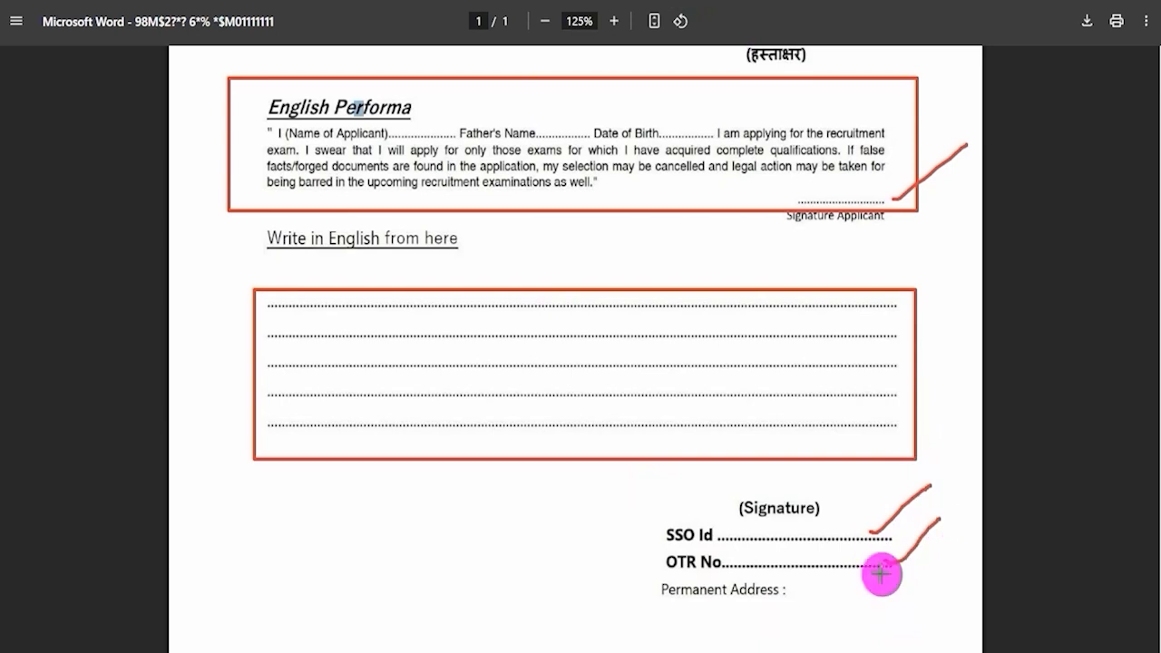
{"action": "left_click_drag", "start_coordinate": [799, 598], "coordinate": [896, 596]}
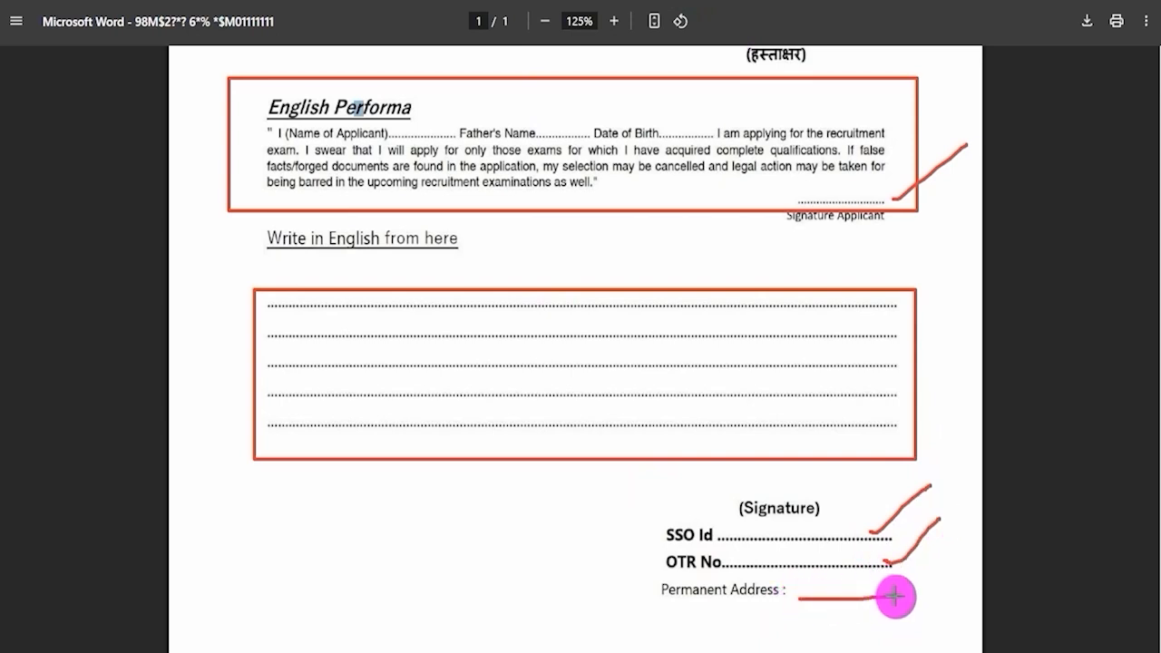
{"action": "left_click_drag", "start_coordinate": [778, 495], "coordinate": [825, 470]}
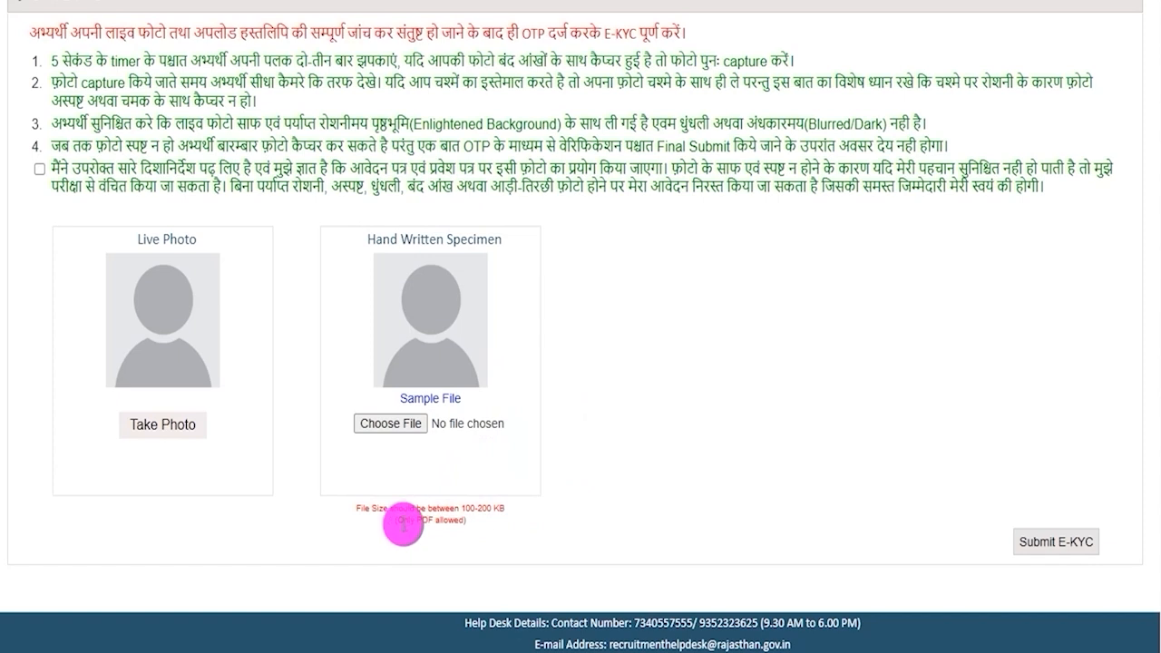
- Check the file size and format requirements for the Hand Written Specimen upload
{"action": "left_click_drag", "start_coordinate": [404, 526], "coordinate": [499, 509]}
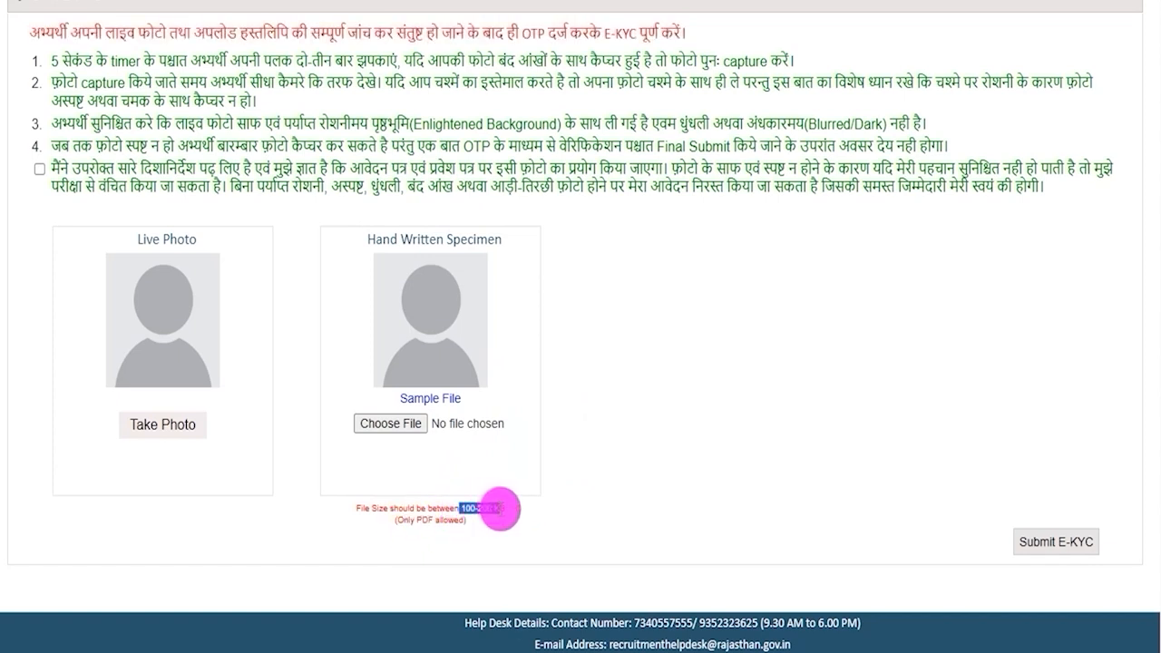
{"action": "left_click", "coordinate": [662, 413]}
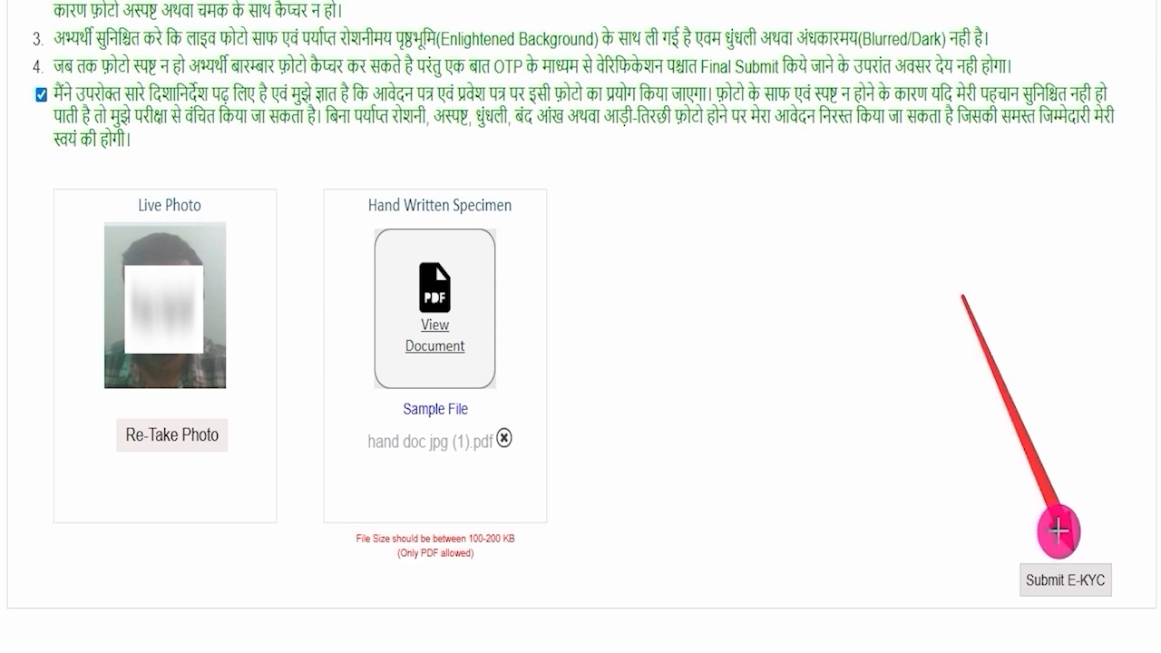
- Submit the E-KYC, confirm the declarations for the captured photo and the handwritten specimen, and request the OTP
{"action": "left_click", "coordinate": [1063, 579]}
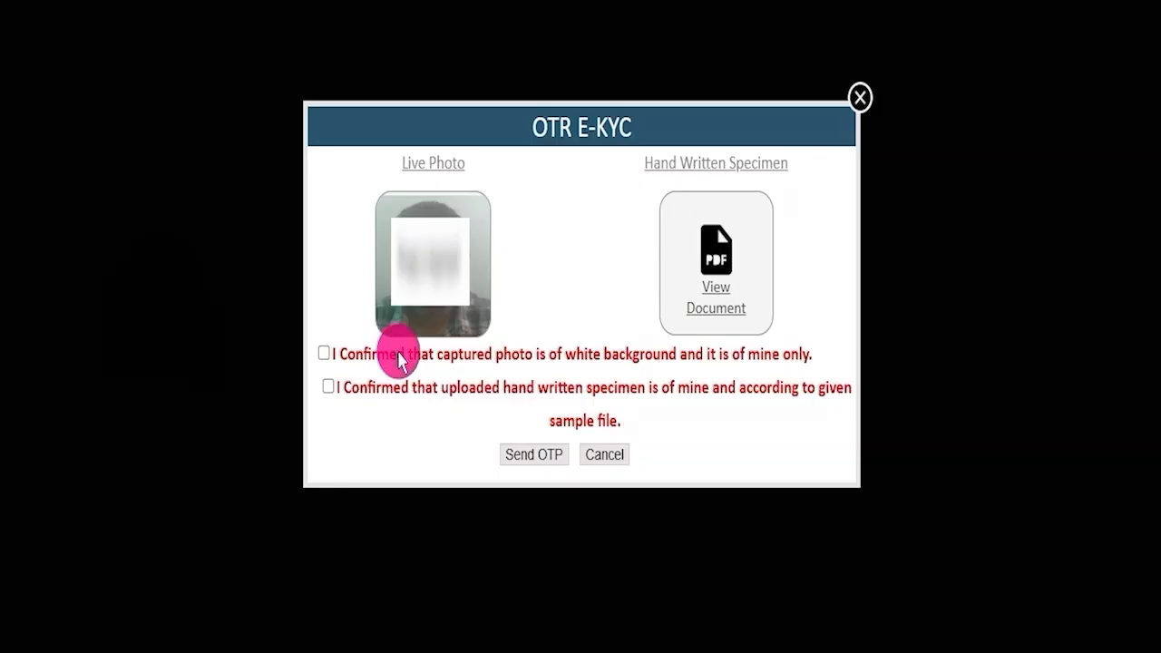
{"action": "left_click", "coordinate": [324, 353]}
{"action": "left_click", "coordinate": [327, 386]}
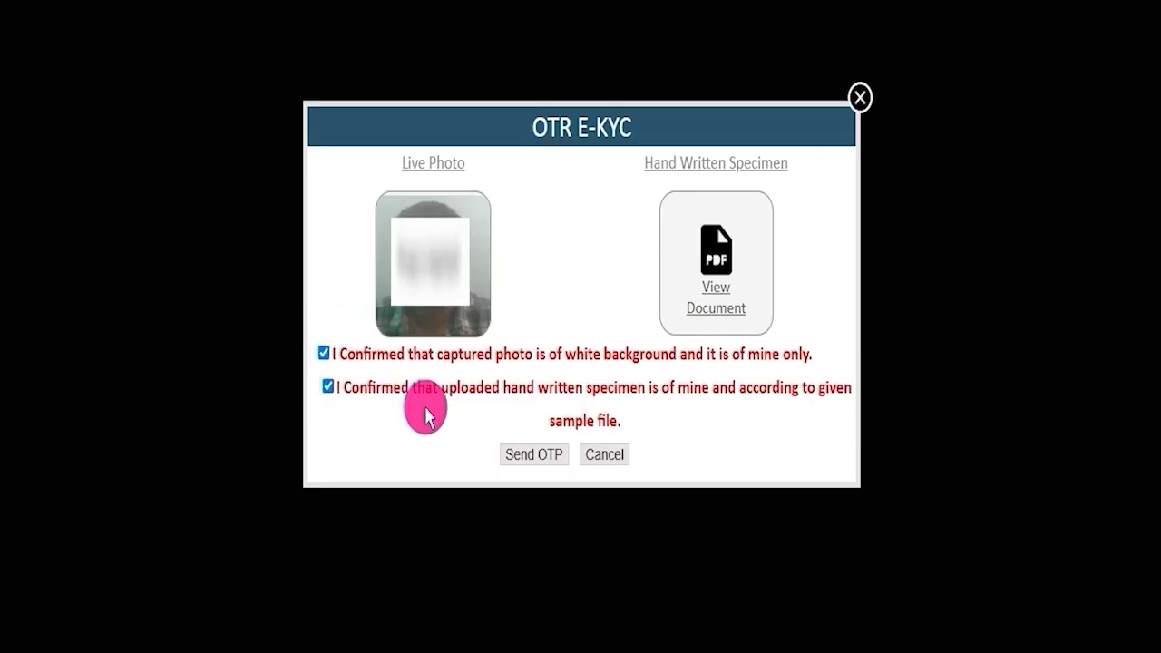
{"action": "left_click", "coordinate": [530, 456]}
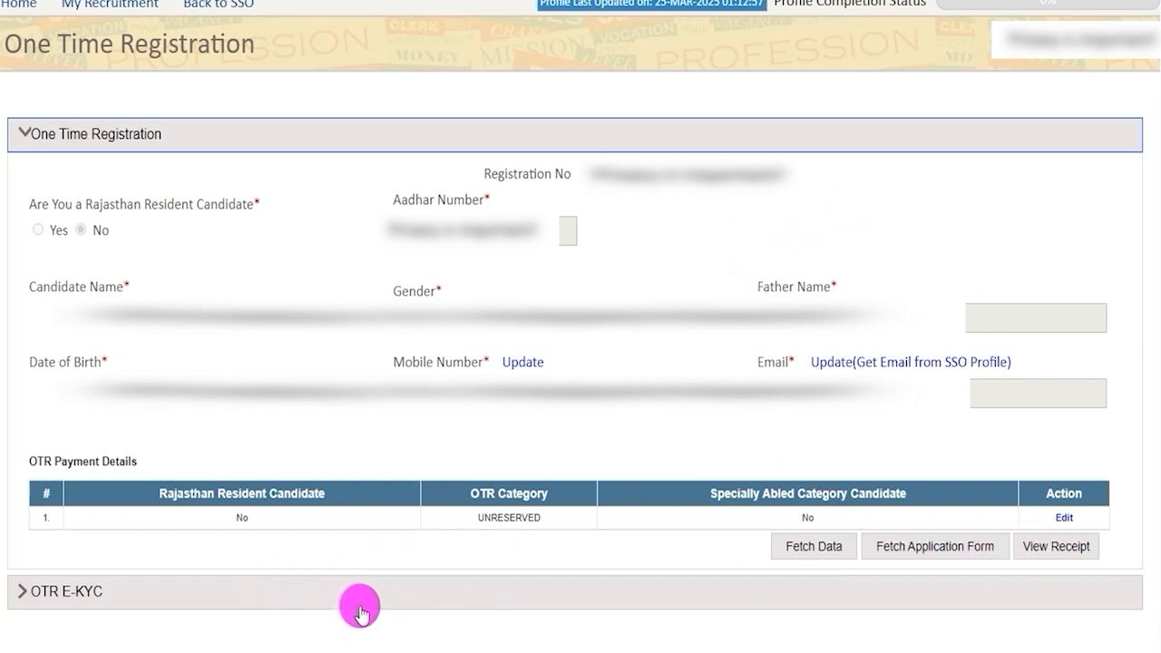
- Return to the recruitment dashboard and start an application for CLASS IV EMPLOYEE DIRECT RECRUITMENT-2024 (RSSB)
{"action": "left_click", "coordinate": [25, 9]}
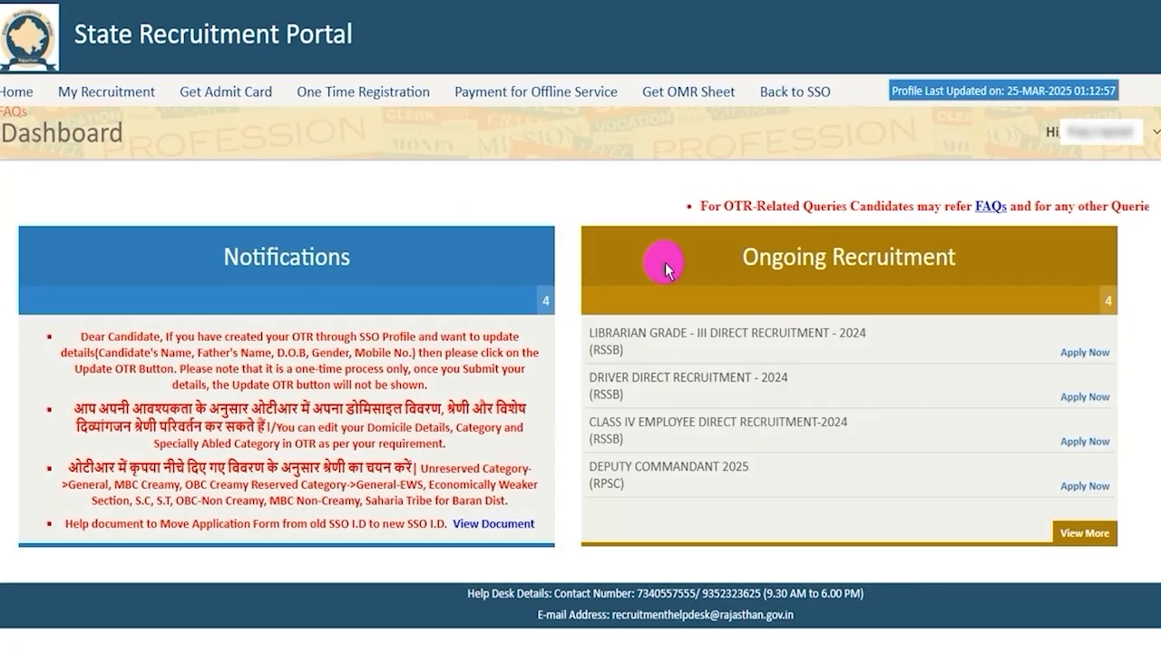
{"action": "left_click_drag", "start_coordinate": [746, 257], "coordinate": [961, 261]}
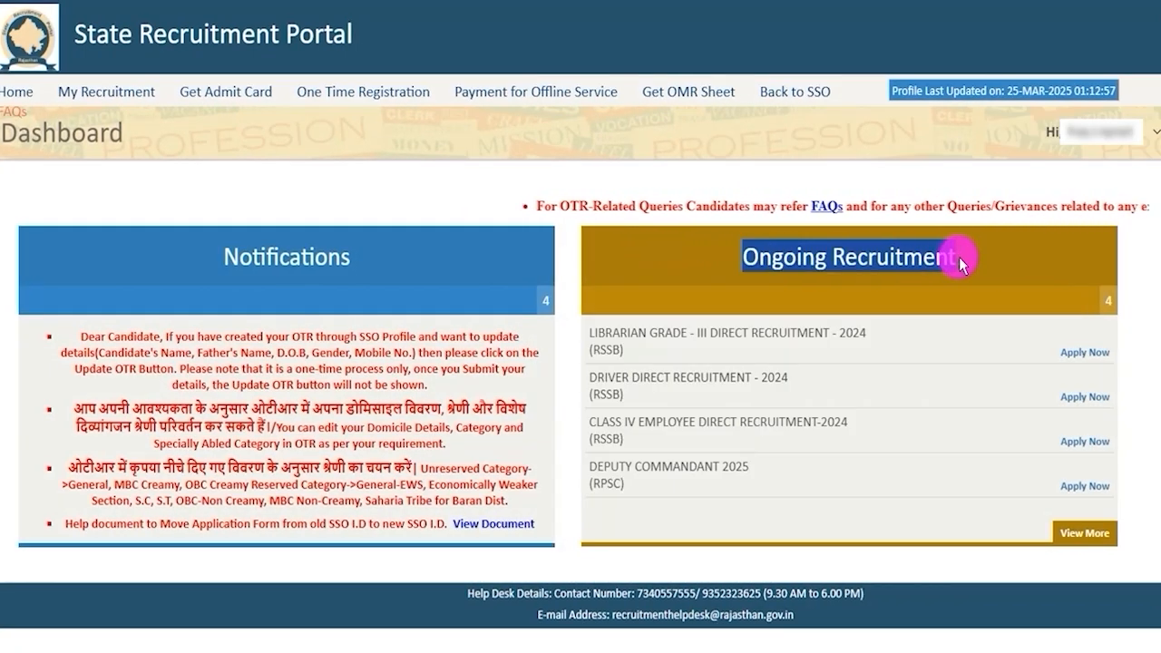
{"action": "left_click_drag", "start_coordinate": [587, 423], "coordinate": [826, 437]}
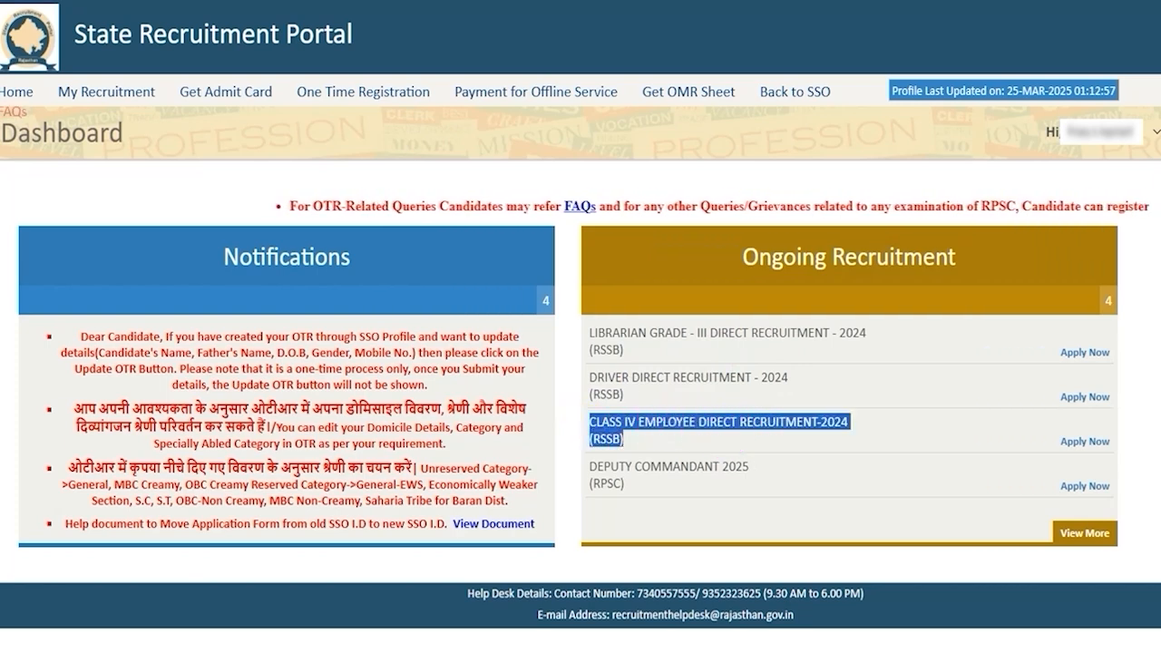
{"action": "left_click_drag", "start_coordinate": [1027, 420], "coordinate": [1109, 441]}
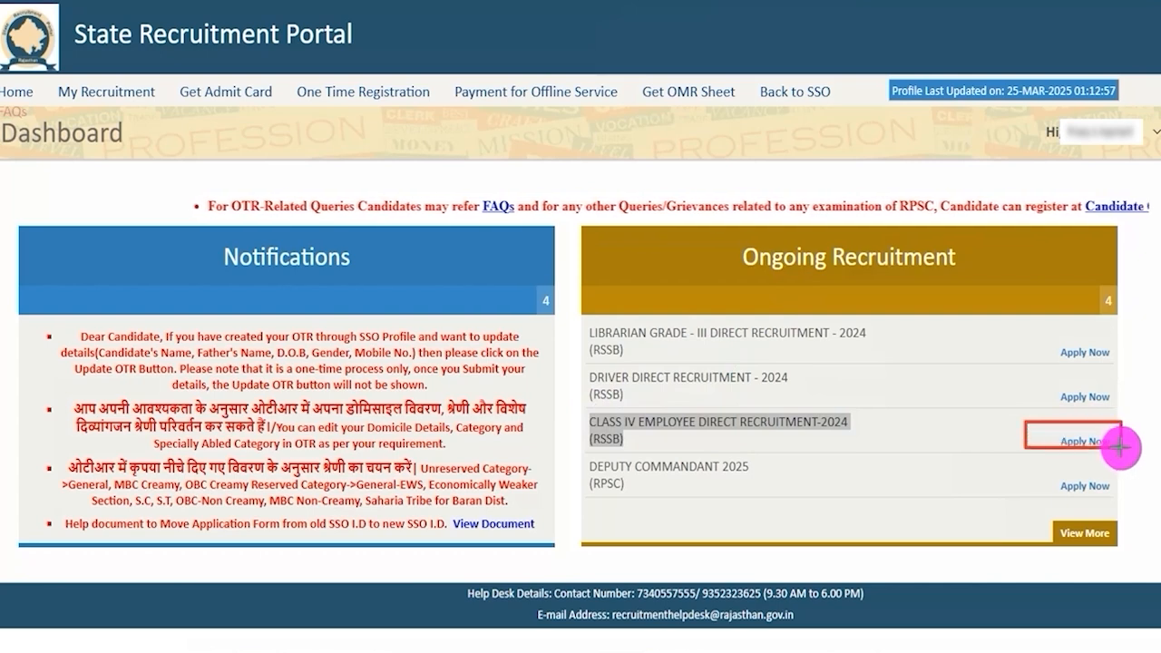
{"action": "left_click", "coordinate": [1087, 451]}
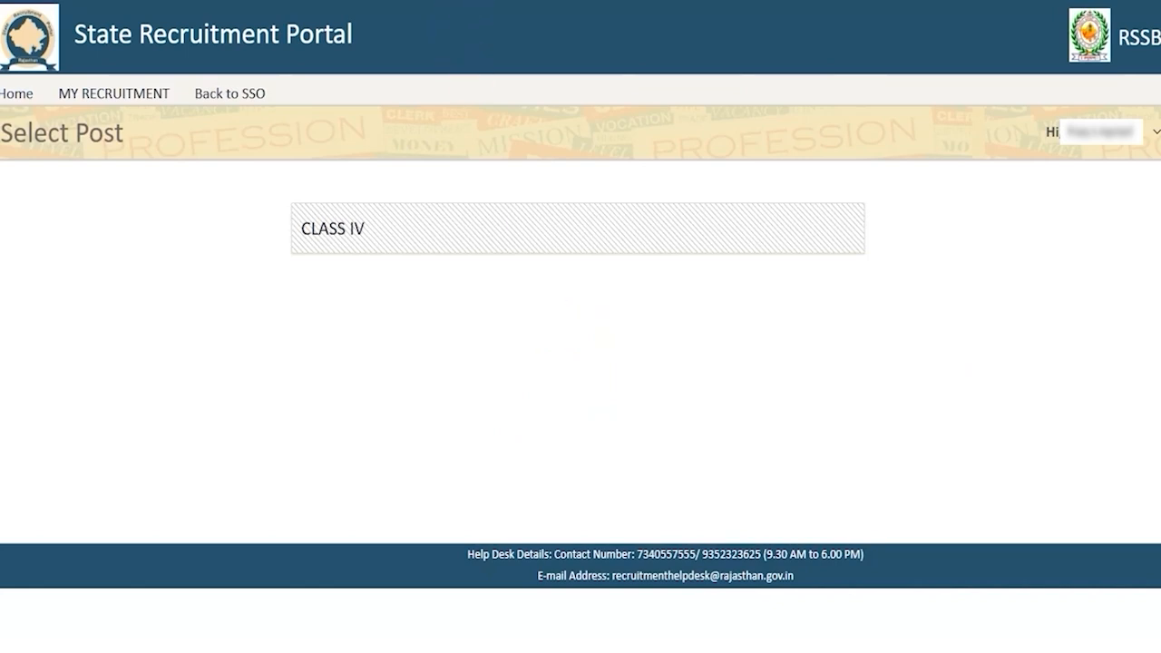
- Select the CLASS IV post and proceed to its application form with the reviewed OTR data
{"action": "mouse_move", "coordinate": [248, 180]}
{"action": "left_mouse_down"}
{"action": "mouse_move", "coordinate": [623, 262]}
{"action": "mouse_move", "coordinate": [900, 281]}
{"action": "left_mouse_up"}
{"action": "left_click", "coordinate": [425, 221]}
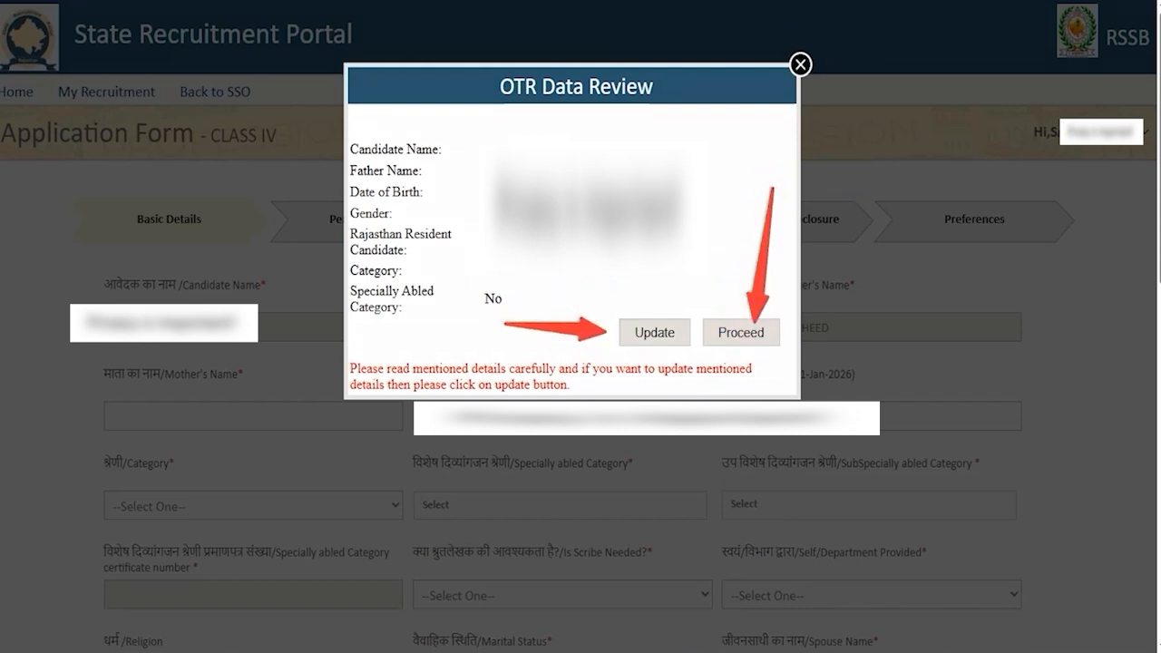
{"action": "left_click", "coordinate": [742, 339]}
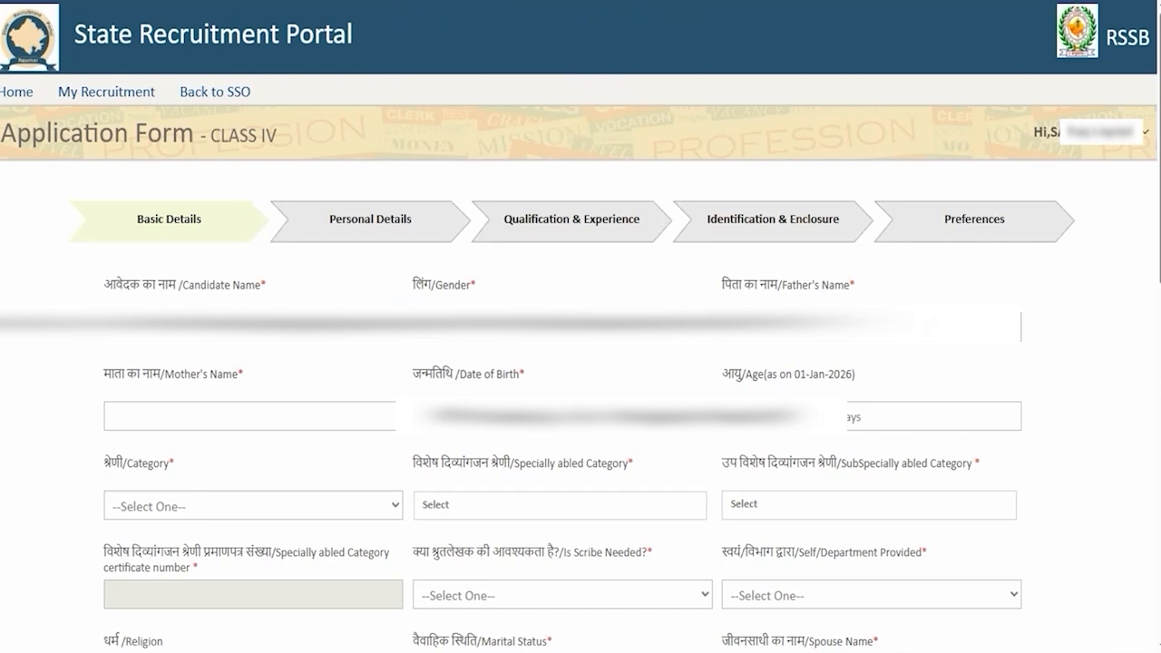
- Set the candidate's Category to GENERAL in the Basic Details section
{"action": "left_click_drag", "start_coordinate": [298, 413], "coordinate": [392, 355]}
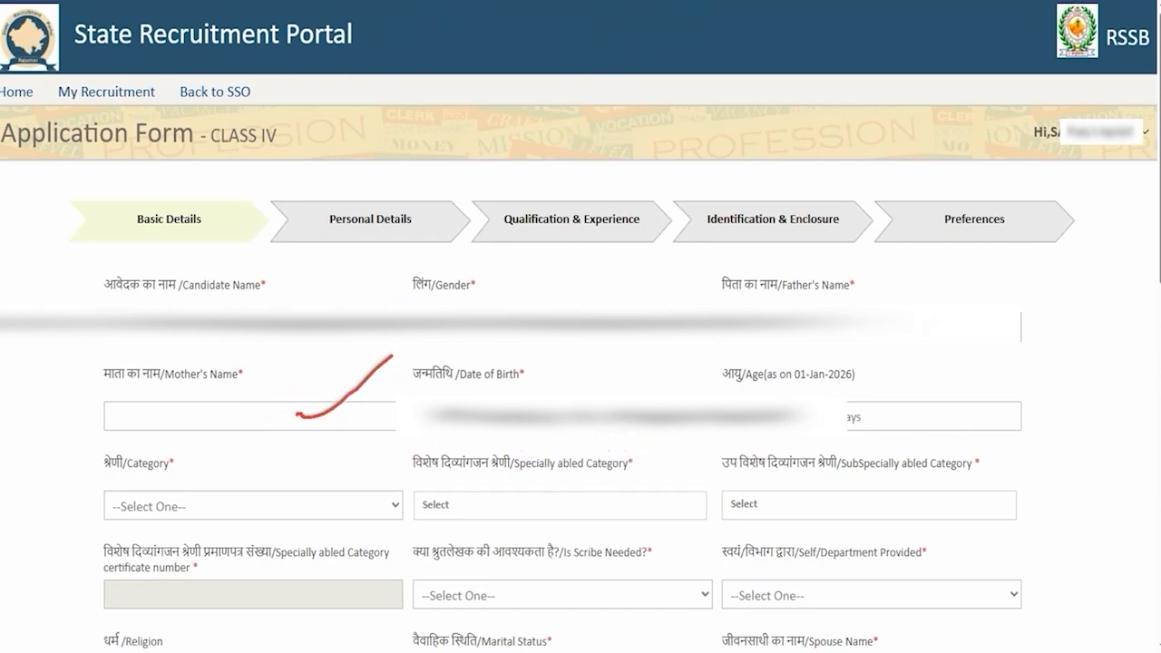
{"action": "left_click", "coordinate": [328, 509]}
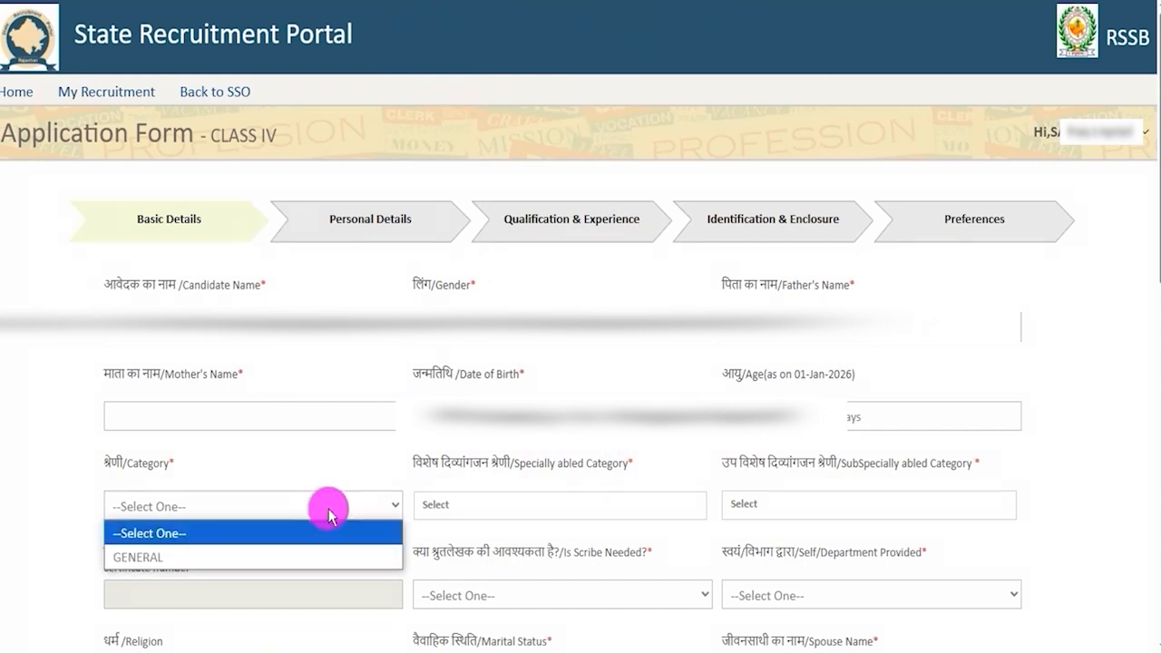
{"action": "left_click", "coordinate": [264, 557]}
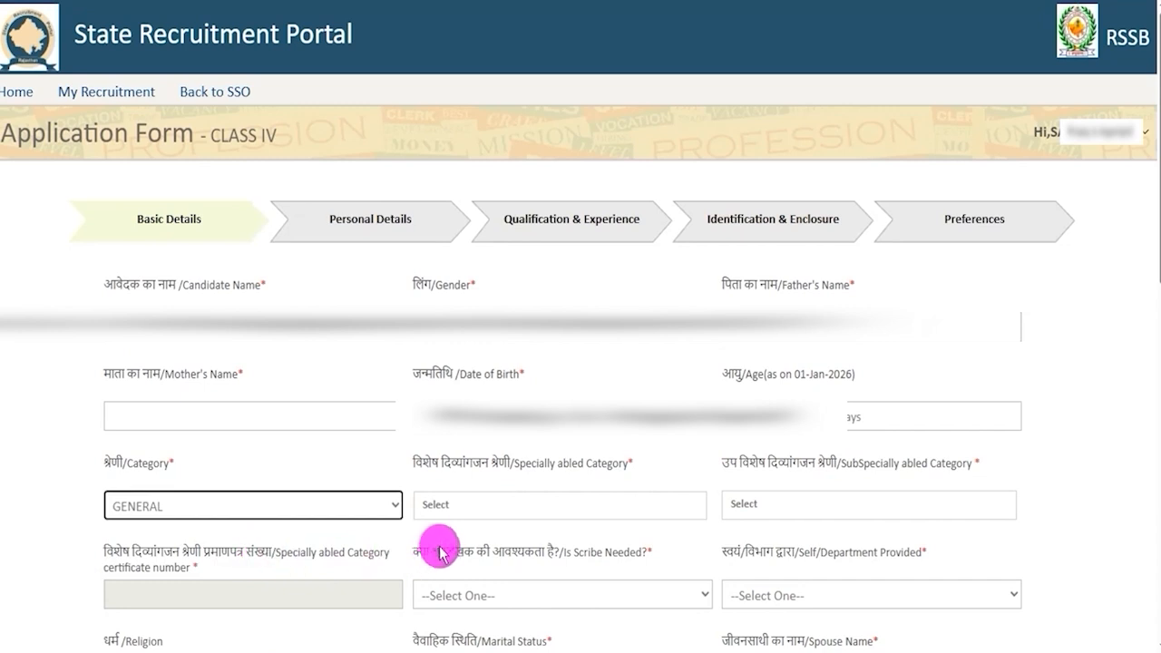
- Set the Specially abled Category to Not Applicable and check the related sub-category and Self/Department Provided fields
{"action": "left_click", "coordinate": [552, 512]}
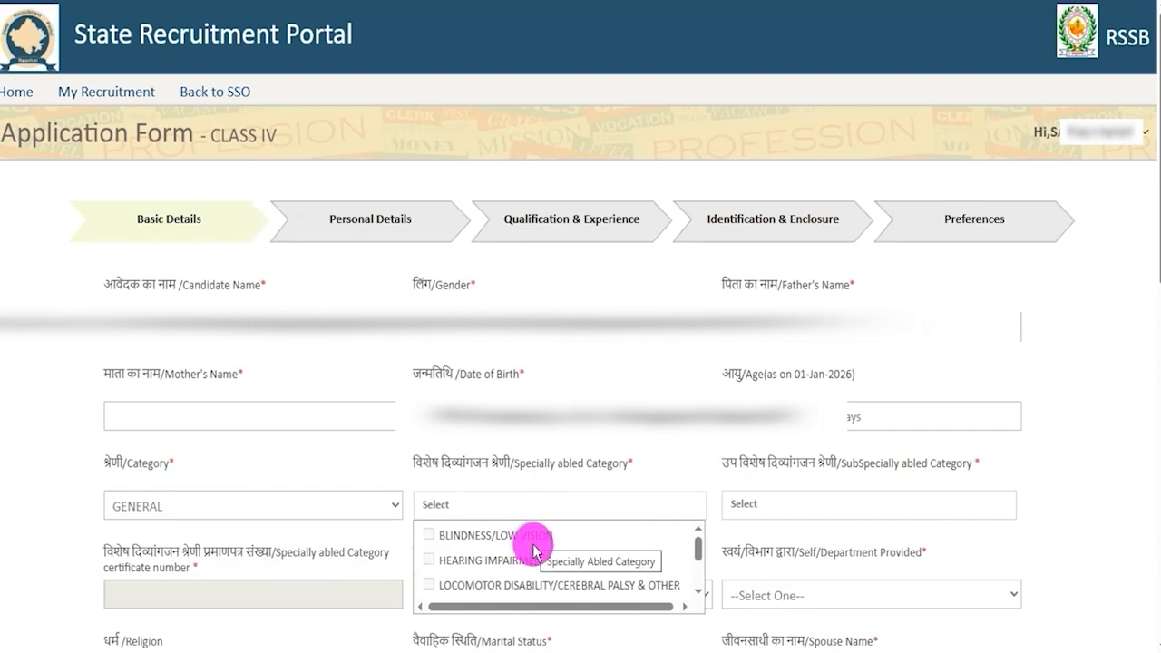
{"action": "scroll", "coordinate": [533, 555], "scroll_direction": "down", "scroll_amount": 3}
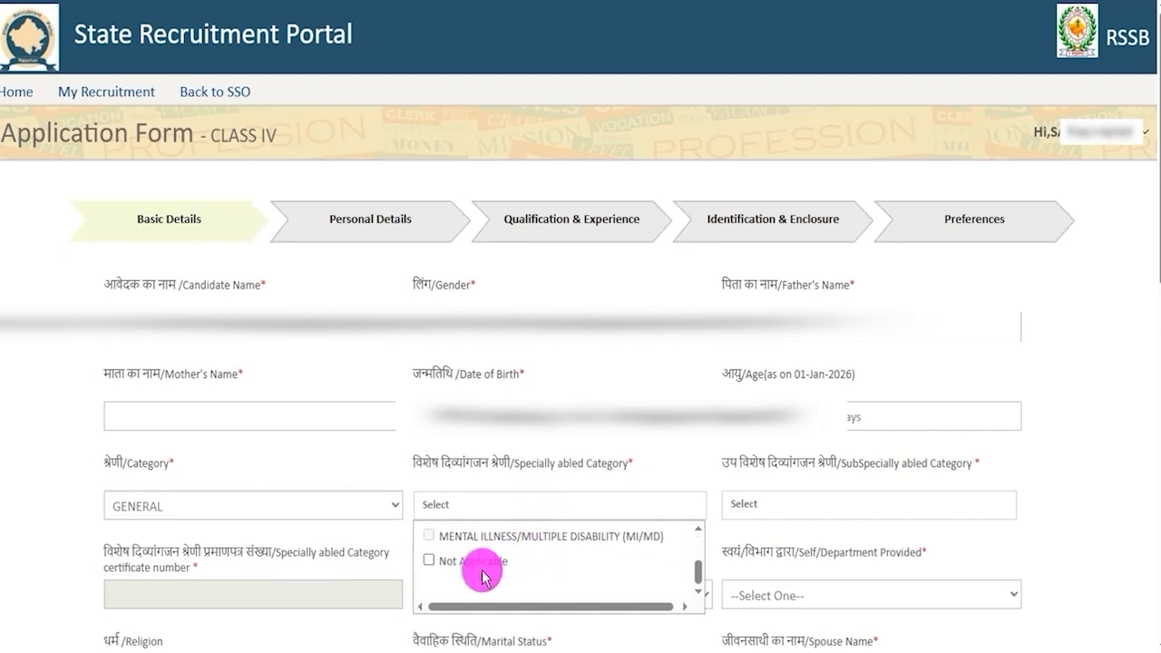
{"action": "scroll", "coordinate": [479, 569], "scroll_direction": "up", "scroll_amount": 1}
{"action": "scroll", "coordinate": [479, 570], "scroll_direction": "down", "scroll_amount": 1}
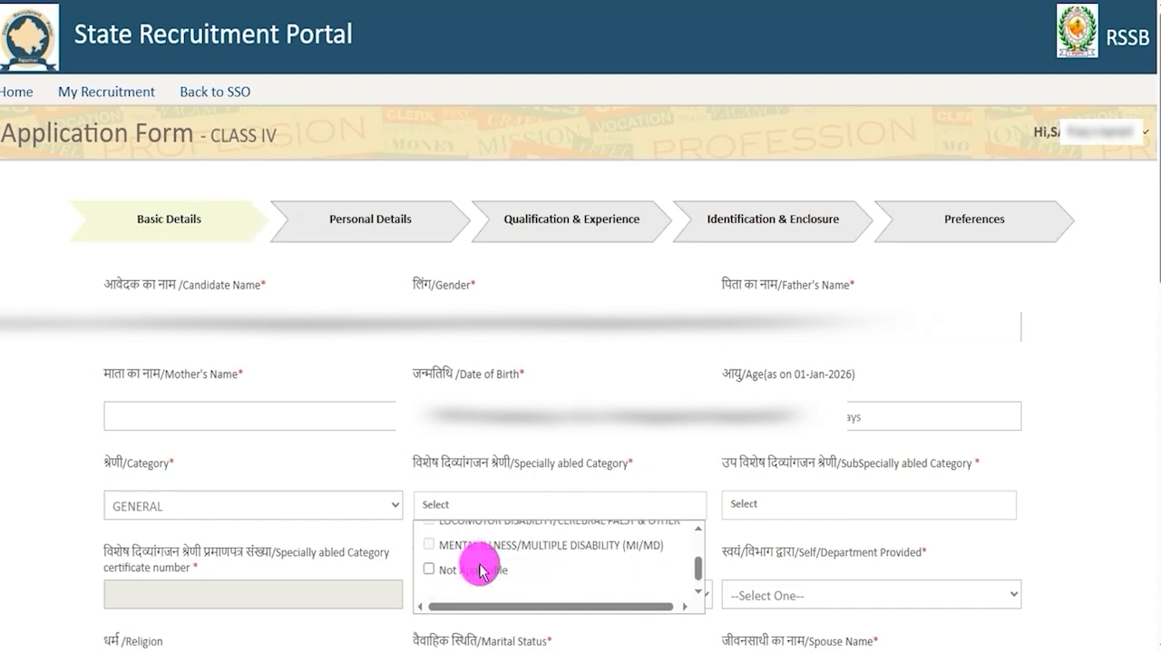
{"action": "left_click", "coordinate": [479, 564]}
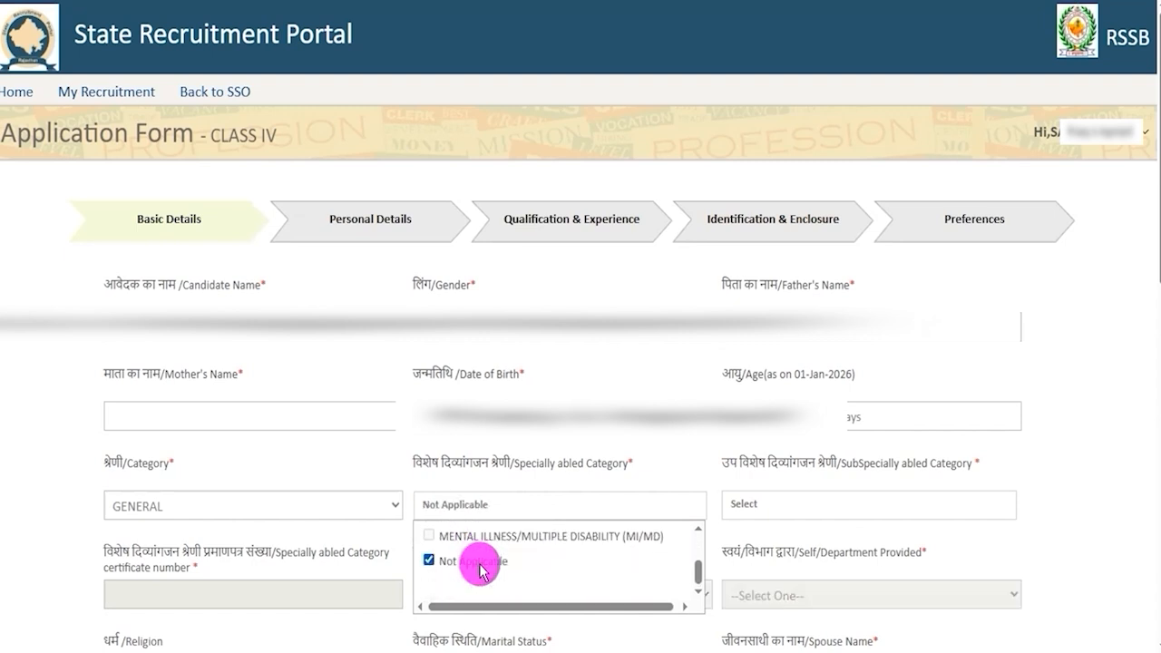
{"action": "left_click", "coordinate": [776, 515]}
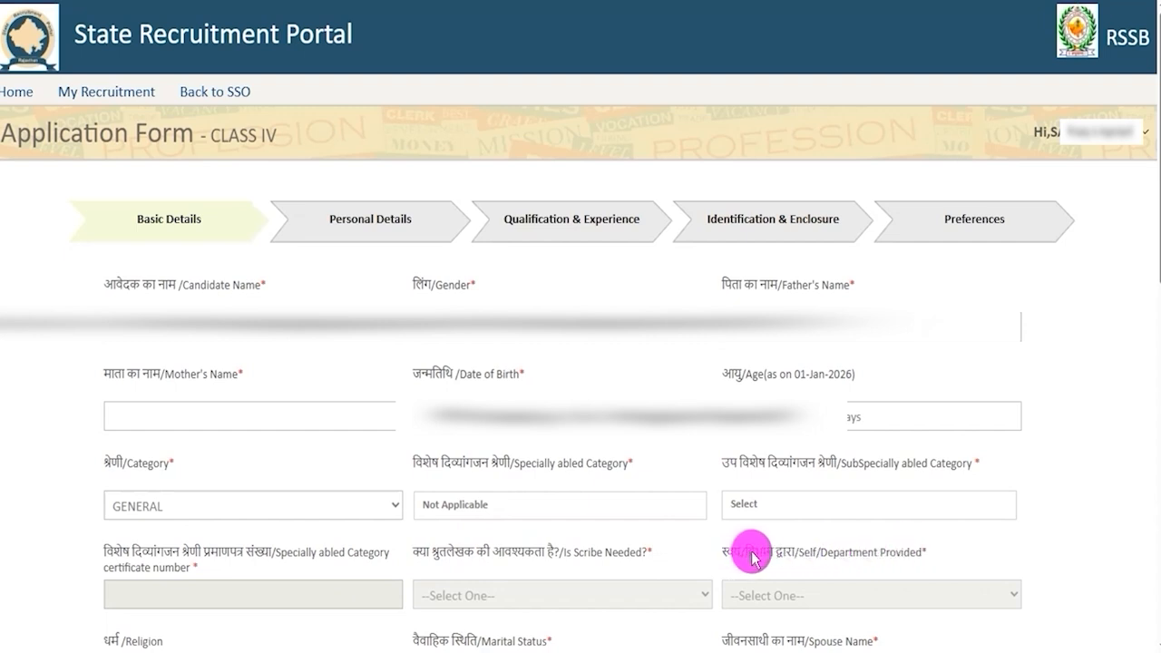
{"action": "left_click_drag", "start_coordinate": [757, 557], "coordinate": [889, 559]}
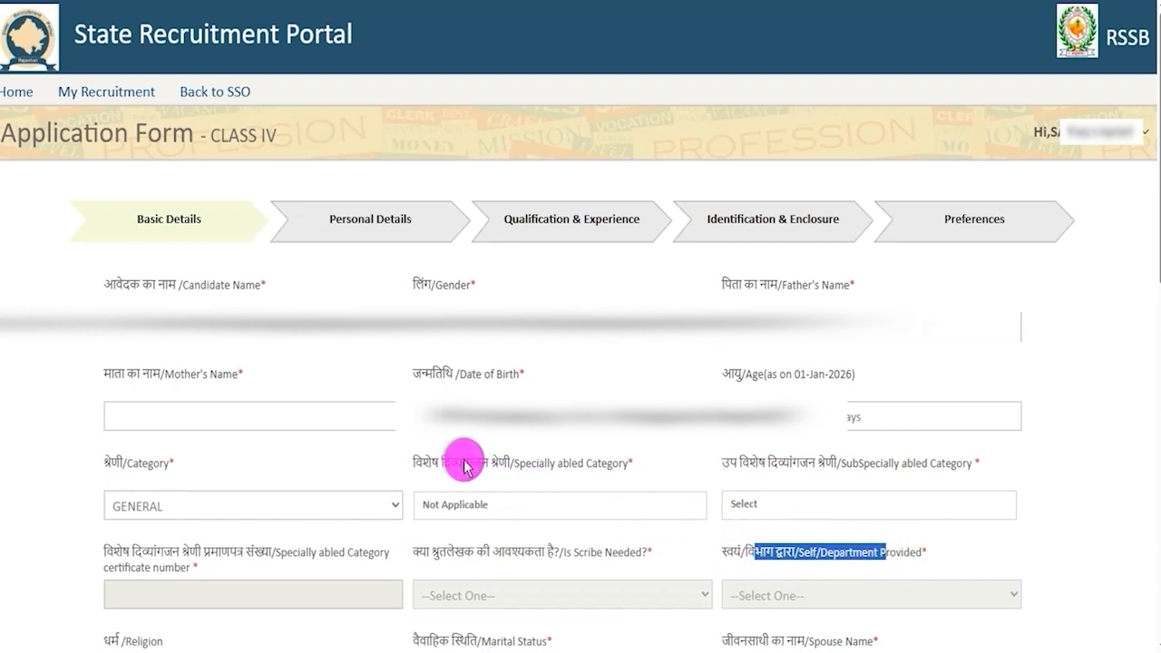
{"action": "left_click_drag", "start_coordinate": [464, 466], "coordinate": [553, 492]}
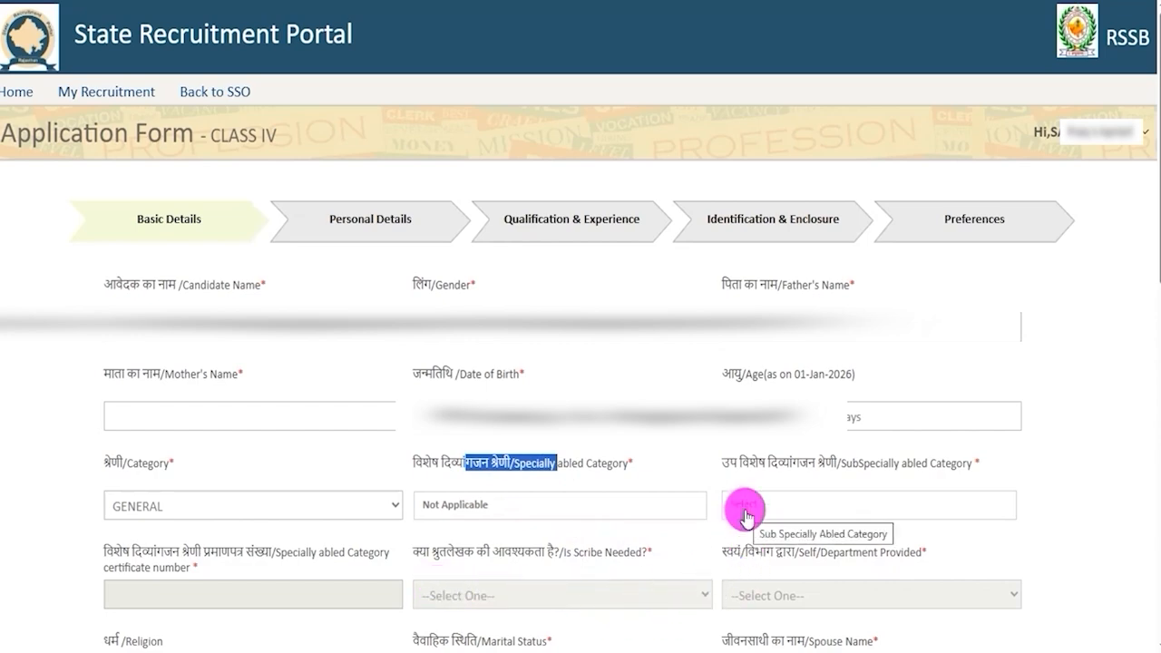
- Set the Religion to HINDU and the Marital Status to Unmarried in the Basic Details section
{"action": "scroll", "coordinate": [316, 136], "scroll_direction": "down", "scroll_amount": 5}
{"action": "left_click", "coordinate": [300, 145]}
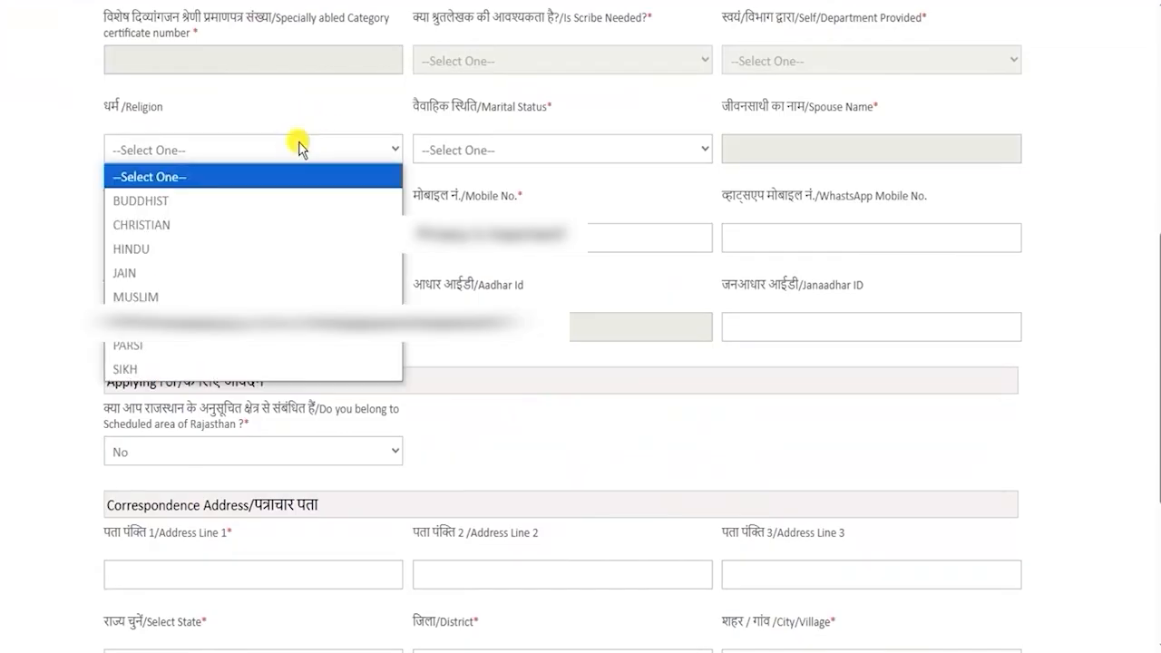
{"action": "left_click", "coordinate": [194, 244]}
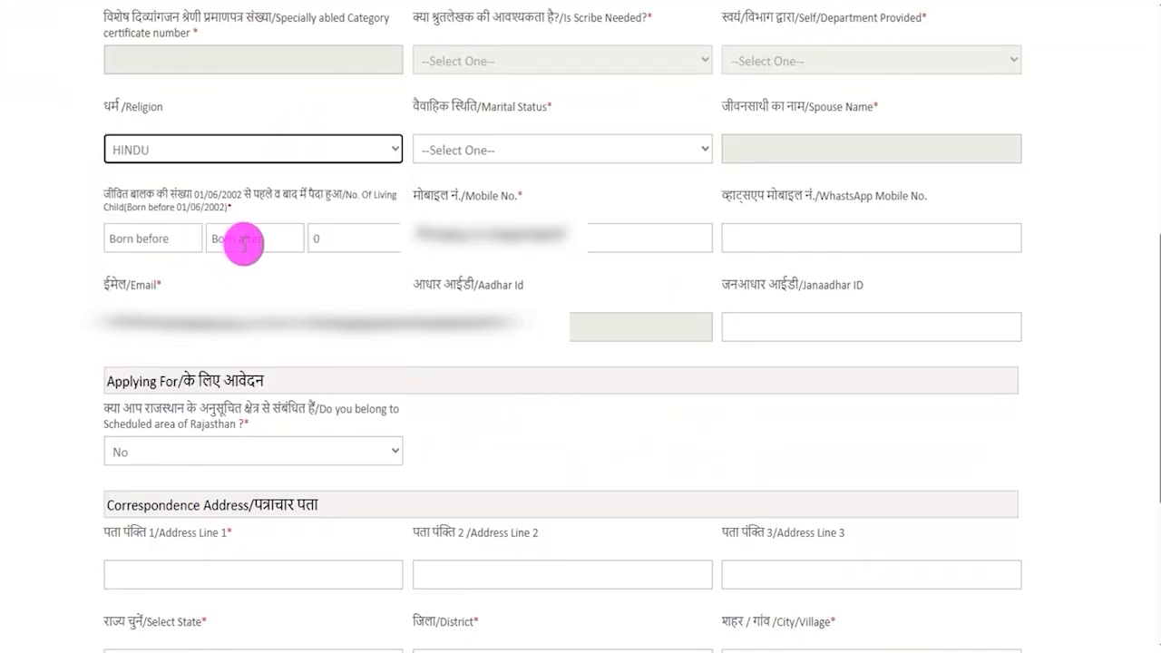
{"action": "left_click", "coordinate": [506, 156]}
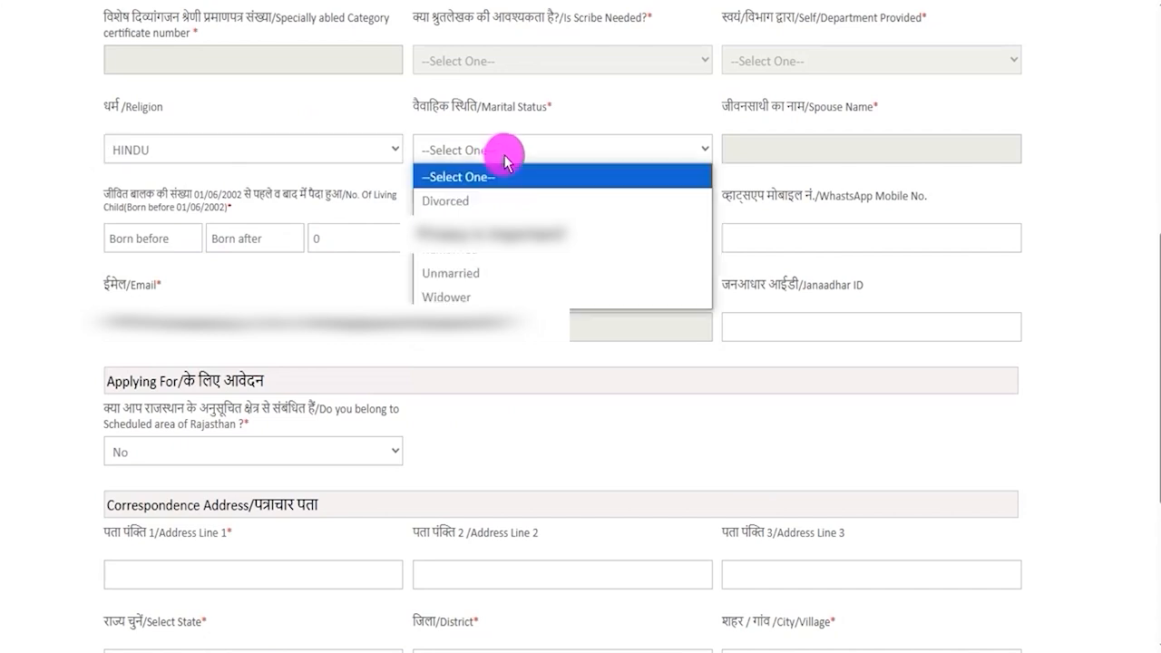
{"action": "left_click", "coordinate": [472, 284]}
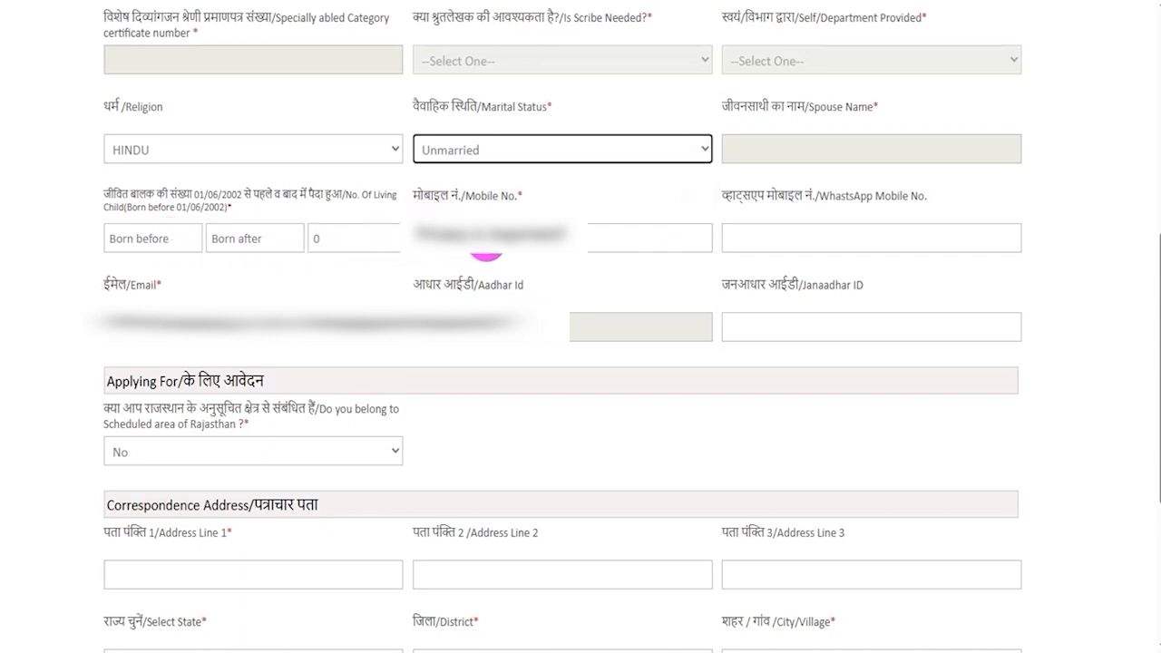
- Check the WhatsApp Mobile No. and Janaadhar ID fields and the options for belonging to the Scheduled area of Rajasthan
{"action": "left_click", "coordinate": [838, 235]}
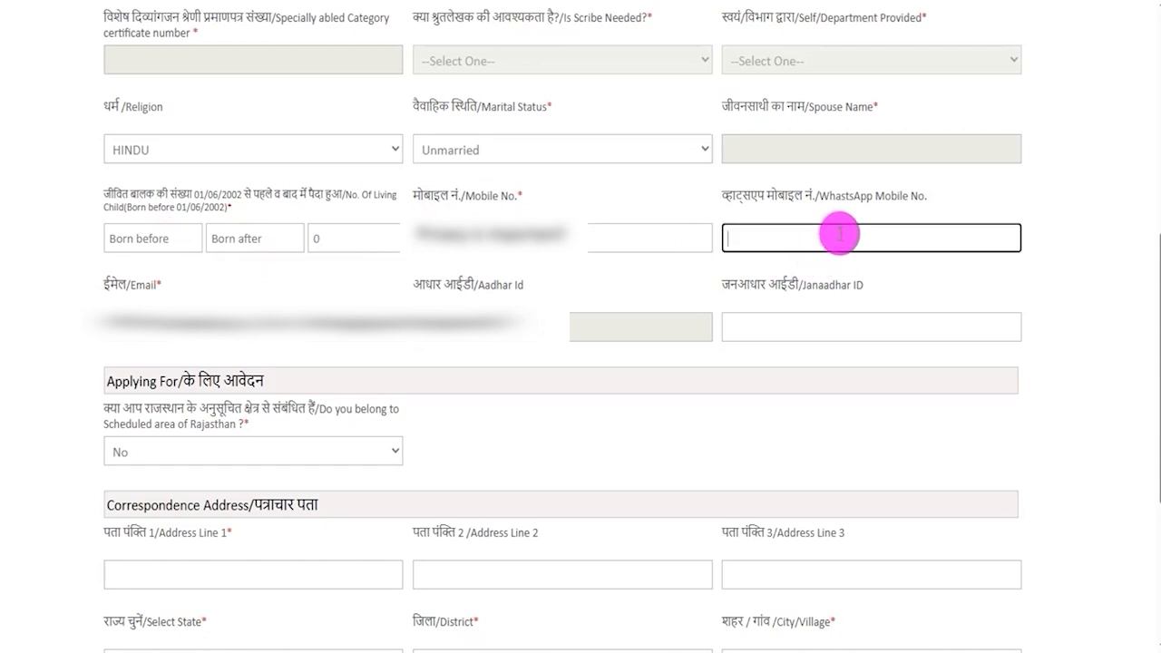
{"action": "left_click", "coordinate": [786, 329]}
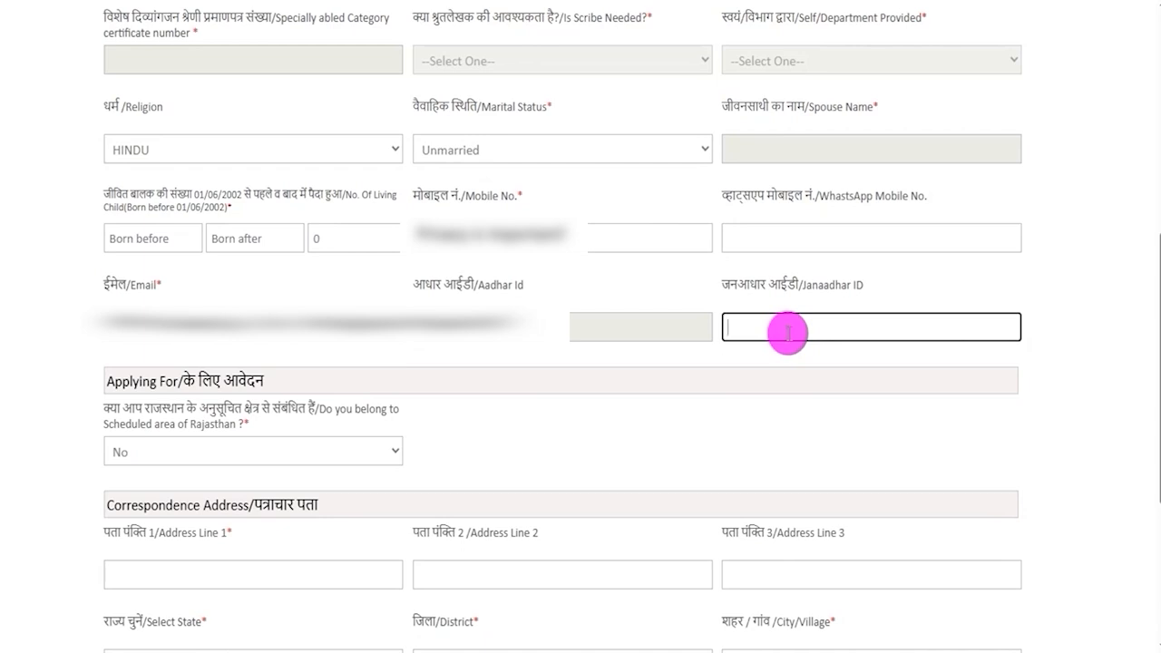
{"action": "left_click", "coordinate": [521, 198]}
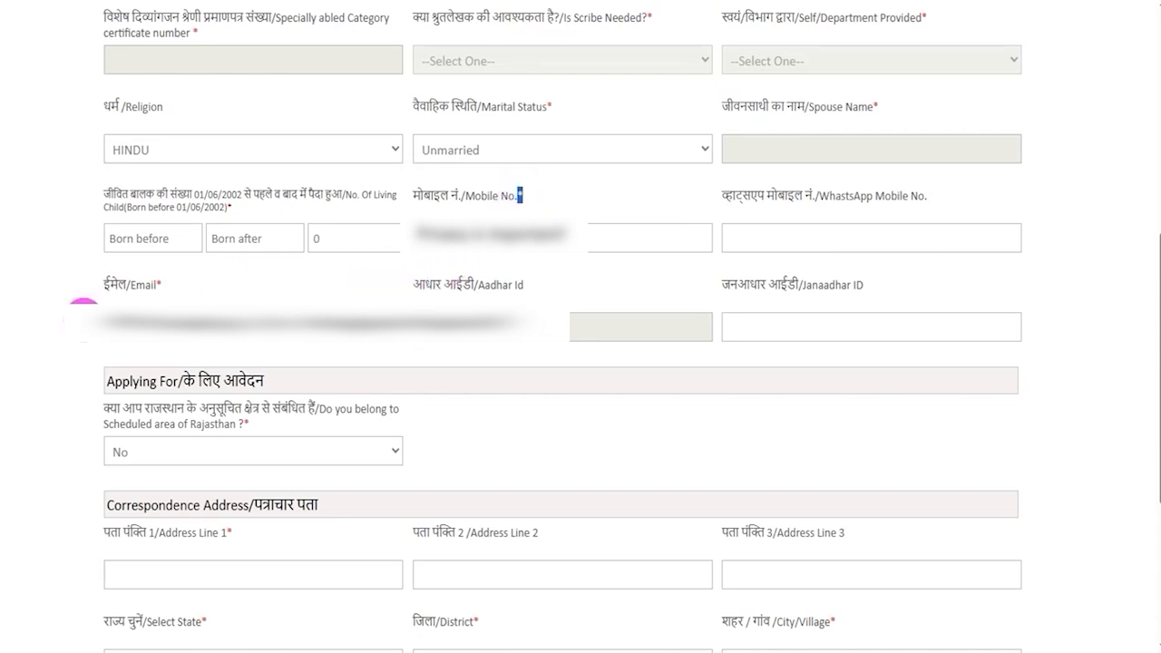
{"action": "left_click_drag", "start_coordinate": [125, 410], "coordinate": [296, 416]}
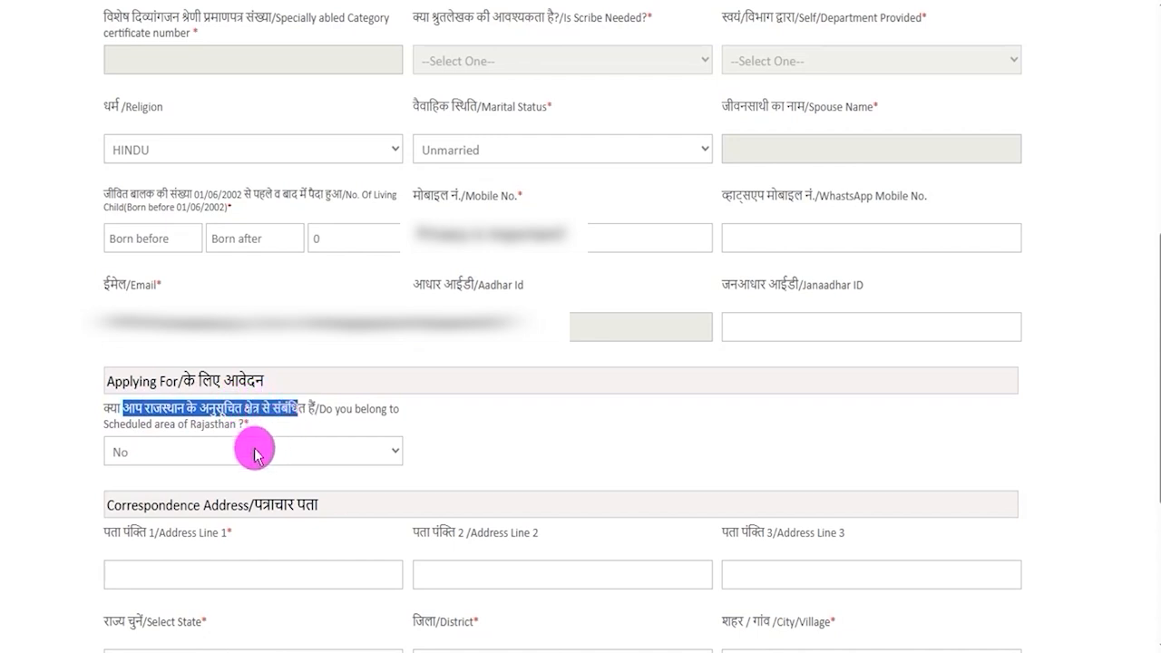
{"action": "left_click", "coordinate": [254, 451]}
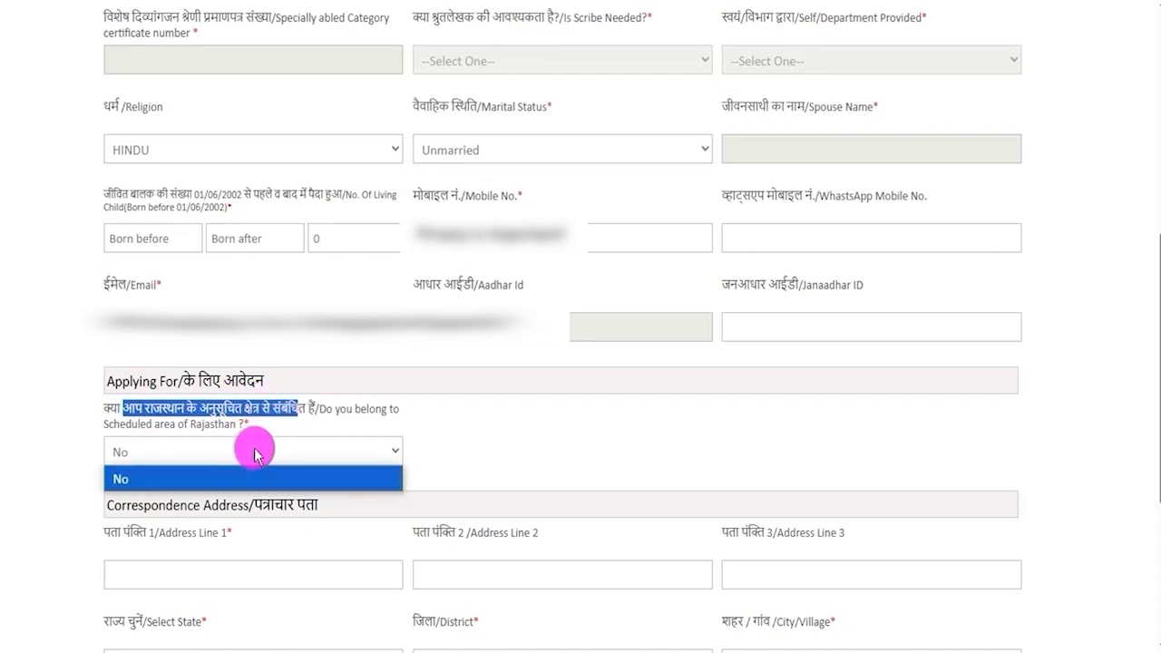
{"action": "left_click", "coordinate": [256, 453]}
{"action": "left_click", "coordinate": [512, 450]}
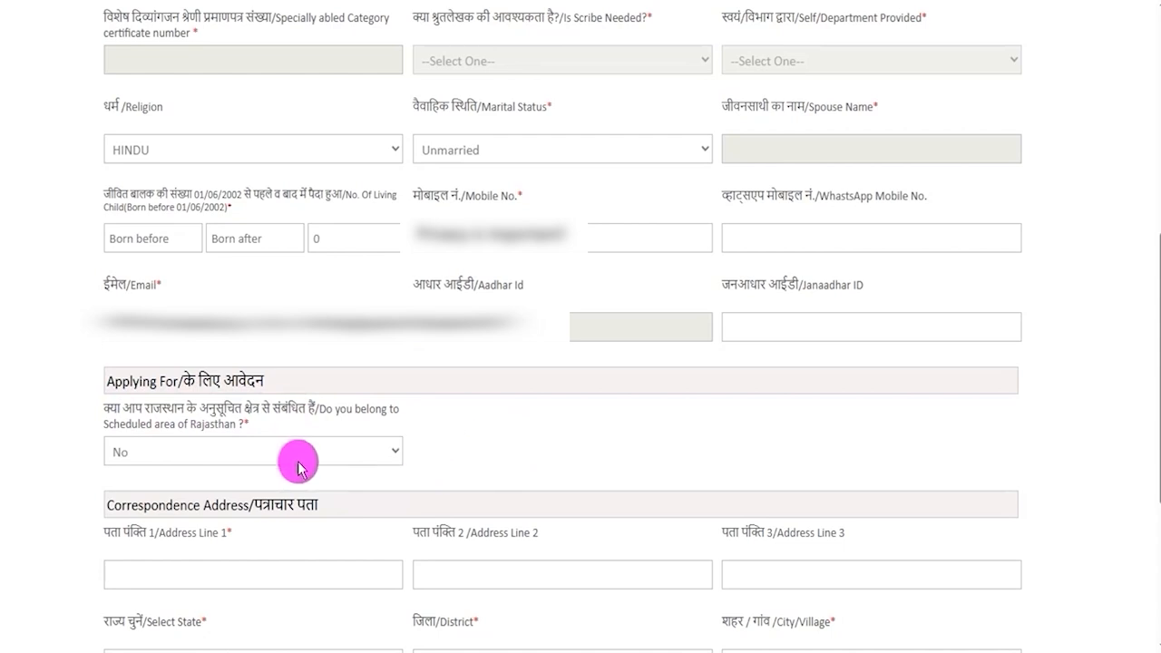
- Examine the Correspondence Address fields for State, District, City/Village, PinCode and Phone No
{"action": "left_click_drag", "start_coordinate": [108, 505], "coordinate": [319, 507]}
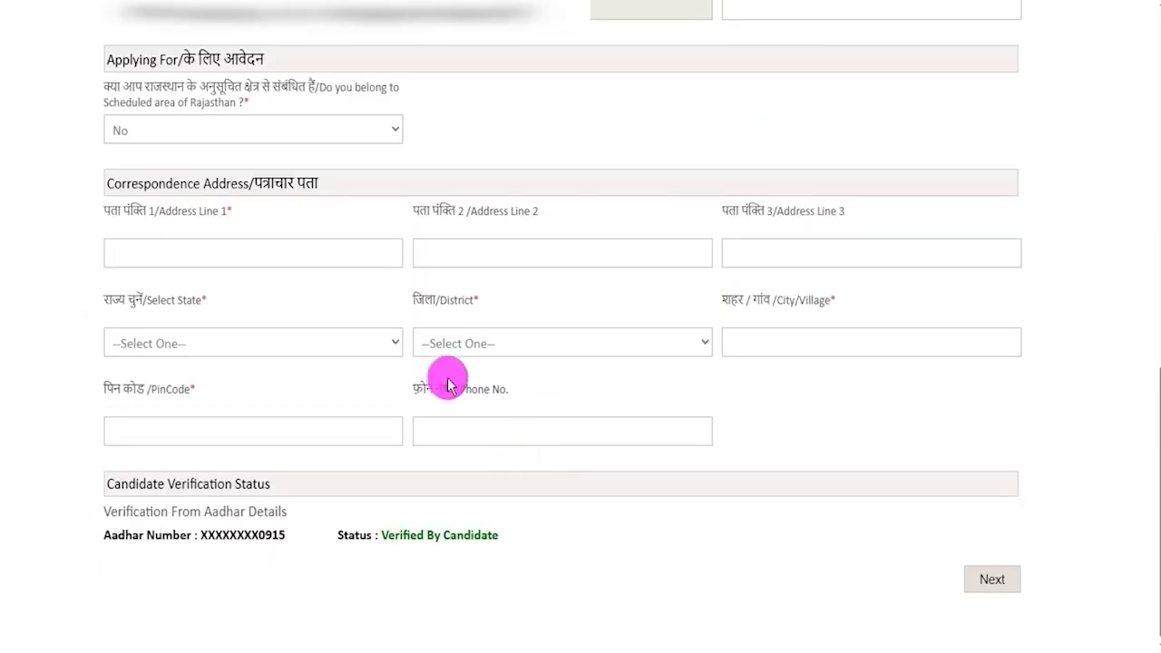
{"action": "left_click", "coordinate": [212, 341]}
{"action": "left_click", "coordinate": [487, 348]}
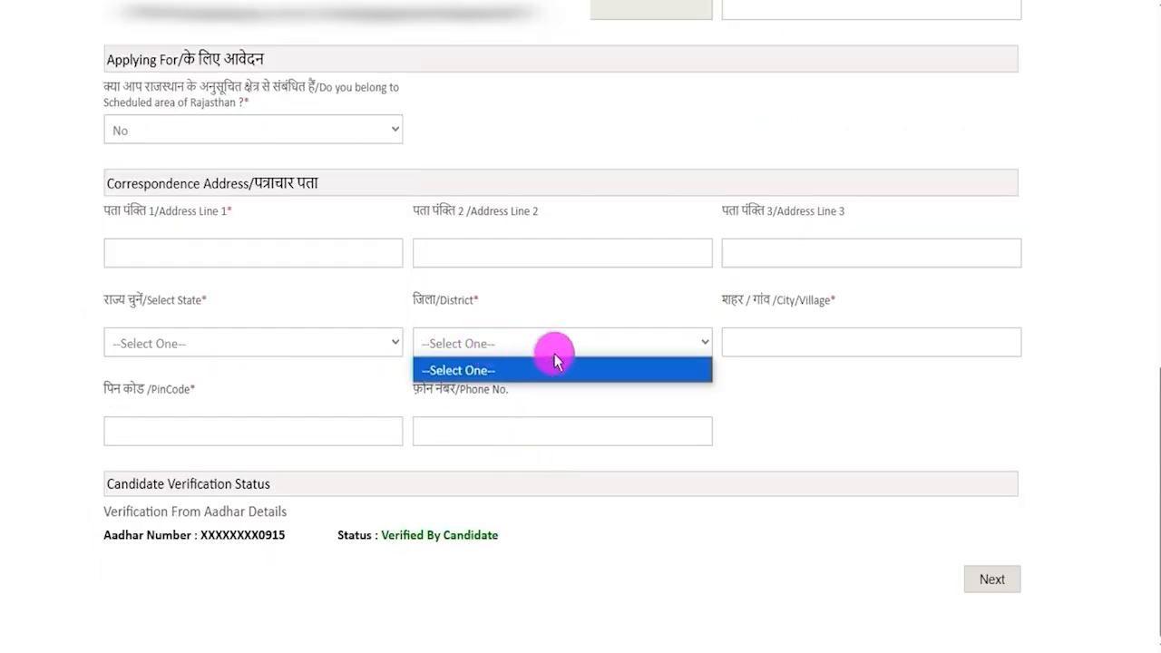
{"action": "left_click", "coordinate": [789, 345]}
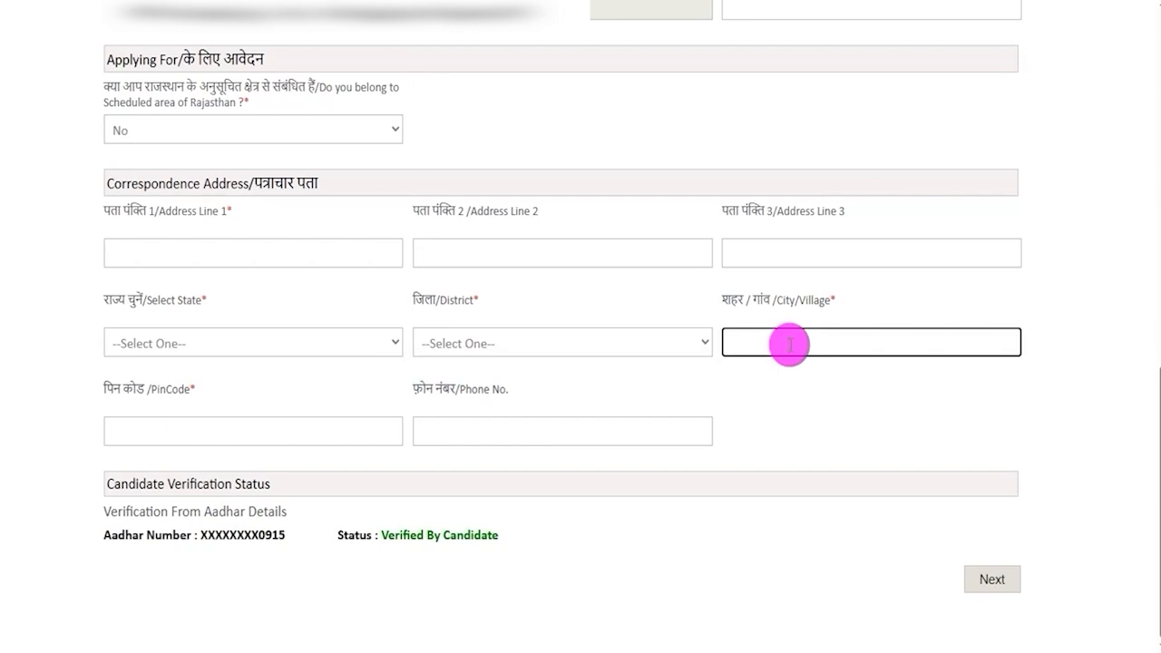
{"action": "left_click", "coordinate": [199, 424]}
{"action": "left_click", "coordinate": [497, 422]}
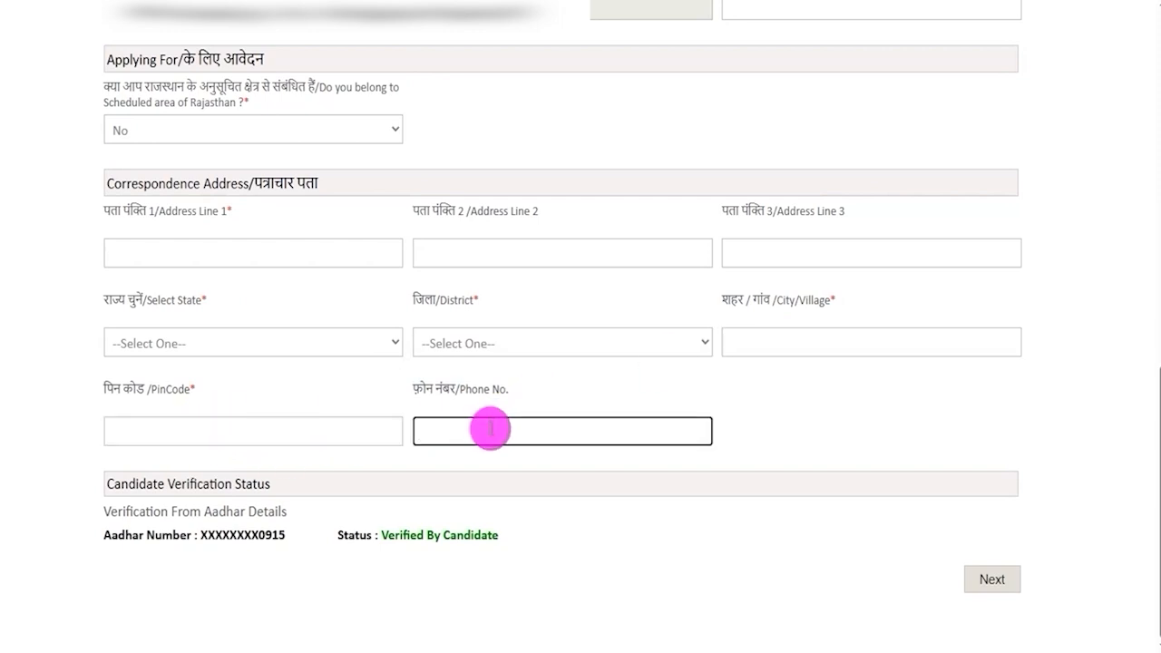
- Submit the Basic Details and confirm that the given mobile number and email are correct
{"action": "left_click", "coordinate": [600, 528]}
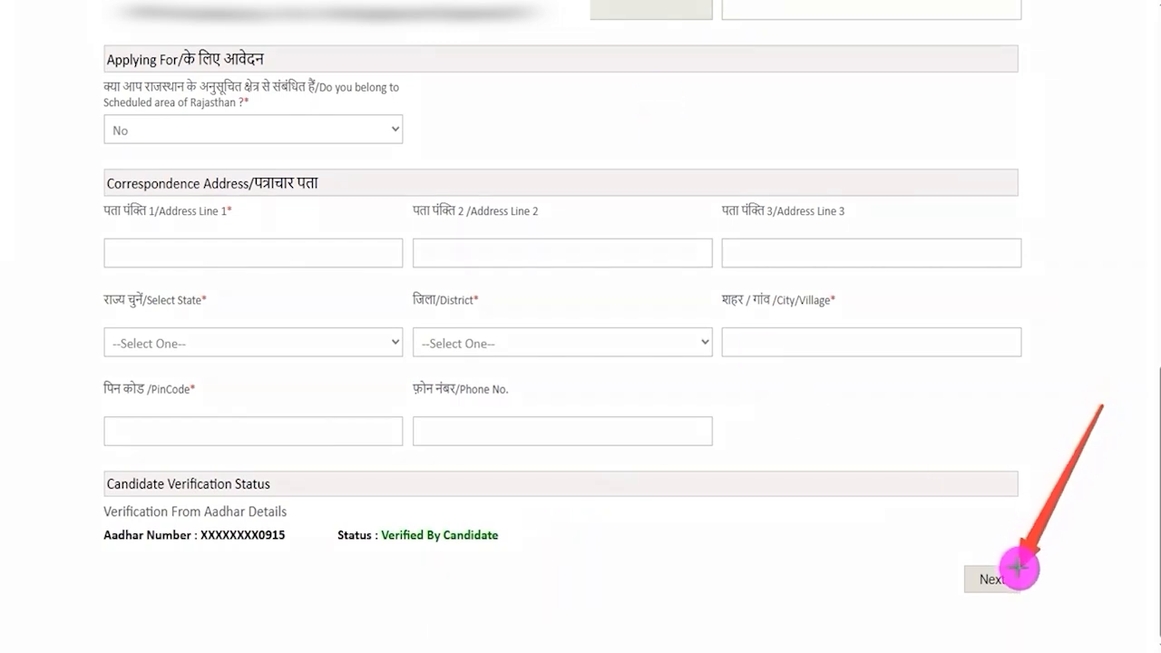
{"action": "left_click", "coordinate": [1017, 567]}
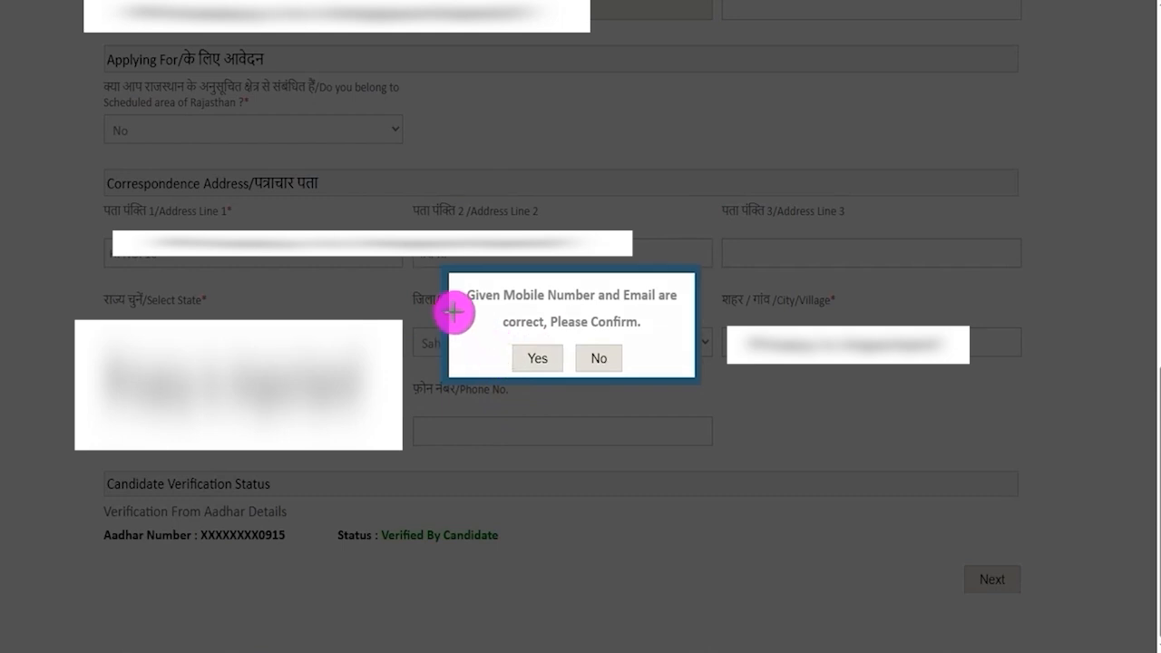
{"action": "left_click", "coordinate": [513, 349]}
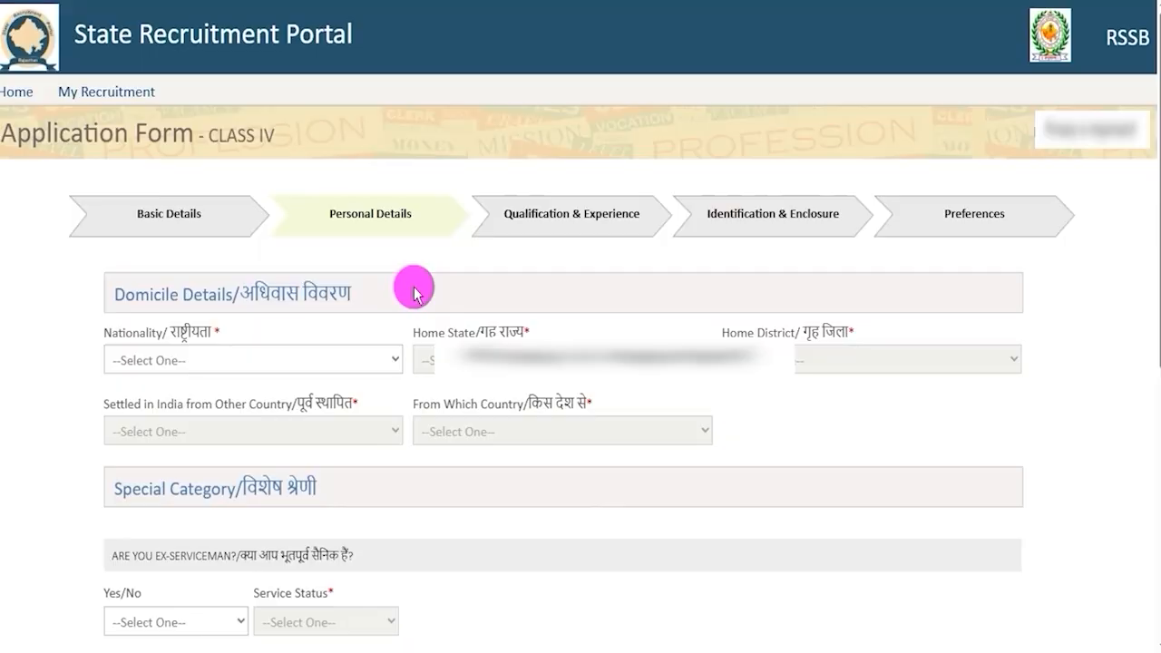
- In Domicile Details, set Nationality to Indian, Home State to Uttar Pradesh and Home District to Meerut
{"action": "left_click", "coordinate": [320, 363]}
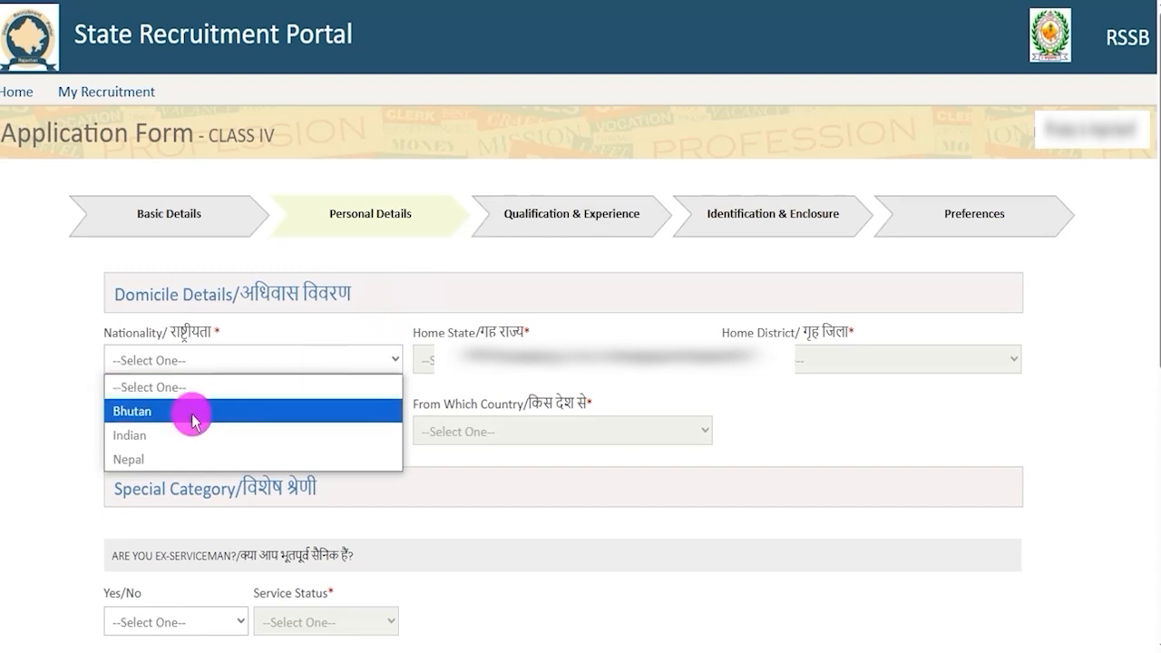
{"action": "left_click", "coordinate": [172, 436]}
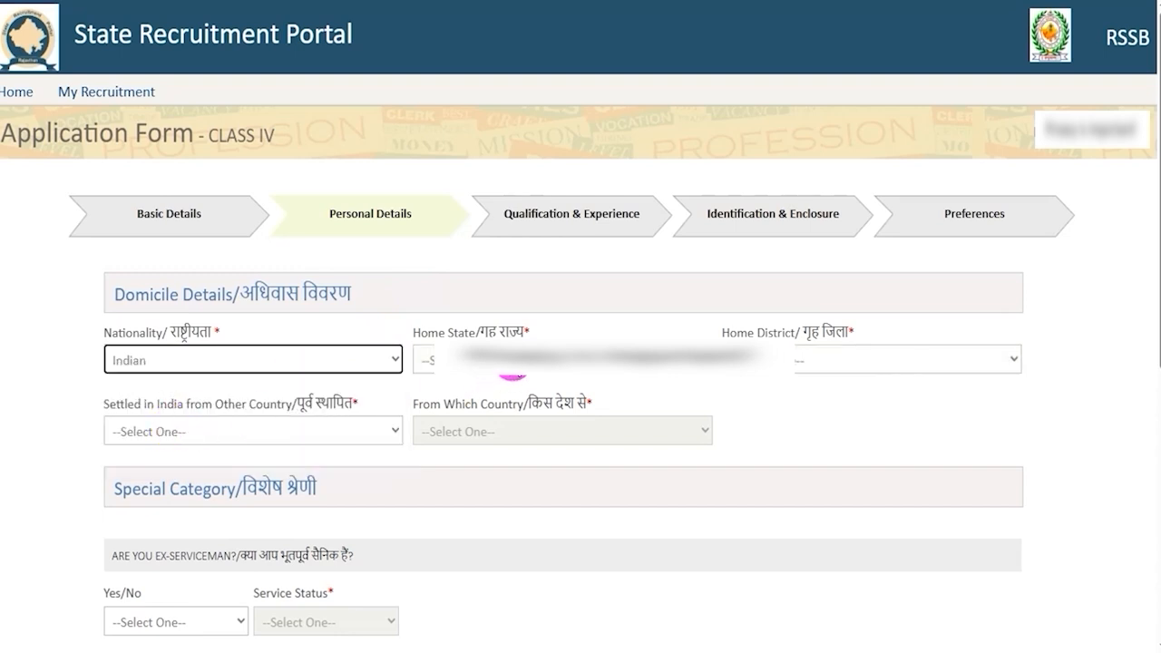
{"action": "left_click", "coordinate": [513, 362]}
{"action": "scroll", "coordinate": [501, 281], "scroll_direction": "down", "scroll_amount": 5}
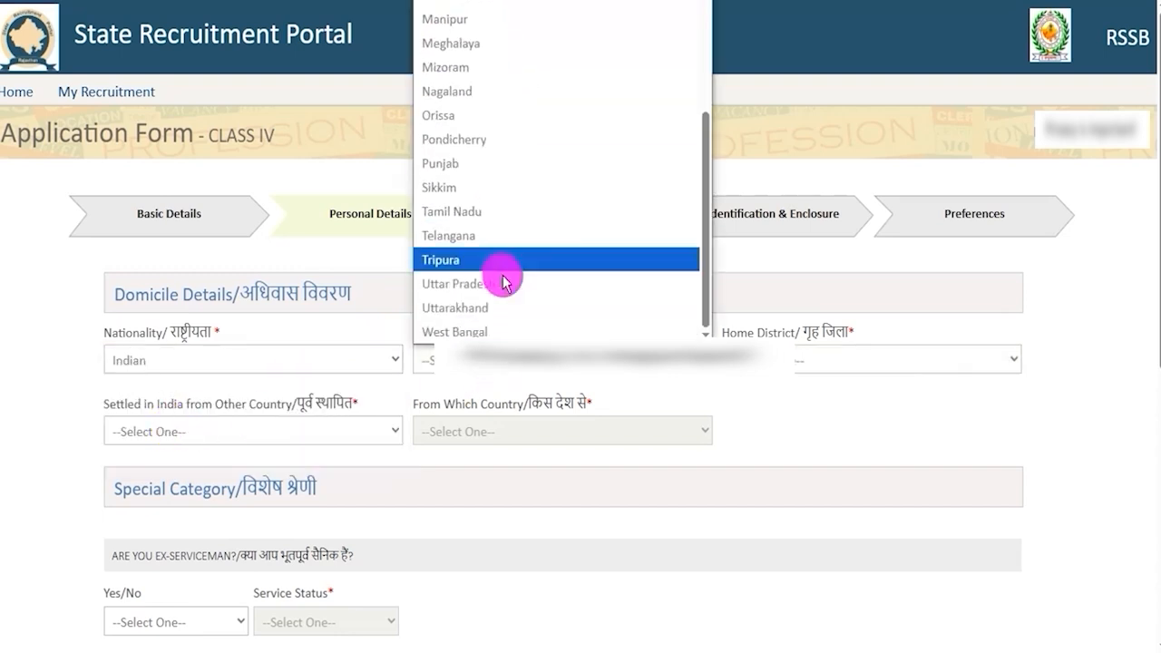
{"action": "left_click", "coordinate": [497, 283]}
{"action": "left_click", "coordinate": [769, 370]}
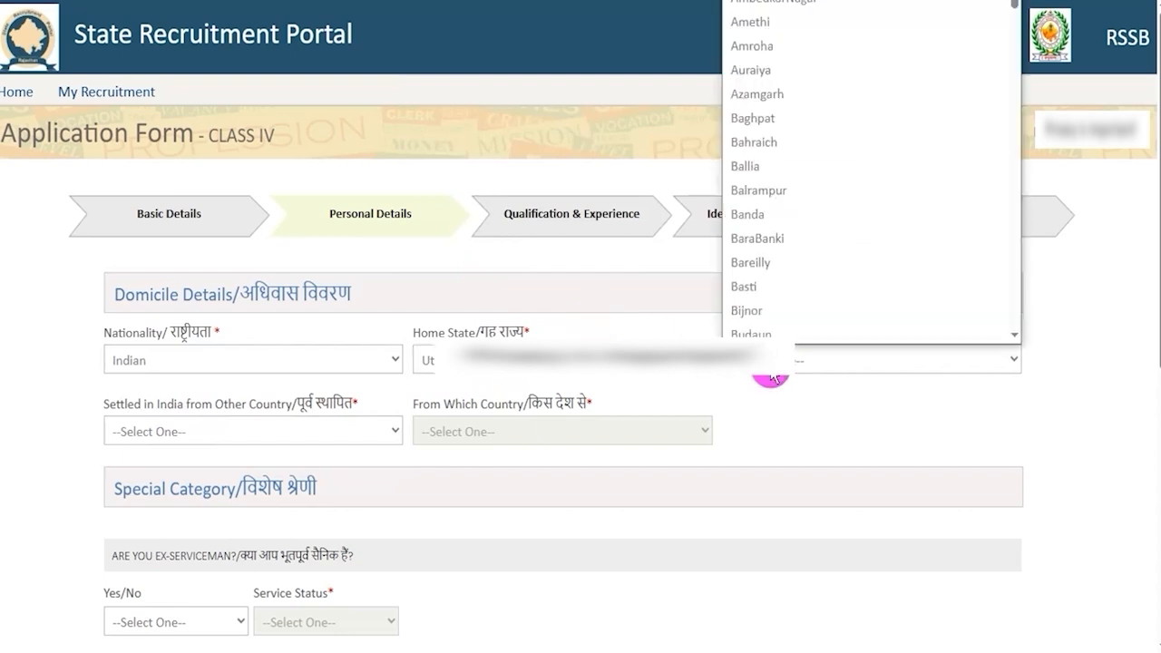
{"action": "key", "text": "s"}
{"action": "key", "text": "Return"}
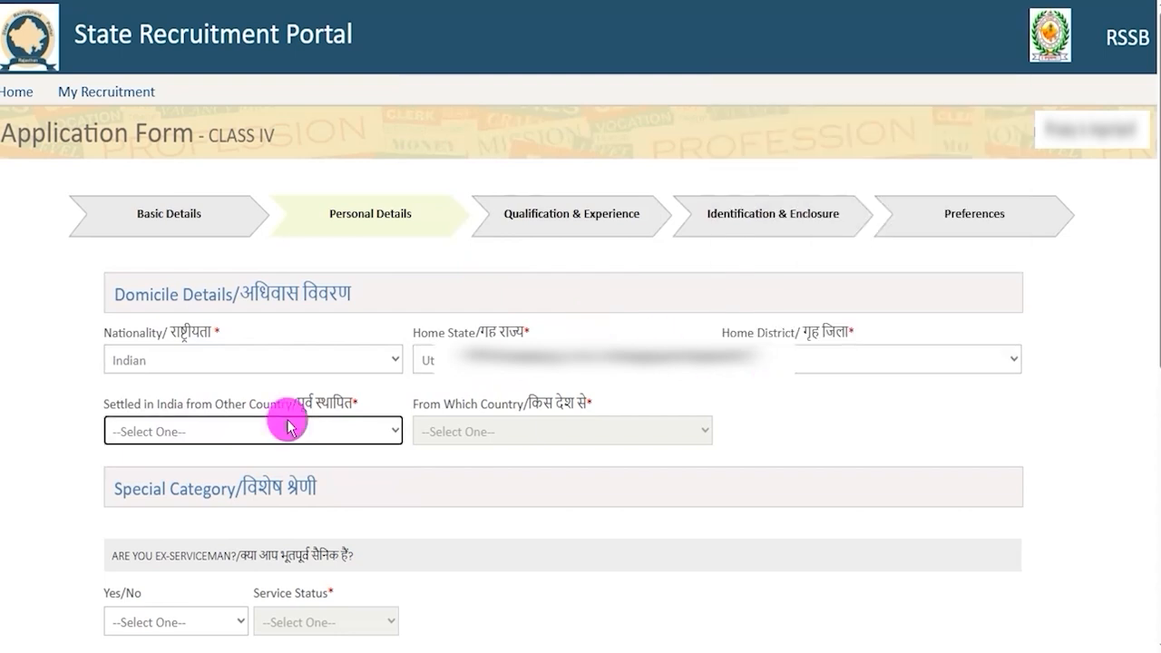
- Check the source country options offered for Yes, and set Settled in India from Other Country to No
{"action": "left_click", "coordinate": [226, 425]}
{"action": "left_click", "coordinate": [161, 505]}
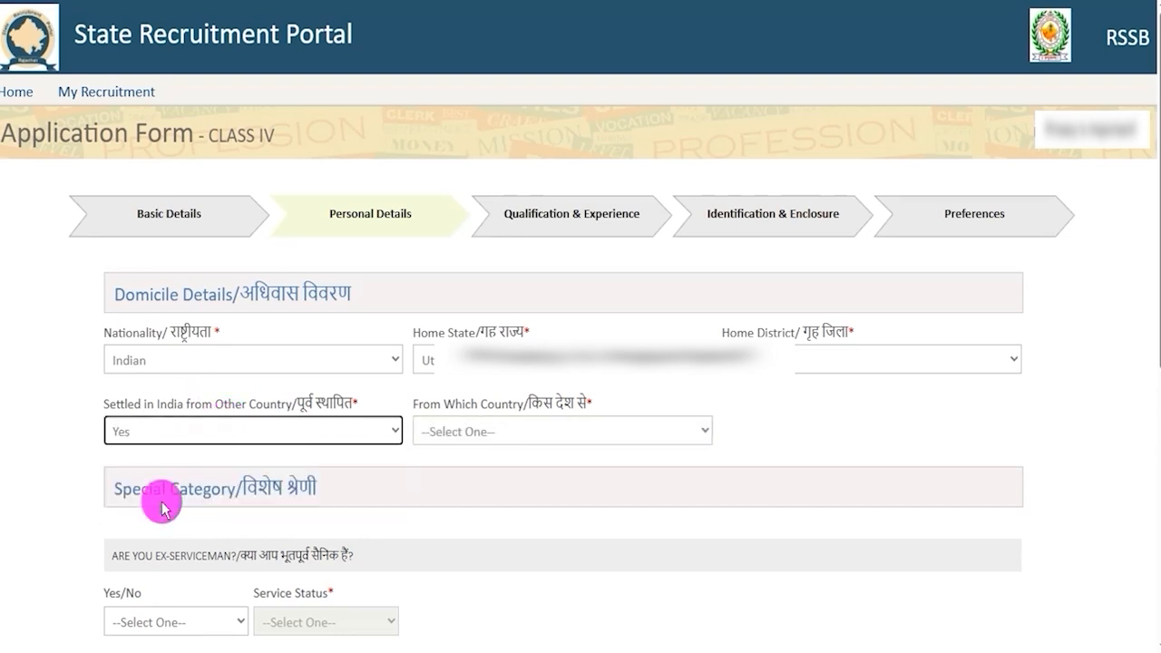
{"action": "left_click", "coordinate": [474, 434]}
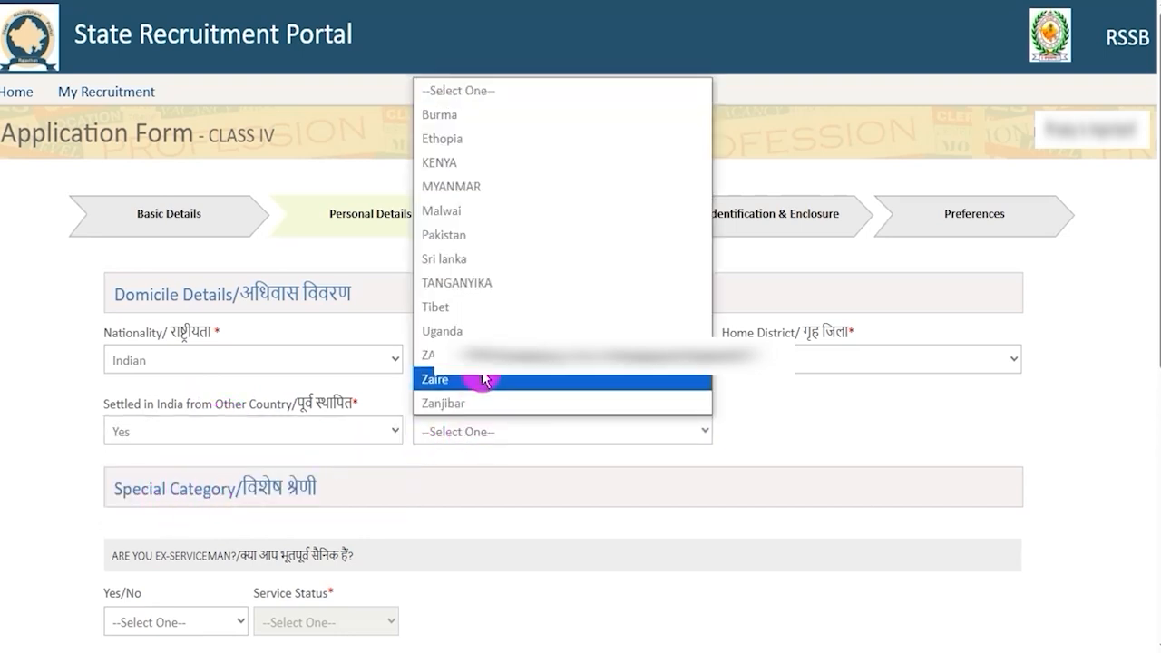
{"action": "left_click", "coordinate": [360, 434]}
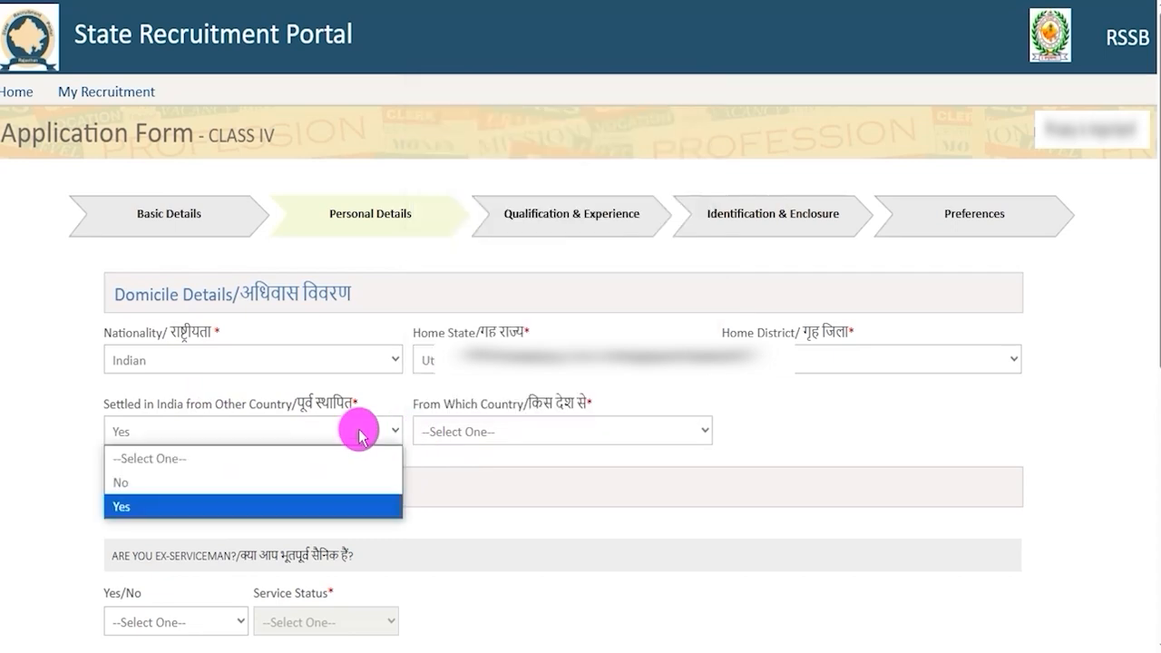
{"action": "left_click", "coordinate": [181, 480]}
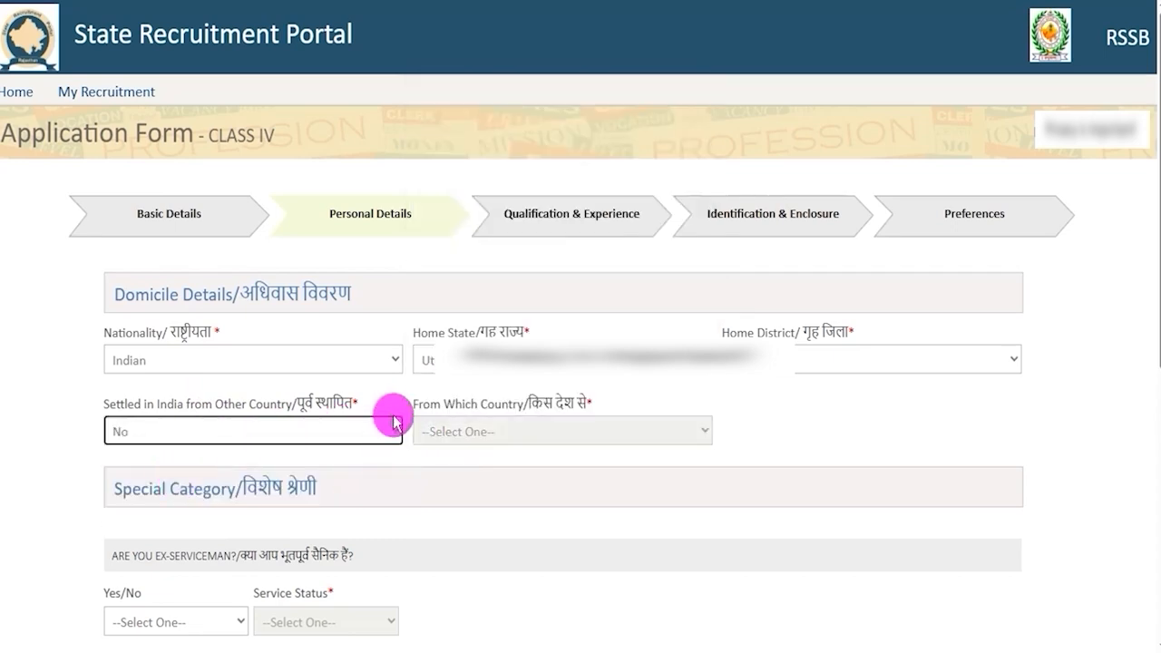
- Answer Yes to the ex-serviceman question in the Special Category section
{"action": "scroll", "coordinate": [388, 412], "scroll_direction": "down", "scroll_amount": 4}
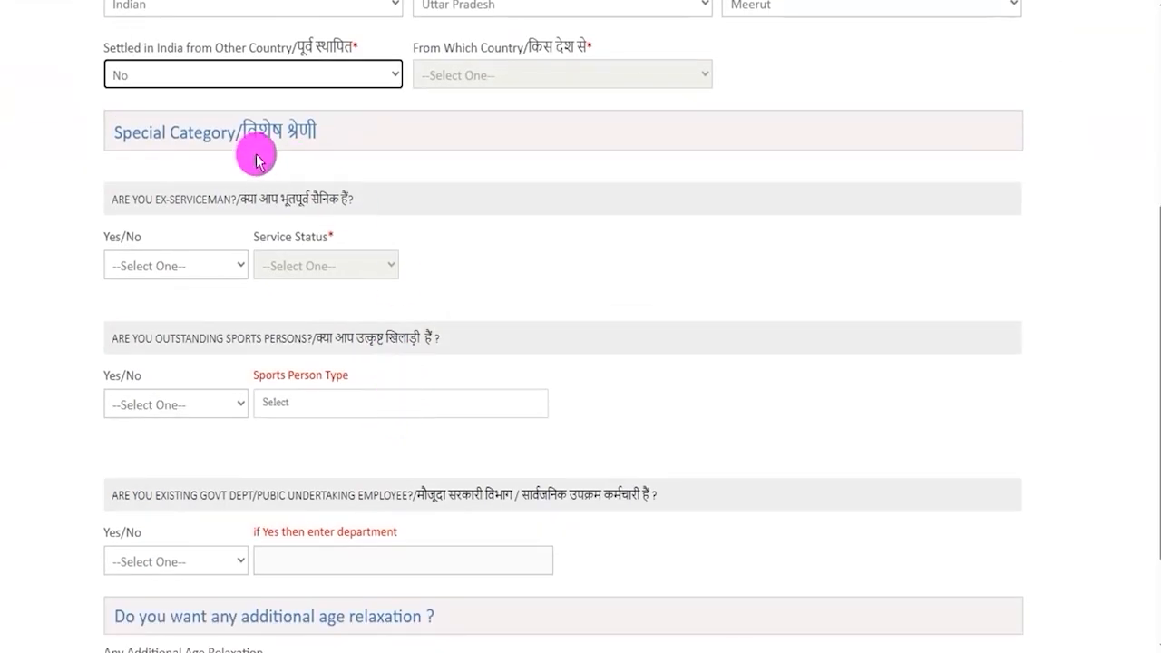
{"action": "double_click", "coordinate": [324, 200]}
{"action": "left_click", "coordinate": [173, 267]}
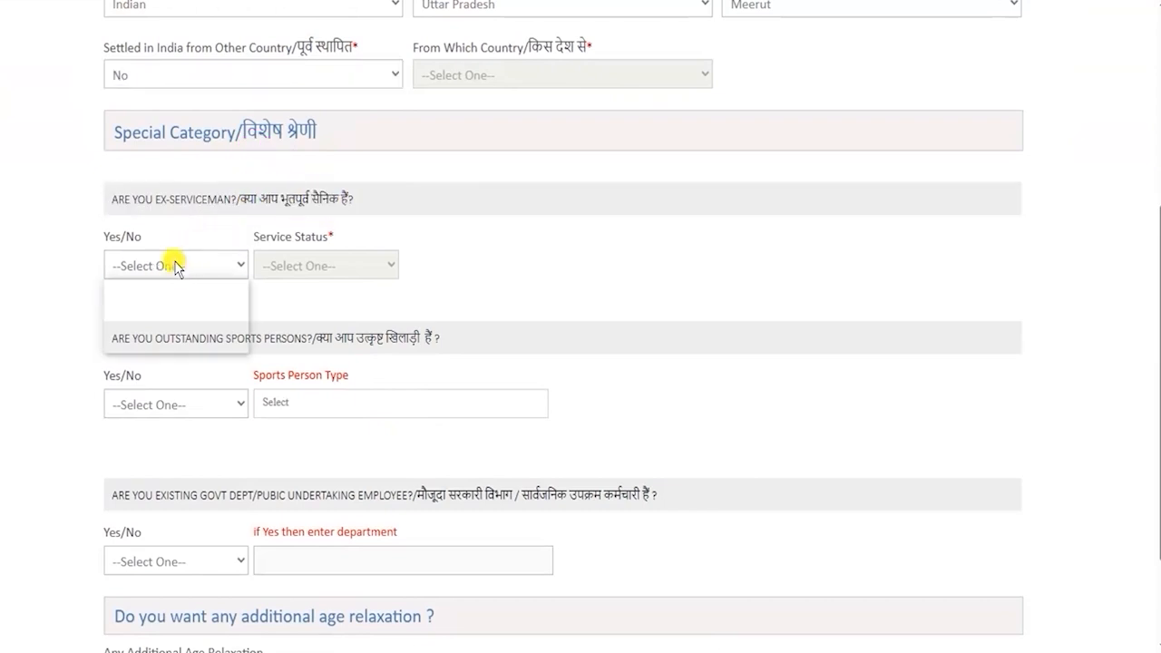
{"action": "left_click", "coordinate": [144, 339]}
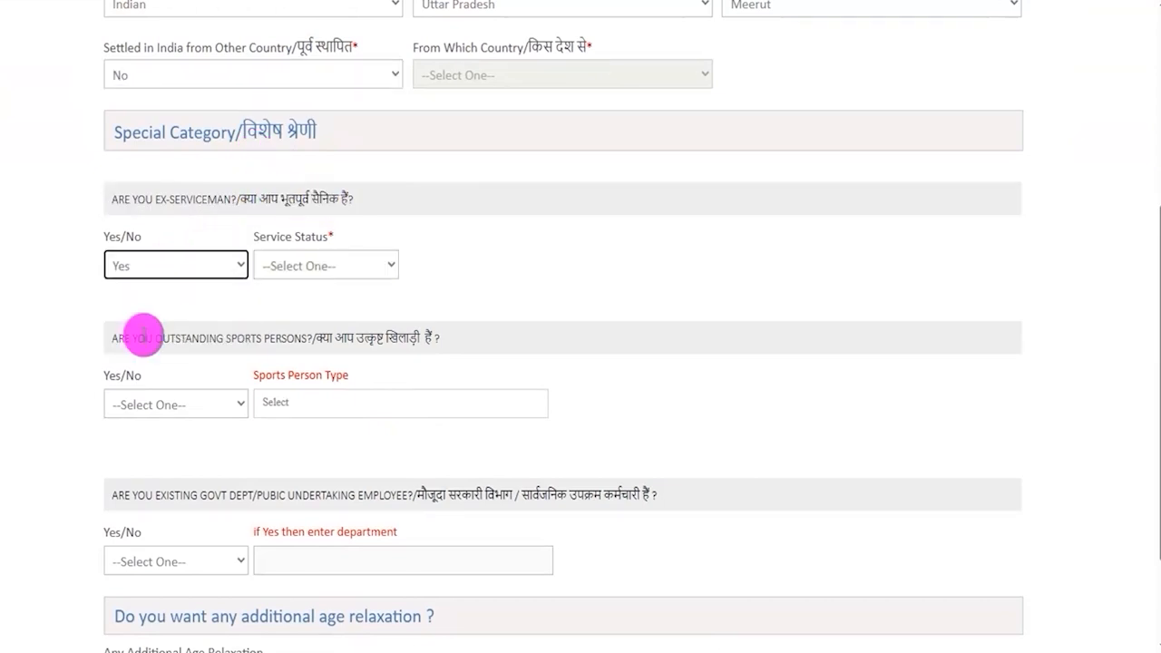
- Set the ex-serviceman Service Status to In service and NOC Taken and check the NOC Letter No. and Date of NOC fields
{"action": "left_click", "coordinate": [332, 266]}
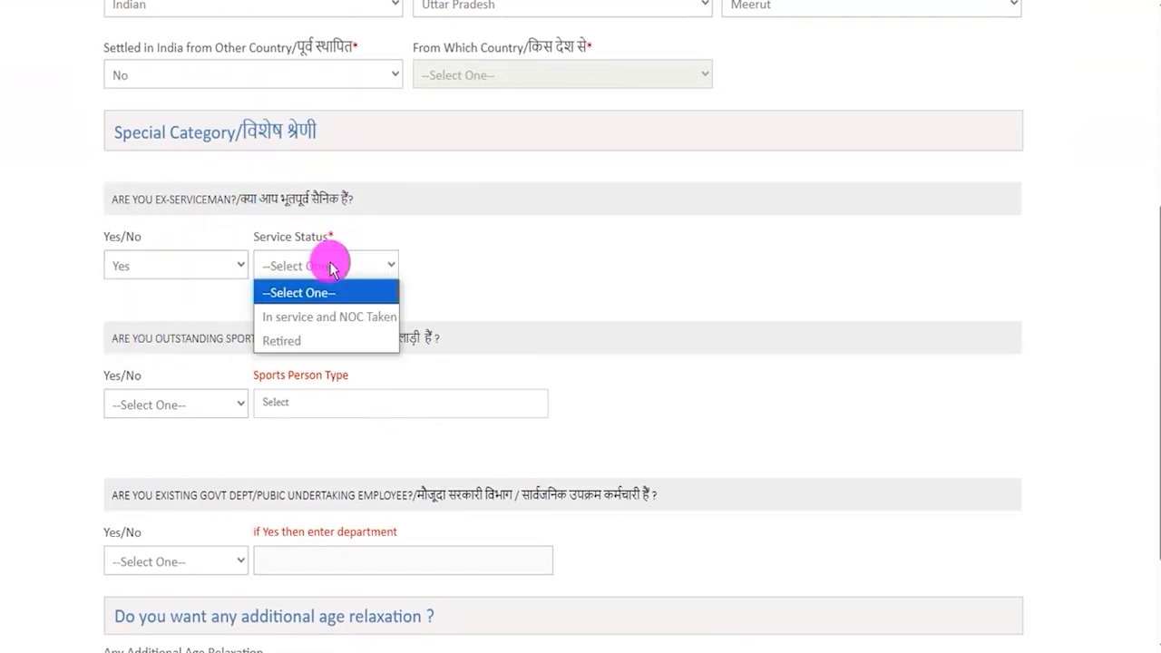
{"action": "left_click", "coordinate": [317, 319]}
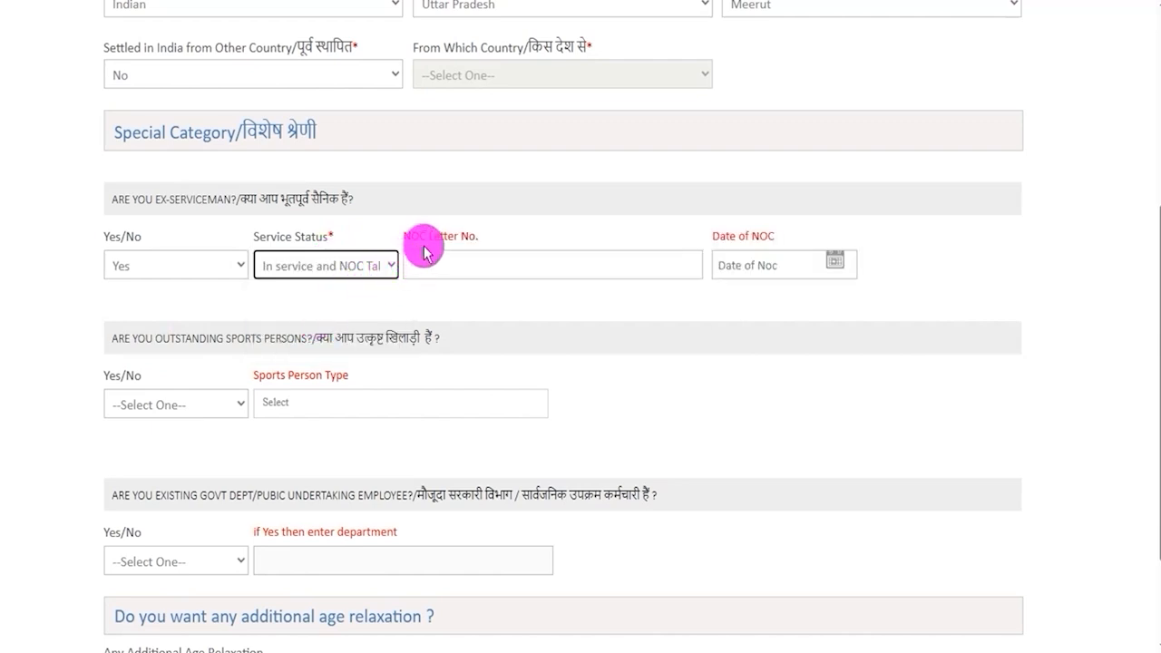
{"action": "left_click_drag", "start_coordinate": [403, 234], "coordinate": [783, 264]}
{"action": "left_click", "coordinate": [828, 260]}
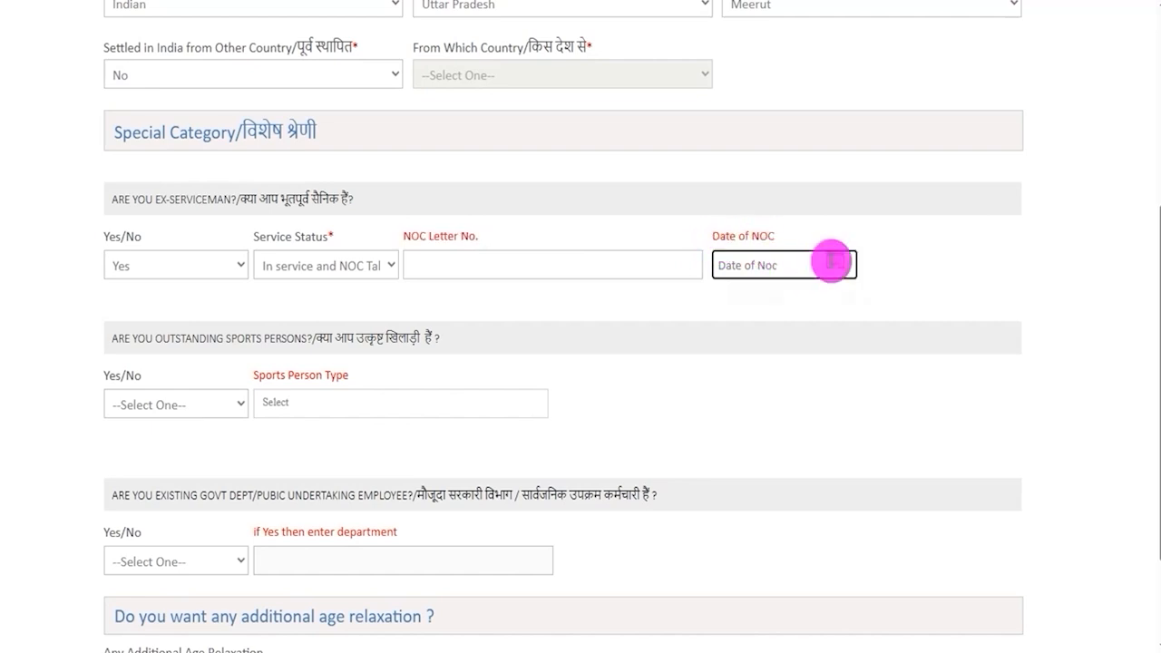
- Set the ex-serviceman Service Status to Retired and check the PPO No. and Date of Retirement fields
{"action": "left_click", "coordinate": [336, 266]}
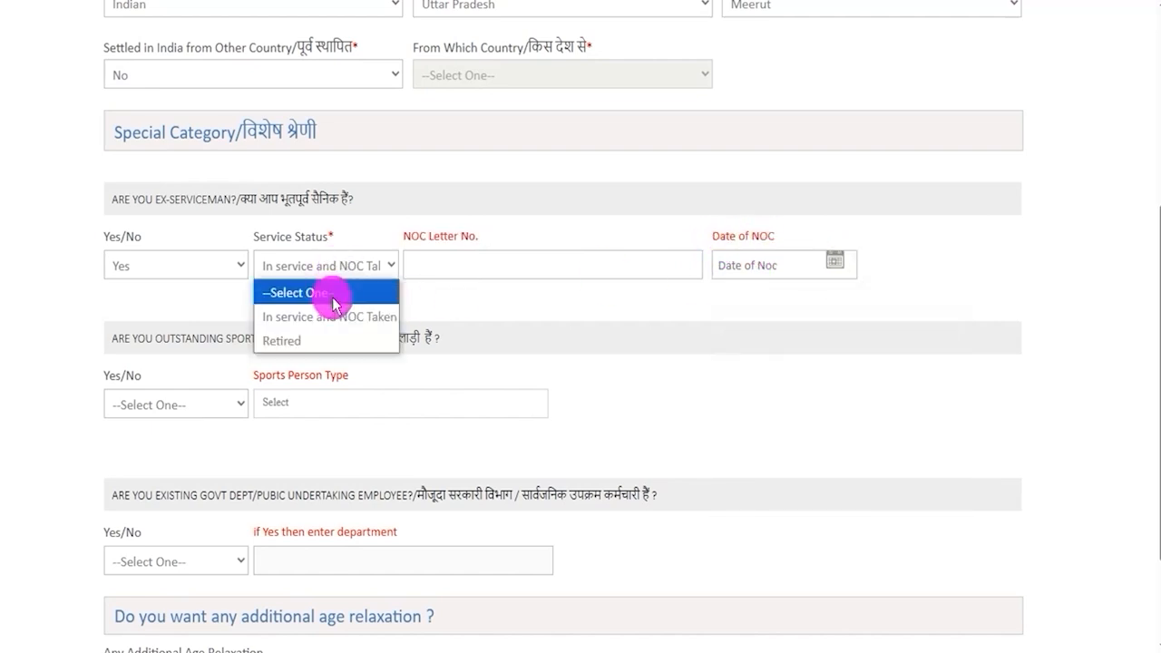
{"action": "left_click", "coordinate": [310, 344]}
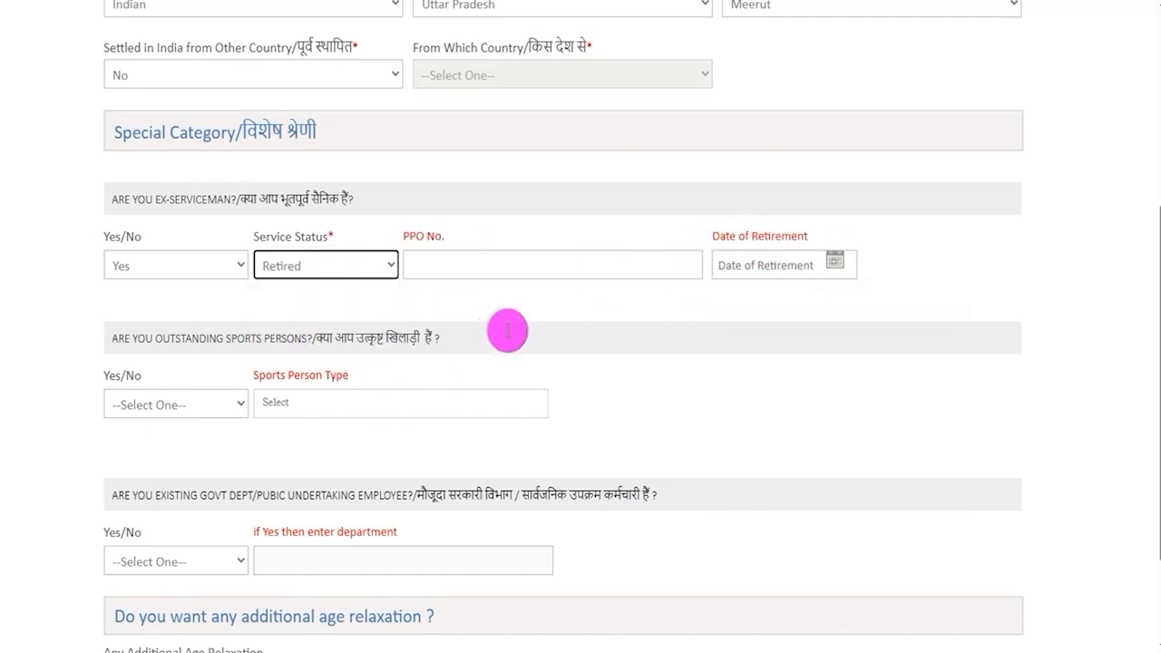
{"action": "left_click", "coordinate": [472, 267]}
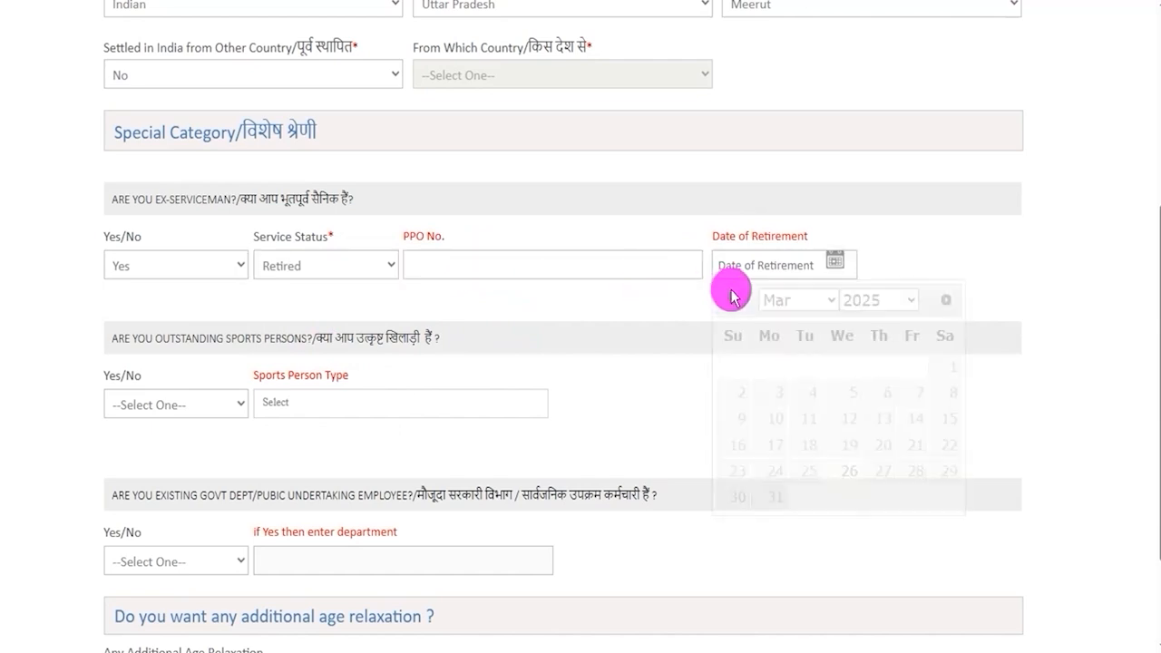
- Change the answer to the ex-serviceman question in the Special Category section to No
{"action": "left_click", "coordinate": [833, 262]}
{"action": "left_click", "coordinate": [168, 266]}
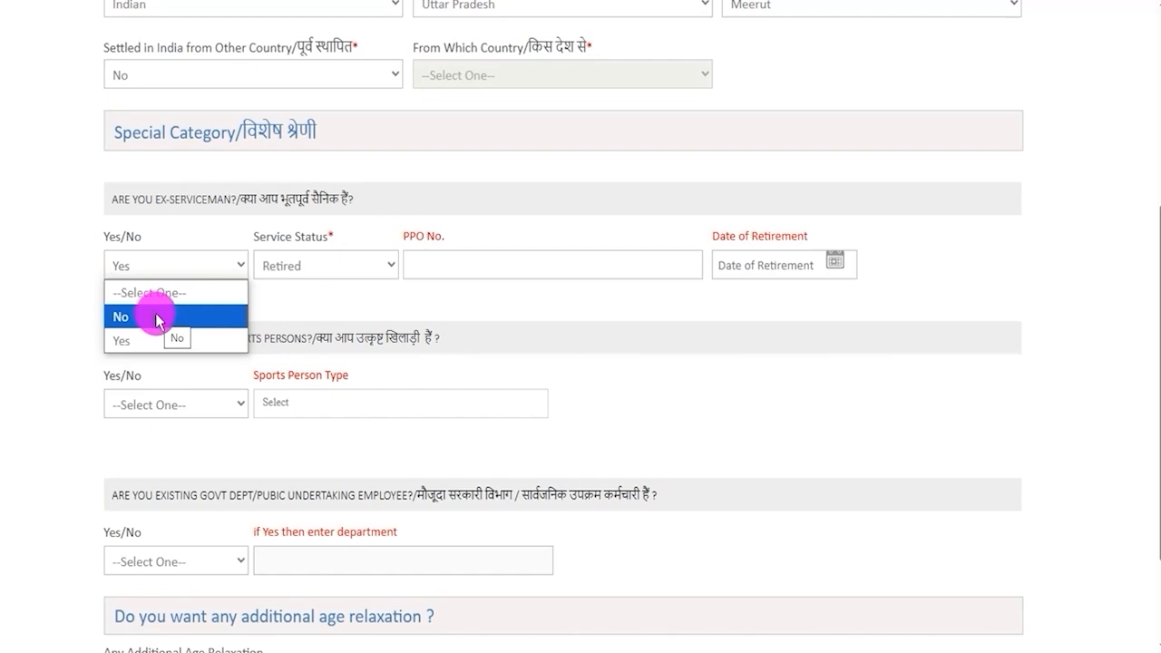
{"action": "left_click", "coordinate": [158, 318]}
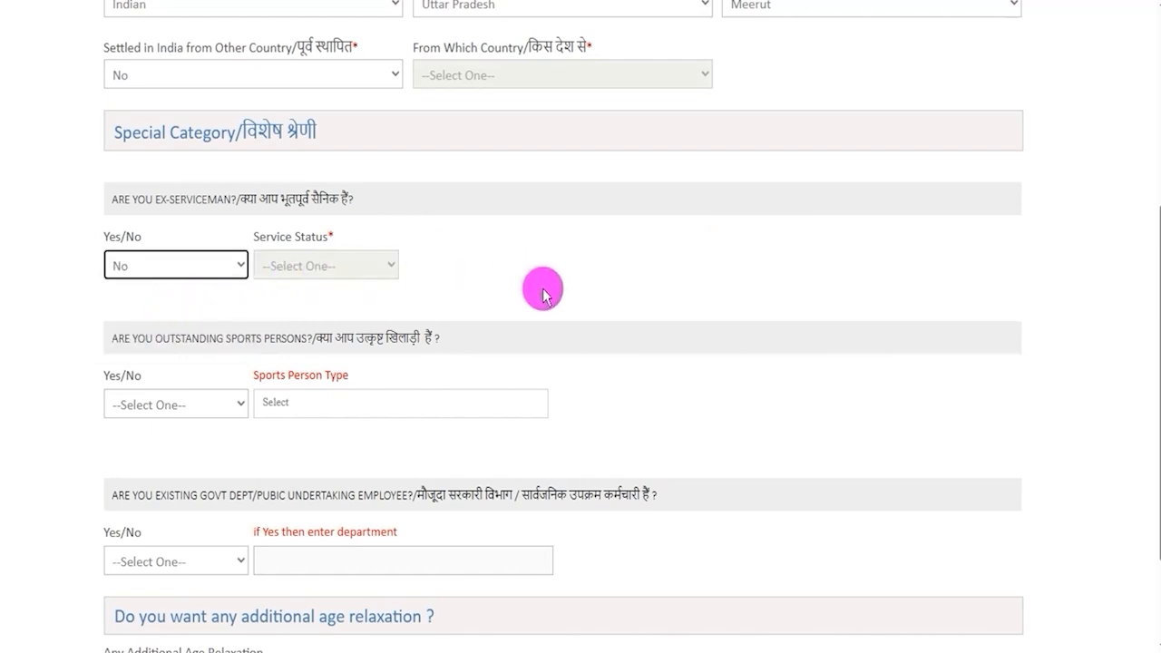
- Check the Sports Person Type options offered for Yes, and set the outstanding sports persons question to No
{"action": "left_click_drag", "start_coordinate": [205, 334], "coordinate": [303, 337]}
{"action": "left_click", "coordinate": [141, 415]}
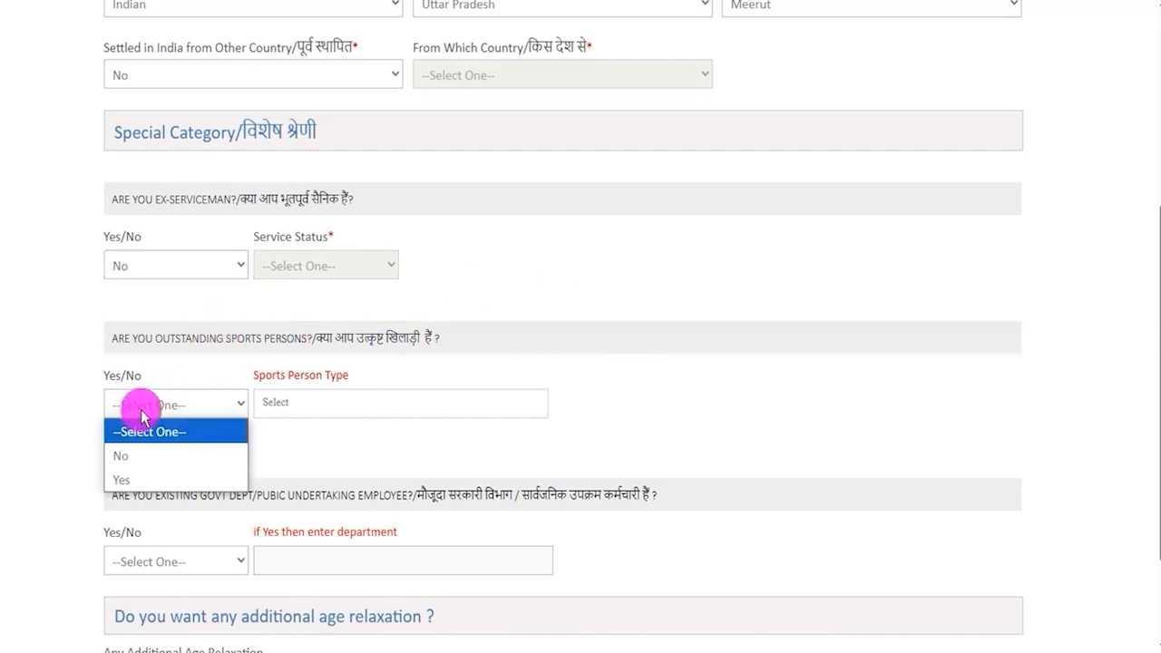
{"action": "left_click", "coordinate": [127, 477]}
{"action": "left_click", "coordinate": [328, 411]}
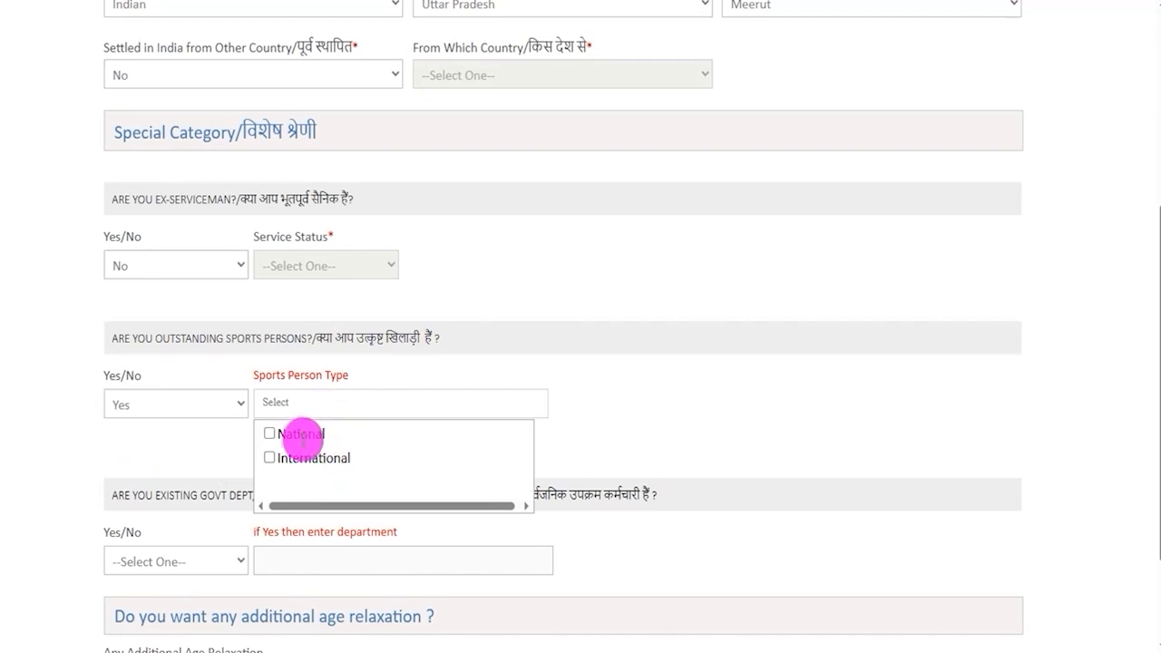
{"action": "left_click", "coordinate": [160, 404]}
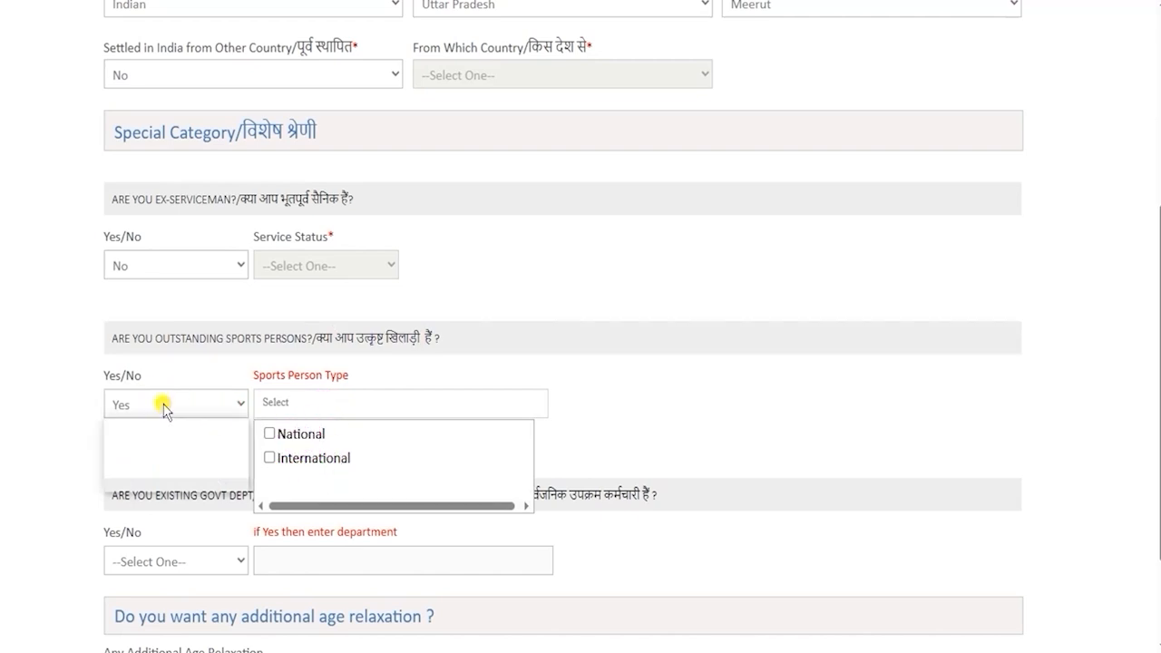
{"action": "left_click", "coordinate": [143, 453]}
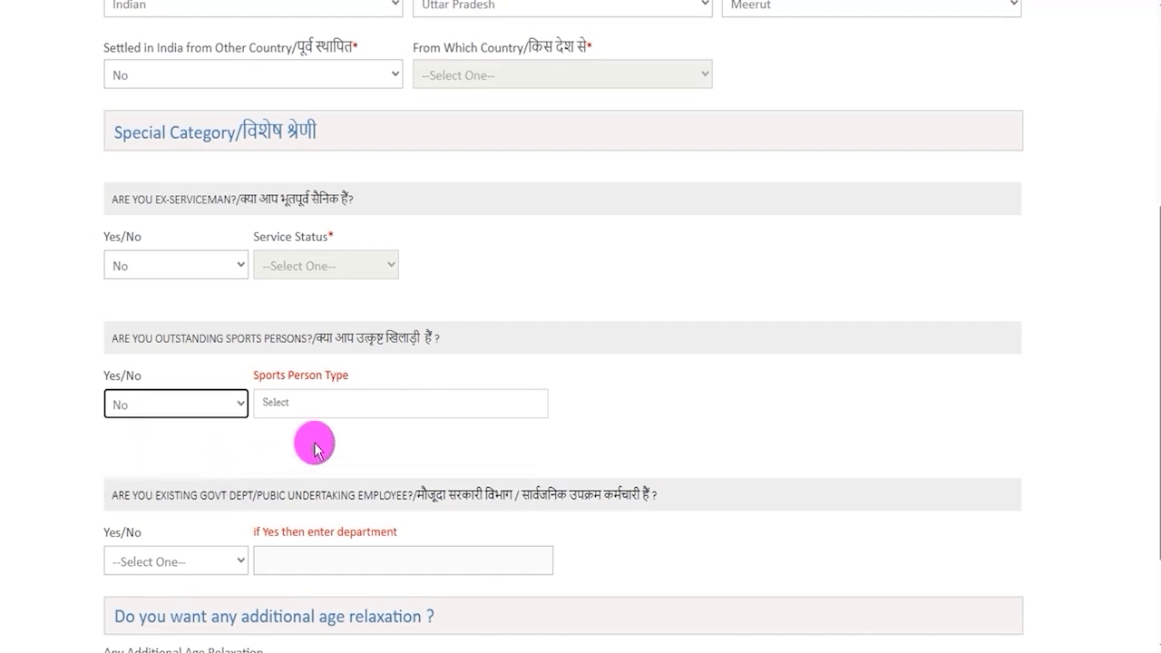
- Check the department field offered for Yes, and set the existing government department/public undertaking employee question to No
{"action": "scroll", "coordinate": [314, 444], "scroll_direction": "down", "scroll_amount": 2}
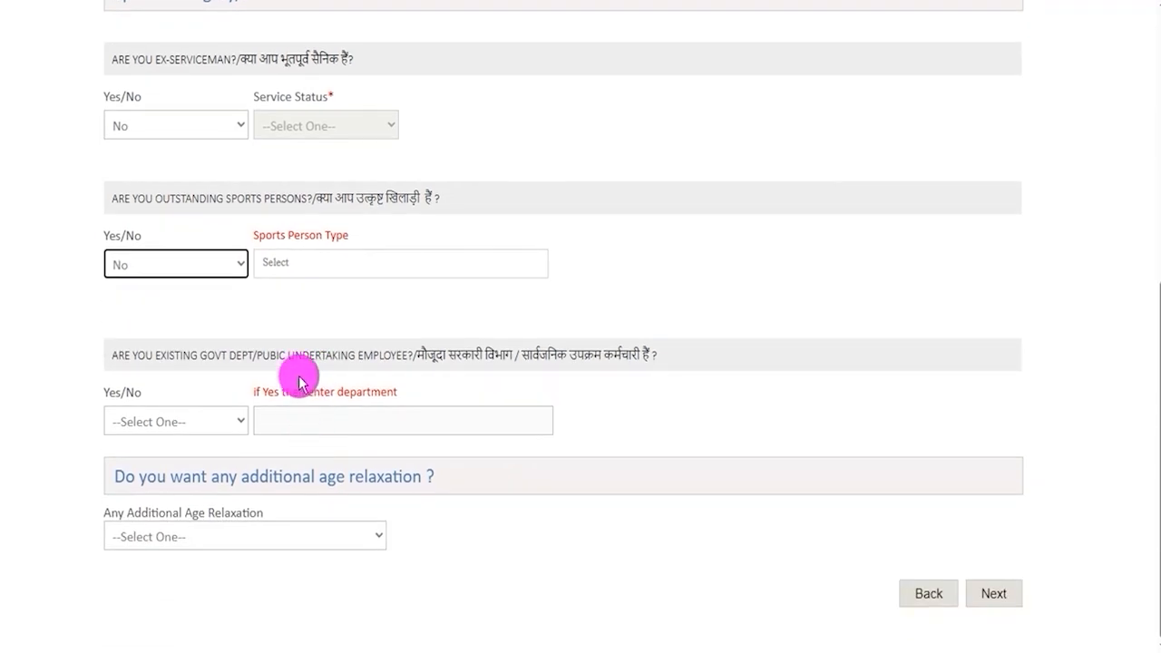
{"action": "left_click_drag", "start_coordinate": [435, 356], "coordinate": [642, 355]}
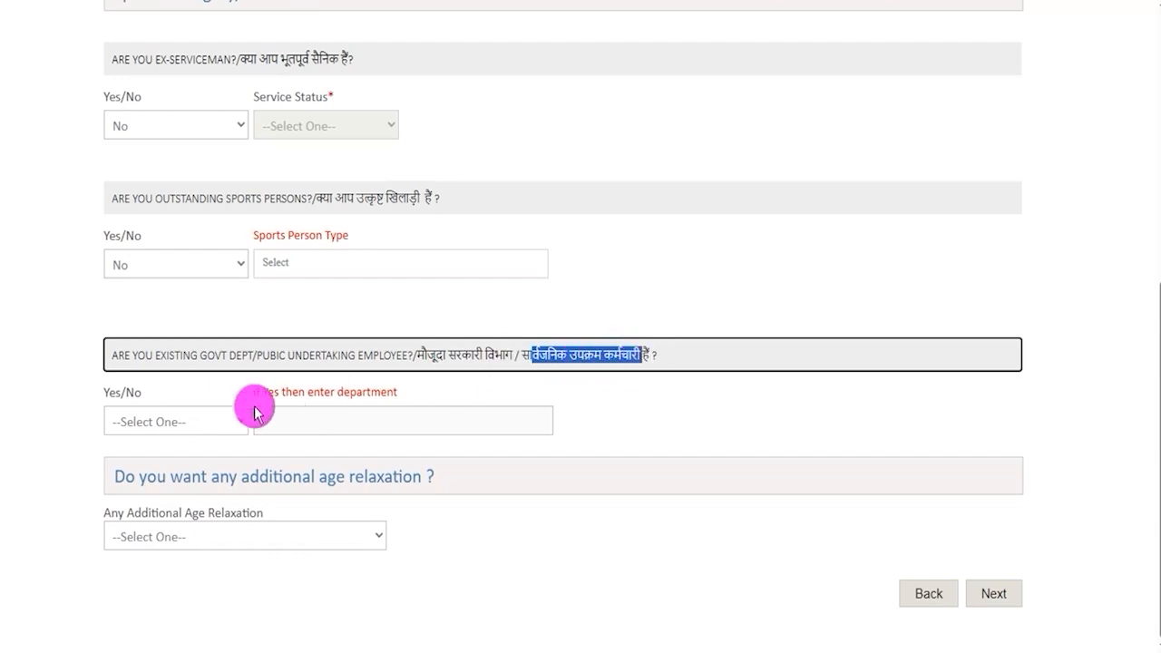
{"action": "left_click", "coordinate": [161, 420]}
{"action": "left_click", "coordinate": [156, 491]}
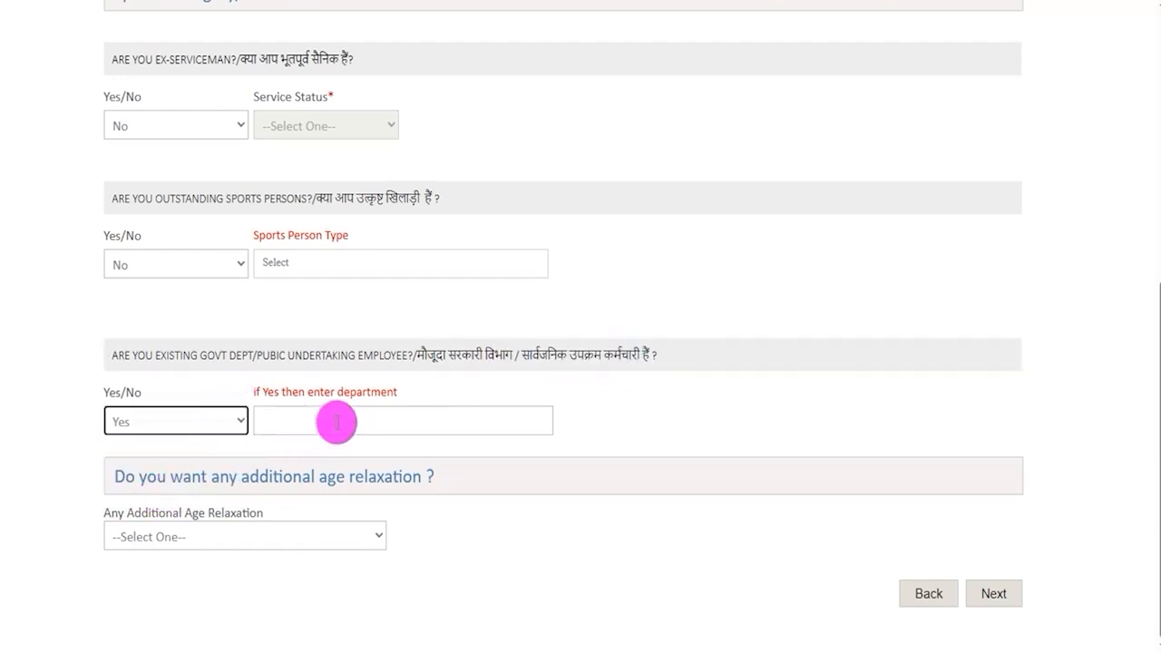
{"action": "left_click", "coordinate": [336, 421]}
{"action": "left_click", "coordinate": [169, 421]}
{"action": "left_click", "coordinate": [148, 468]}
{"action": "left_click", "coordinate": [274, 430]}
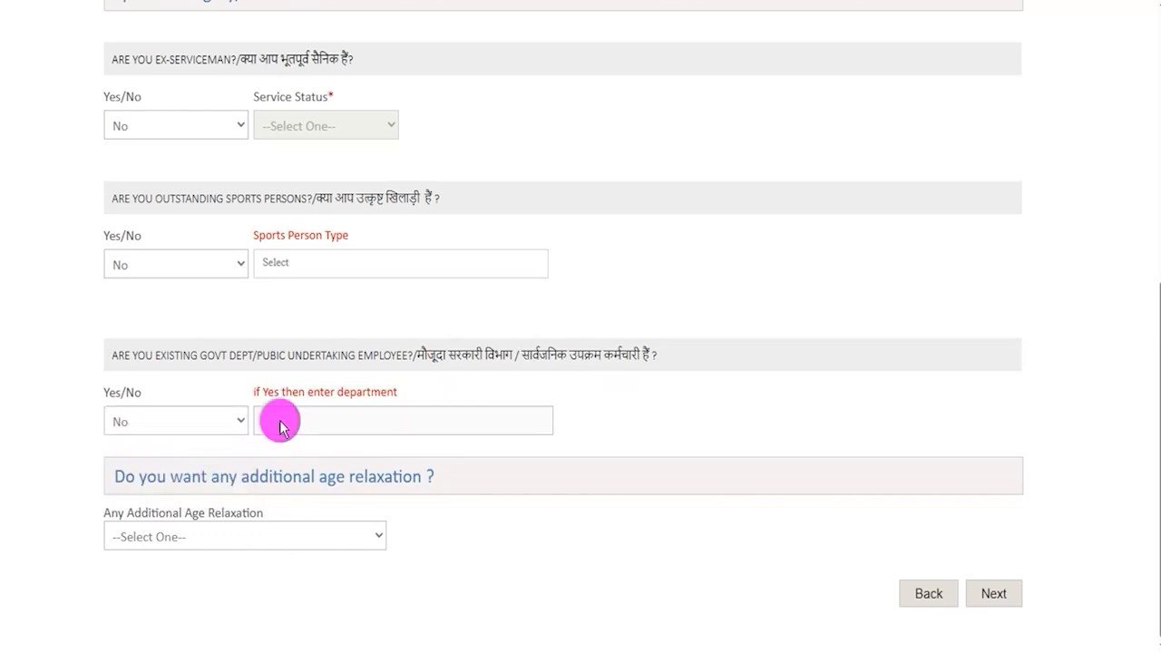
- Set Any Additional Age Relaxation to NOT APPLICABLE and continue to the Qualification & Experience section
{"action": "left_click", "coordinate": [224, 544]}
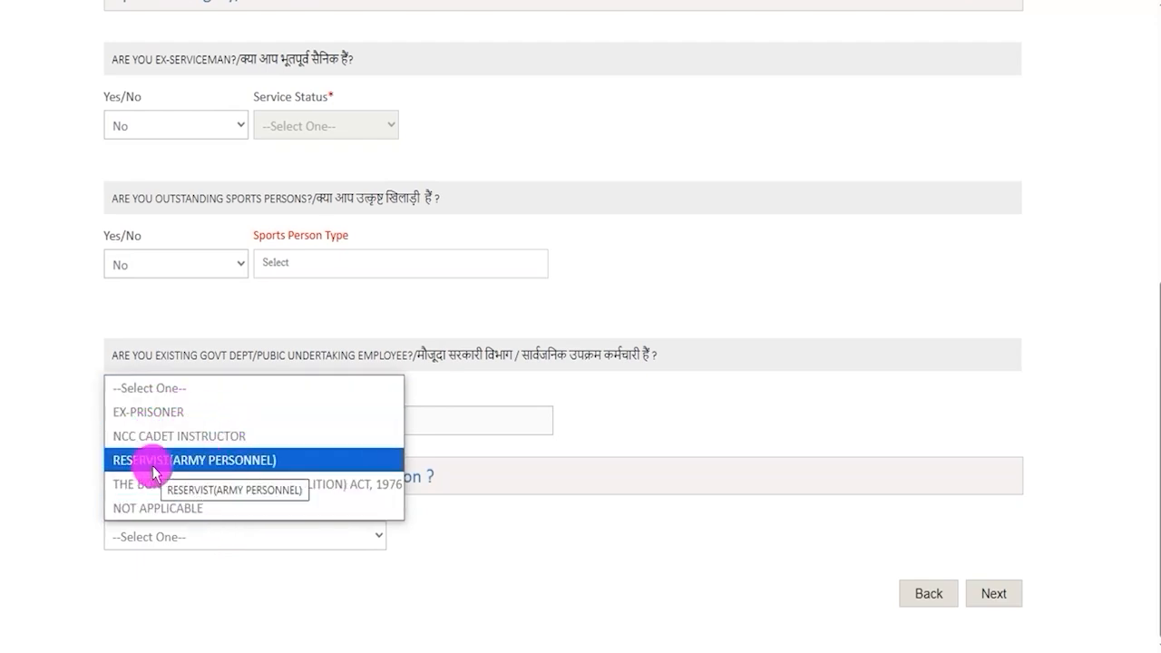
{"action": "left_click", "coordinate": [200, 519]}
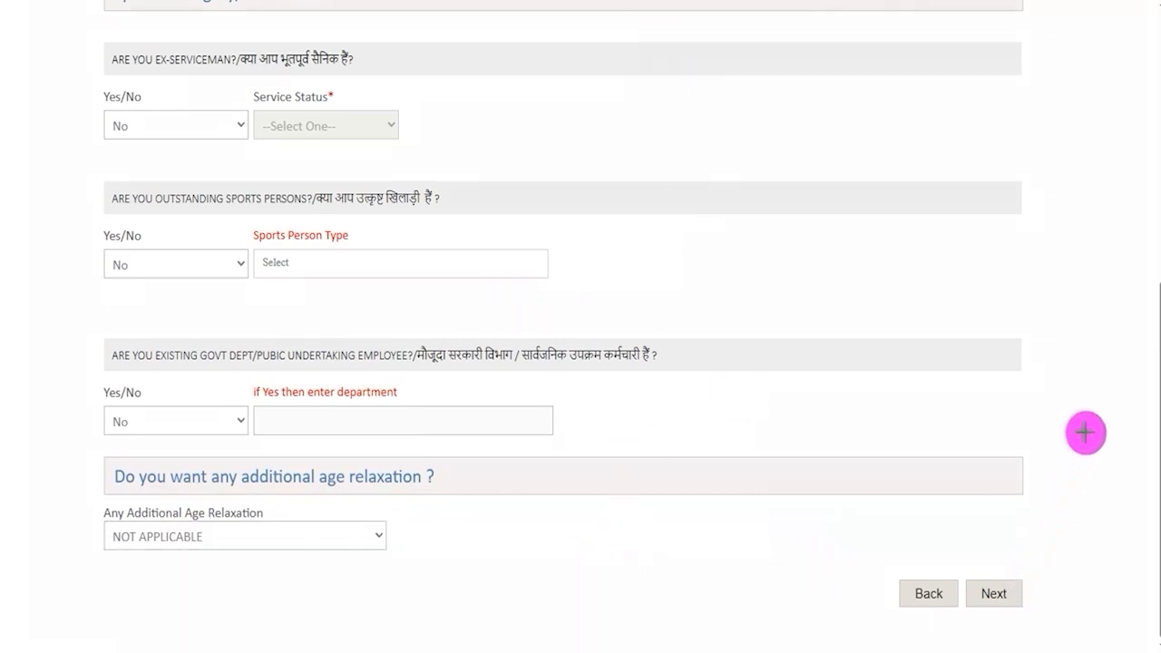
{"action": "left_click", "coordinate": [993, 593]}
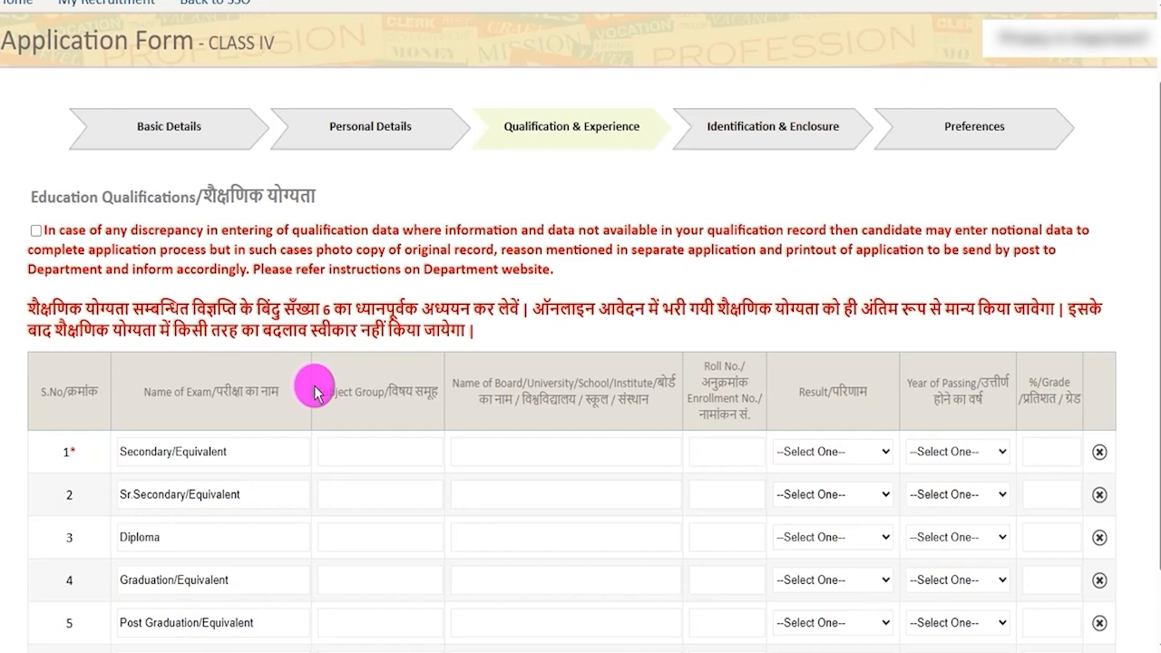
- Accept the qualification data discrepancy declaration above the Education Qualifications table
{"action": "left_click", "coordinate": [35, 232]}
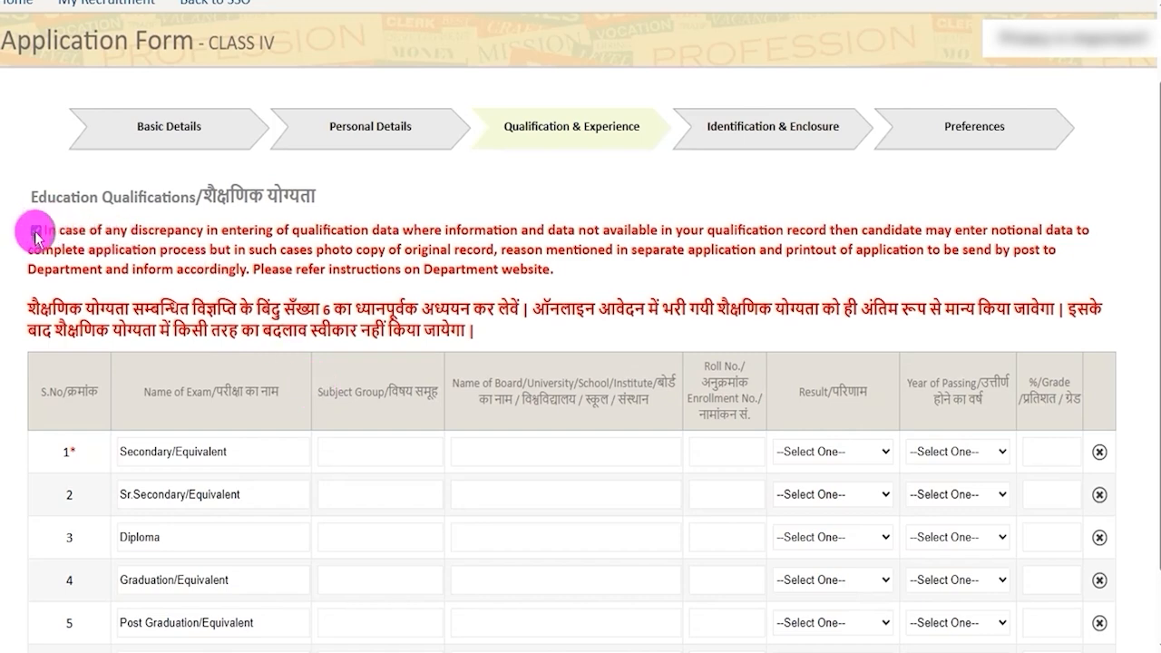
{"action": "scroll", "coordinate": [311, 395], "scroll_direction": "down", "scroll_amount": 1}
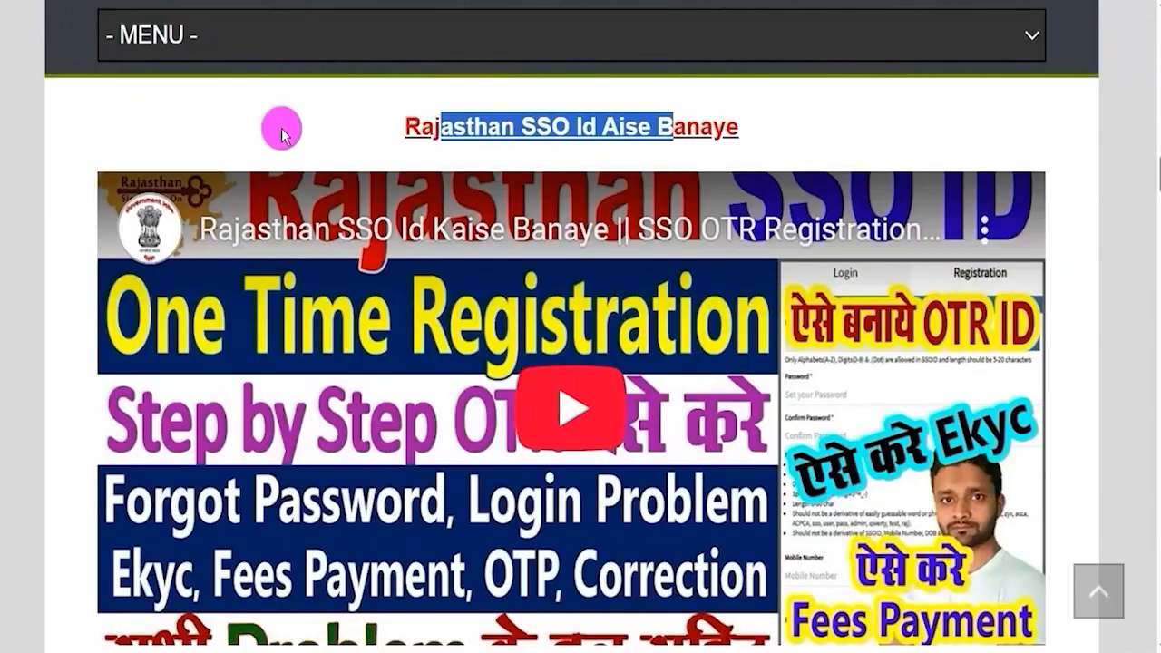
- Review the educational qualification and age limit in the vacancy article, and the opening page of the recruitment notification 1734009188.pdf
{"action": "scroll", "coordinate": [453, 402], "scroll_direction": "up", "scroll_amount": 9}
{"action": "scroll", "coordinate": [454, 402], "scroll_direction": "up", "scroll_amount": 4}
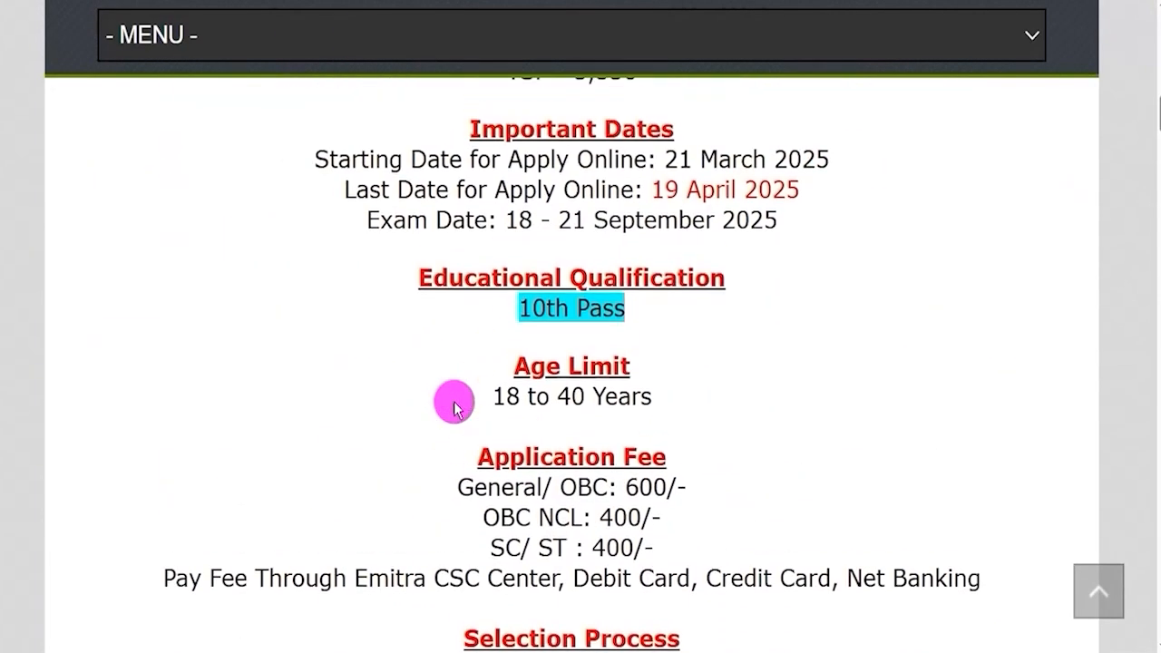
{"action": "left_click_drag", "start_coordinate": [520, 400], "coordinate": [605, 406]}
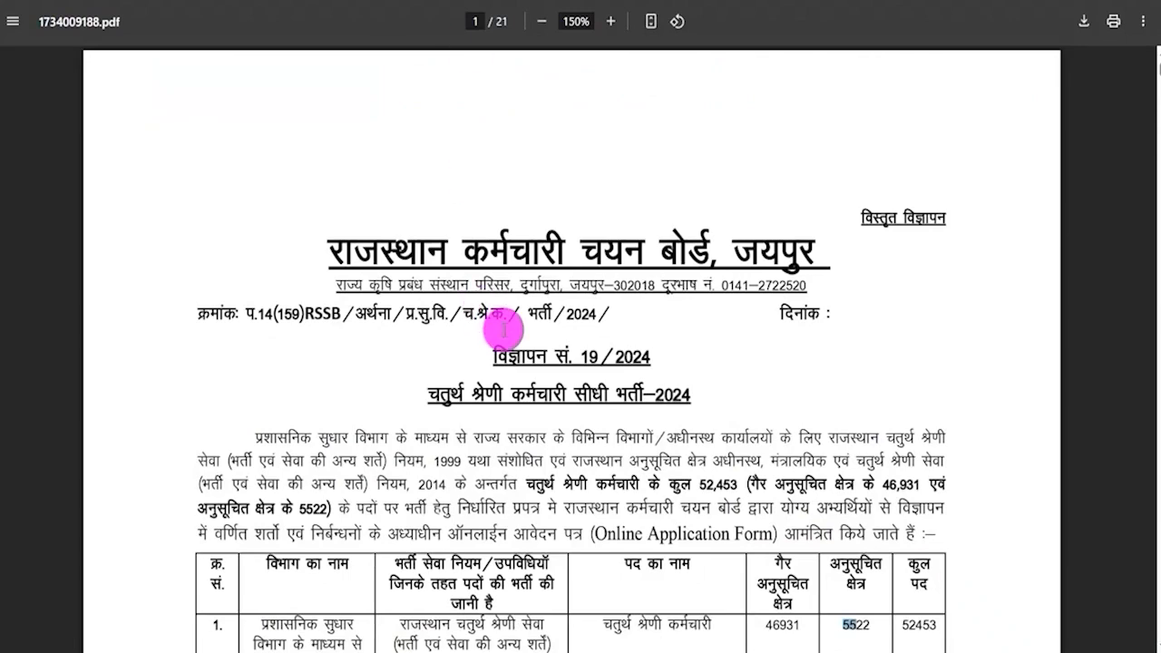
{"action": "scroll", "coordinate": [501, 332], "scroll_direction": "down", "scroll_amount": 2}
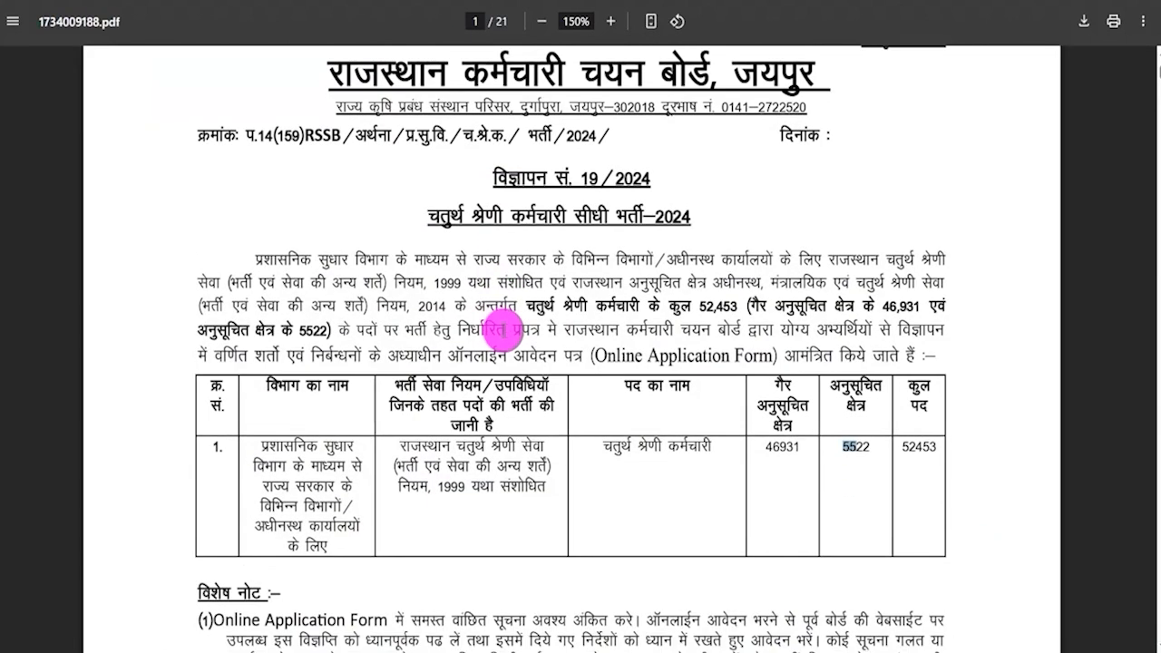
{"action": "scroll", "coordinate": [501, 332], "scroll_direction": "down", "scroll_amount": 2}
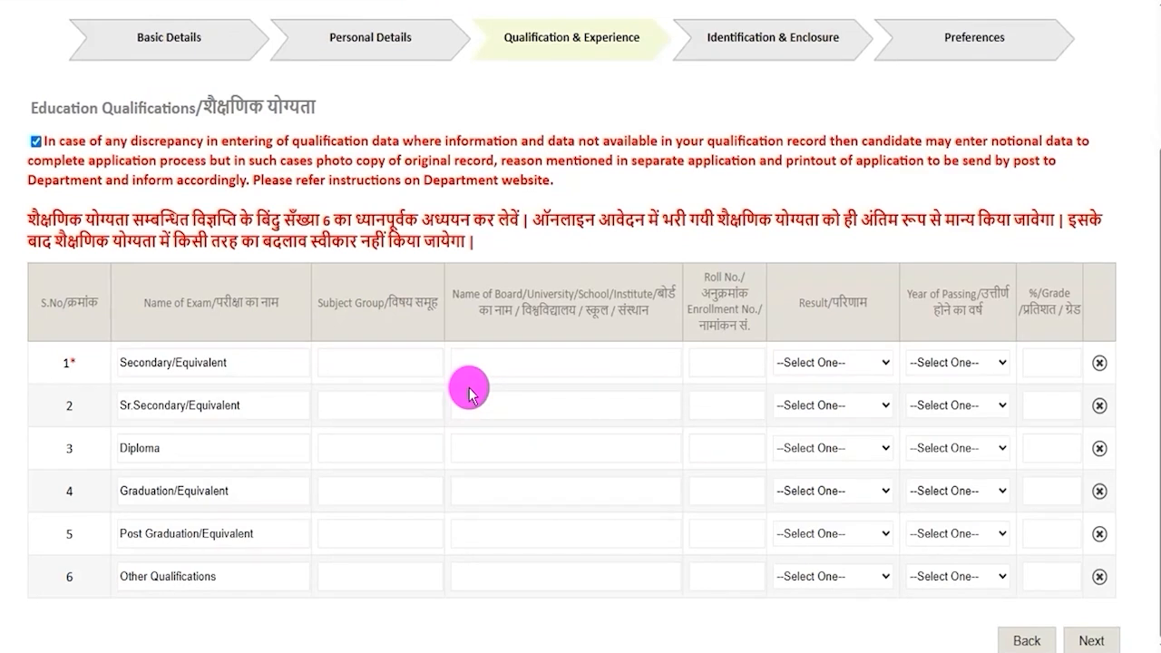
- Enter SCIENCE as the subject group and CBSE as the board in the Secondary/Equivalent row, and check its roll number field
{"action": "left_click_drag", "start_coordinate": [138, 363], "coordinate": [266, 368]}
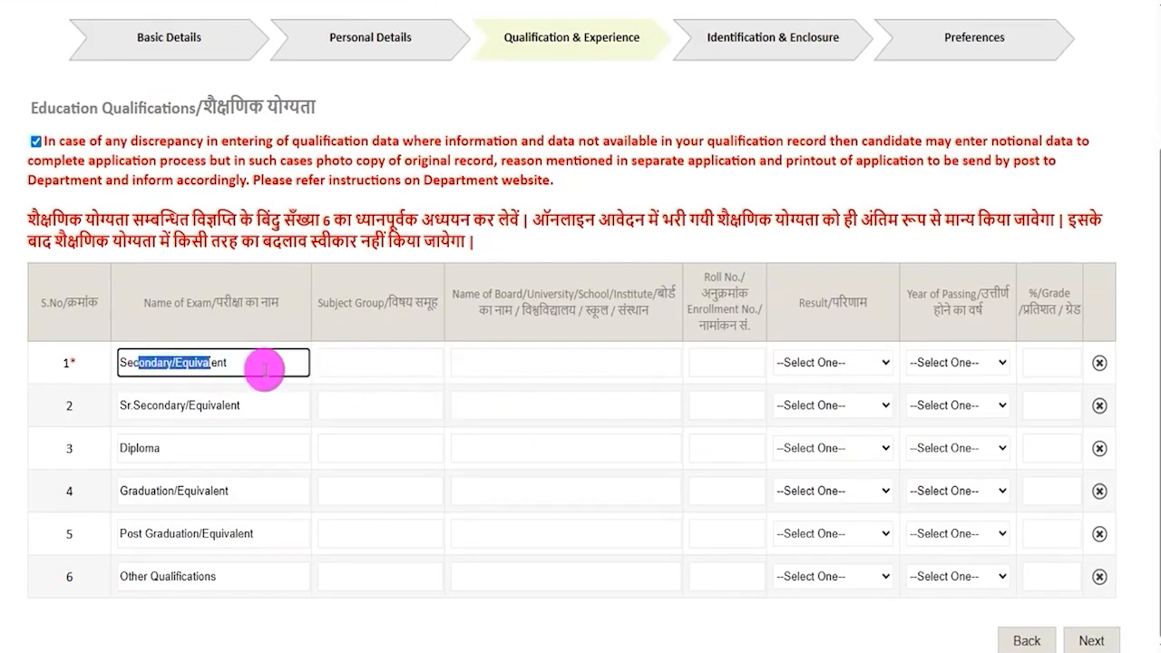
{"action": "left_click", "coordinate": [361, 363]}
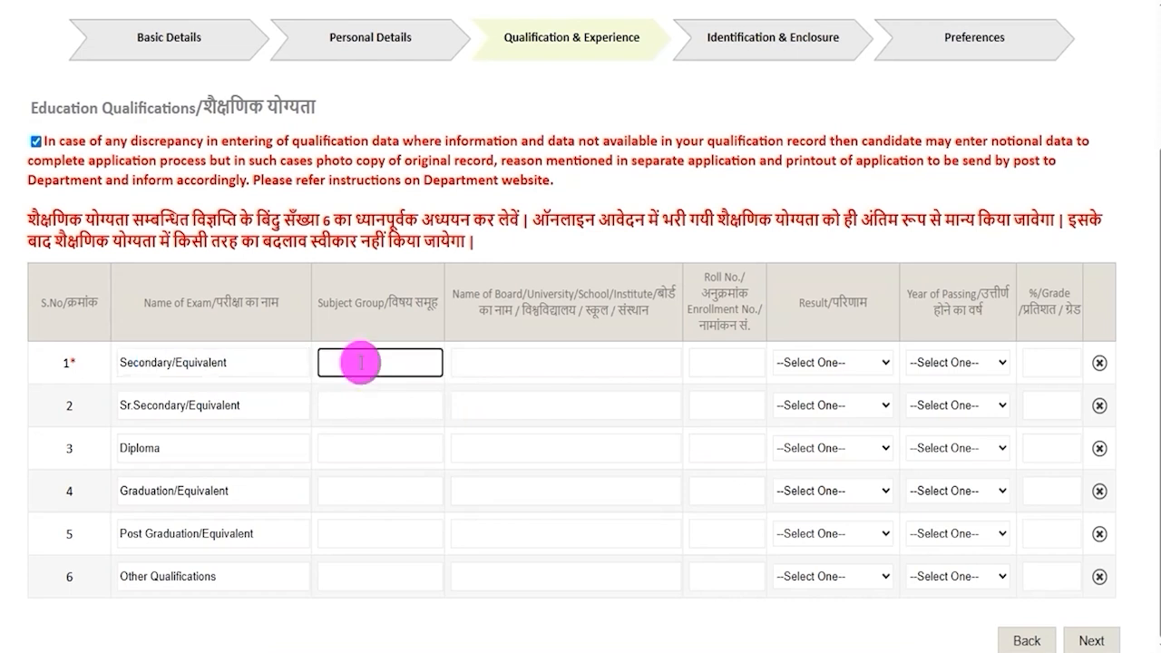
{"action": "type", "text": "SCIENCE"}
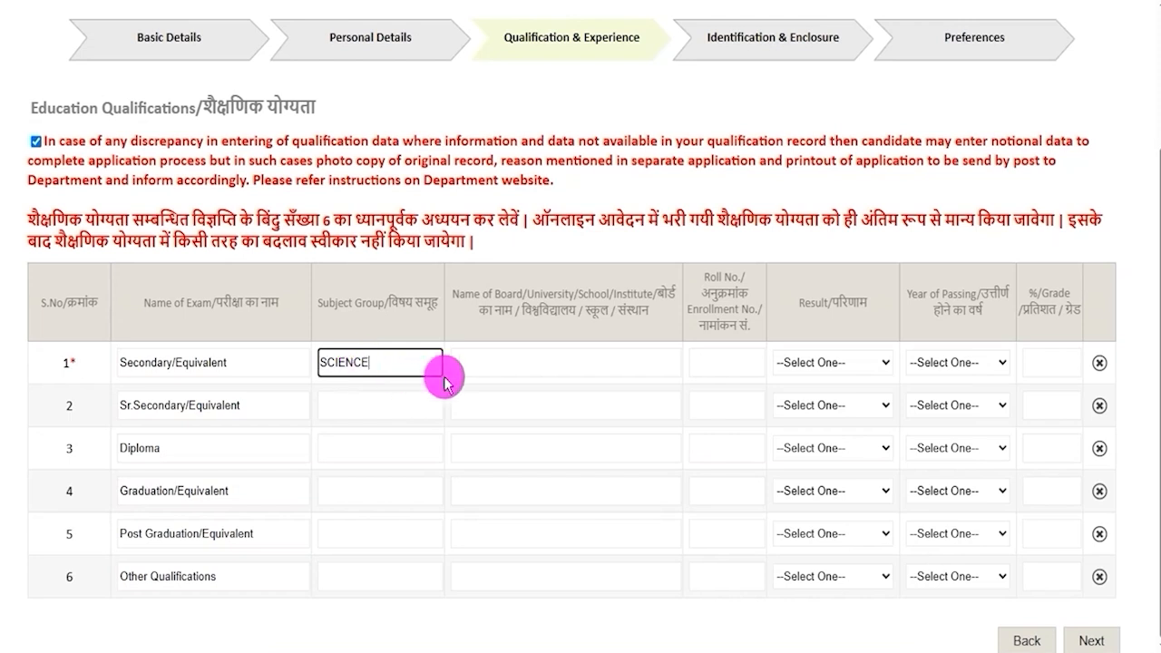
{"action": "left_click", "coordinate": [524, 366]}
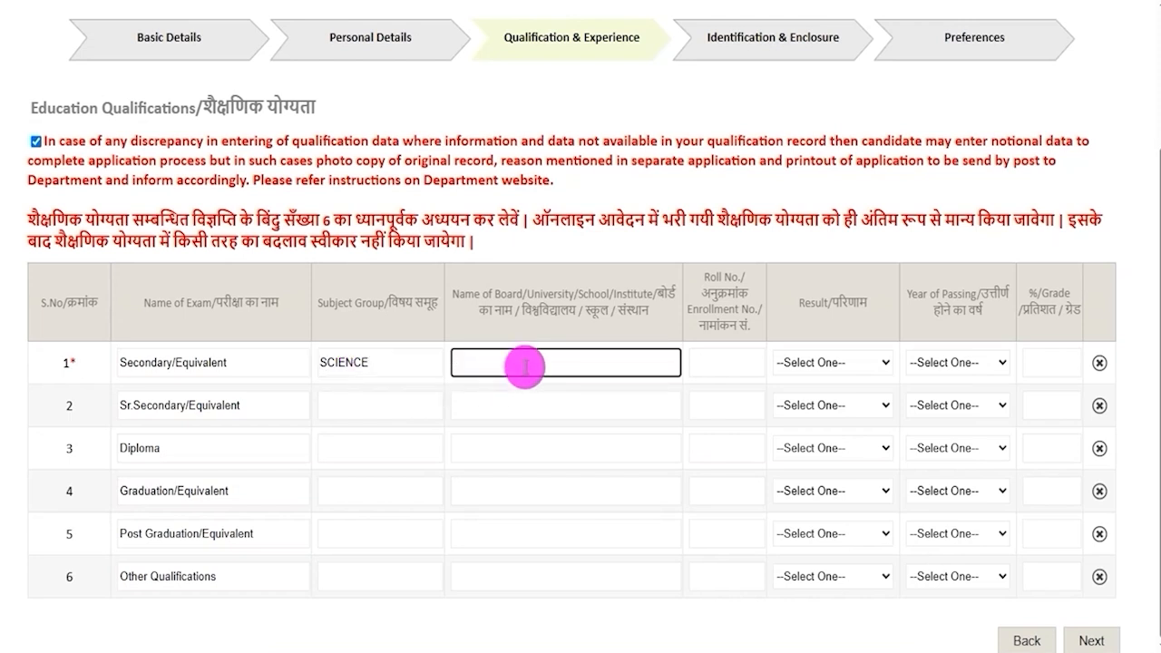
{"action": "type", "text": "CBSE"}
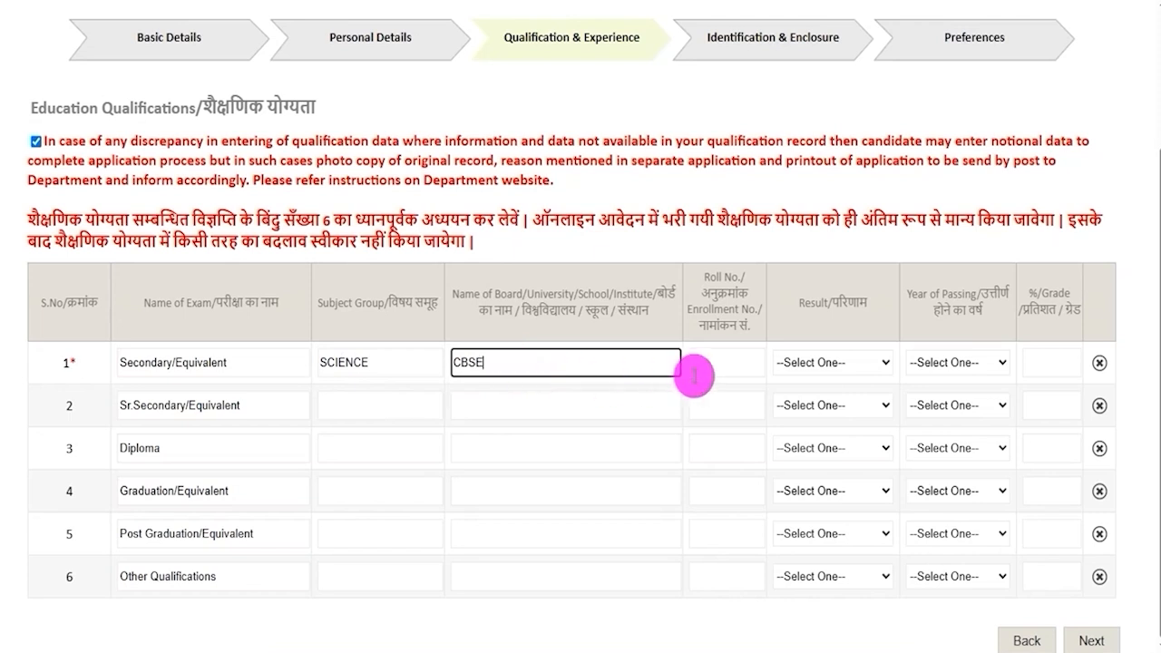
{"action": "left_click", "coordinate": [730, 370]}
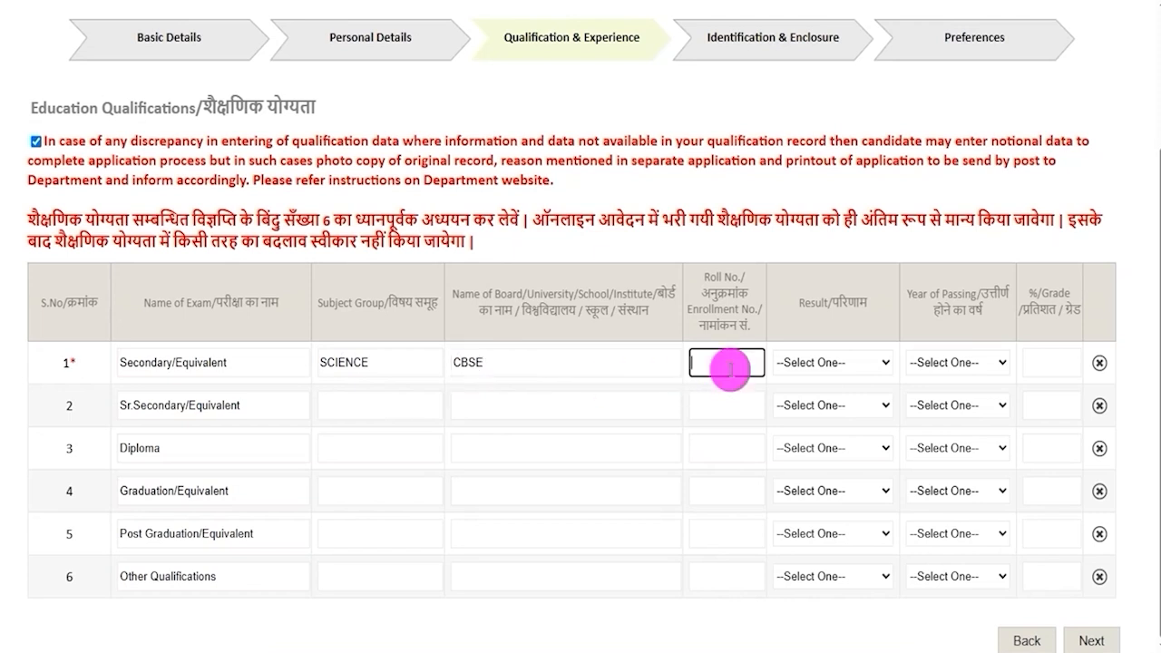
- Set the Secondary/Equivalent result type to Percentage, the year of passing to 2020 and the percentage to 90
{"action": "left_click", "coordinate": [853, 363]}
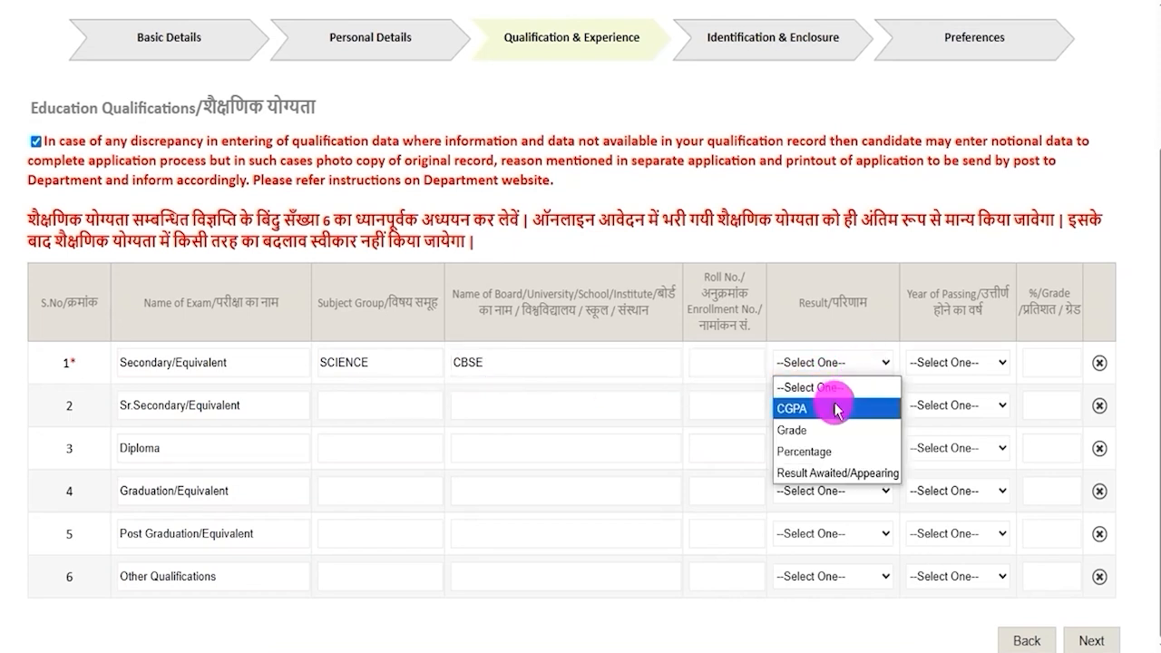
{"action": "left_click", "coordinate": [810, 452]}
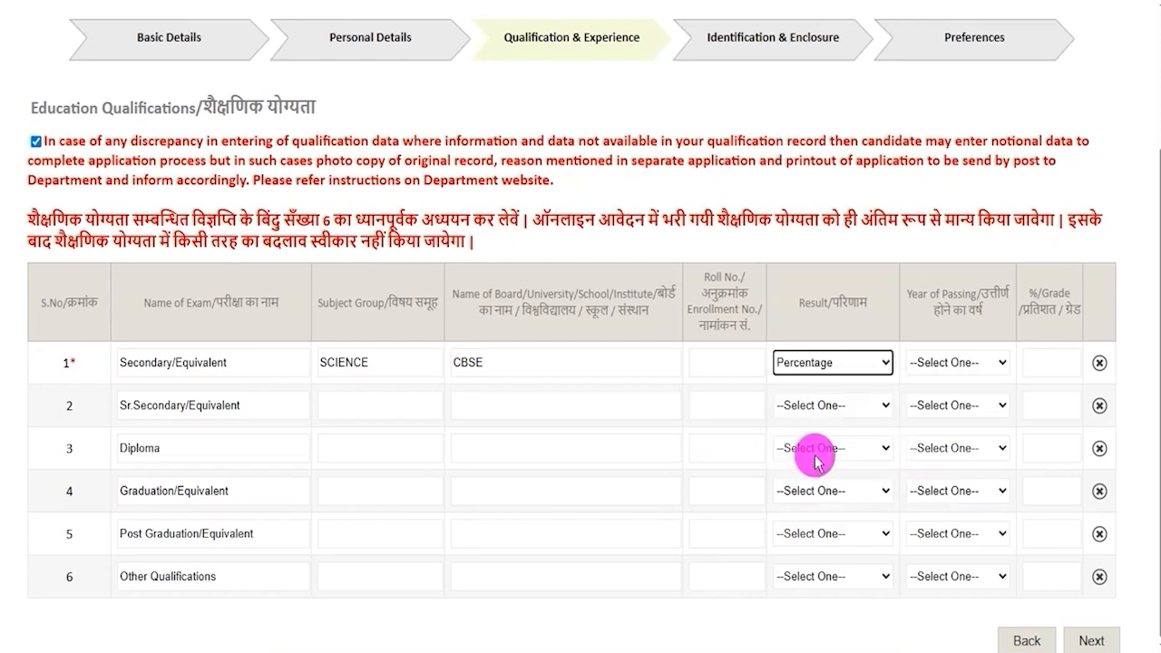
{"action": "left_click", "coordinate": [943, 368]}
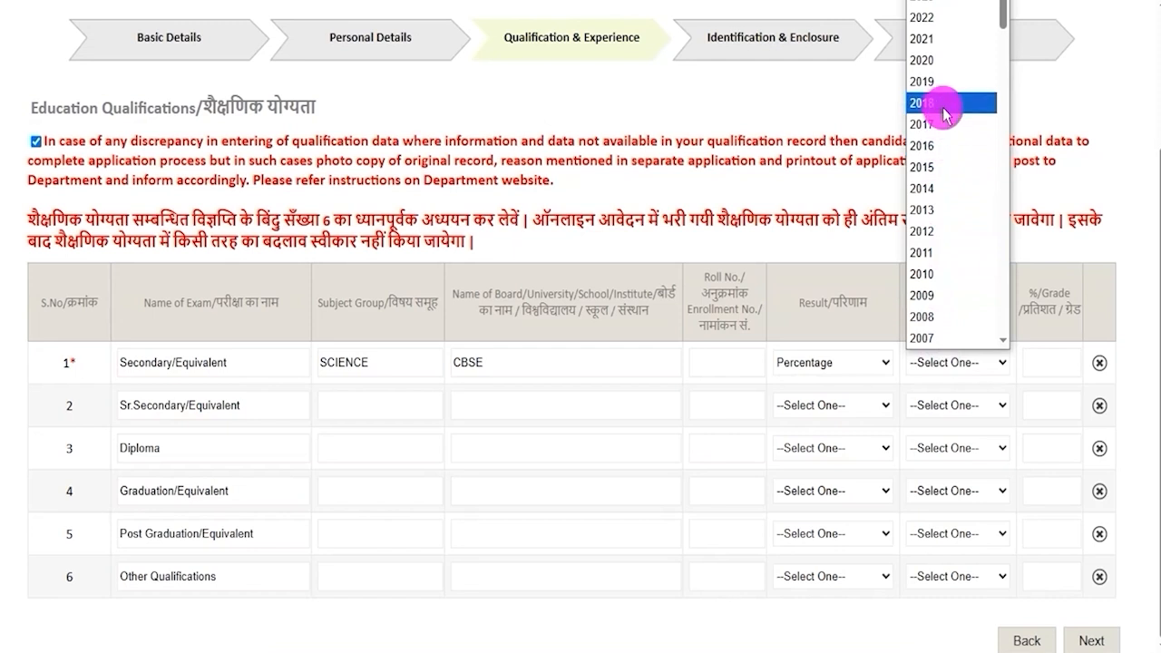
{"action": "left_click", "coordinate": [941, 62]}
{"action": "left_click", "coordinate": [1037, 364]}
{"action": "type", "text": "90"}
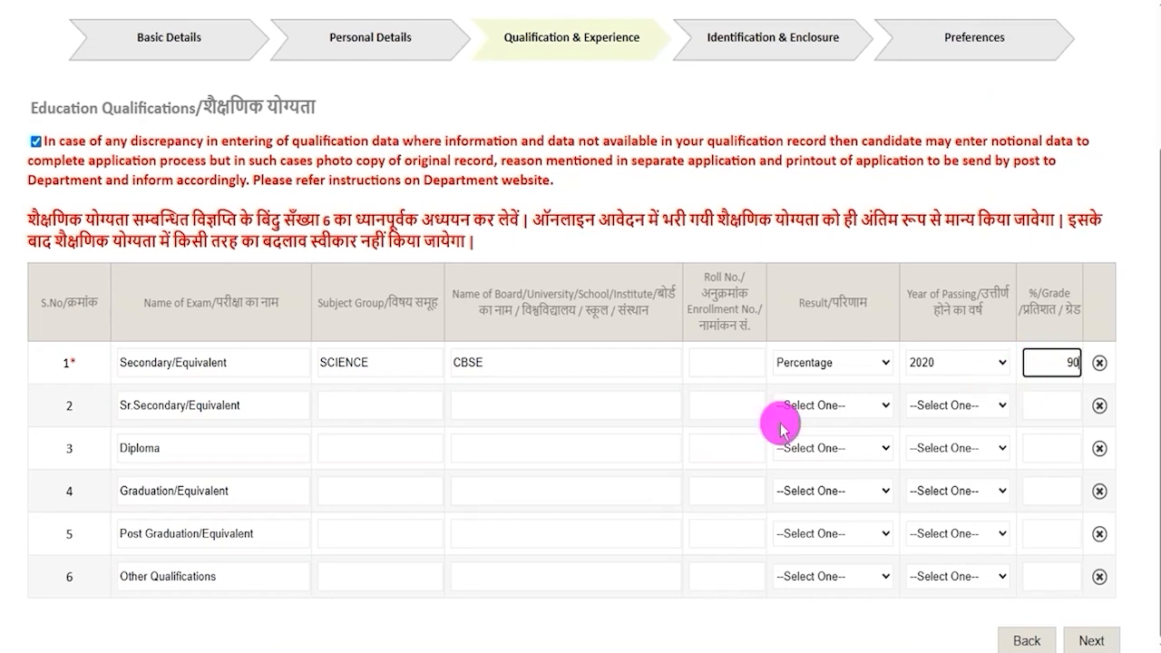
- Review the qualification rows from Sr.Secondary to Other Qualifications and continue to the Identification & Enclosure section
{"action": "left_click_drag", "start_coordinate": [133, 405], "coordinate": [181, 406]}
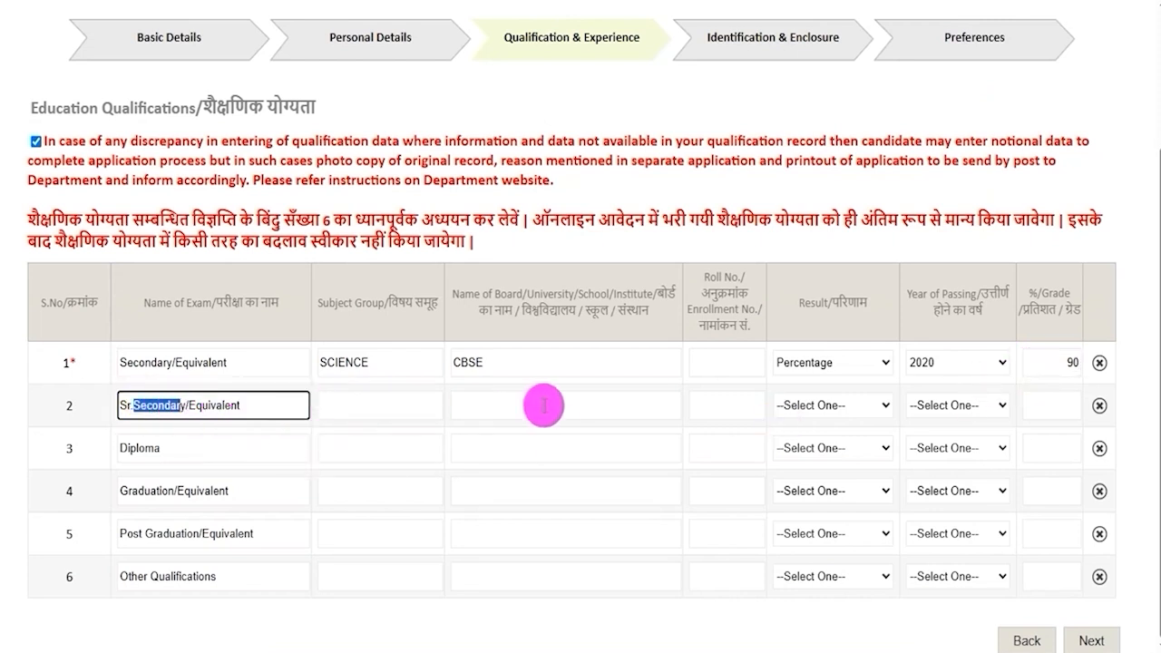
{"action": "left_click_drag", "start_coordinate": [125, 448], "coordinate": [350, 451]}
{"action": "left_click", "coordinate": [358, 448]}
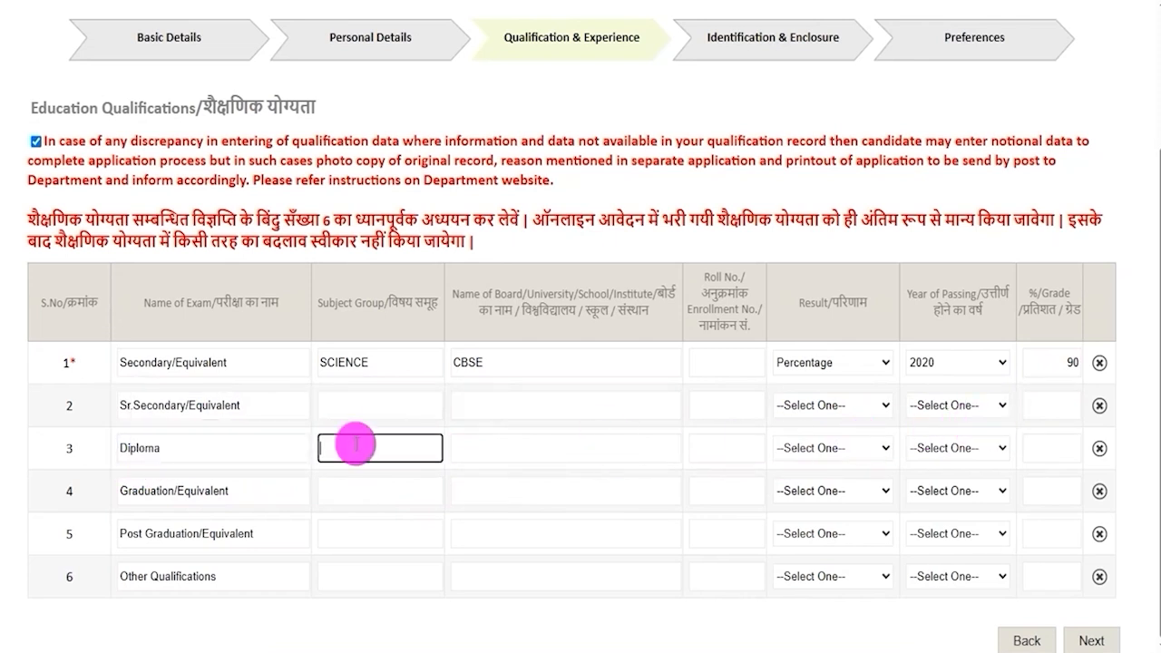
{"action": "left_click_drag", "start_coordinate": [127, 490], "coordinate": [210, 489]}
{"action": "left_click_drag", "start_coordinate": [150, 533], "coordinate": [234, 534]}
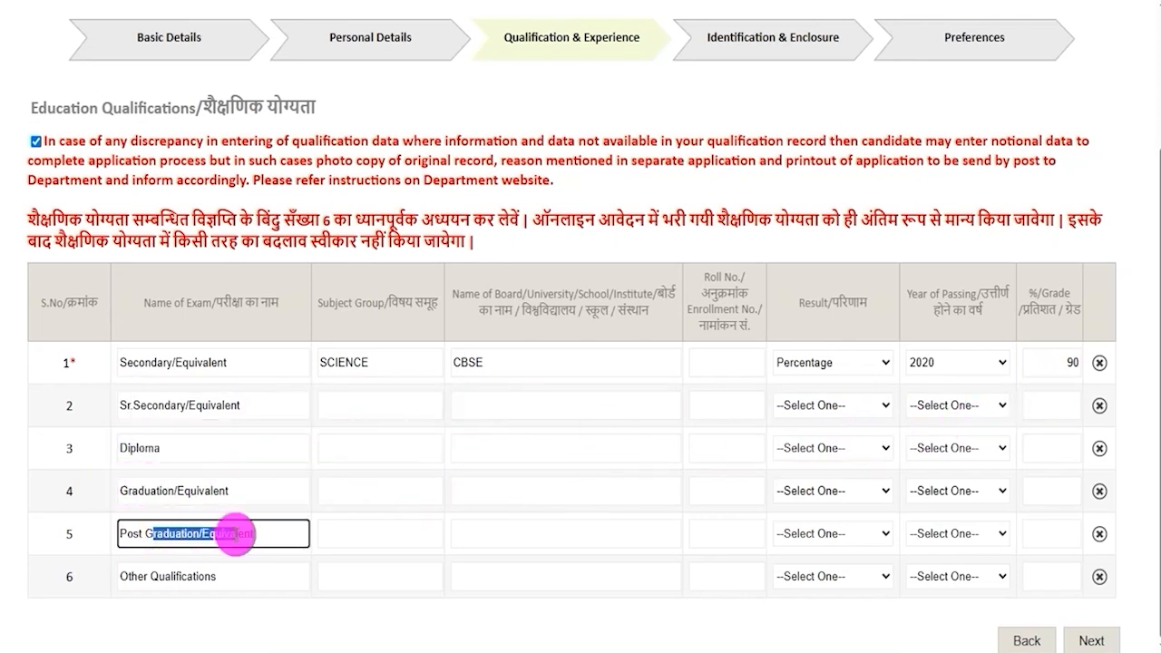
{"action": "left_click_drag", "start_coordinate": [130, 577], "coordinate": [213, 578]}
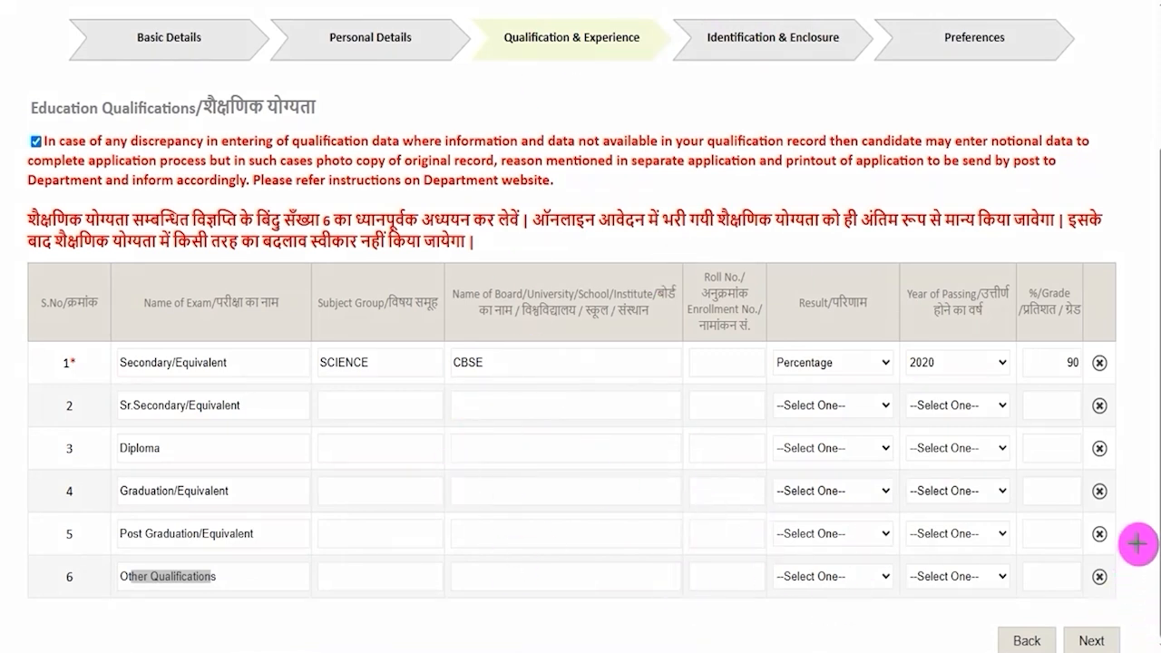
{"action": "mouse_move", "coordinate": [1143, 524]}
{"action": "left_mouse_down"}
{"action": "mouse_move", "coordinate": [1119, 635]}
{"action": "mouse_move", "coordinate": [1108, 638]}
{"action": "left_mouse_up"}
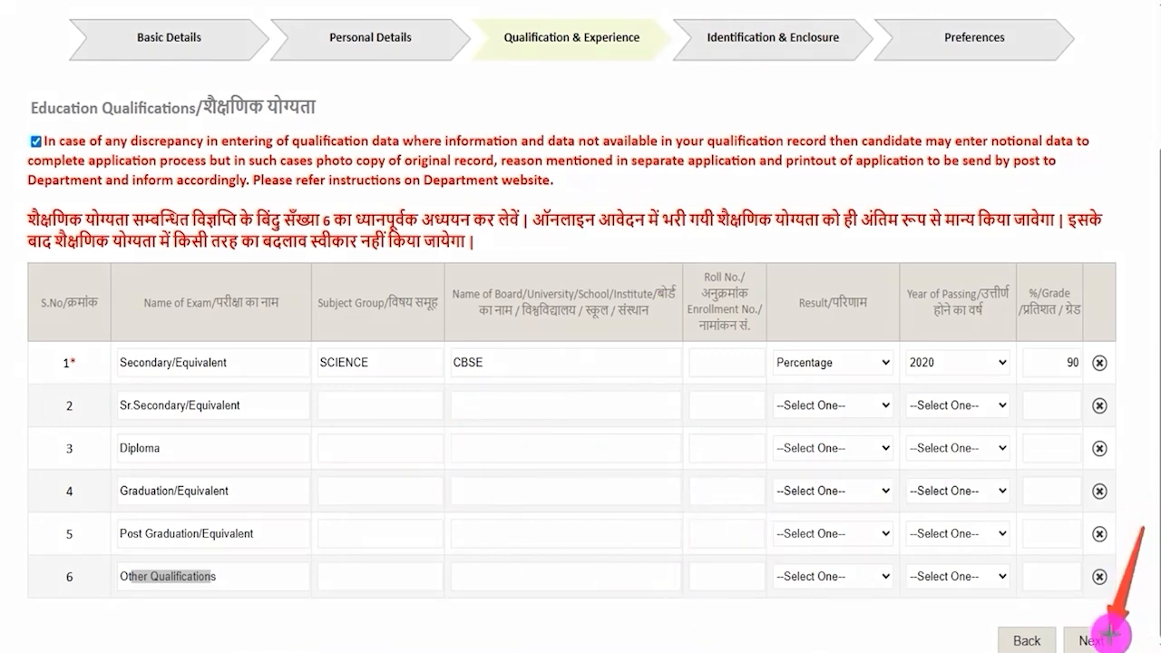
{"action": "left_click", "coordinate": [1099, 640]}
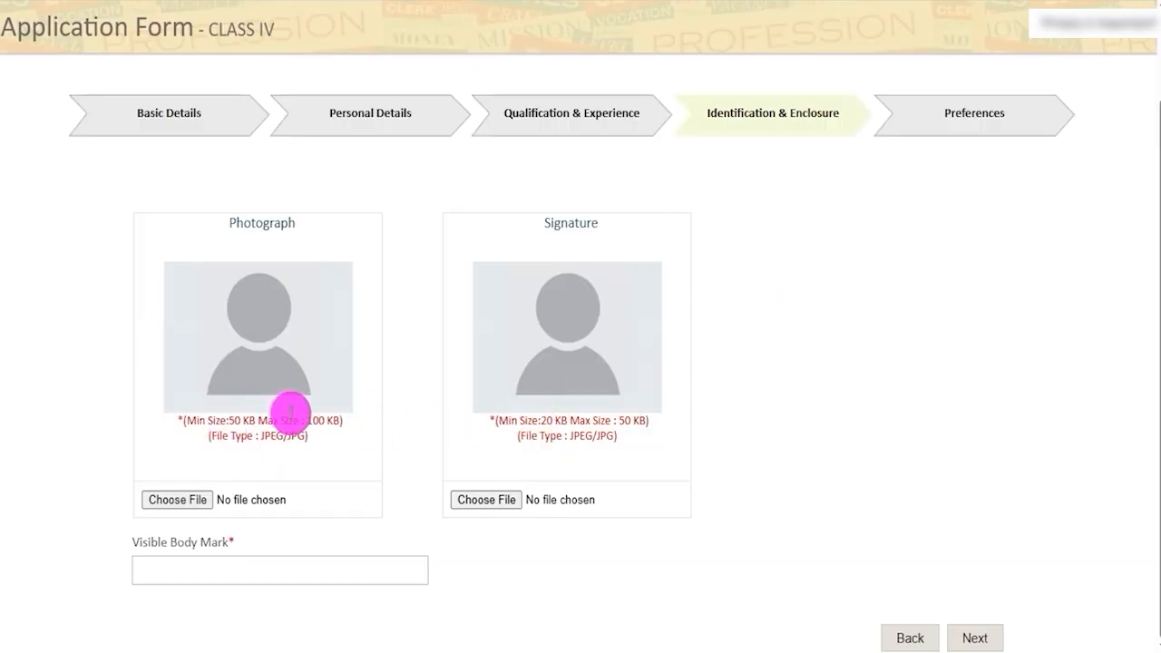
- Check the size limits and accepted file types for the photograph and signature uploads
{"action": "left_click_drag", "start_coordinate": [233, 420], "coordinate": [329, 420]}
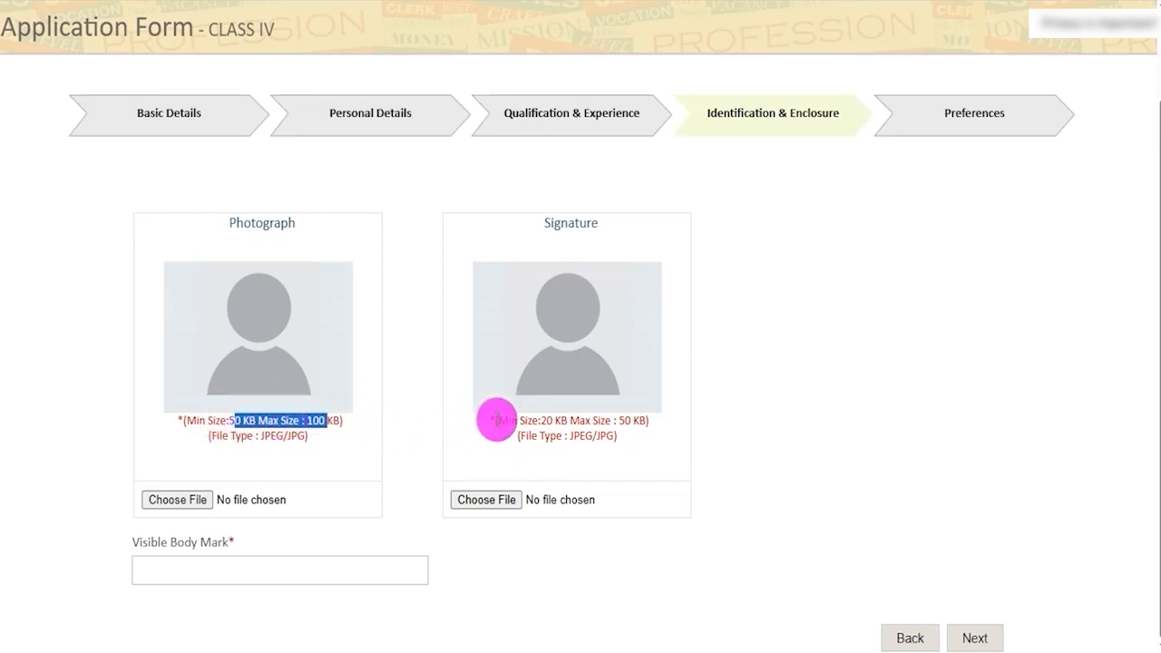
{"action": "left_click_drag", "start_coordinate": [541, 420], "coordinate": [643, 420]}
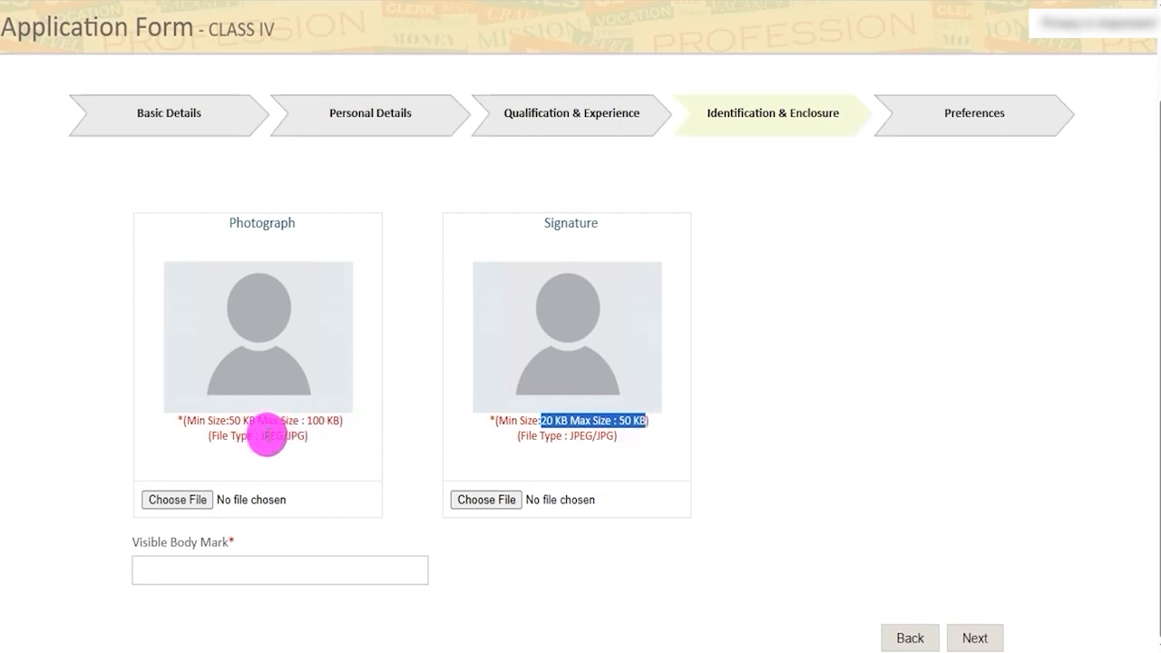
{"action": "double_click", "coordinate": [272, 435]}
{"action": "left_click_drag", "start_coordinate": [563, 436], "coordinate": [638, 439]}
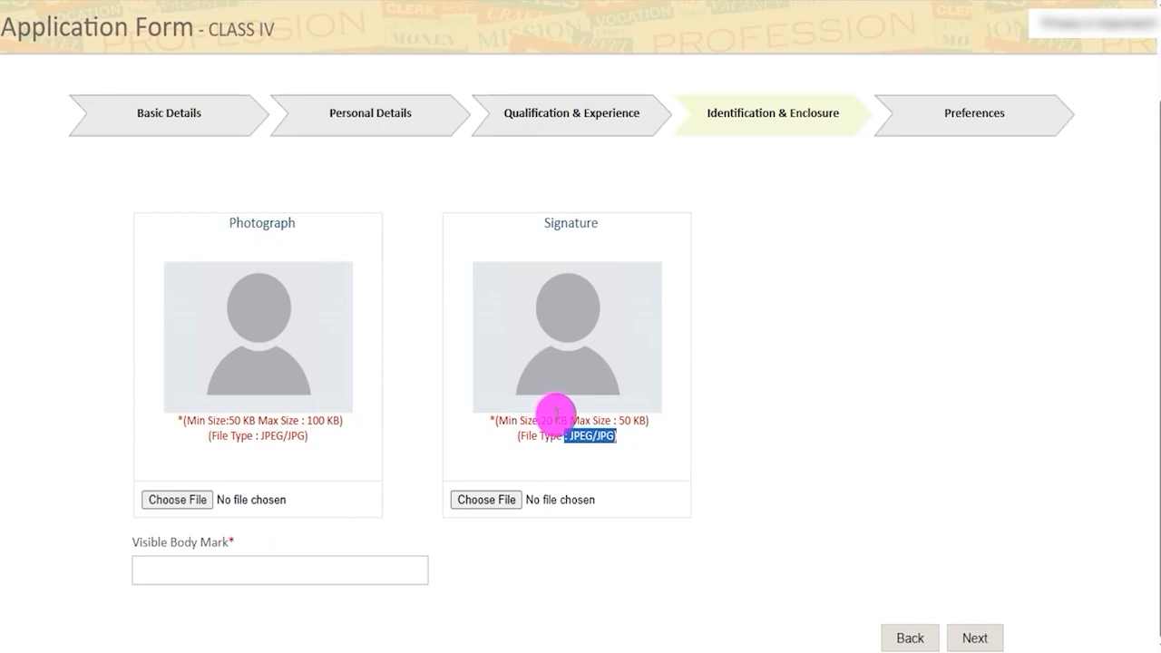
- Complete Identification & Enclosure with photograph 67kb.jpg, signature Signature99.jpg and visible body mark NECK, and continue to Preferences
{"action": "left_click", "coordinate": [290, 573]}
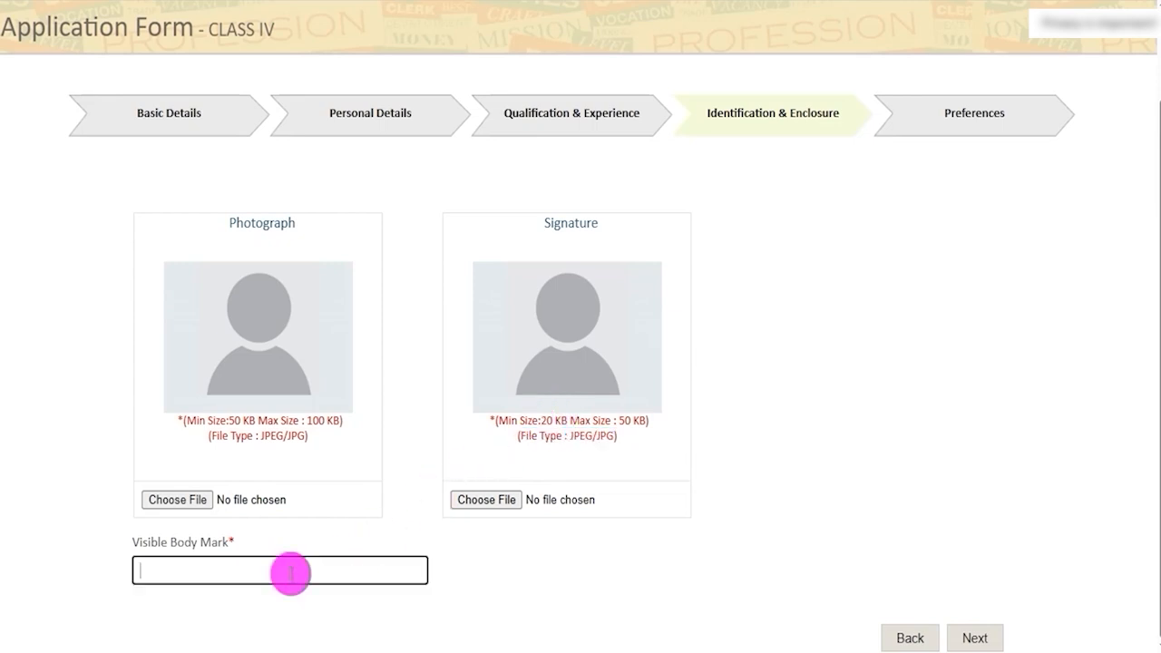
{"action": "type", "text": "NECK"}
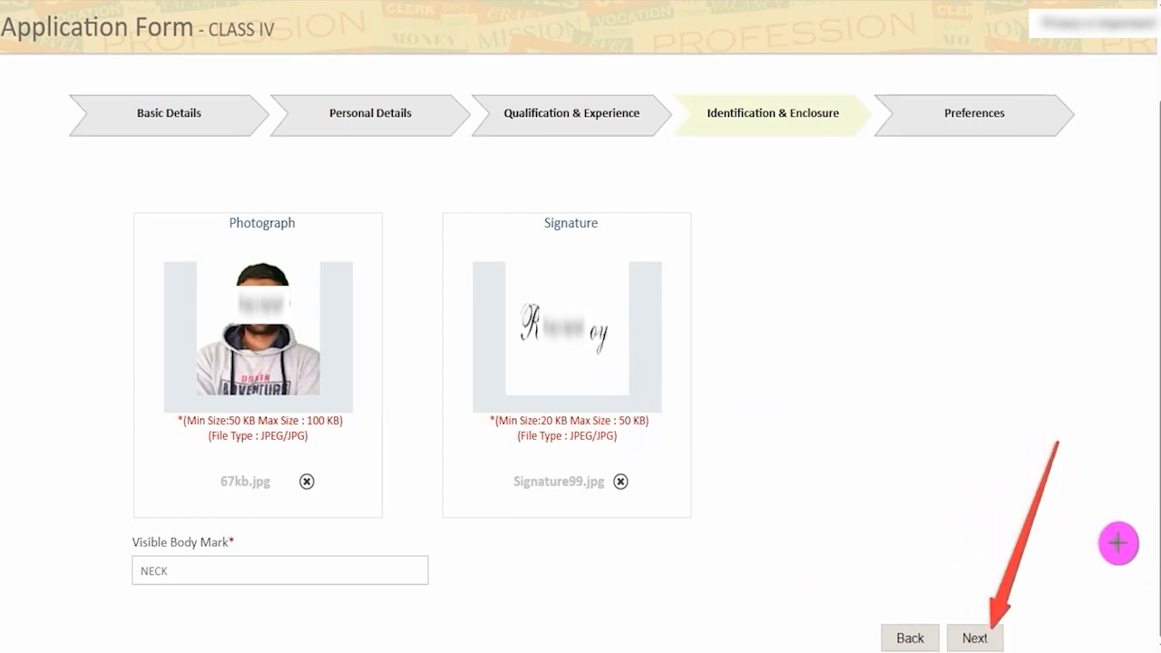
{"action": "left_click", "coordinate": [975, 637]}
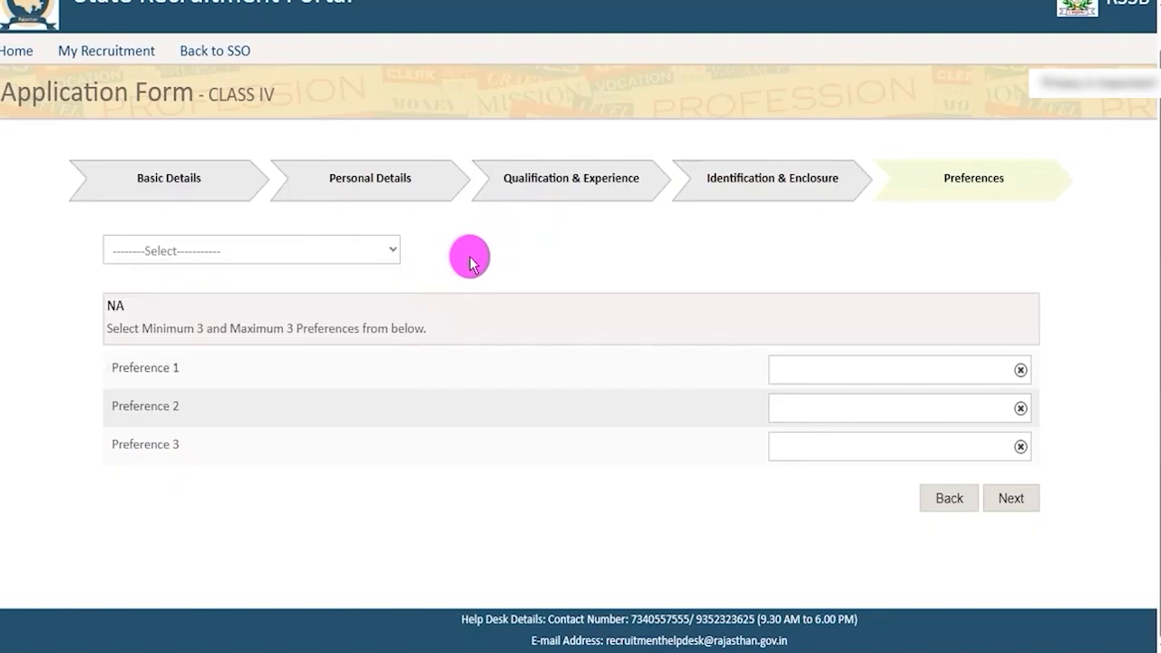
- Set preferences 1 to 3 as RAJASTHAN PUBLIC SERVICE COMMISSION, SUBORDINATE DEPARTMENTS OF RAJASTHAN and GOVERNMENT SECRETARIAT, and continue to the application preview
{"action": "left_click", "coordinate": [382, 252]}
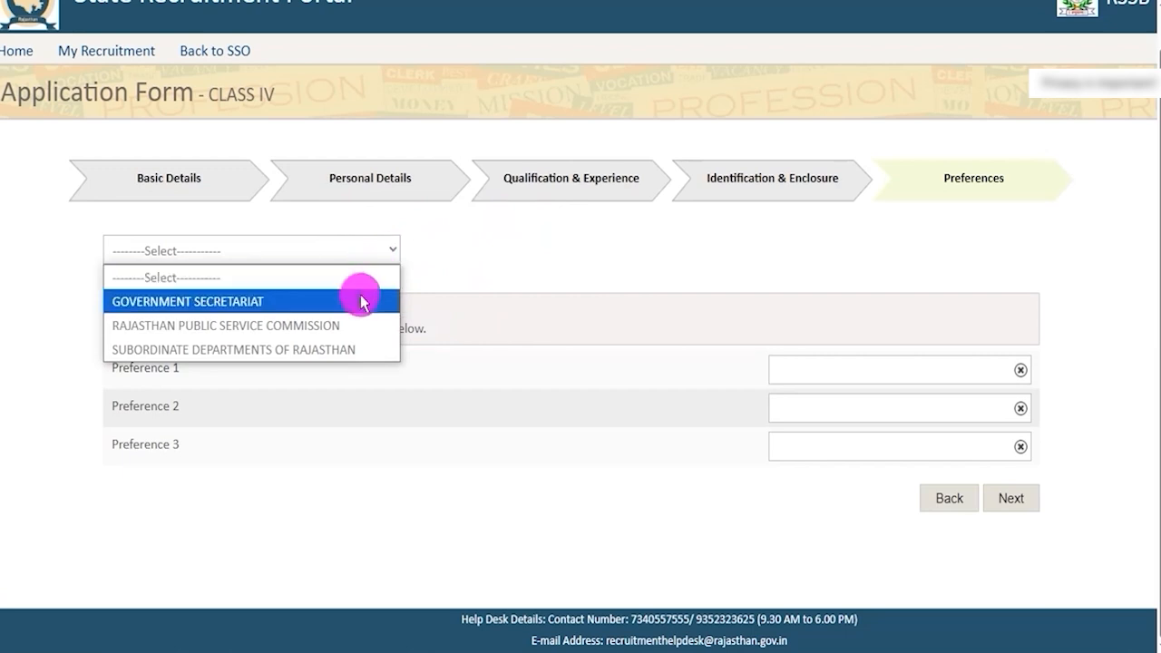
{"action": "left_click", "coordinate": [494, 261]}
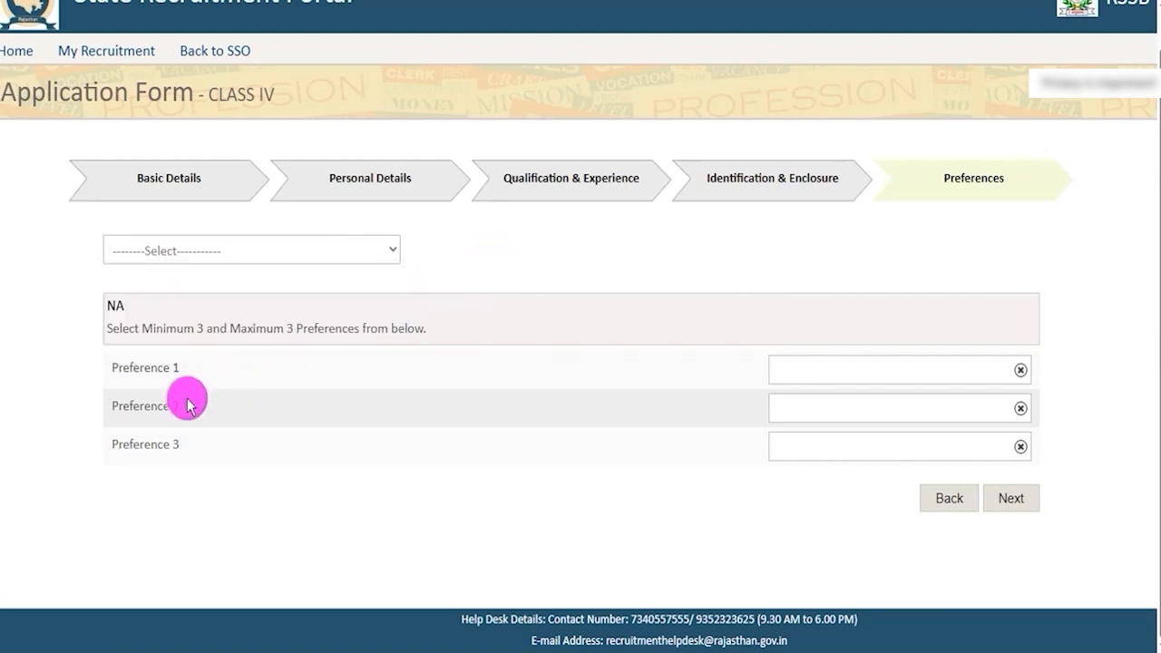
{"action": "left_click", "coordinate": [325, 254]}
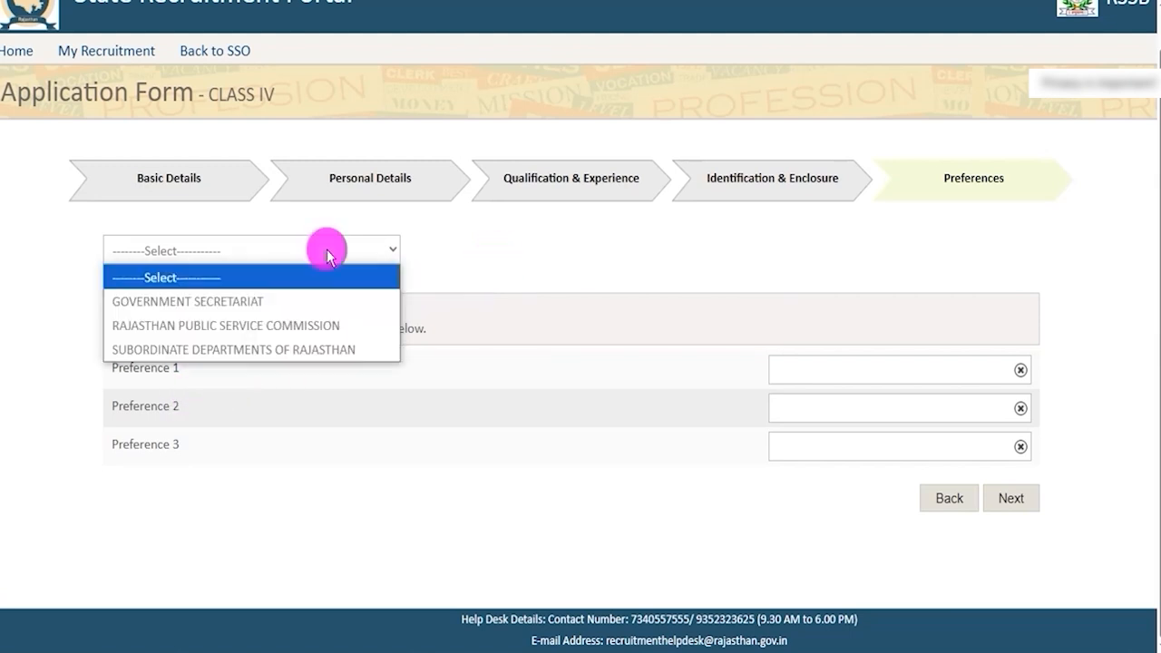
{"action": "left_click", "coordinate": [270, 325]}
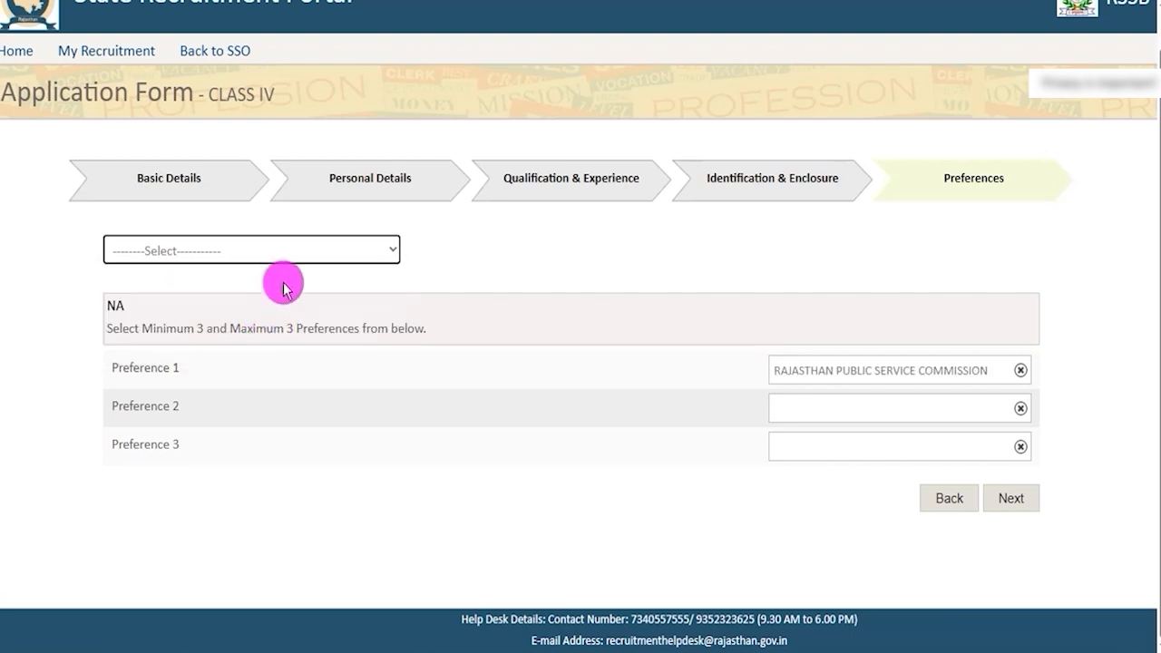
{"action": "left_click", "coordinate": [301, 254]}
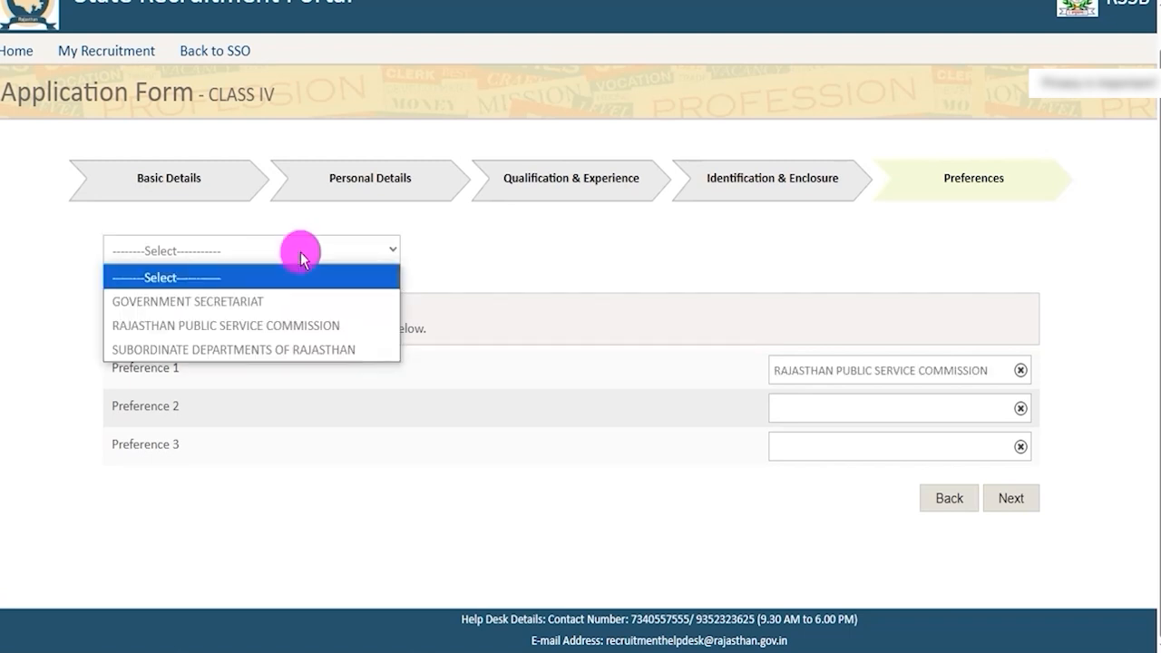
{"action": "left_click", "coordinate": [292, 351]}
{"action": "left_click", "coordinate": [354, 252]}
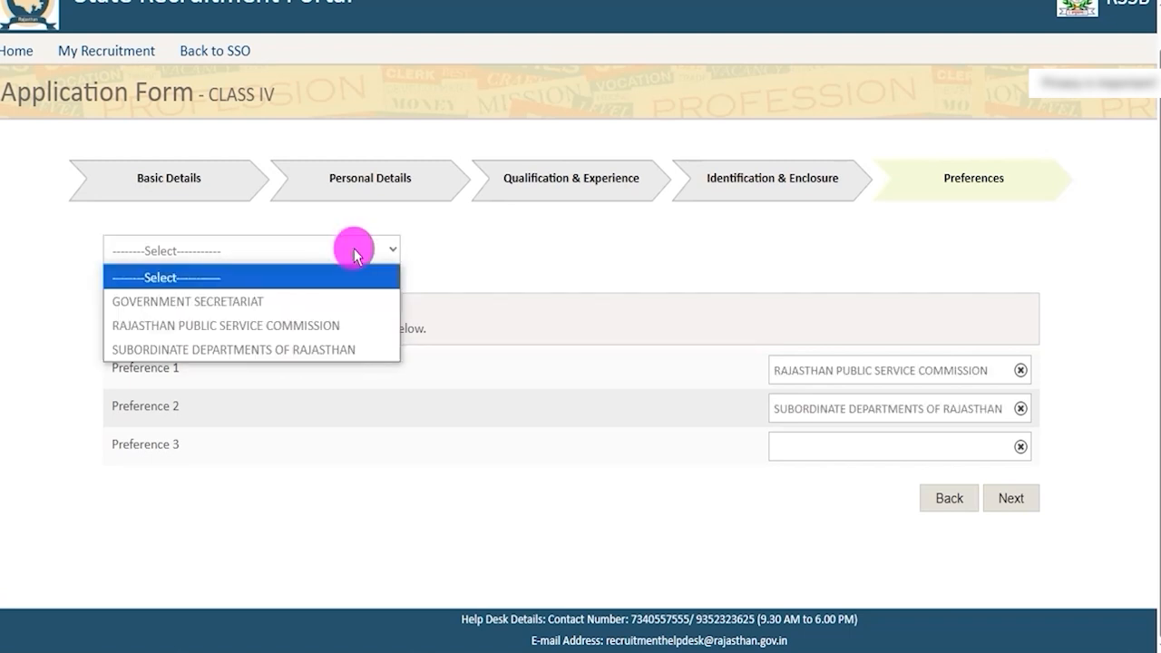
{"action": "left_click", "coordinate": [272, 301]}
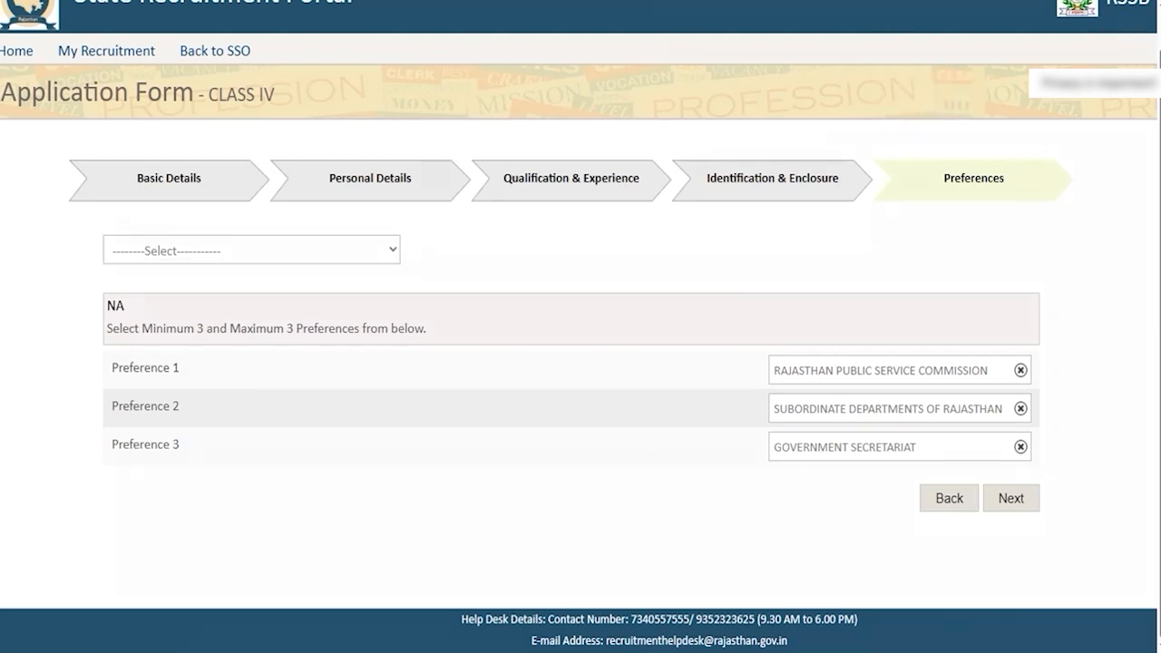
{"action": "left_click", "coordinate": [1010, 497]}
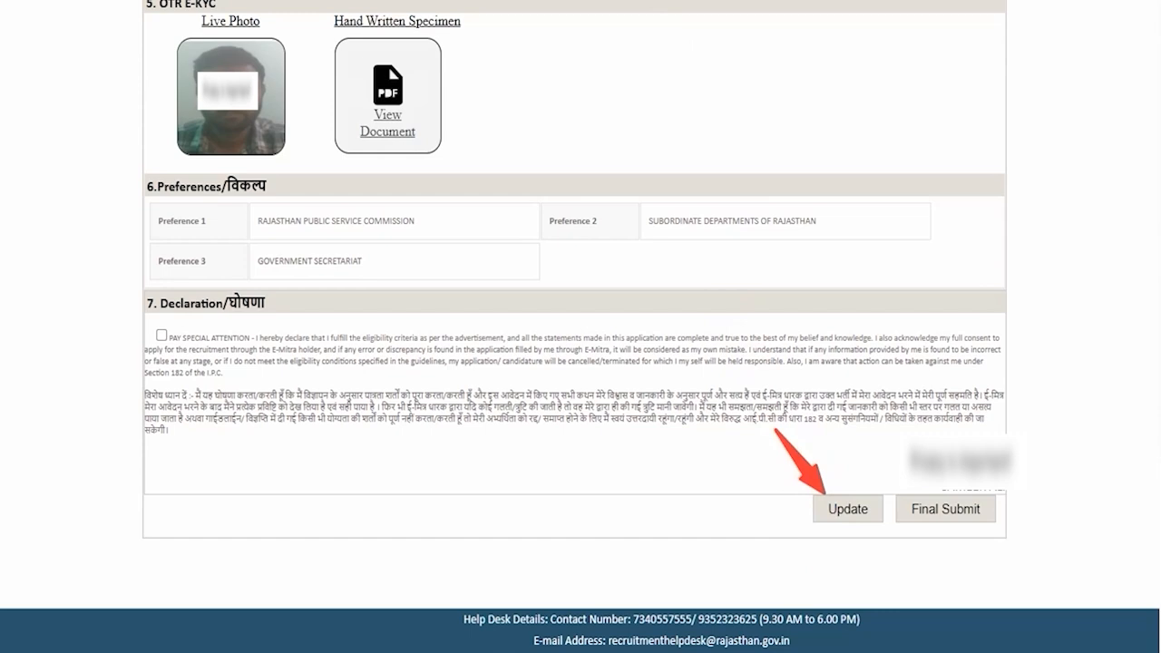
- Accept the application declaration, start the final submission and agree to the disclaimer terms
{"action": "left_click", "coordinate": [162, 336]}
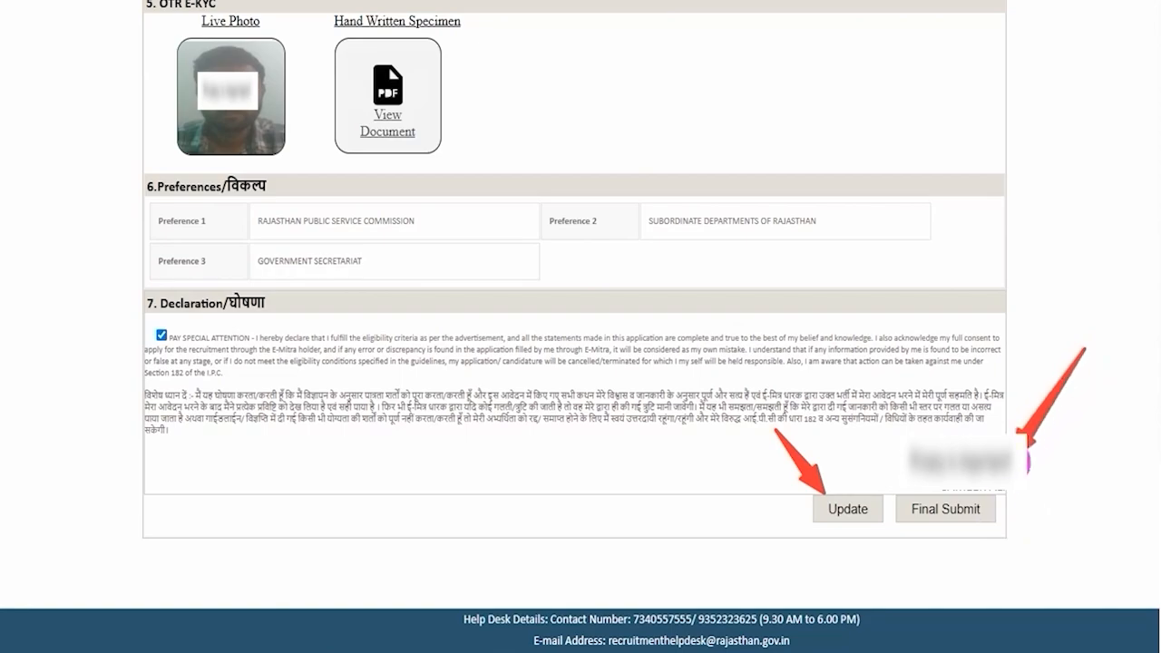
{"action": "left_click", "coordinate": [986, 501]}
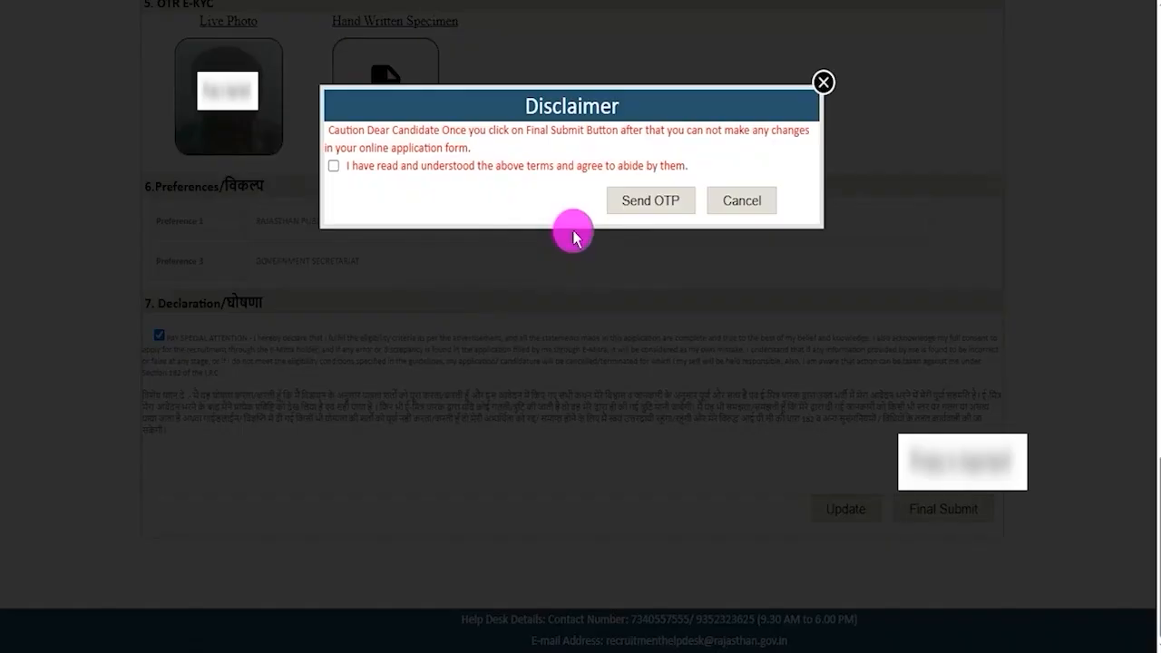
{"action": "left_click", "coordinate": [334, 168]}
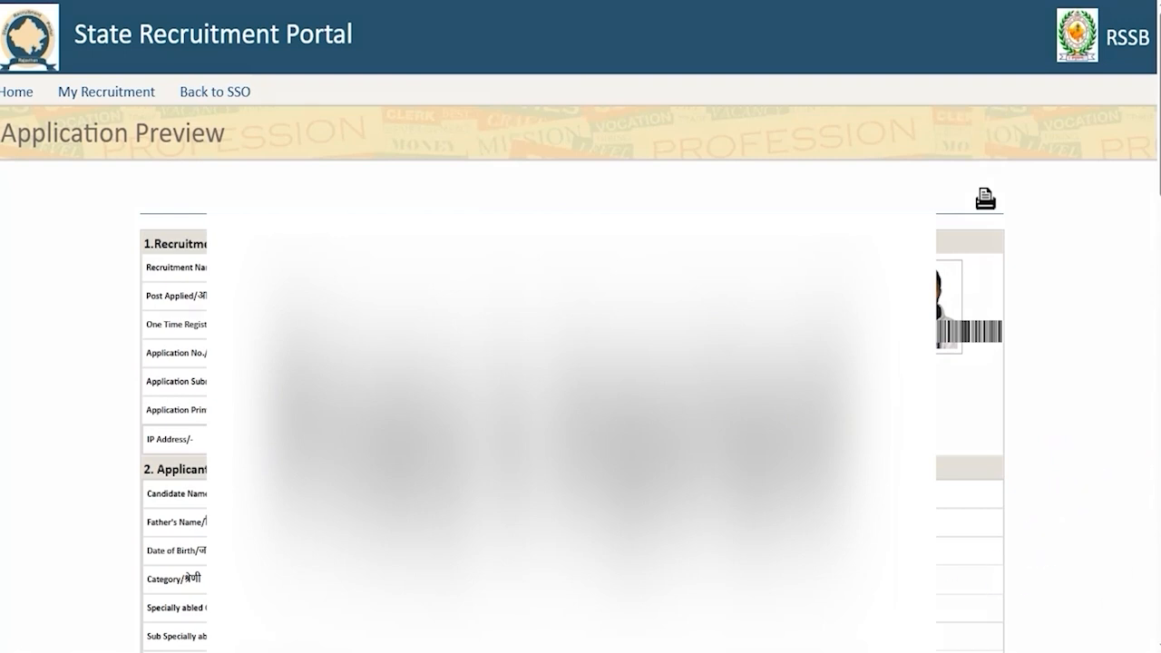
- Review the submitted application's printable preview and its CLASS IV entry in the applied recruitment list
{"action": "left_click_drag", "start_coordinate": [1091, 94], "coordinate": [998, 181]}
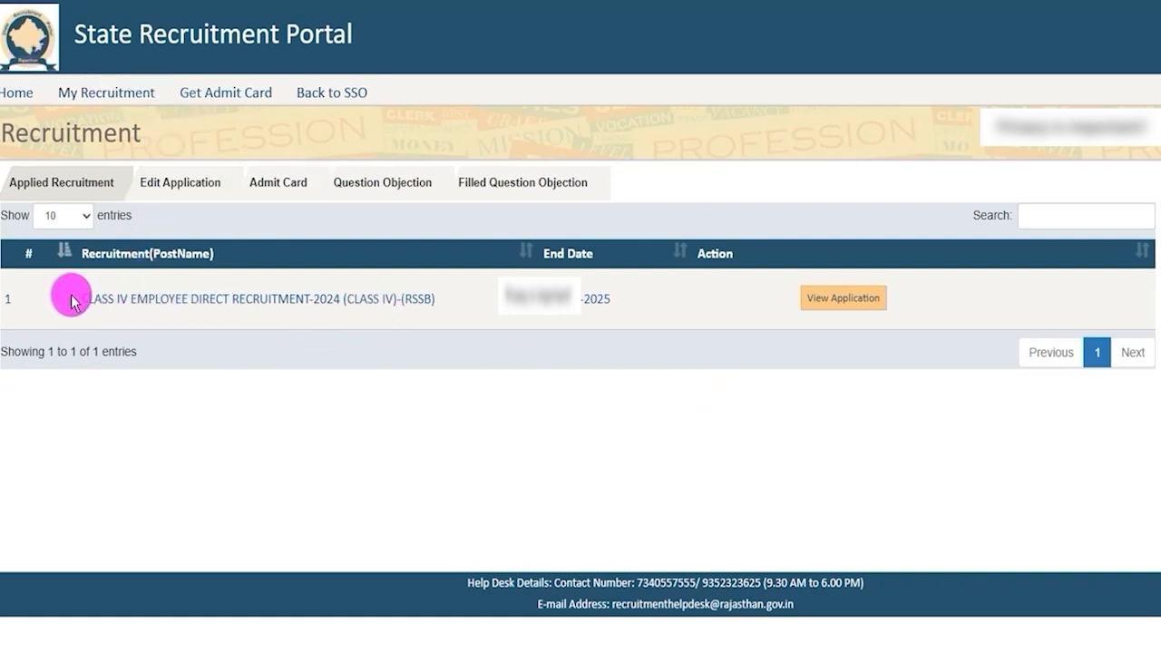
{"action": "left_click_drag", "start_coordinate": [72, 301], "coordinate": [535, 318]}
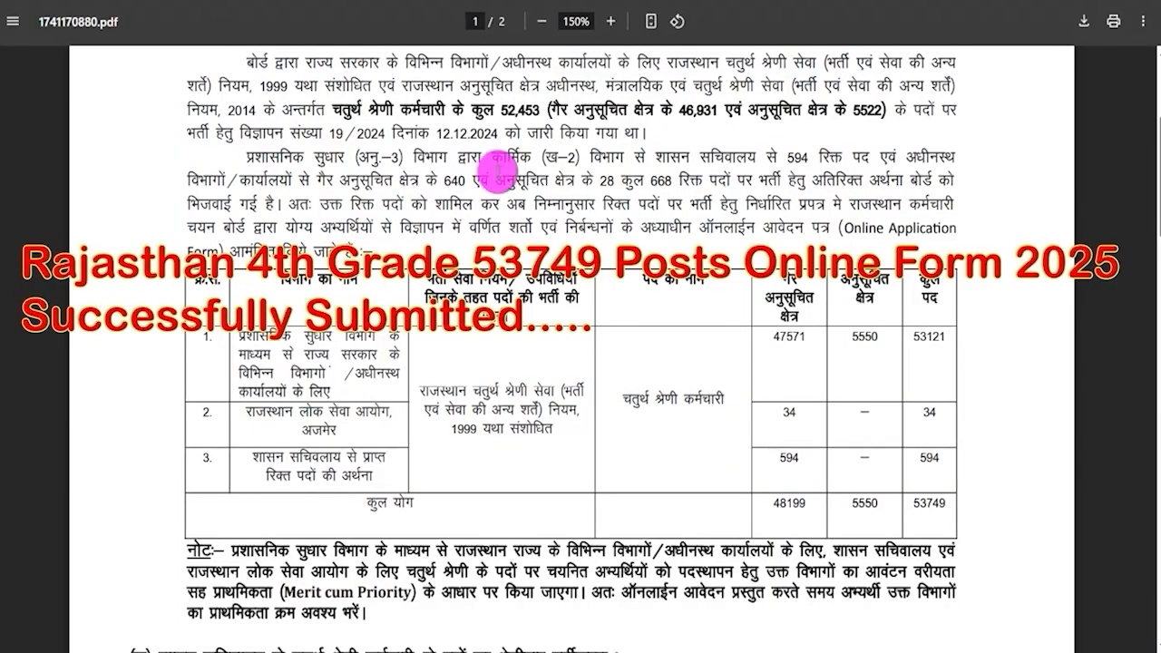
{"action": "left_click", "coordinate": [541, 368]}
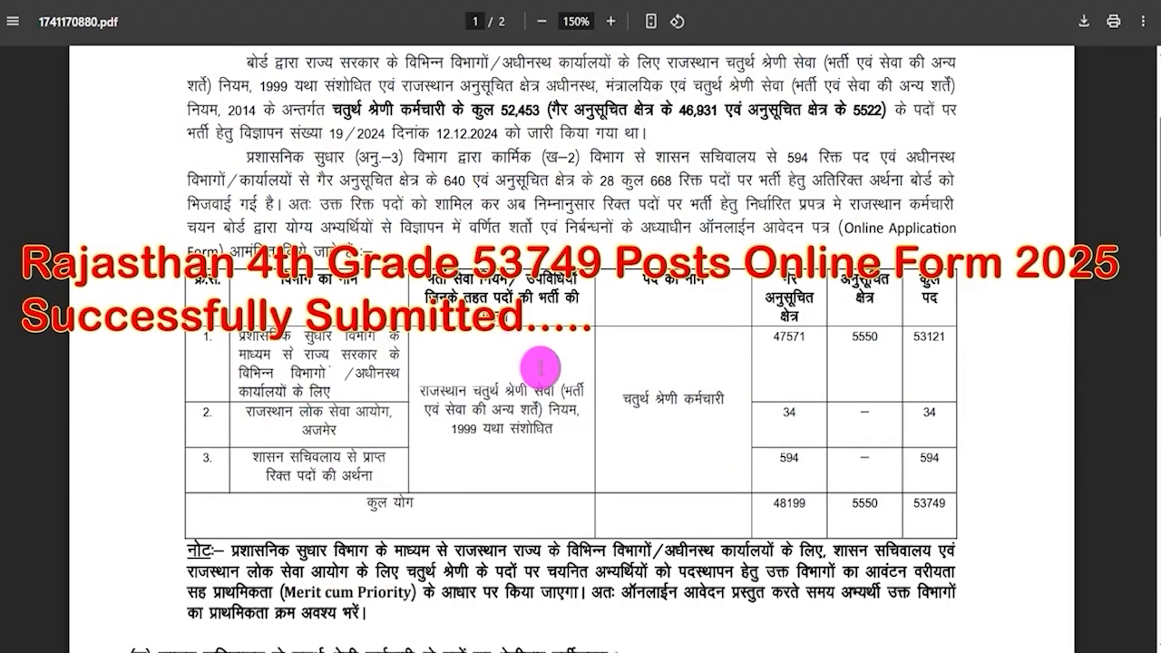
{"action": "scroll", "coordinate": [540, 367], "scroll_direction": "up", "scroll_amount": 3}
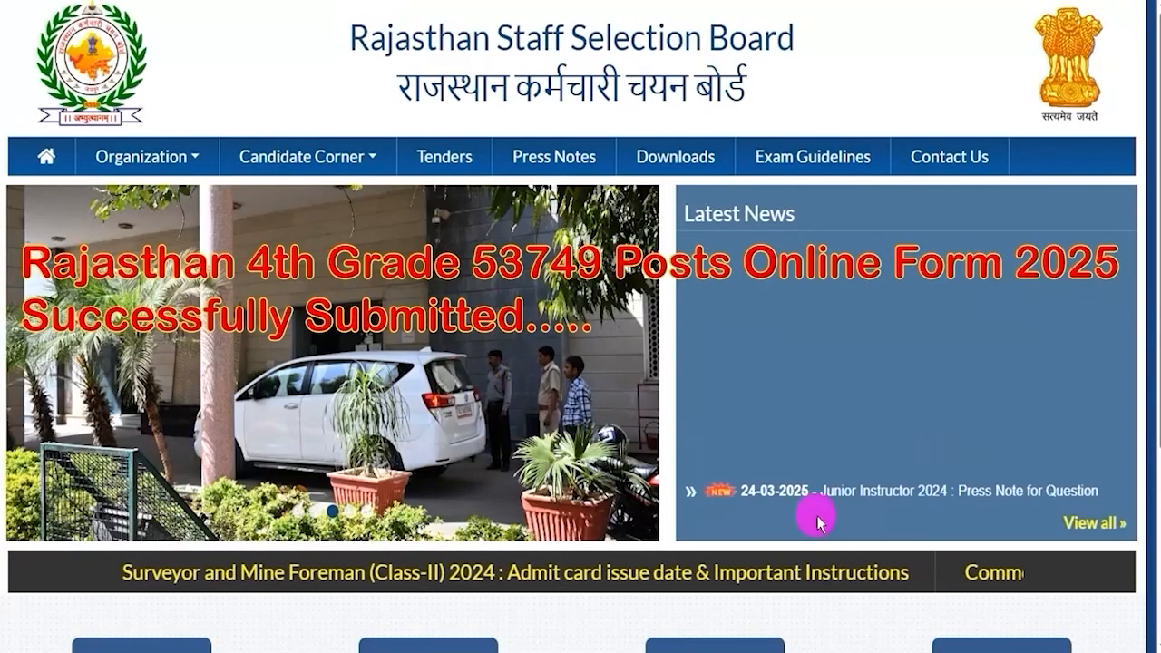
{"action": "left_click", "coordinate": [350, 513]}
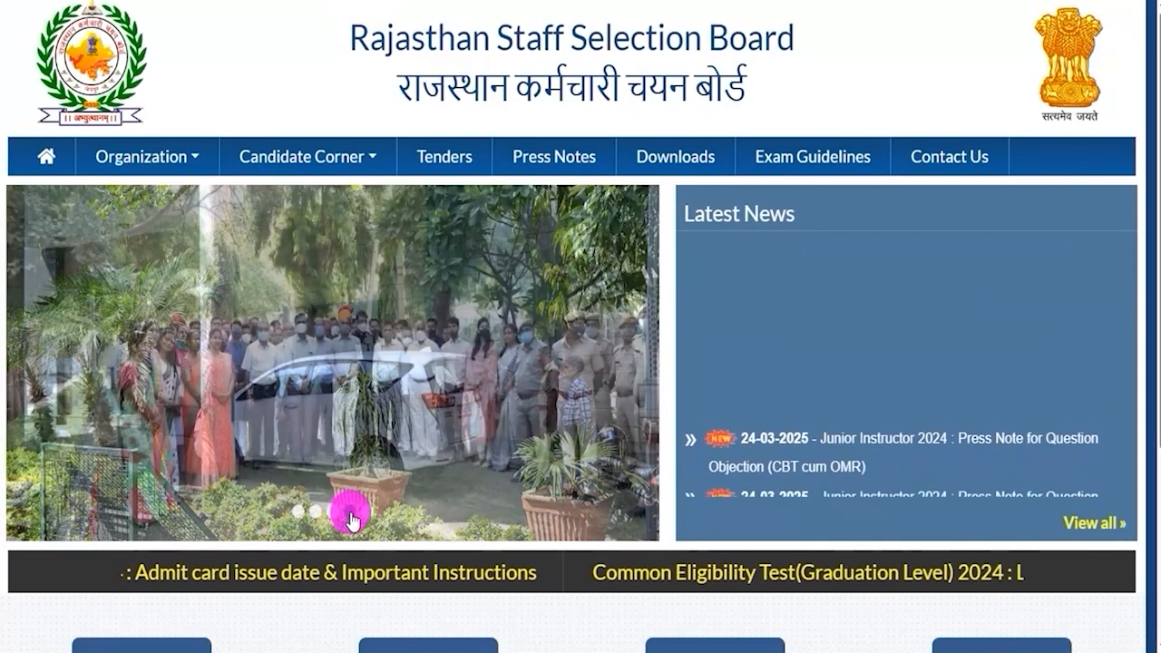